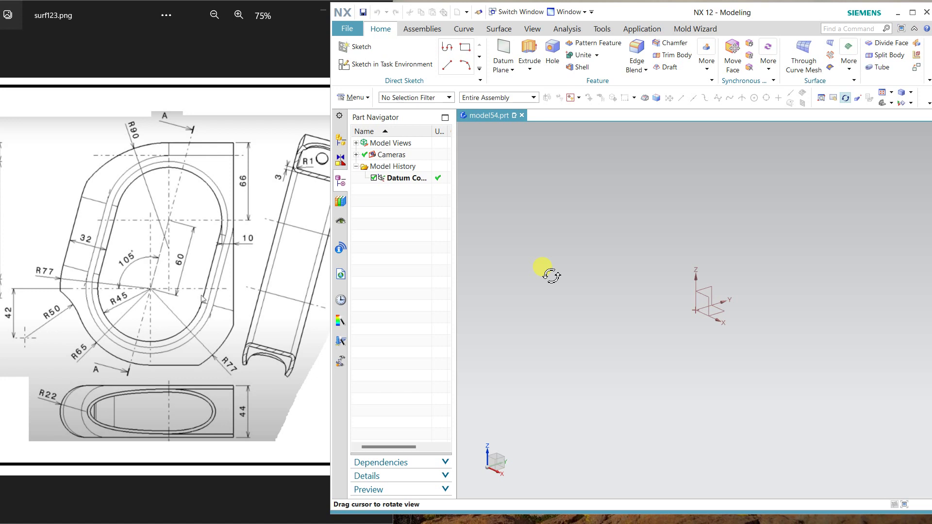
Step: Stretch the NX window to full height and begin SKETCH_000 on the part's datum plane
key("Escape")
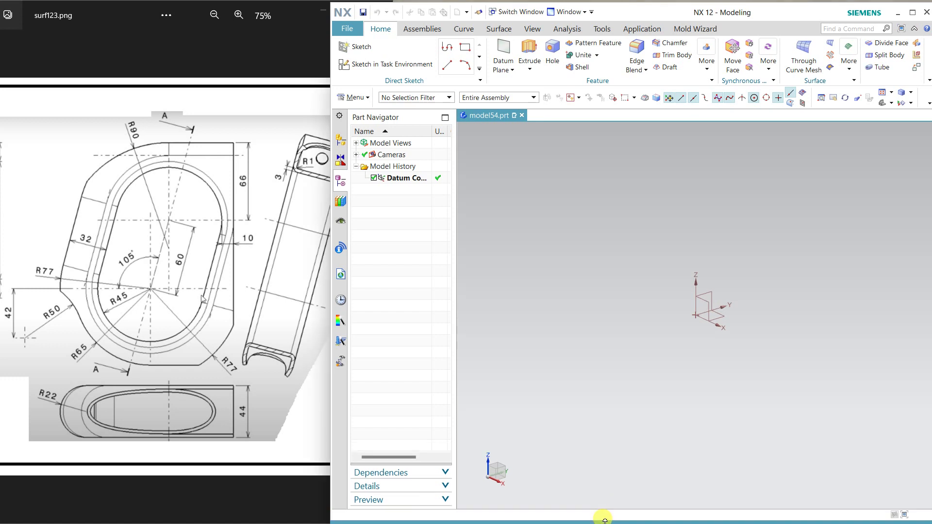
left_click_drag(606, 514, 606, 523)
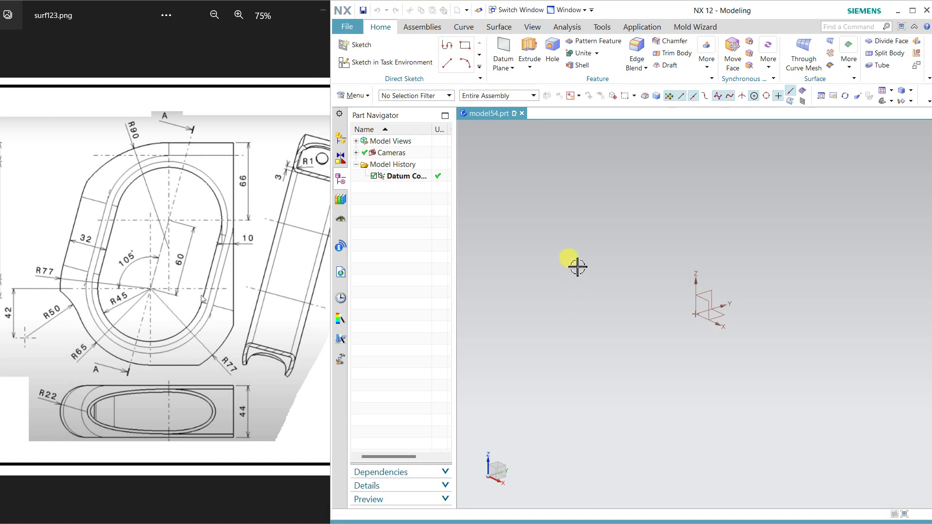
left_click(376, 72)
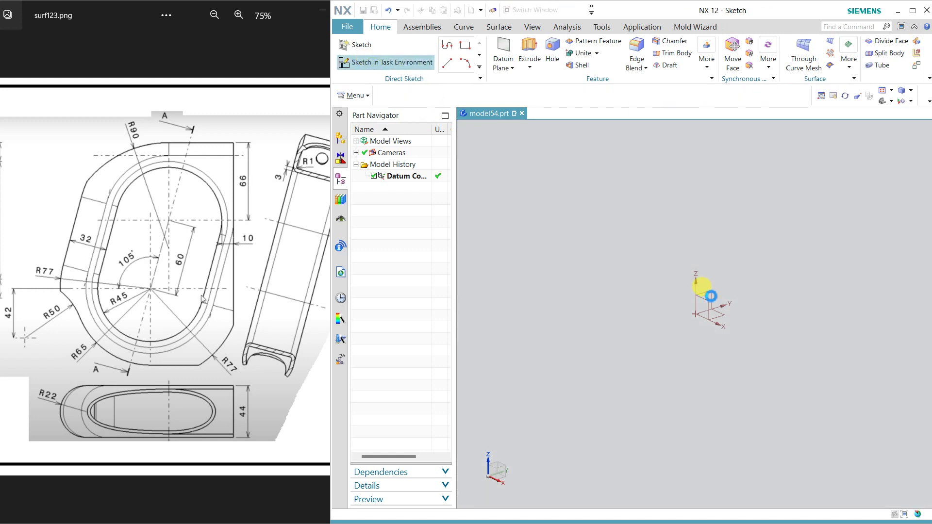
left_click(710, 302)
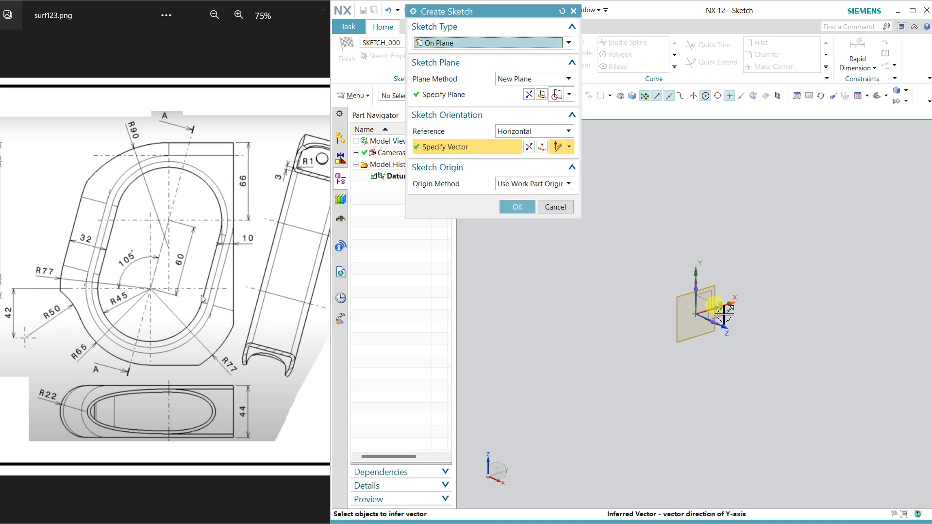
middle_click(644, 390)
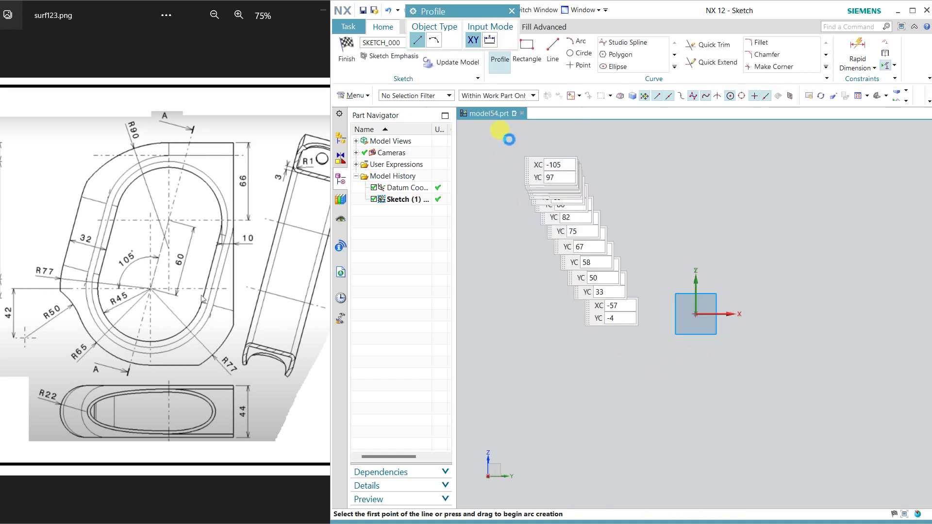
Step: Draw two Ø90 circles, one on the origin, and a line joining their centres
left_click(580, 53)
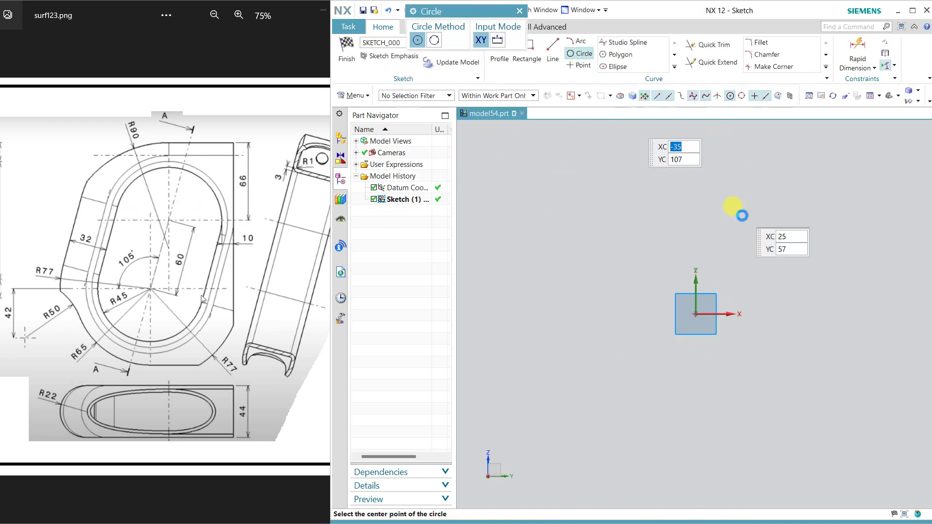
left_click(745, 203)
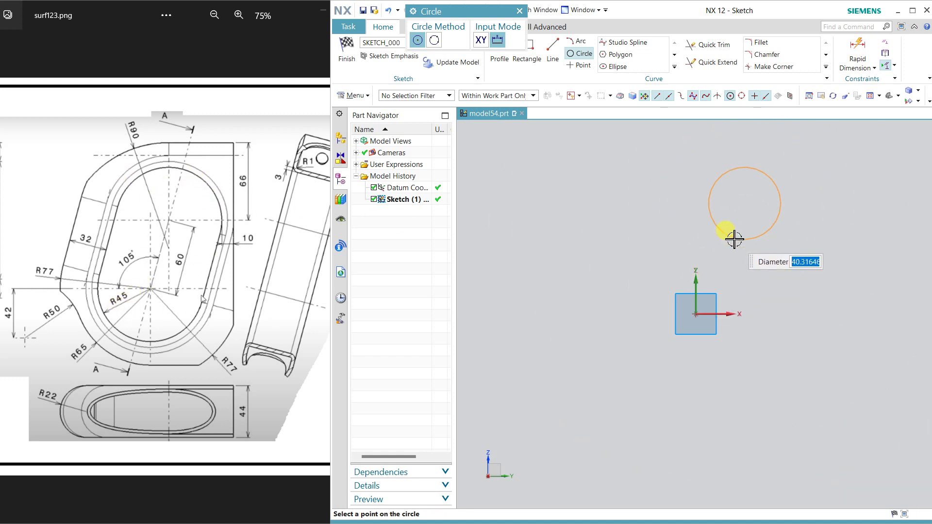
type("90")
key("Return")
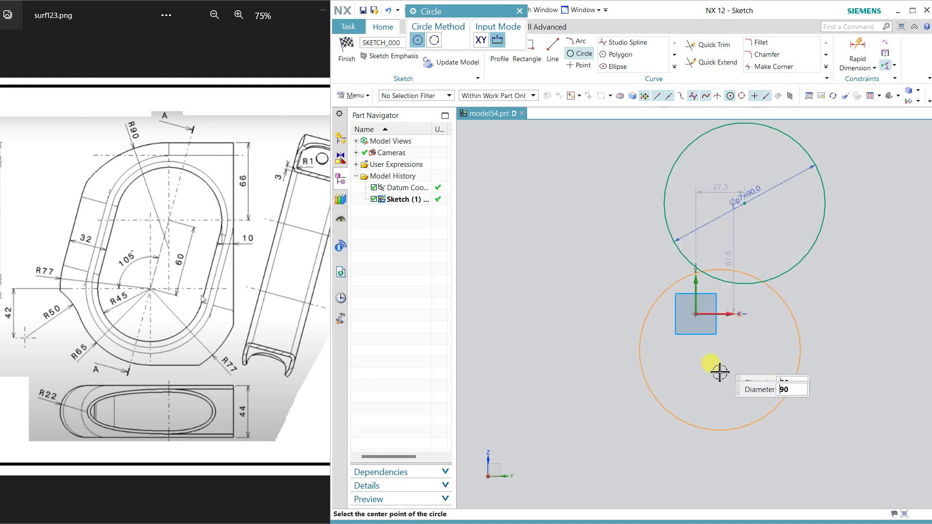
left_click(697, 314)
key("Escape")
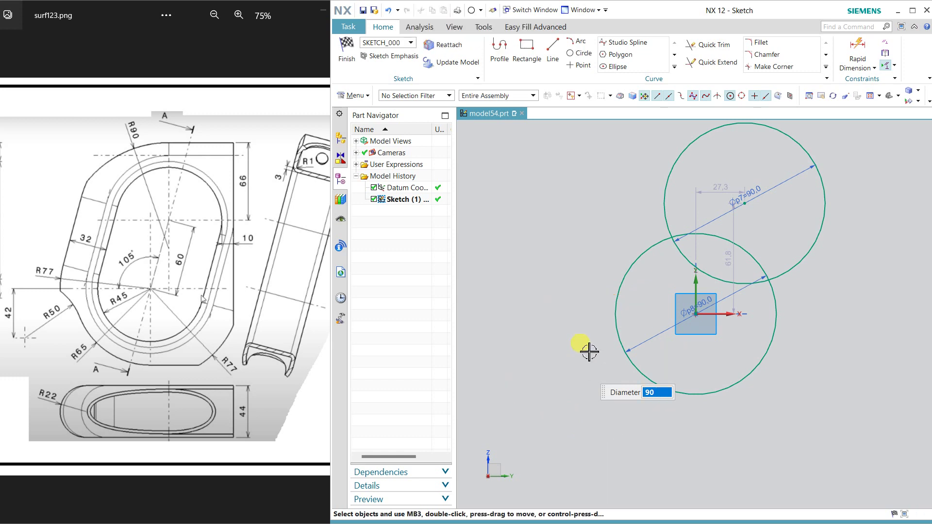
left_click(561, 53)
left_click(744, 203)
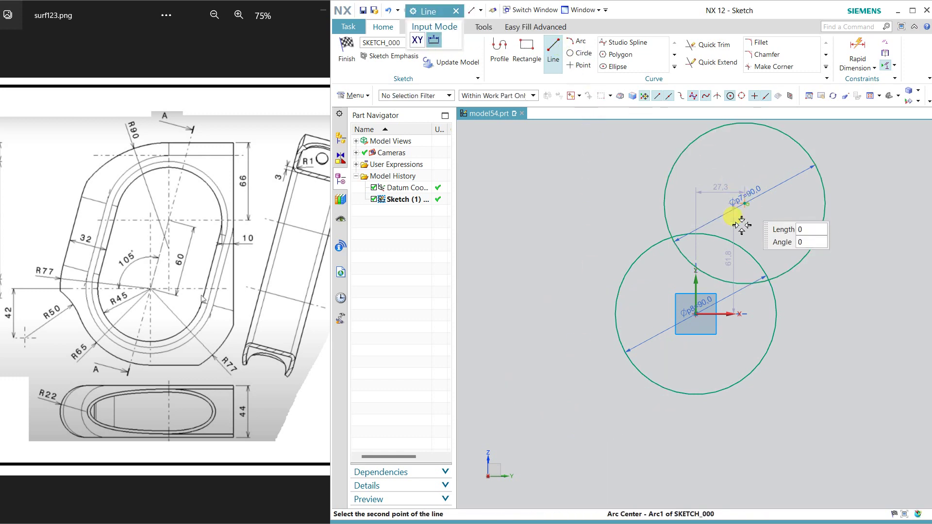
left_click(697, 314)
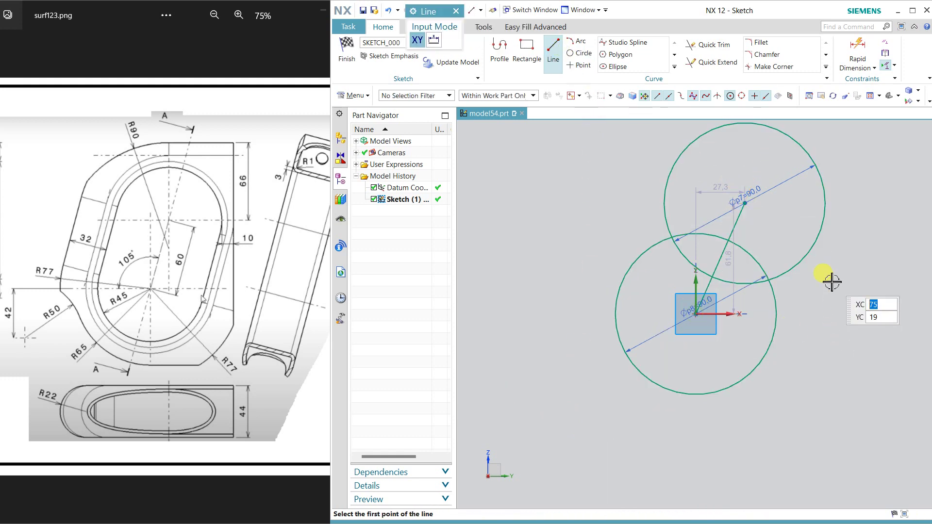
key("Escape")
Step: Dimension the centre-to-centre line to 60
left_click(857, 51)
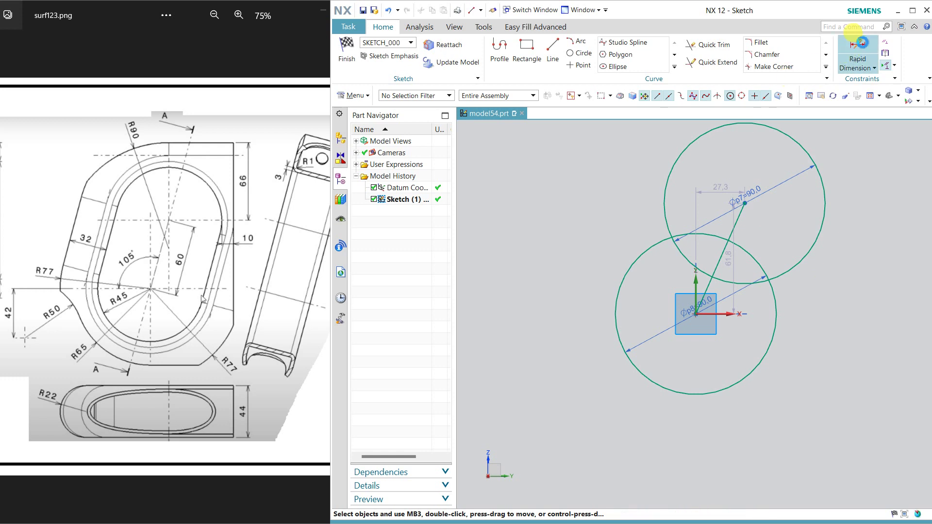
left_click(739, 214)
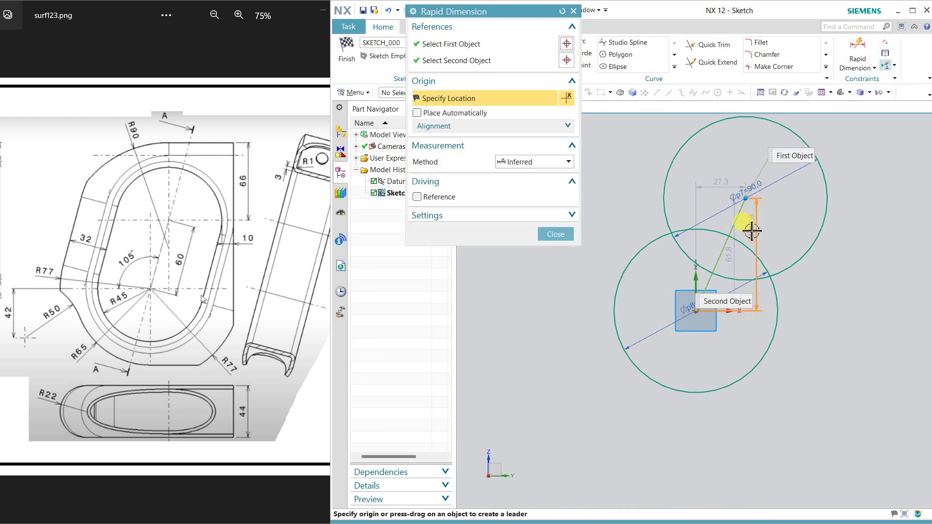
left_click(738, 256)
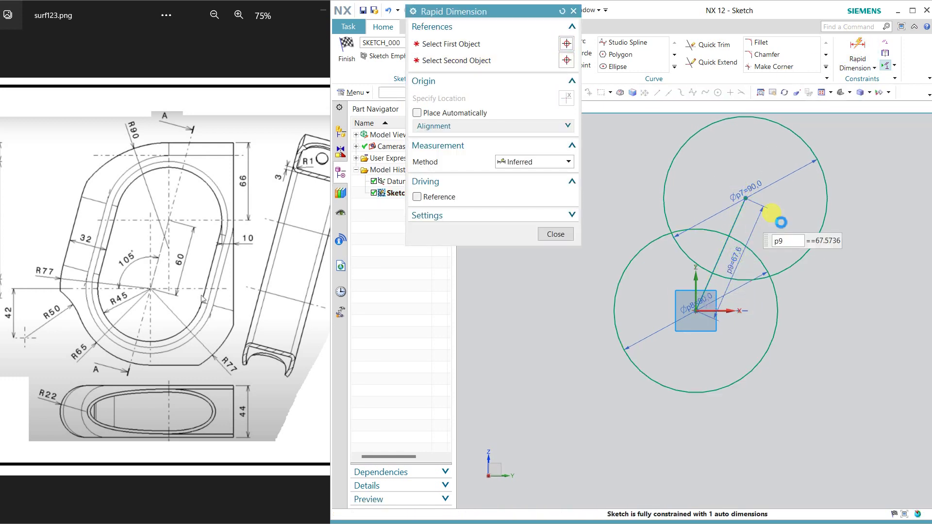
type("60")
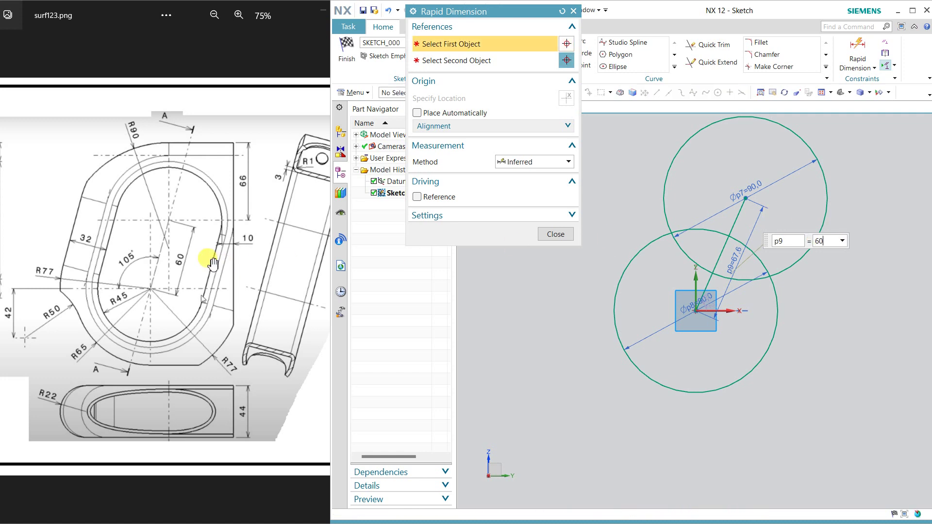
key("Return")
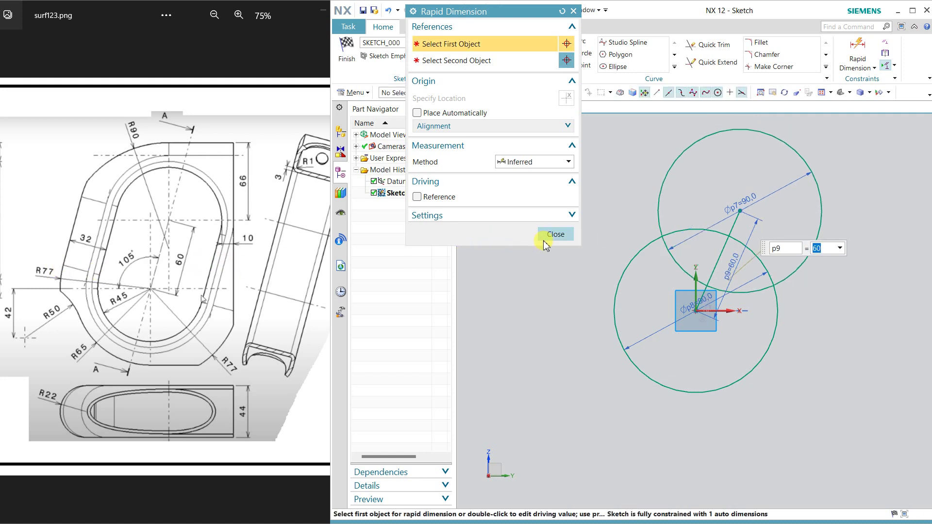
left_click(544, 240)
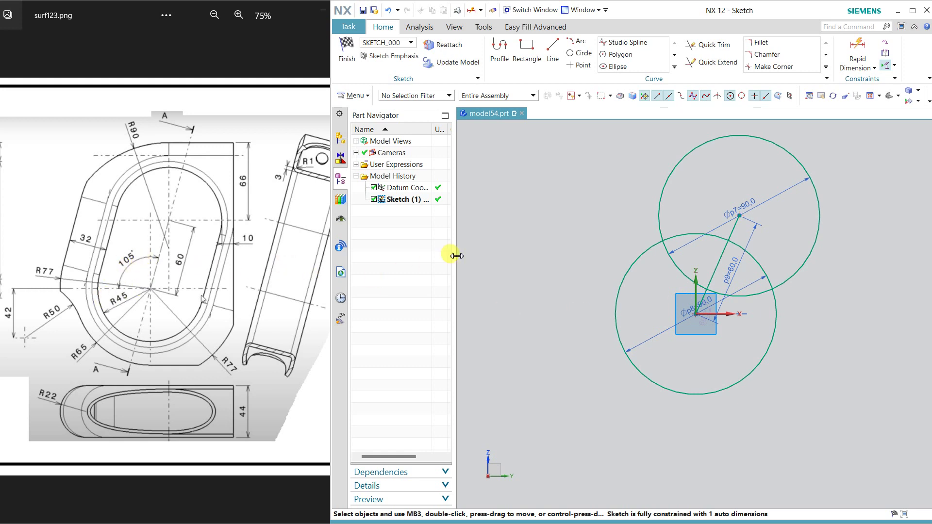
Step: Add a 105° angular dimension between the centre line and the X axis
left_click(866, 68)
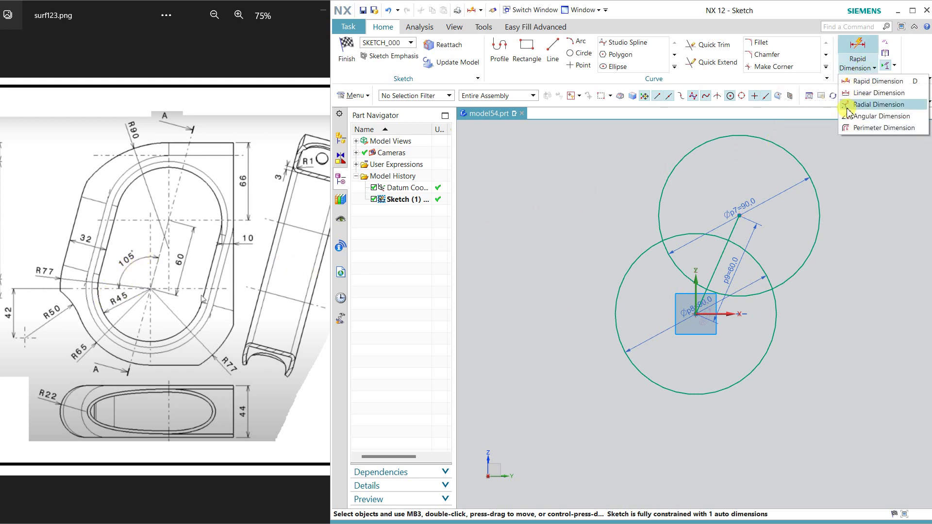
left_click(850, 116)
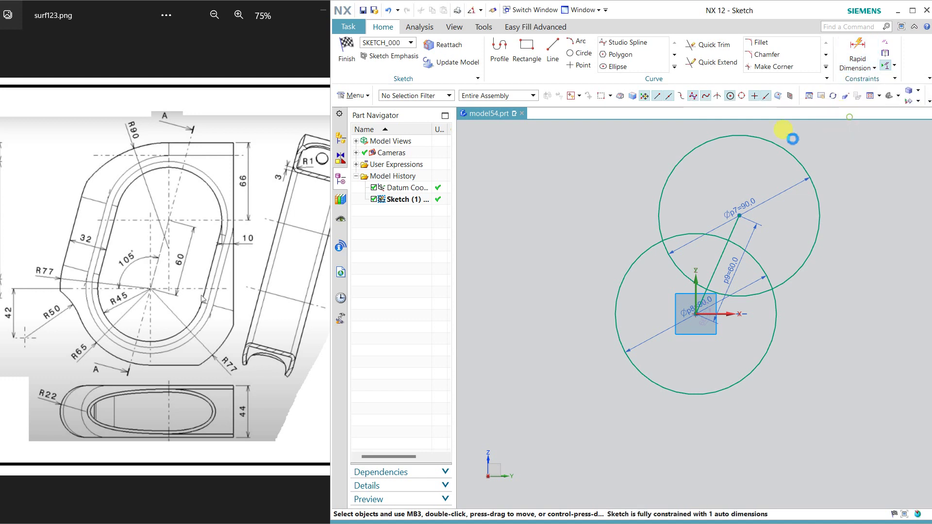
left_click(715, 251)
left_click(715, 314)
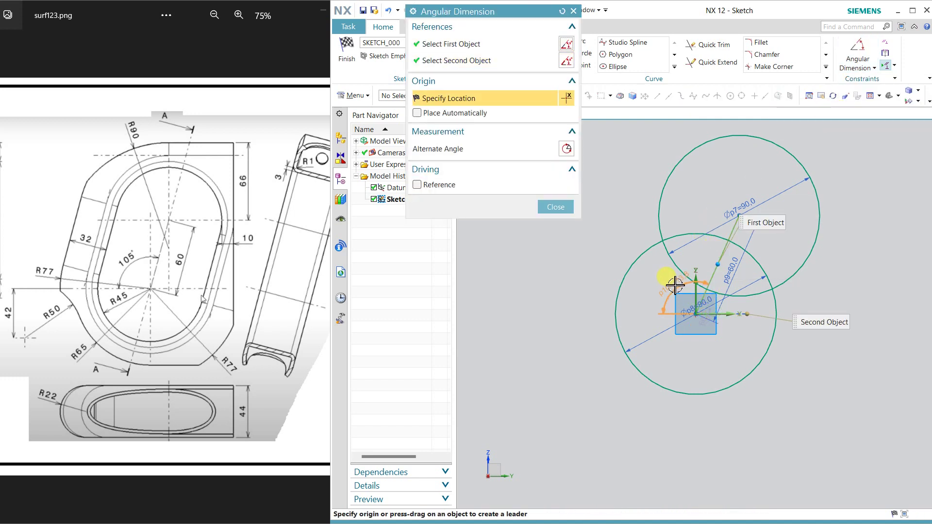
left_click(641, 287)
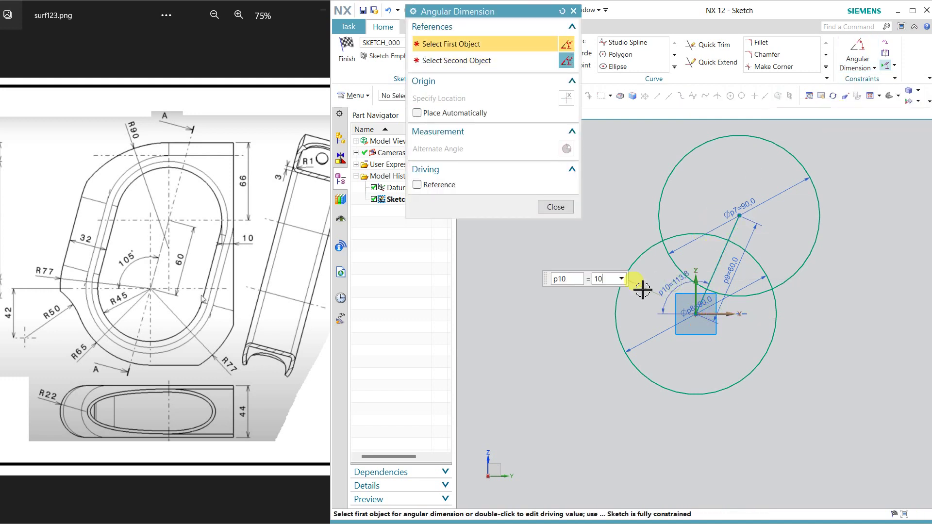
type("105")
key("Return")
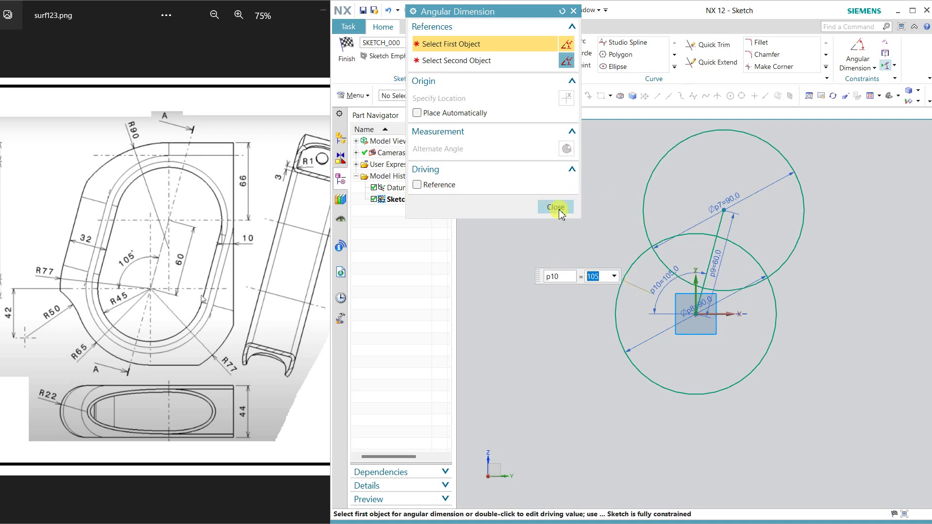
left_click(556, 207)
left_click(552, 51)
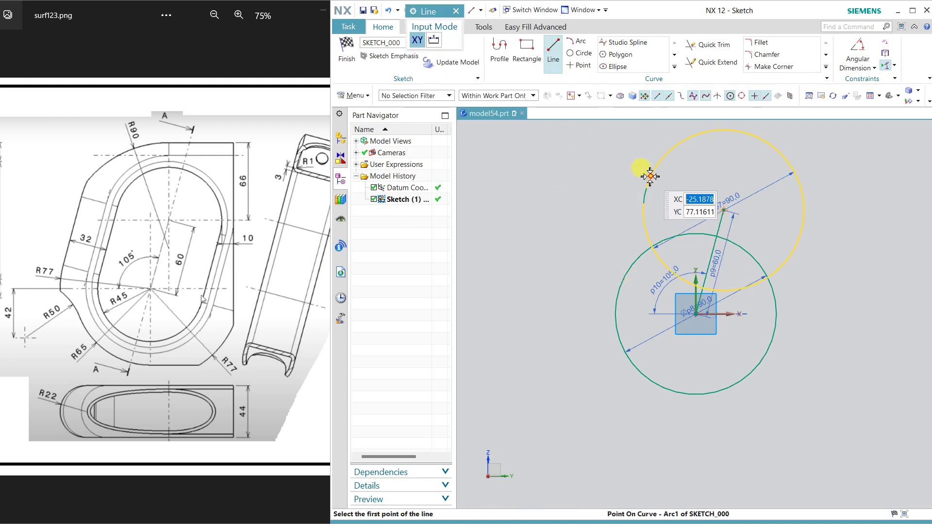
Step: Draw left and right side lines tangent to both circles, undoing a misplaced first attempt
left_click(695, 314)
left_click(656, 255)
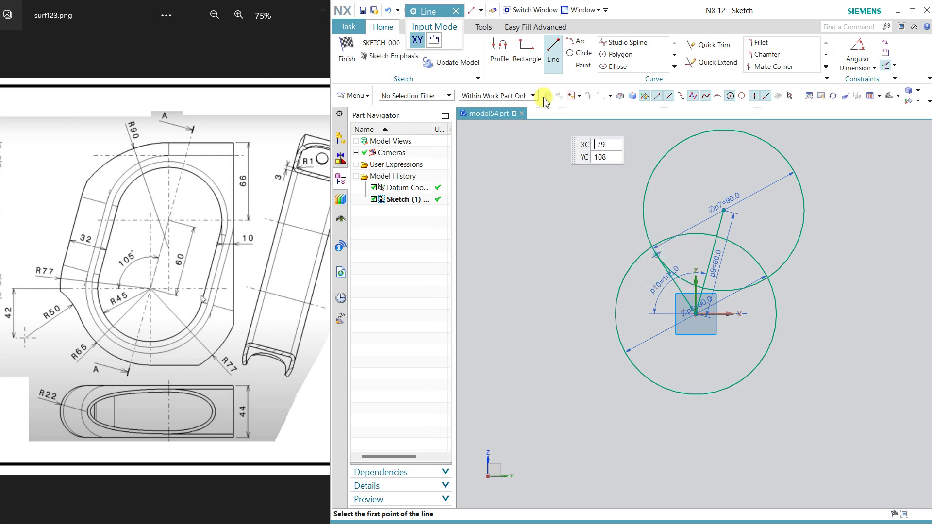
left_click(456, 11)
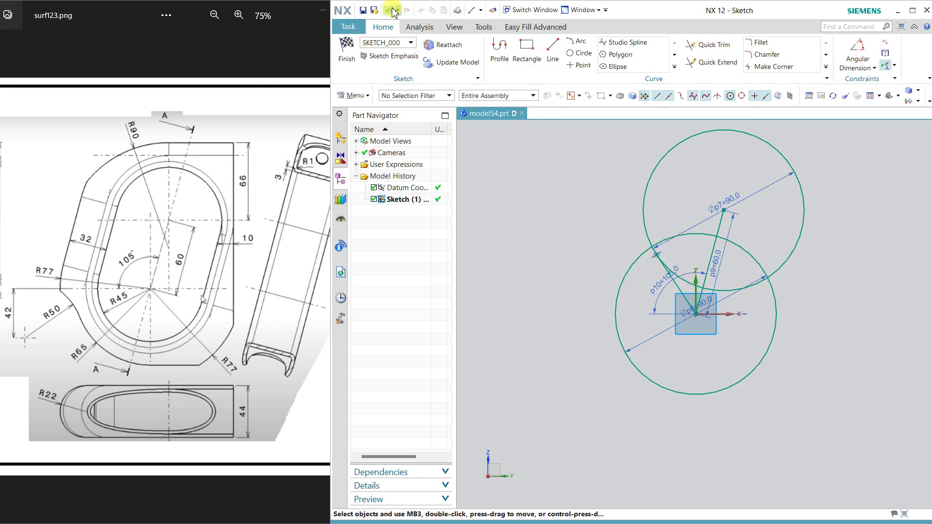
left_click(391, 10)
left_click(553, 51)
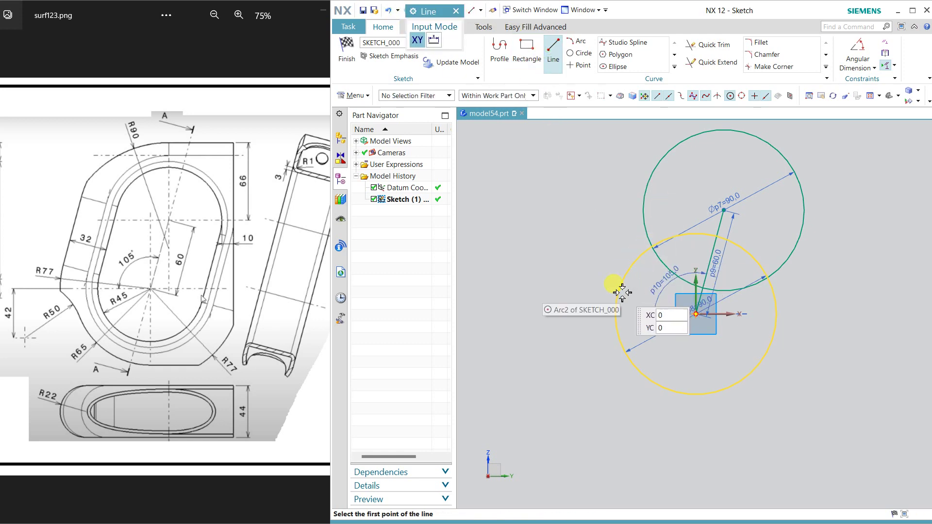
left_click(615, 294)
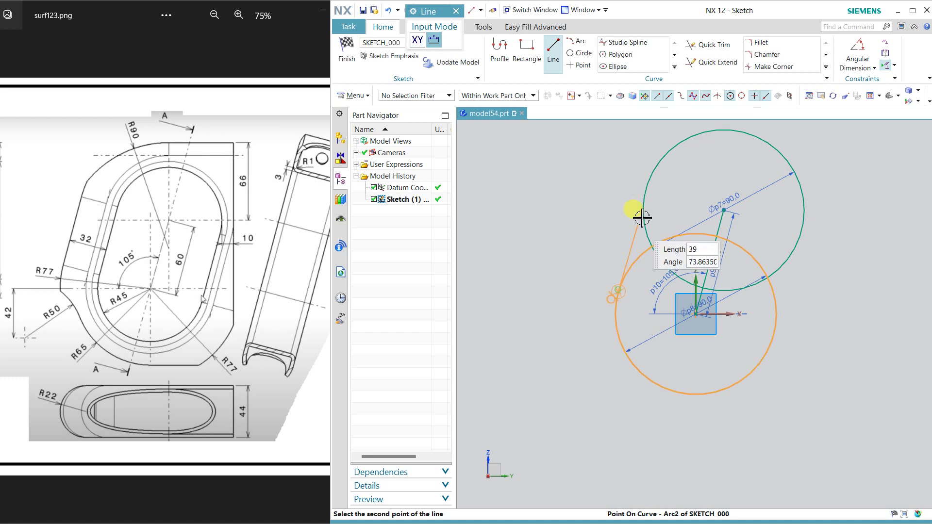
left_click(647, 190)
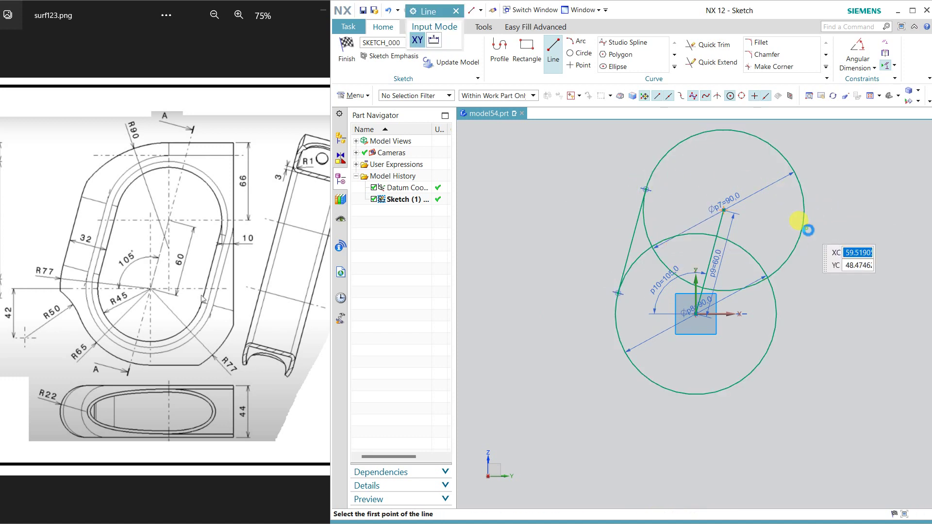
left_click(803, 231)
left_click(773, 335)
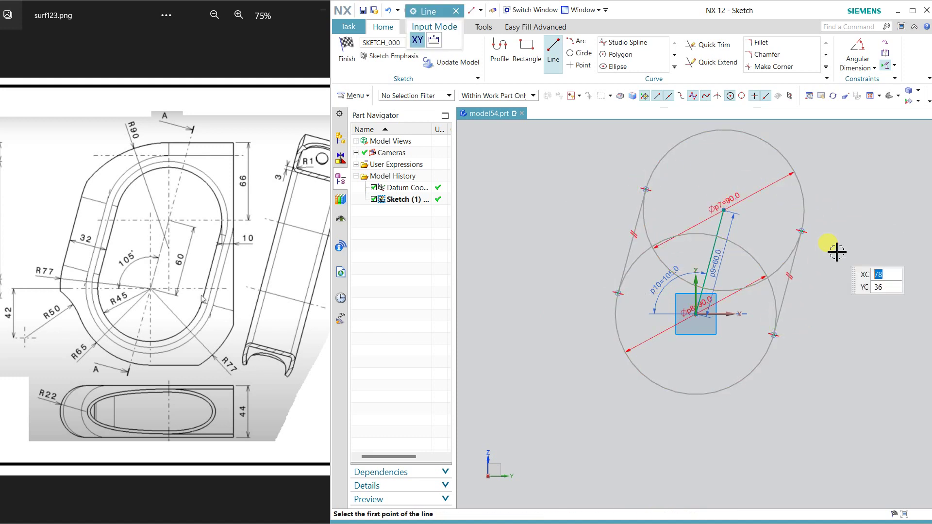
key("Escape")
Step: Delete the over-constraining Ø90 dimension, trim the inner and outer arcs, and finish the sketch
left_click(744, 186)
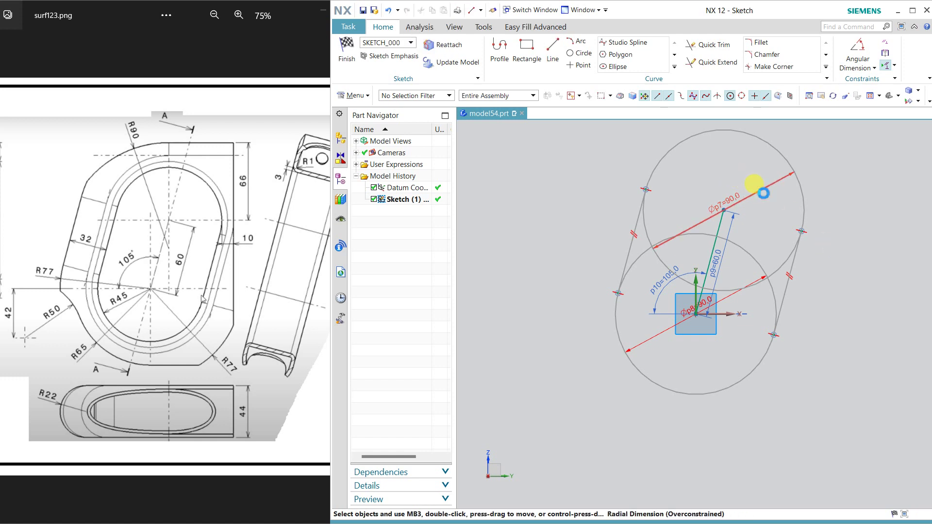
key("Delete")
left_click(710, 45)
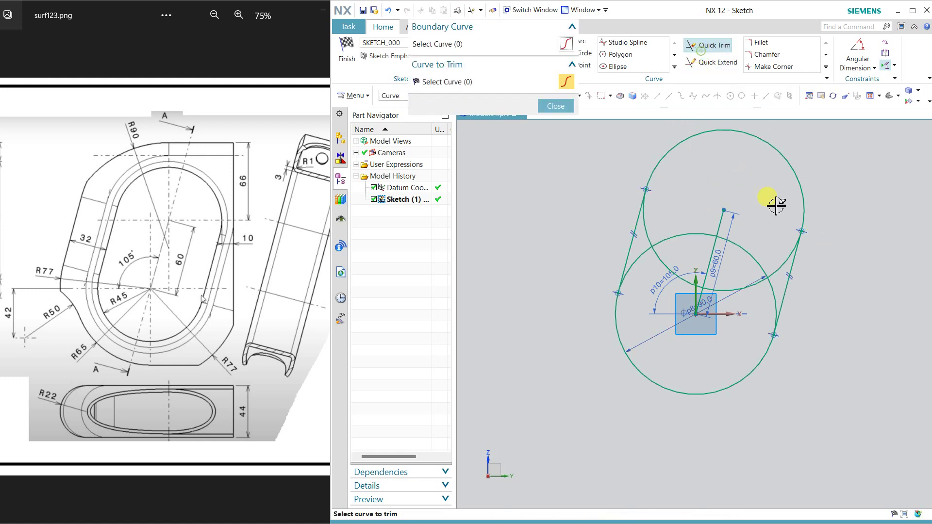
left_click(762, 265)
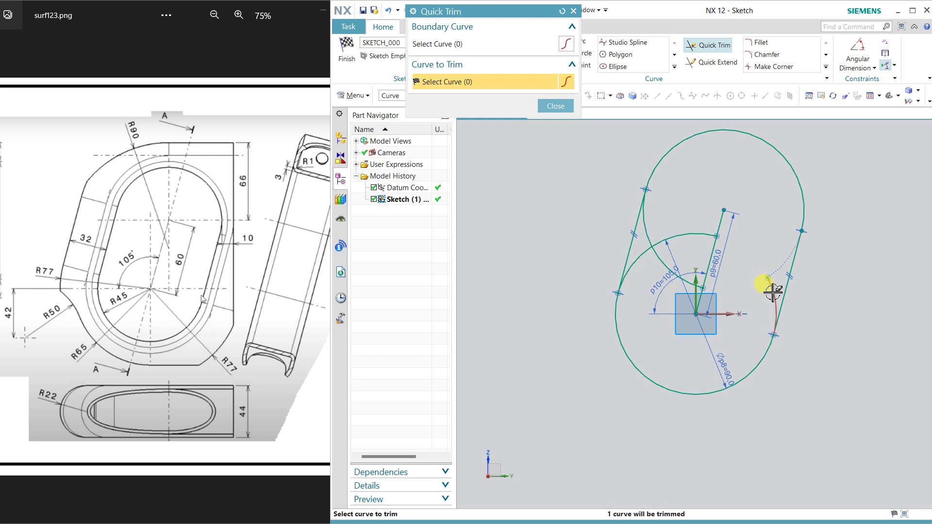
left_click(767, 284)
left_click(697, 234)
left_click(668, 262)
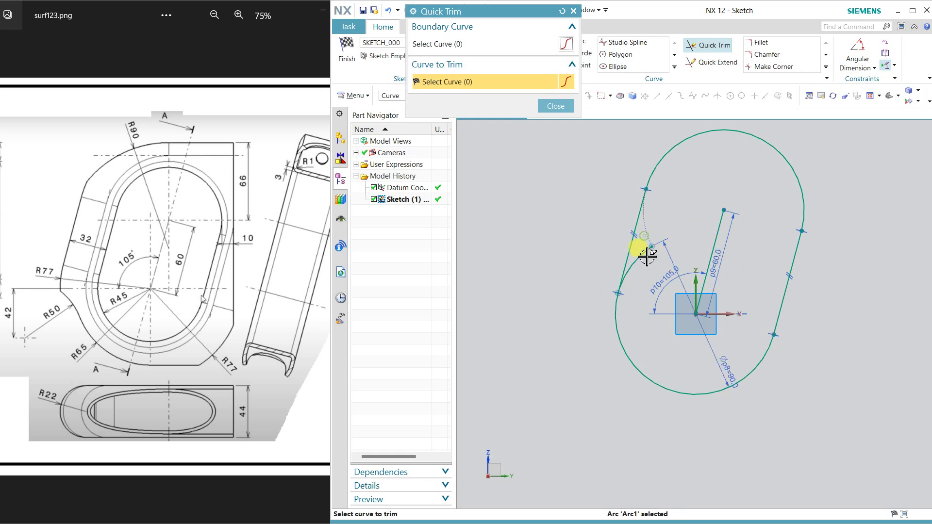
left_click(649, 250)
middle_click(809, 325)
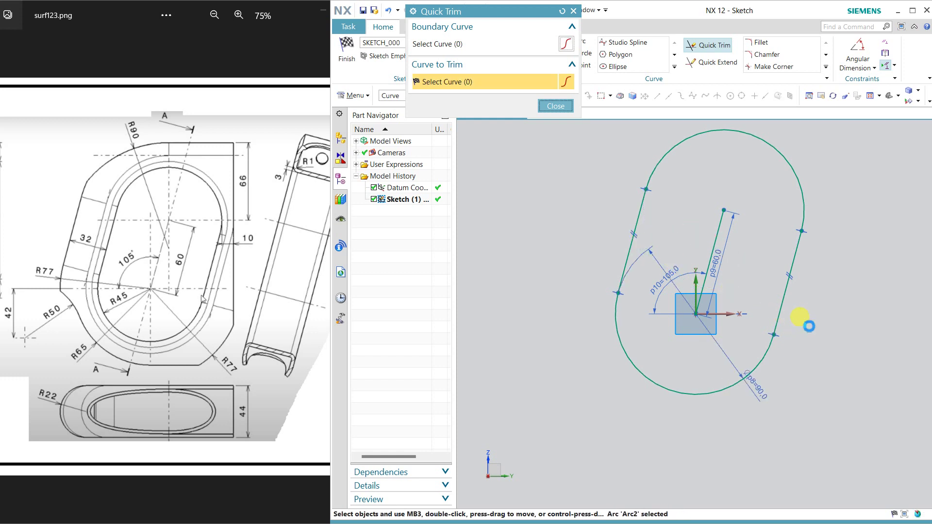
left_click(719, 229)
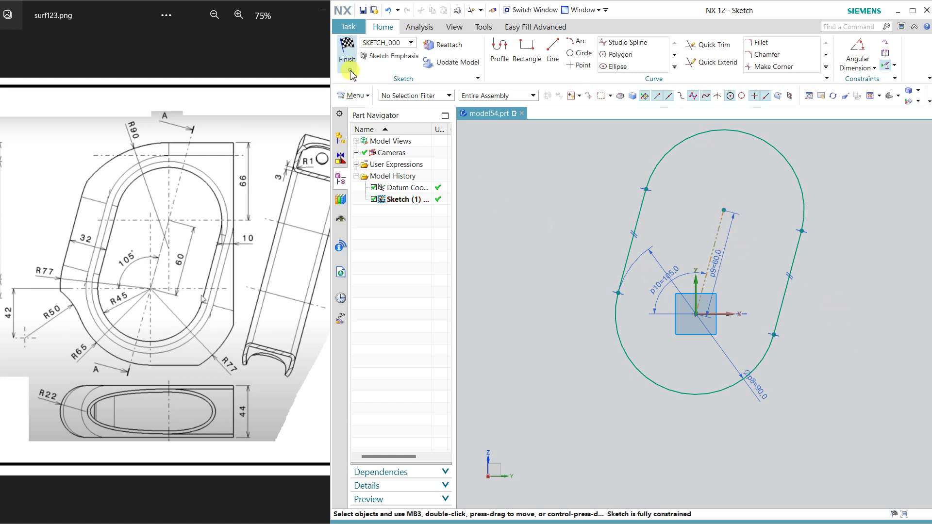
left_click(346, 53)
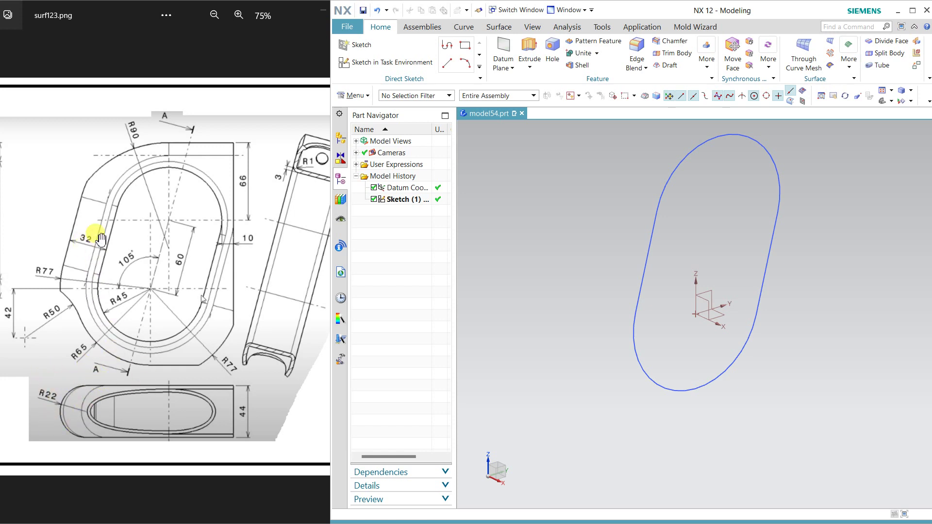
Step: Create a datum plane on the inclined side line at arc length 60
mouse_move(647, 309)
middle_mouse_down()
mouse_move(603, 291)
mouse_move(589, 302)
mouse_move(595, 313)
middle_mouse_up()
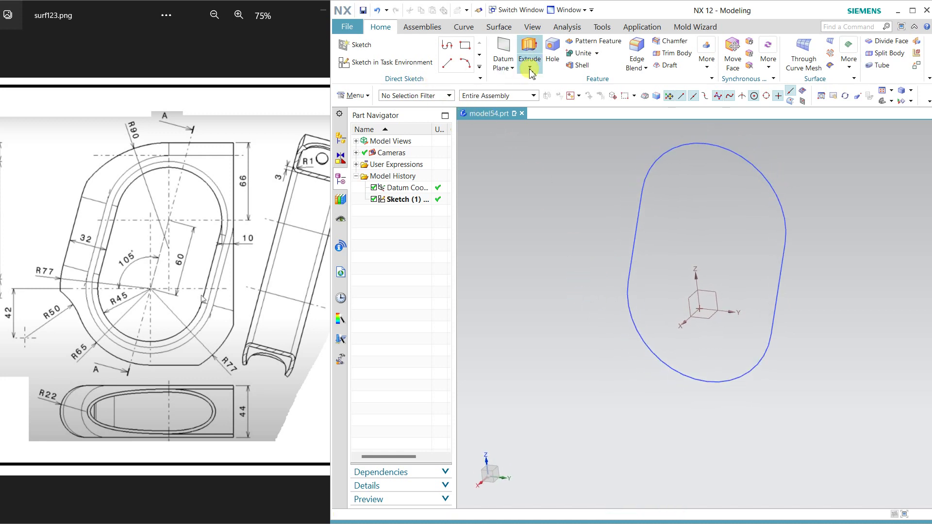
left_click(510, 54)
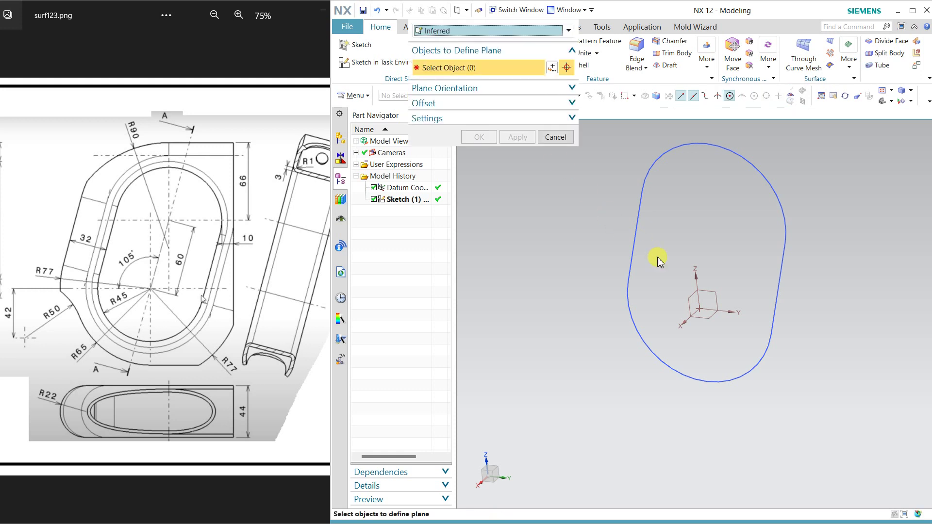
left_click(640, 220)
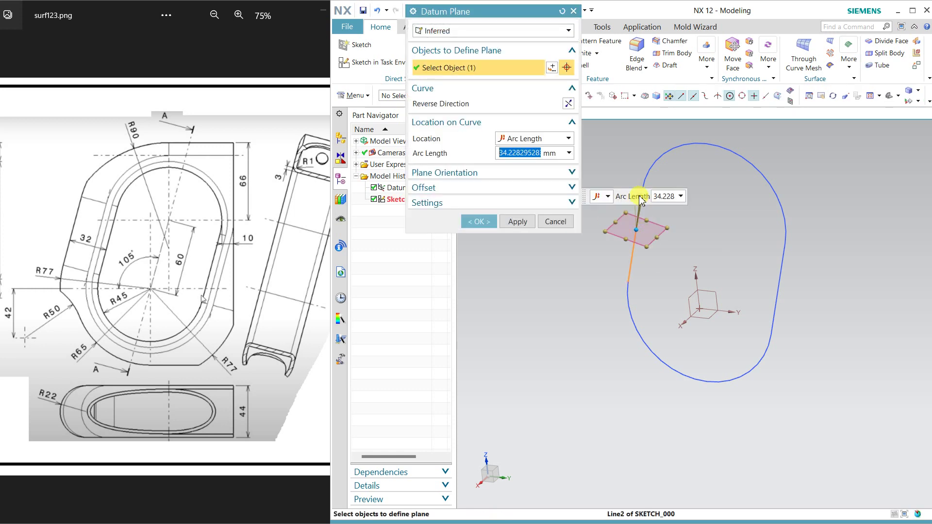
left_click_drag(634, 221, 627, 180)
type("60")
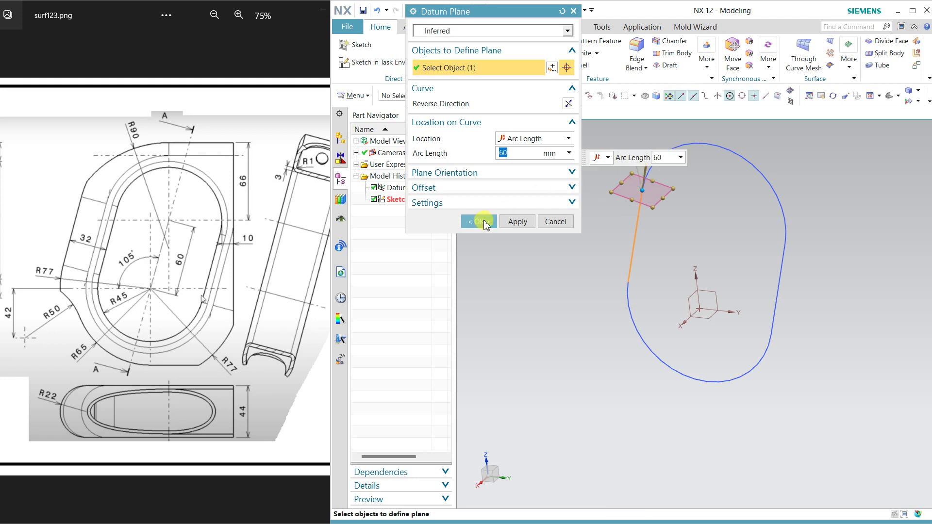
left_click(493, 222)
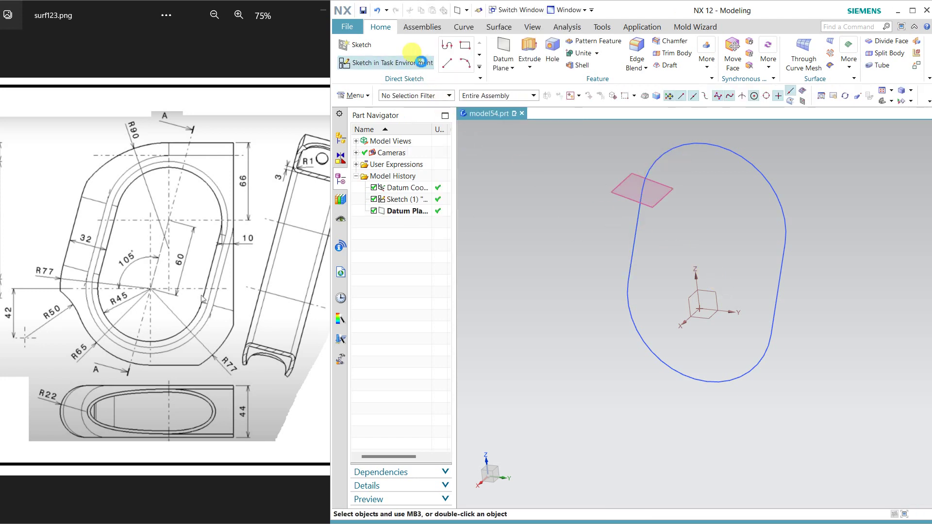
Step: Place SKETCH_001 on the new datum plane, accepting the inferred orientation
key("s")
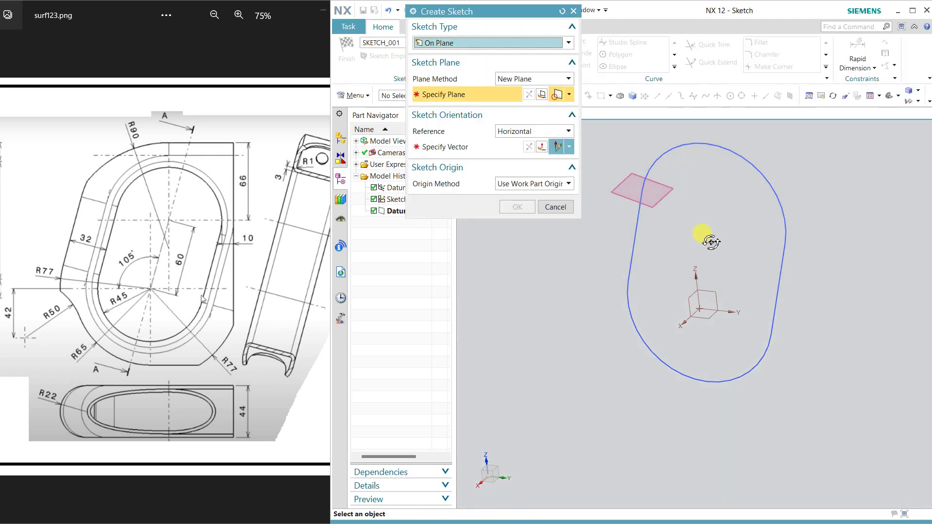
mouse_move(709, 239)
middle_mouse_down()
mouse_move(700, 277)
mouse_move(712, 316)
mouse_move(685, 278)
mouse_move(713, 246)
middle_mouse_up()
left_click(704, 171)
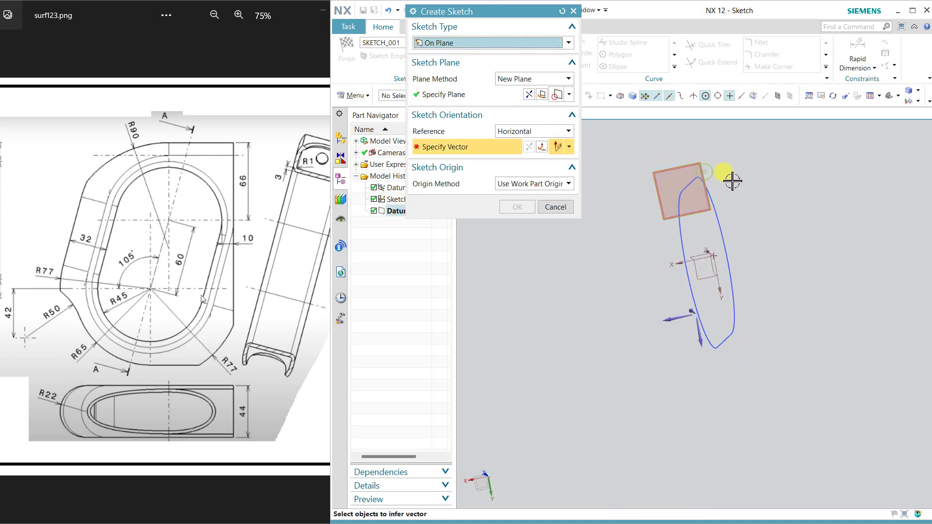
left_click(679, 336)
left_click(530, 96)
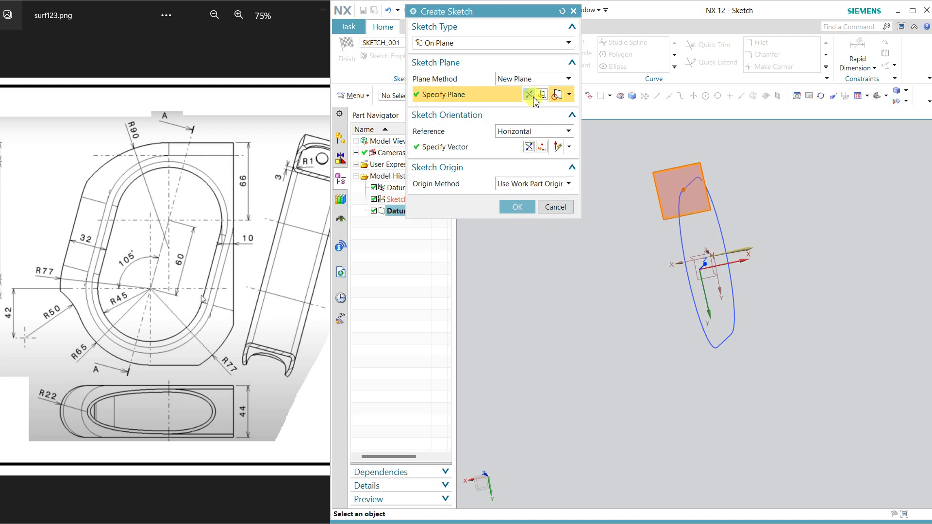
left_click(511, 205)
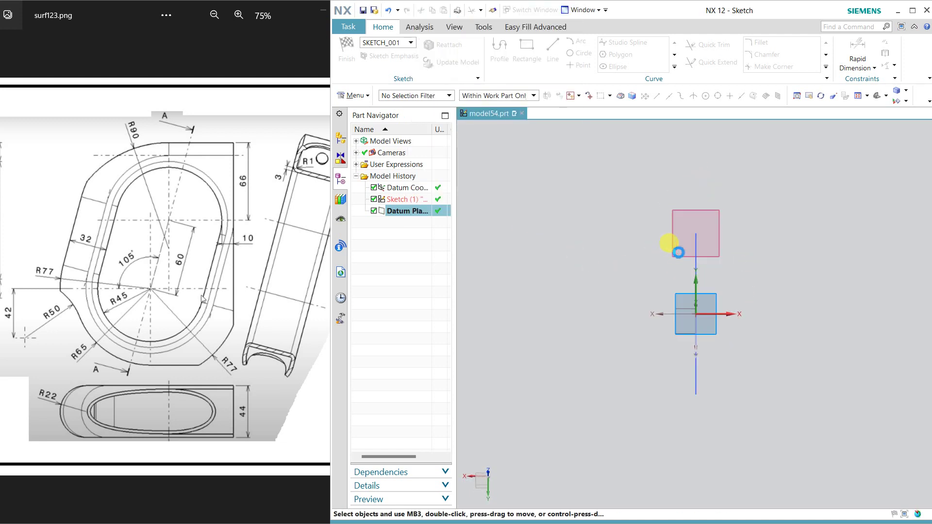
Step: Draw a Ø44 circle centred on the vertical axis 58.5 above the origin
scroll(707, 221, "up", 3)
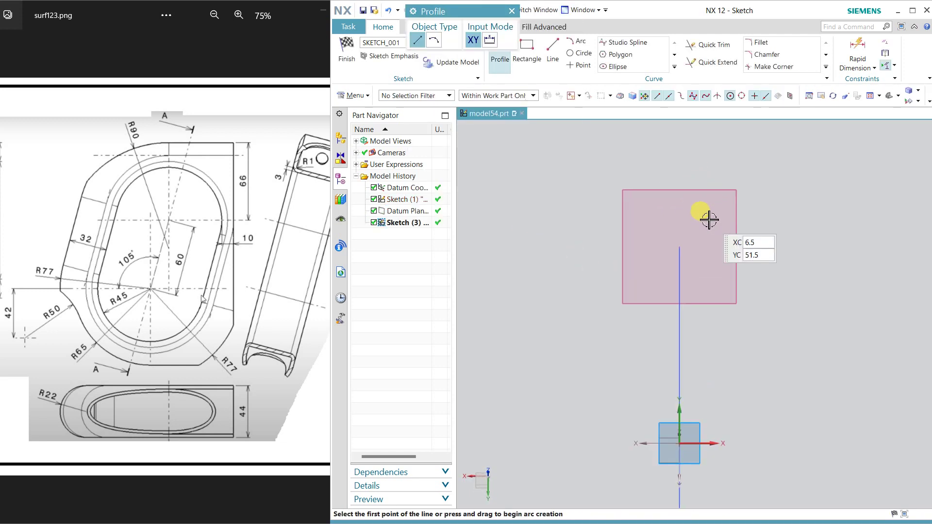
left_click(575, 54)
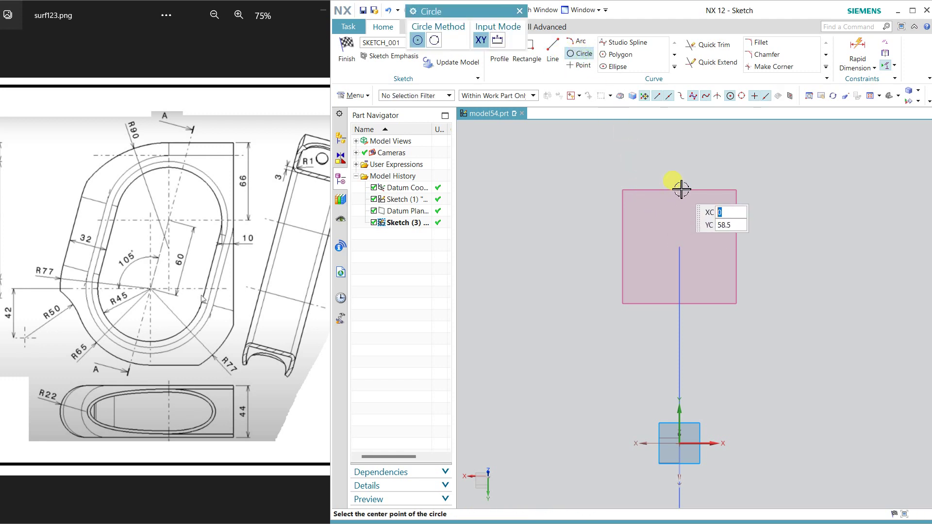
left_click(678, 185)
type("44")
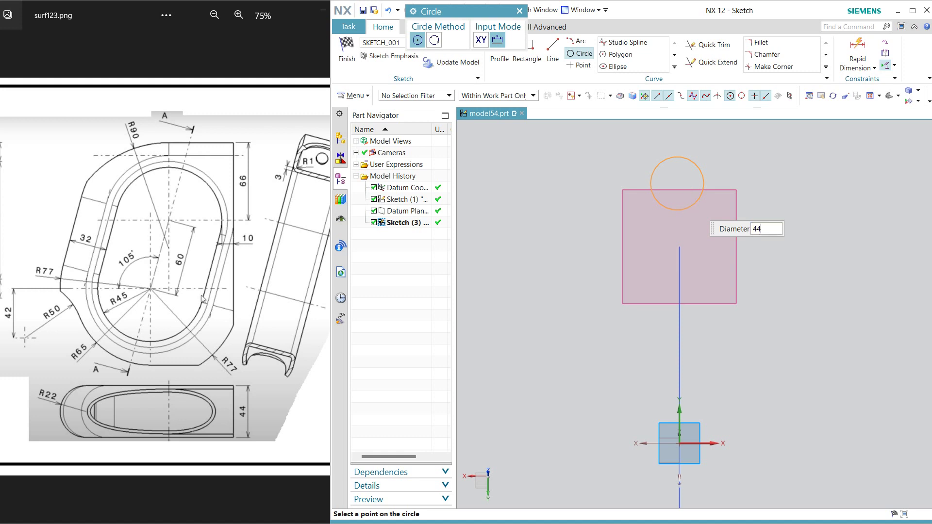
key("Return")
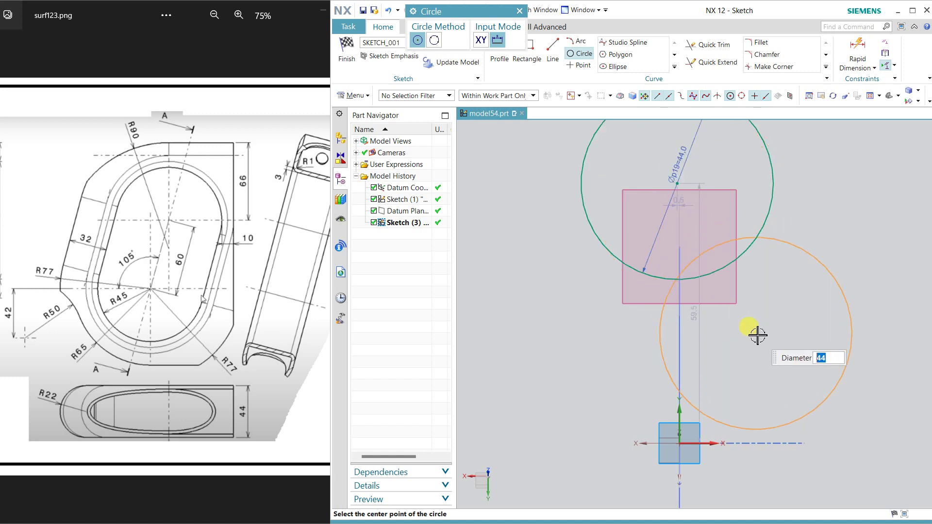
key("Escape")
scroll(758, 334, "down", 3)
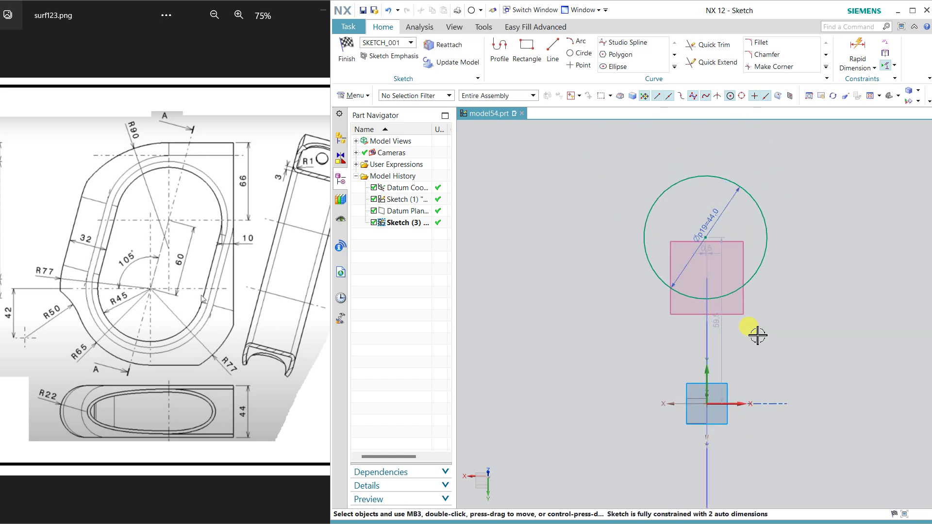
scroll(759, 332, "down", 1)
scroll(766, 330, "down", 1)
scroll(770, 329, "up", 3)
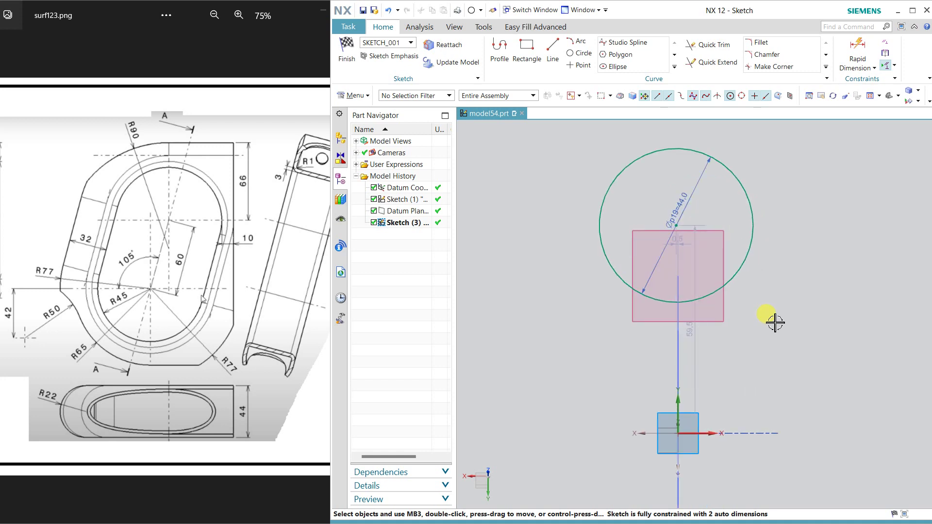
left_click(499, 51)
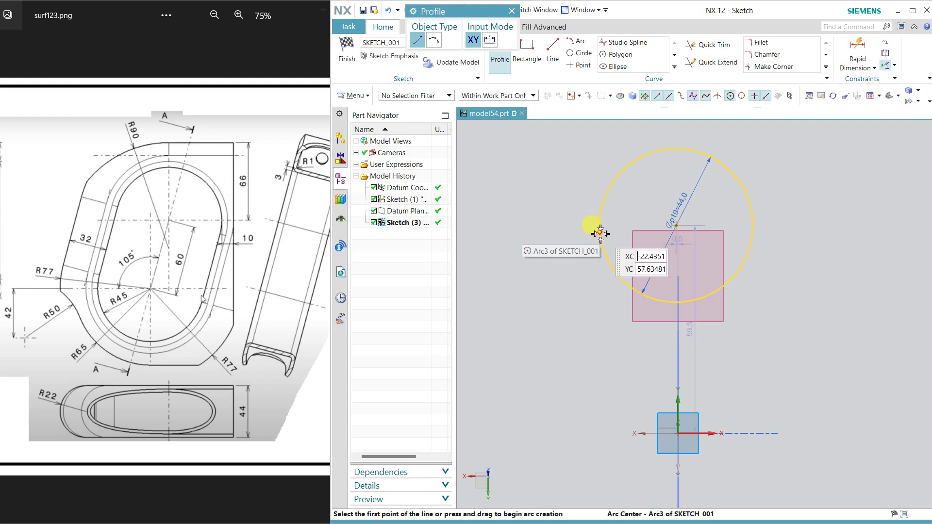
Step: Draw the left side, bottom and right side lines hanging from the Ø44 circle
left_click(599, 226)
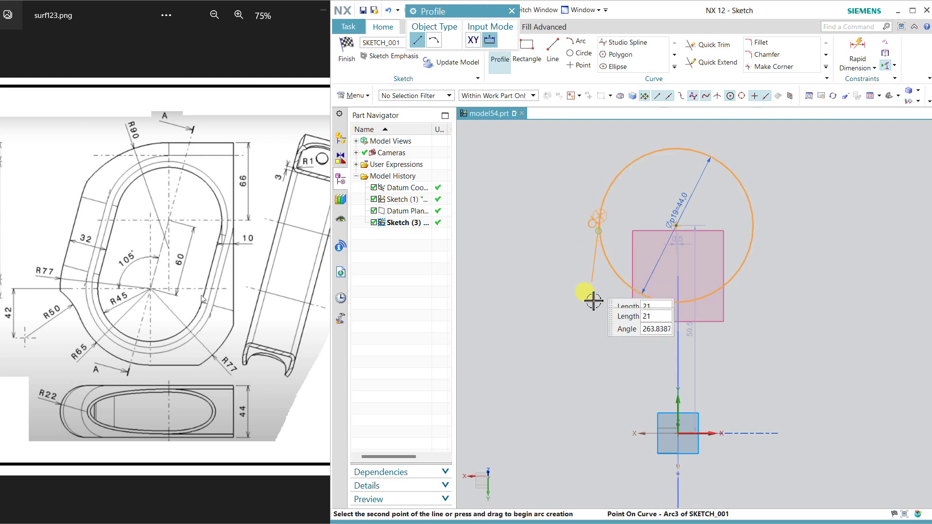
left_click(604, 354)
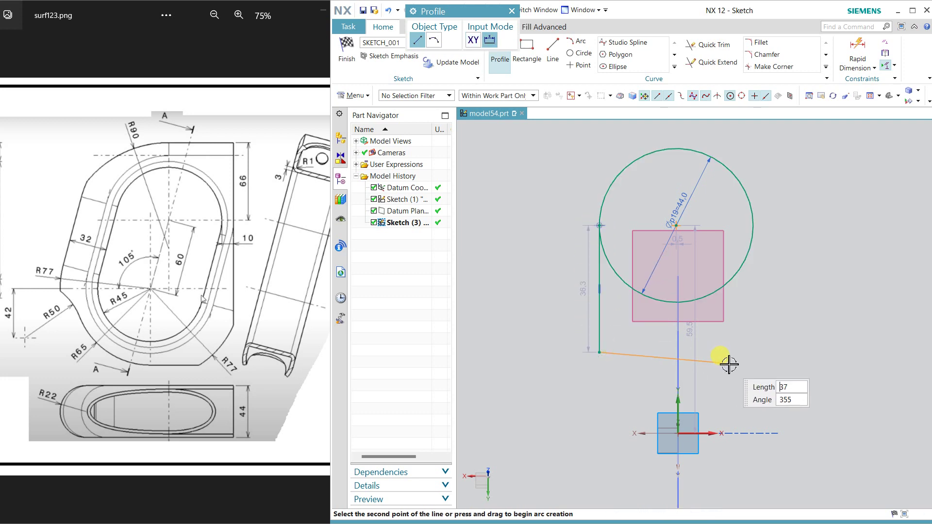
left_click(757, 353)
left_click(753, 226)
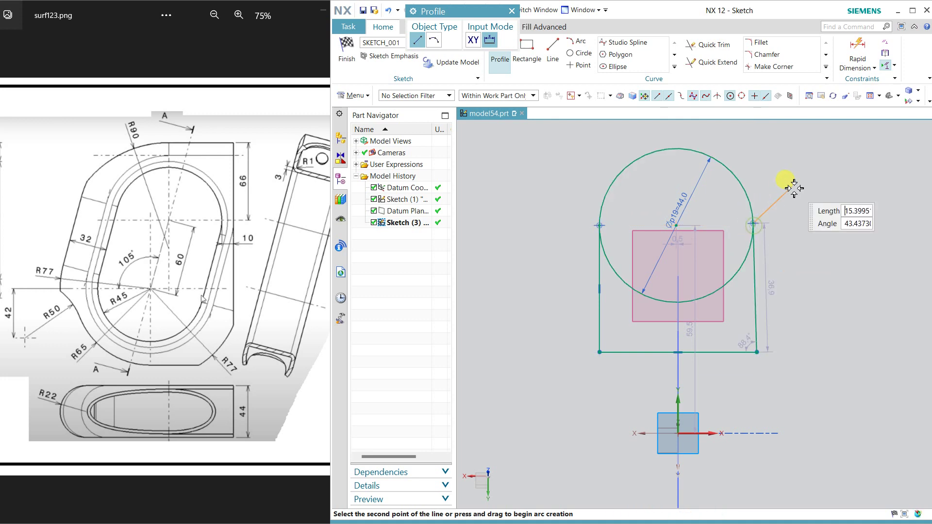
key("Escape")
right_click(756, 262)
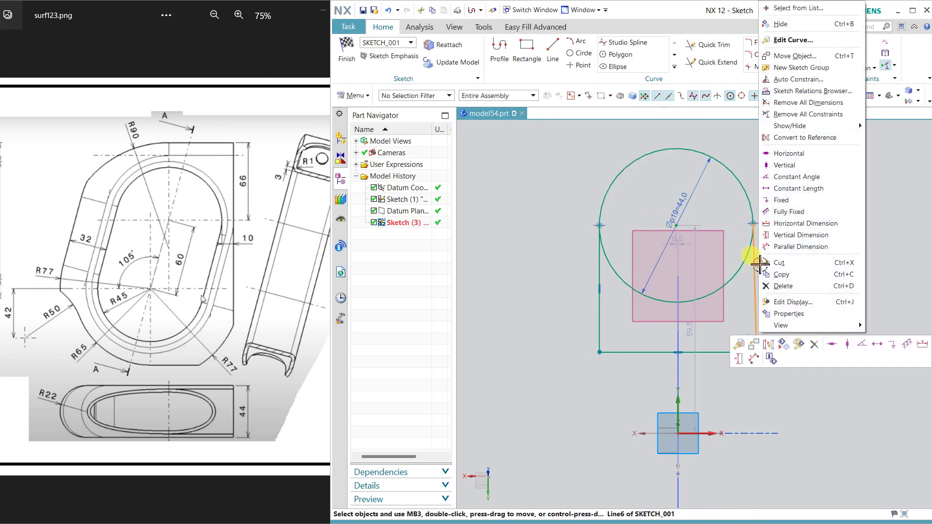
left_click(844, 344)
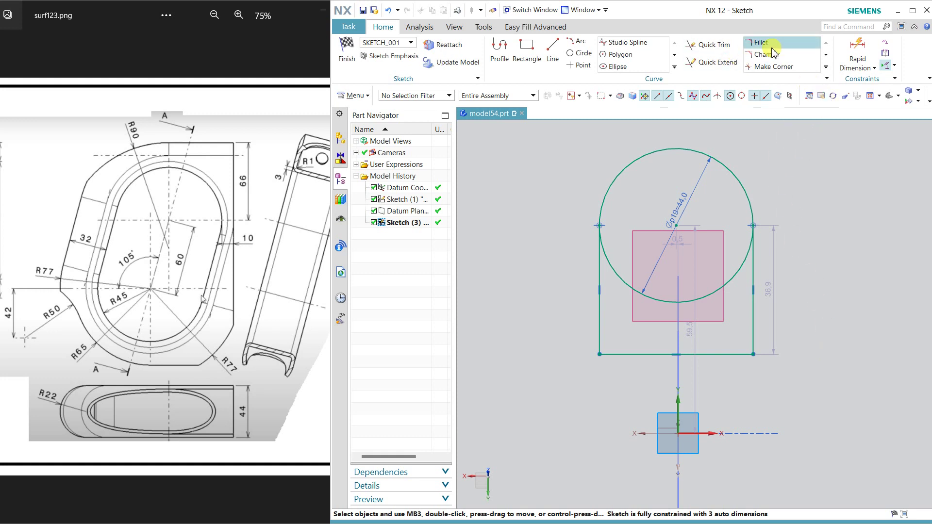
Step: Trim away the circle's lower arc and constrain the arc centre onto the vertical axis
left_click(723, 51)
left_click(707, 297)
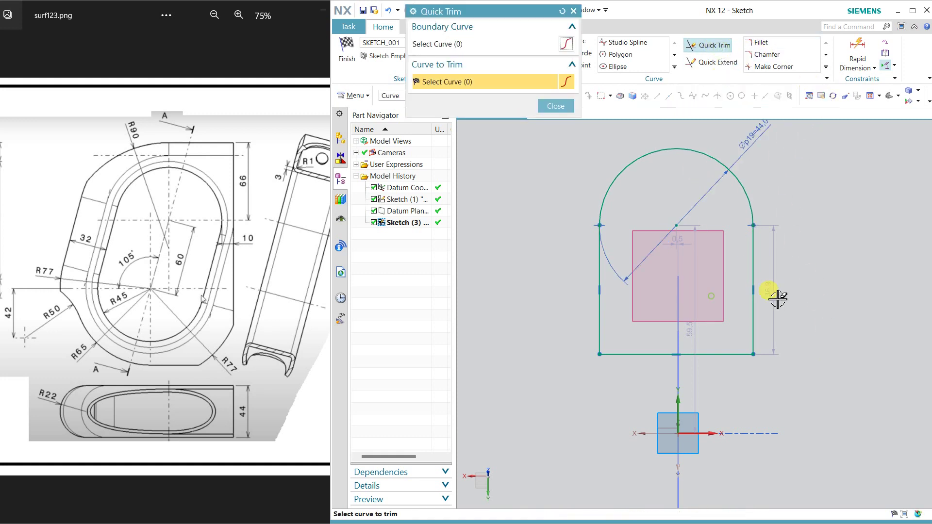
middle_click(777, 291)
left_click(676, 225)
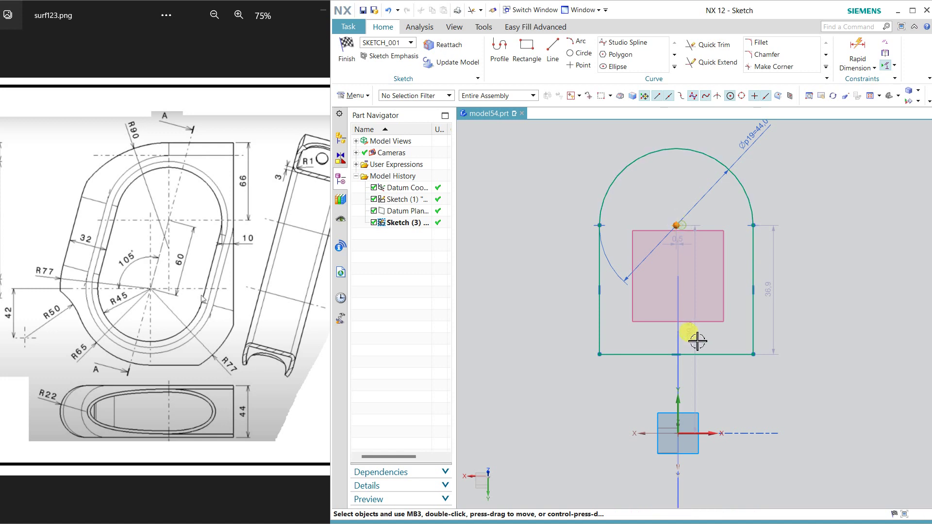
left_click(677, 398)
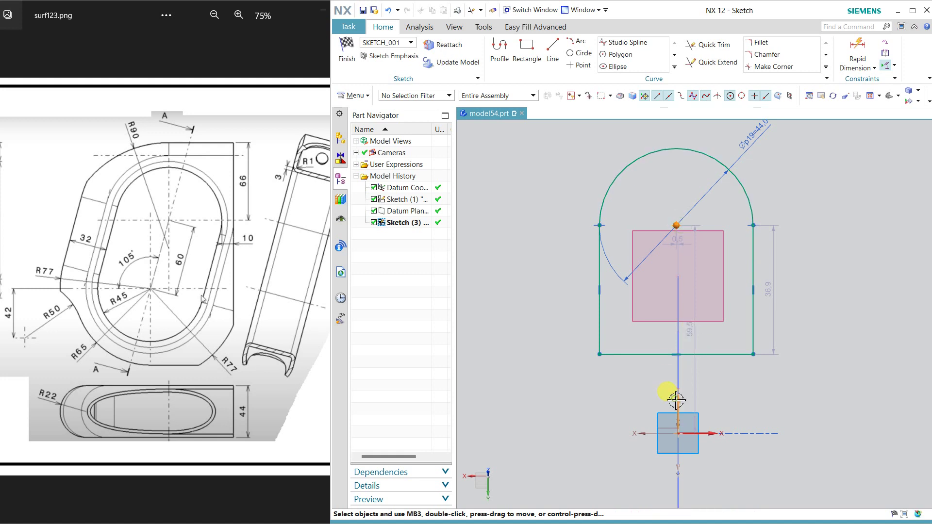
left_click(701, 379)
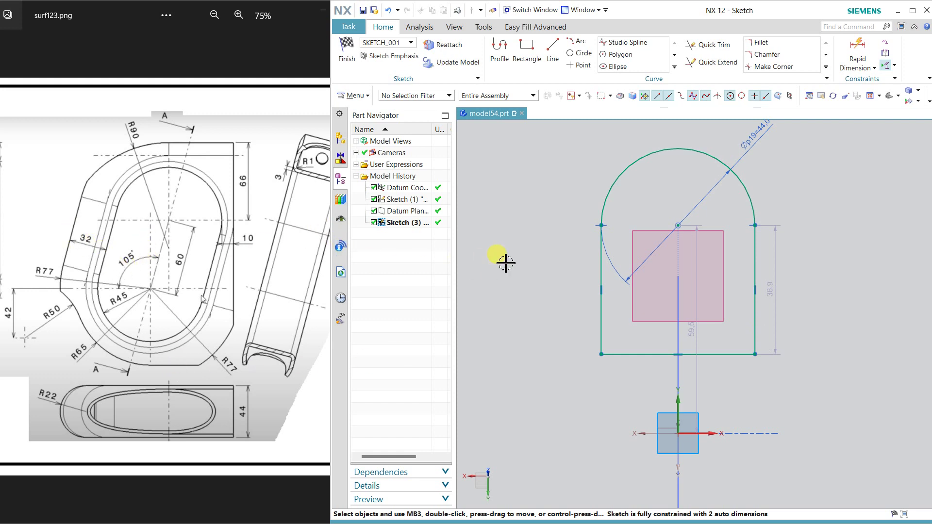
Step: Dimension the profile height between the short line and the arc to 32
left_click(857, 51)
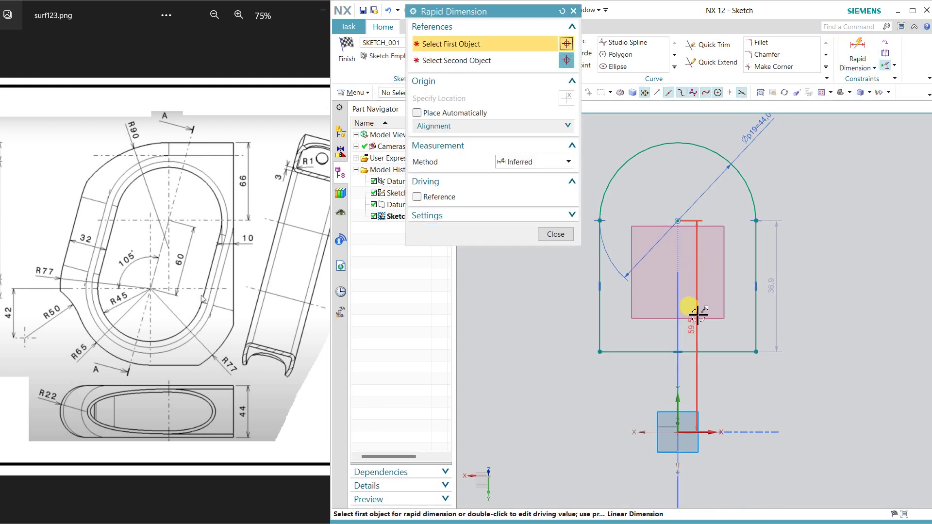
middle_click_drag(796, 292, 811, 299)
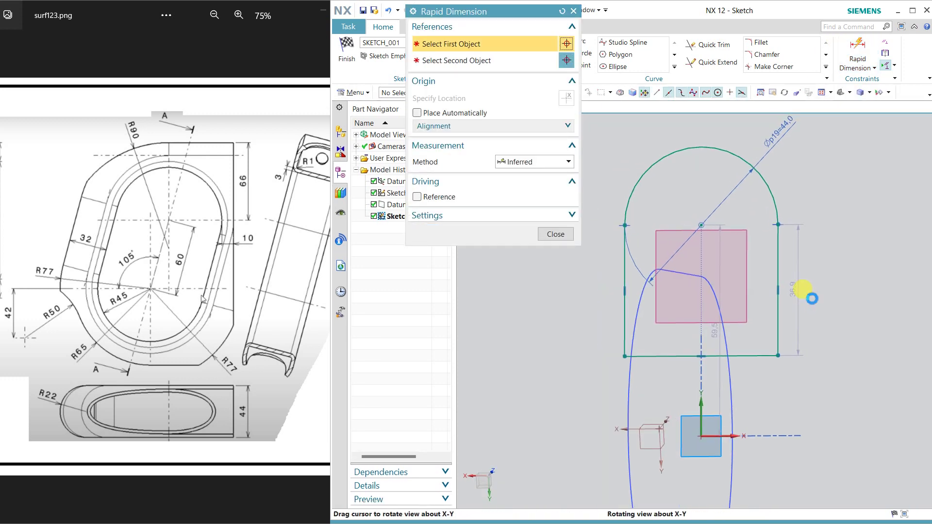
left_click(674, 272)
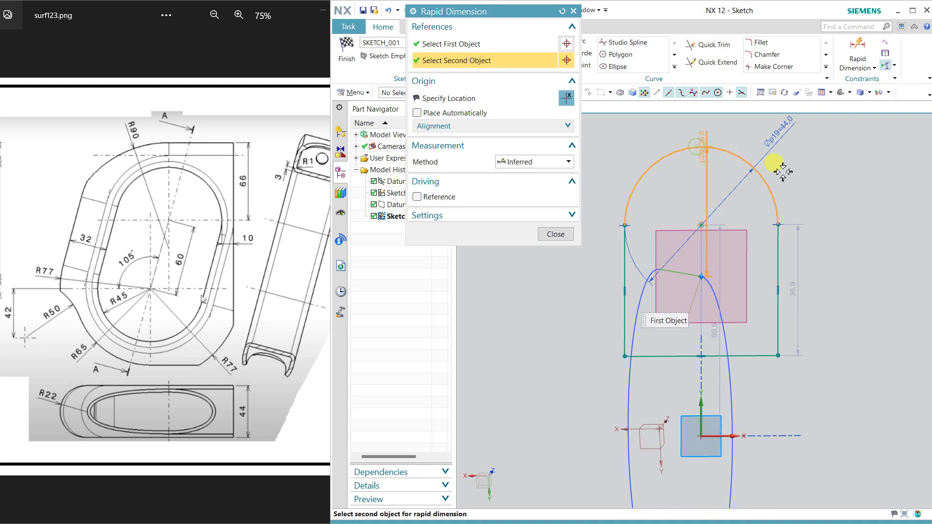
left_click(769, 182)
left_click(810, 214)
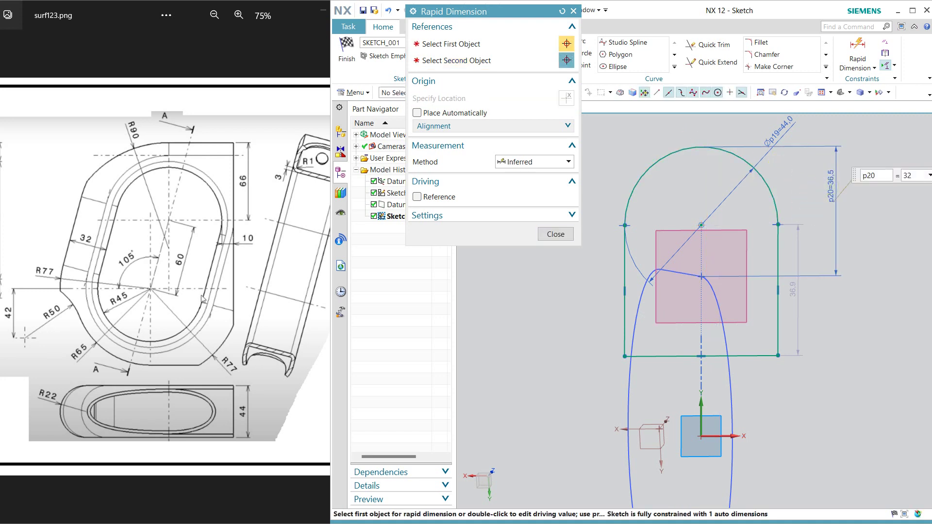
type("32")
key("Return")
left_click(574, 234)
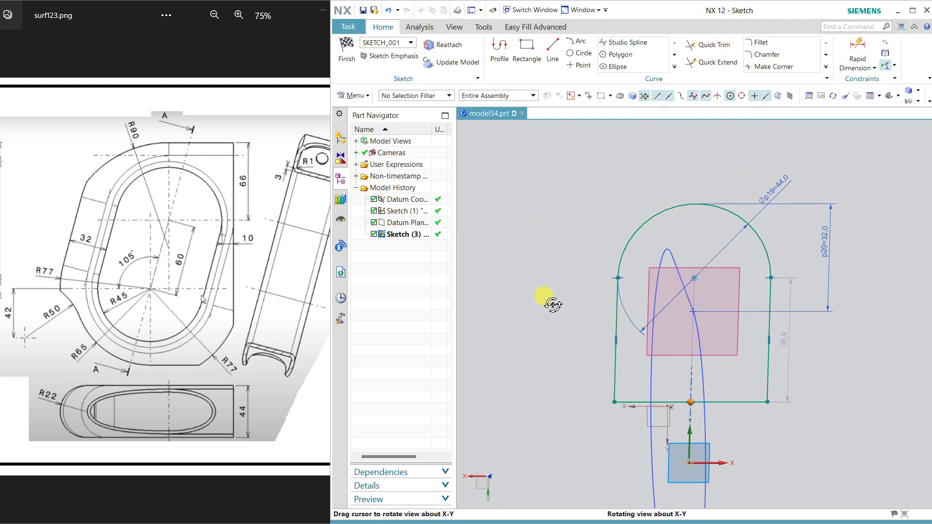
Step: Constrain the bottom line onto the dimensioned point and finish SKETCH_001
middle_click_drag(545, 305, 634, 310)
left_click(705, 307)
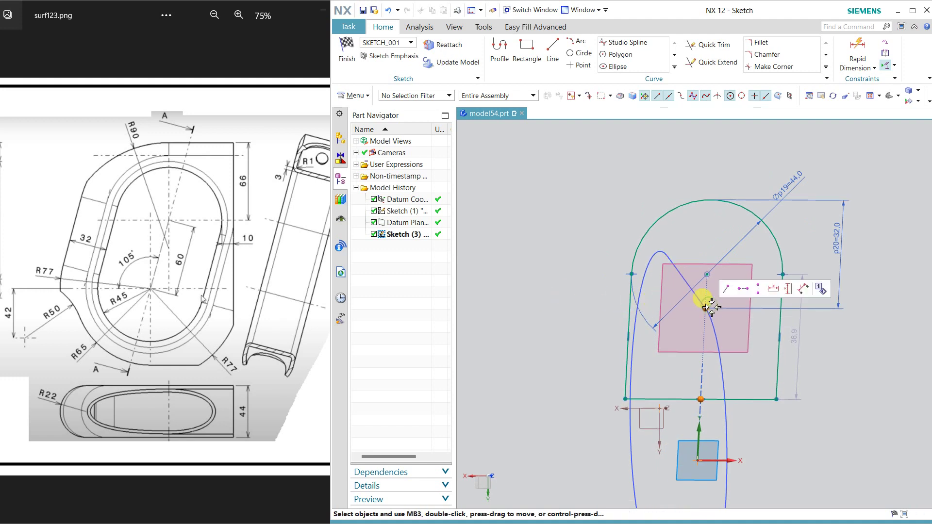
left_click(727, 290)
middle_click_drag(631, 161, 585, 159)
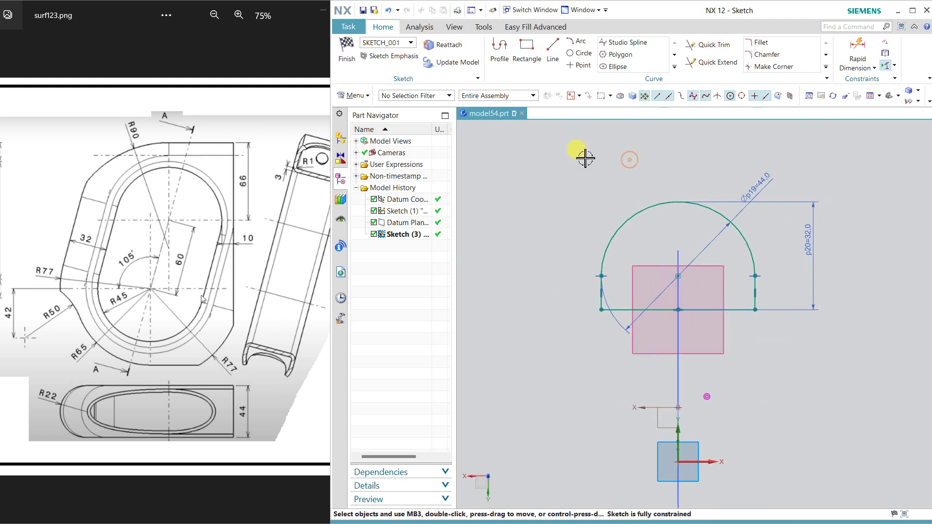
left_click(354, 60)
mouse_move(520, 214)
middle_mouse_down()
mouse_move(614, 300)
mouse_move(703, 260)
mouse_move(683, 270)
mouse_move(657, 374)
mouse_move(665, 369)
middle_mouse_up()
Step: Sweep the arch profile, as connected curves, along the oval slot outline as a sheet body
left_click(830, 53)
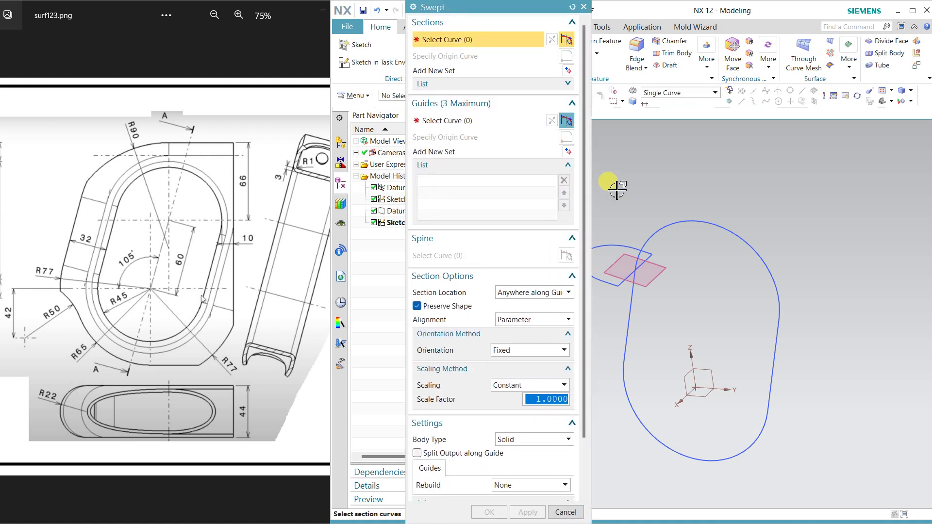
left_click(696, 92)
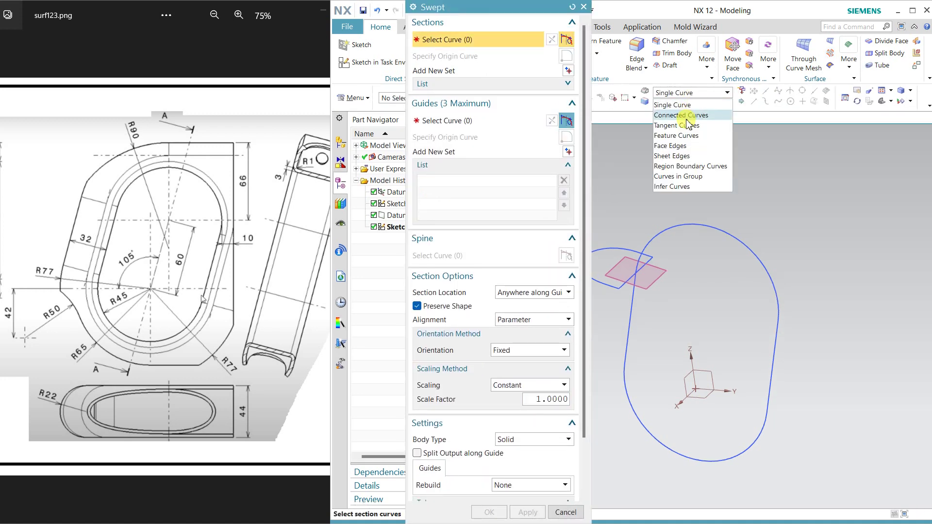
left_click(686, 116)
left_click(618, 248)
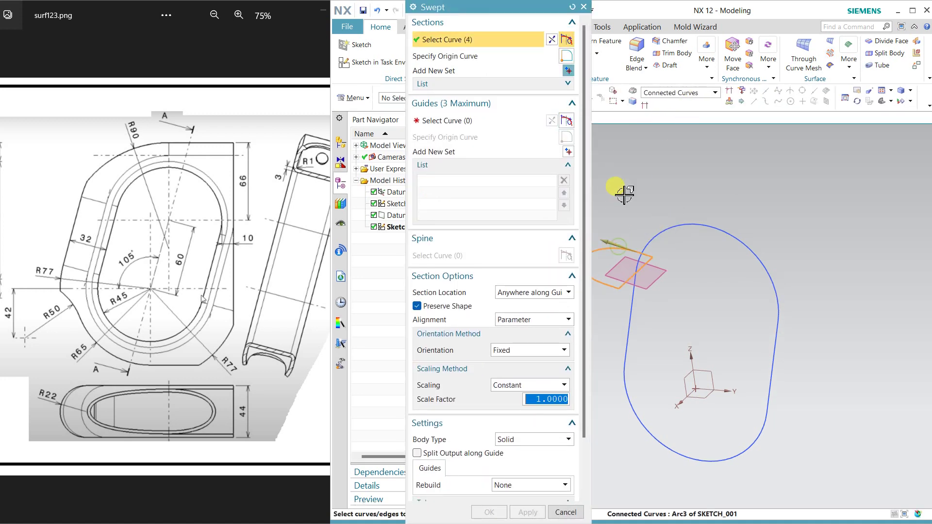
middle_click(595, 188)
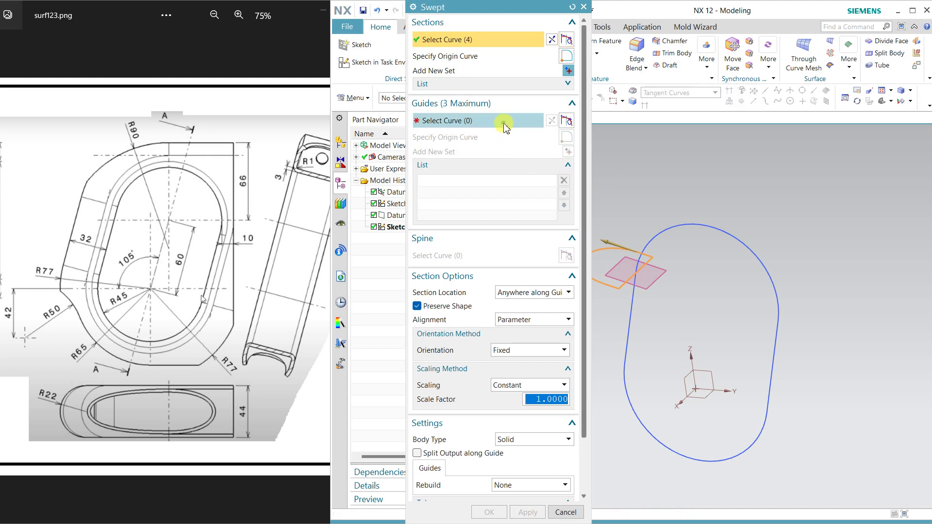
left_click(674, 225)
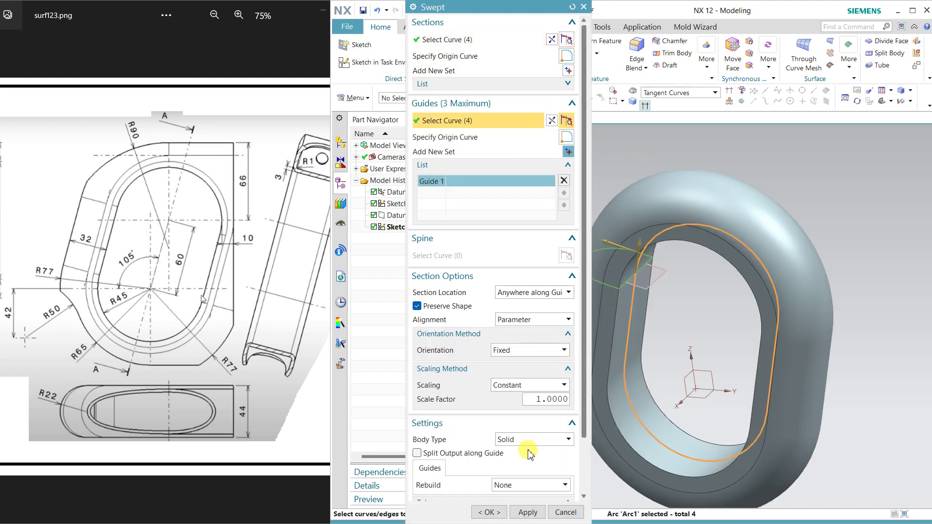
left_click(529, 439)
left_click(522, 462)
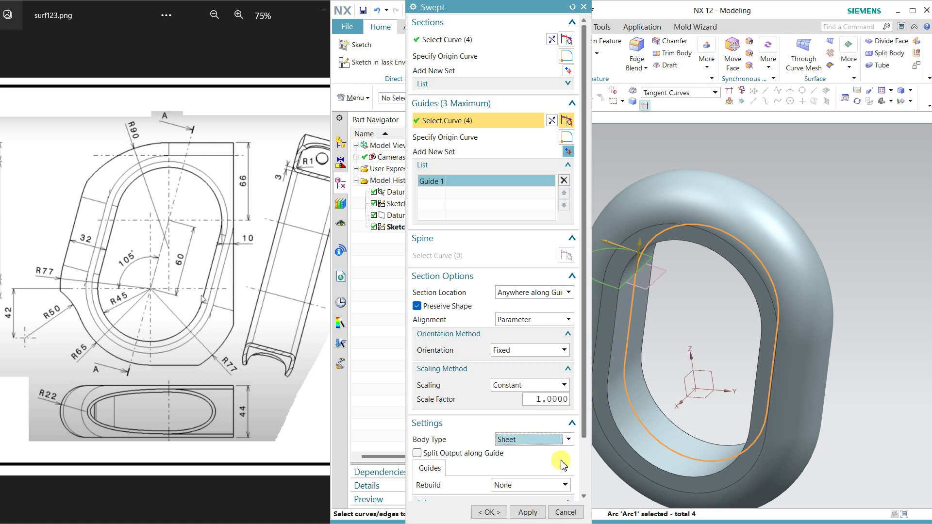
left_click(488, 513)
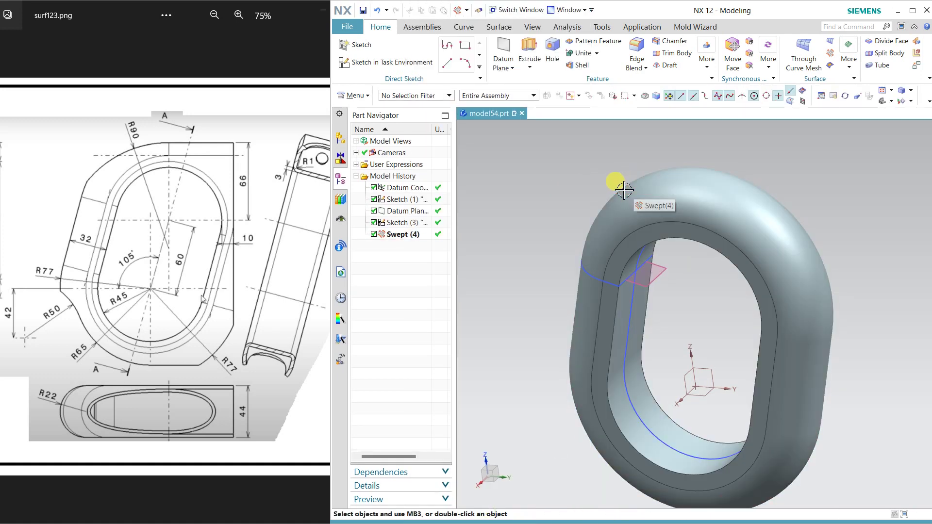
key("ctrl+h")
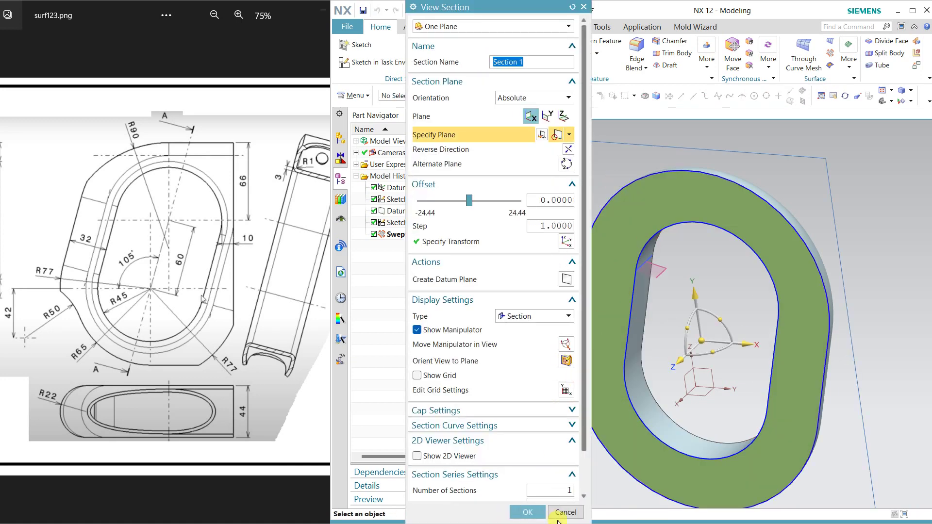
Step: Close the section view and show Swept (4) shaded with edges from a frontal angle
left_click(565, 513)
mouse_move(614, 384)
middle_mouse_down()
mouse_move(628, 318)
mouse_move(618, 339)
mouse_move(645, 364)
middle_mouse_up()
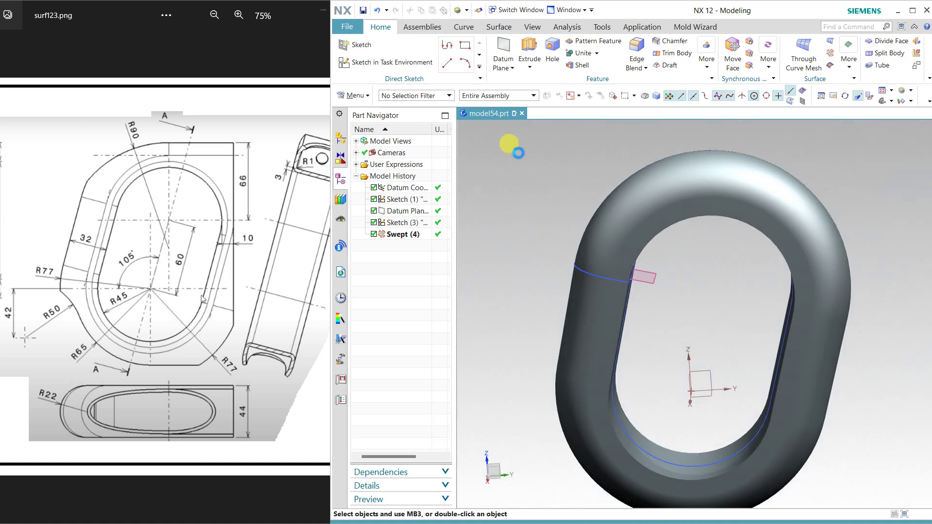
right_click_drag(537, 163, 479, 156)
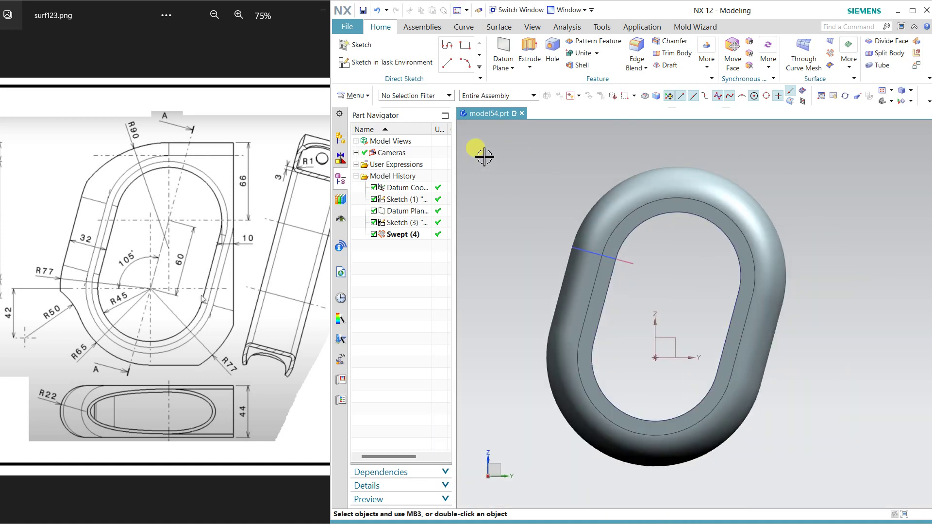
Step: Create a new sketch, specifying its plane and X-axis orientation vector
left_click(369, 63)
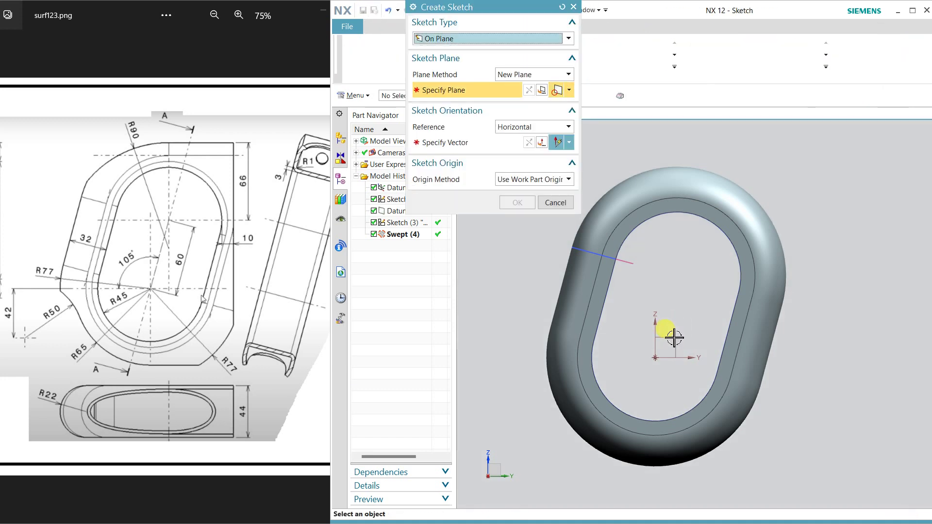
left_click(664, 332)
left_click(703, 357)
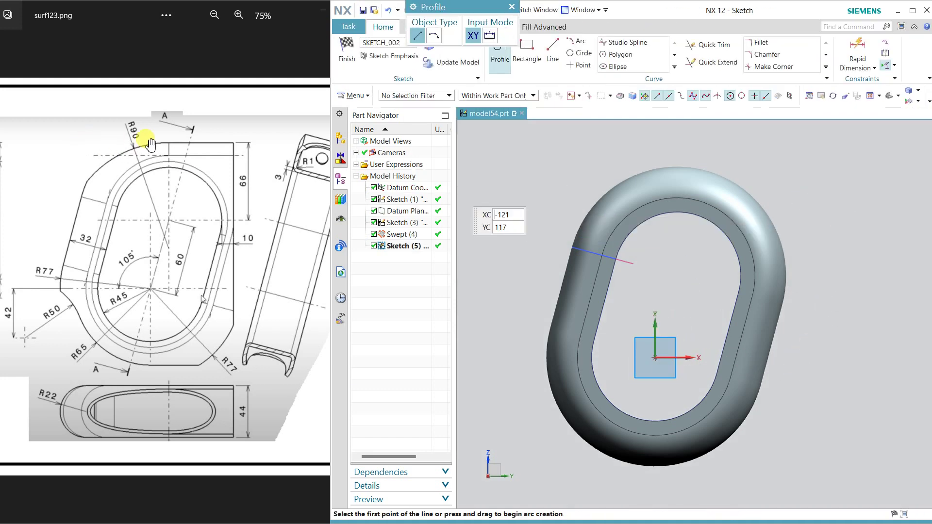
Step: Draw a horizontal line spanning above the top of the oval body
left_click(573, 189)
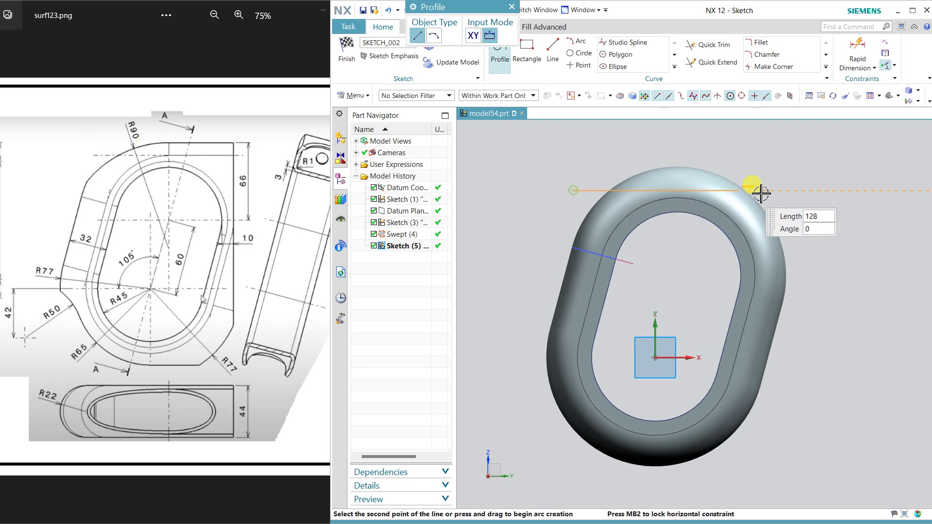
left_click(811, 190)
key("Escape")
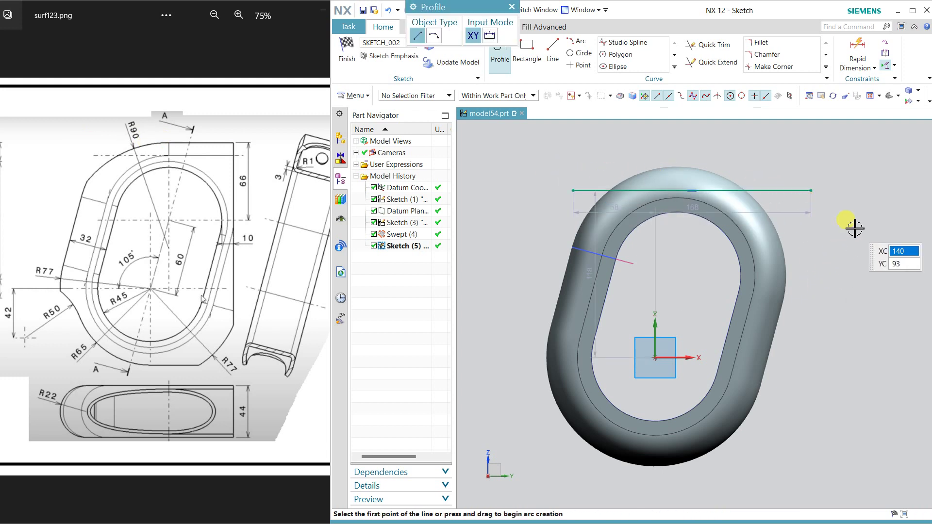
key("Escape")
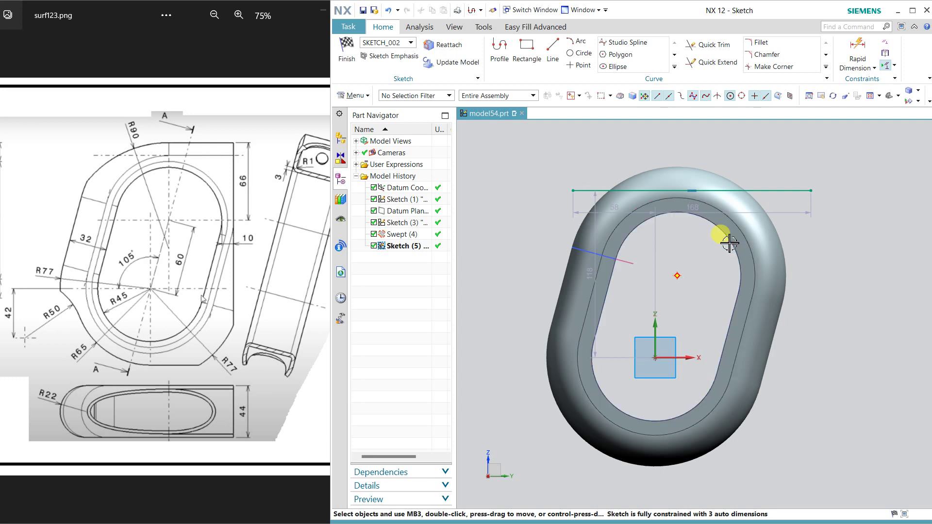
Step: Dimension the top line 66 from the inner arc
left_click(852, 53)
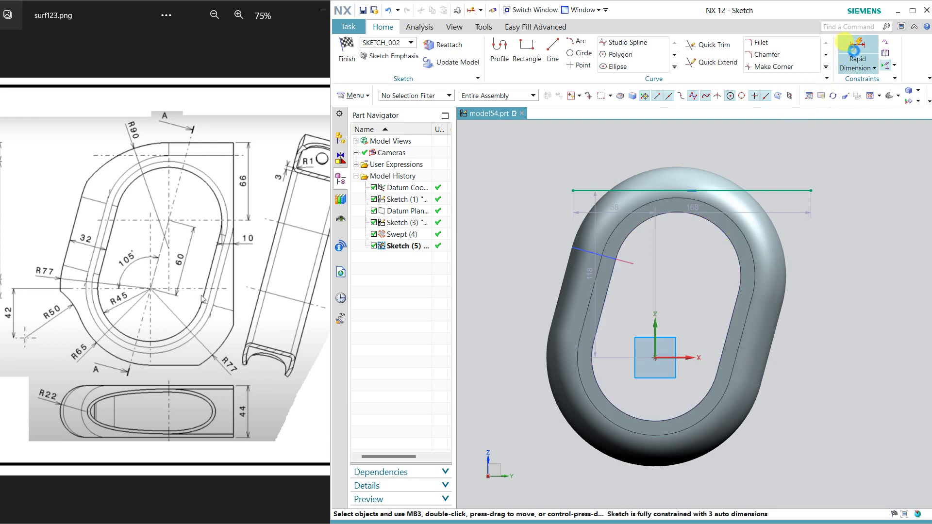
left_click(718, 189)
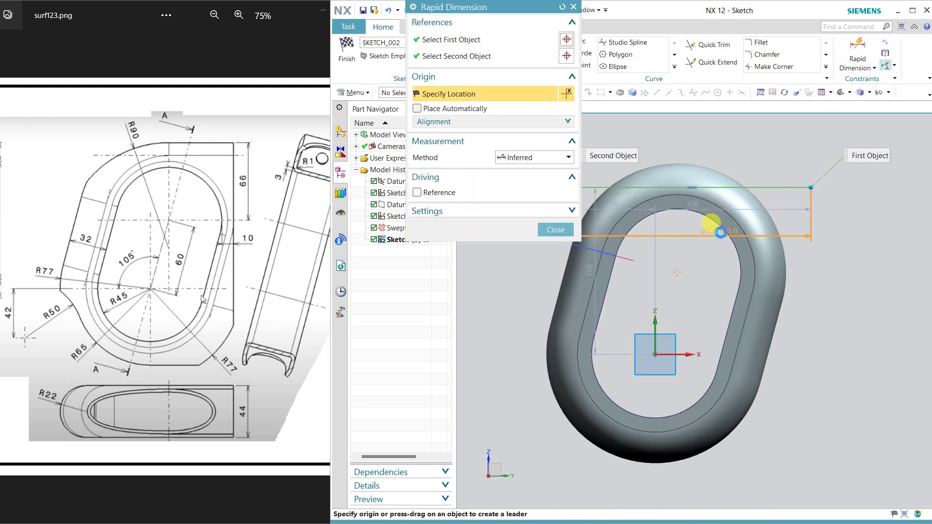
left_click(723, 221)
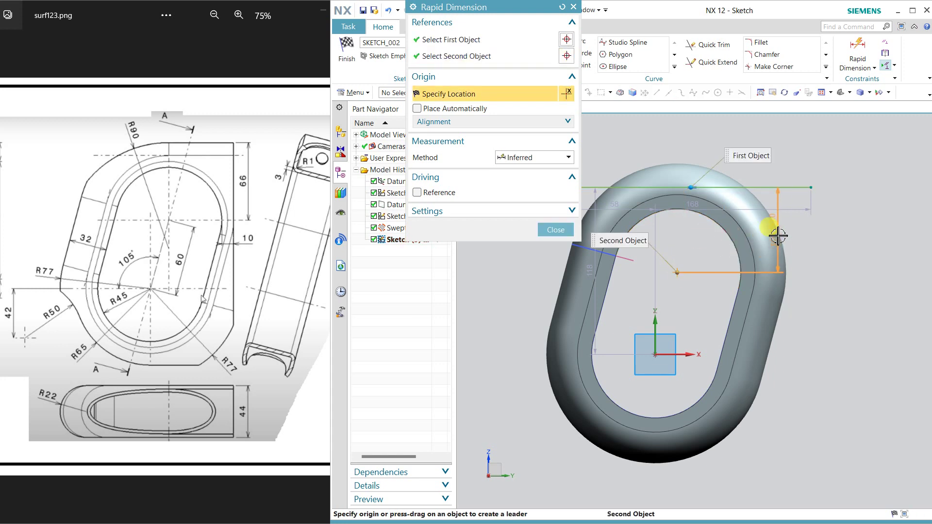
left_click(800, 235)
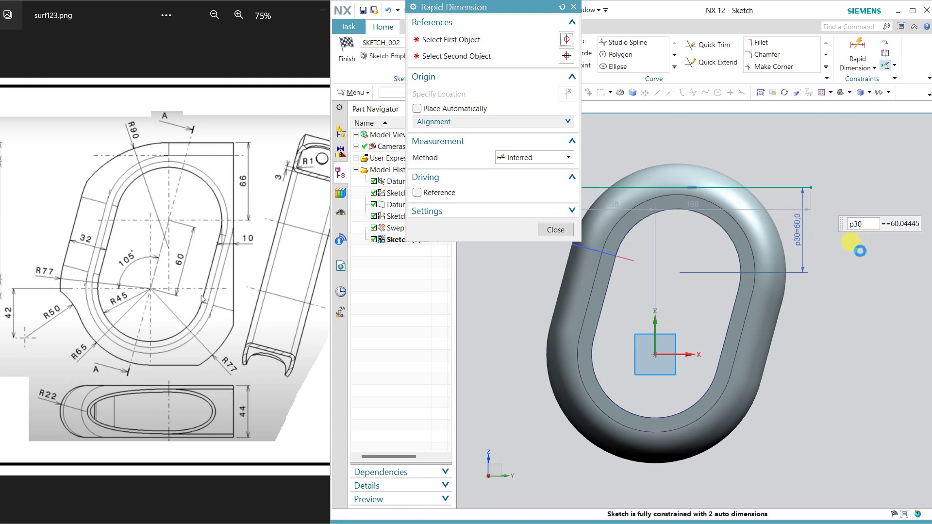
type("66")
key("Return")
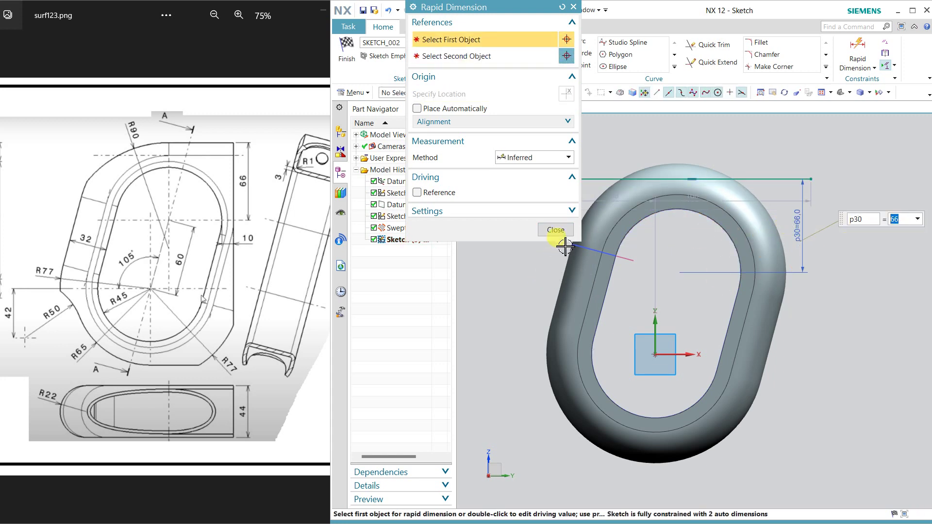
left_click(556, 234)
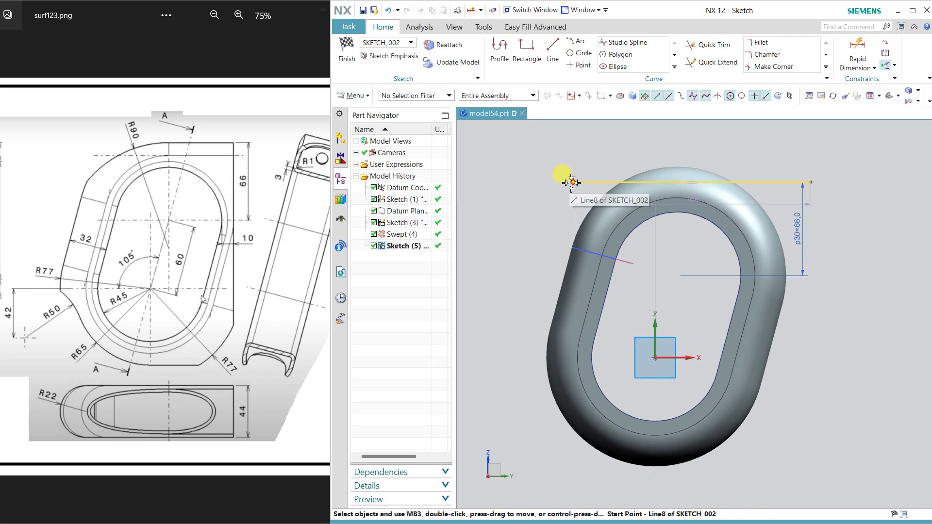
Step: Center the line's midpoint on the vertical axis and set its width to 160
left_click_drag(547, 175, 542, 174)
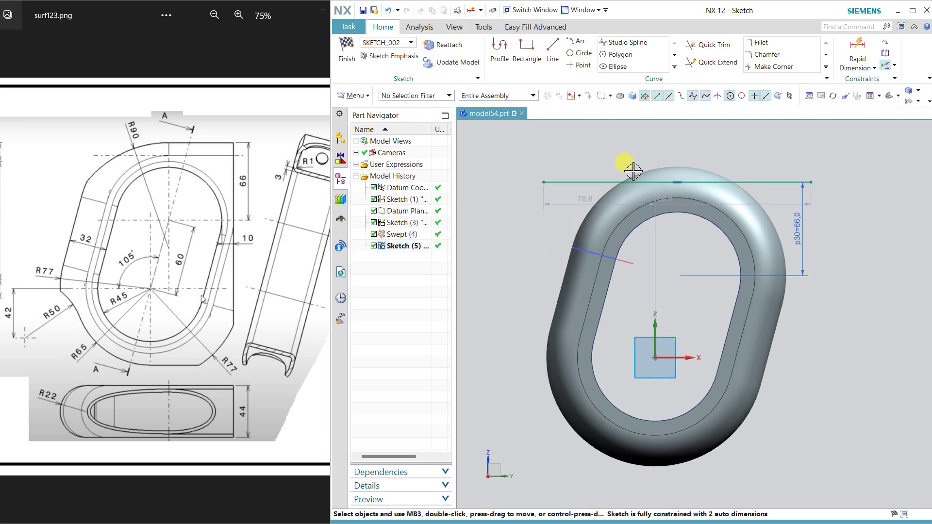
left_click(679, 183)
left_click(655, 328)
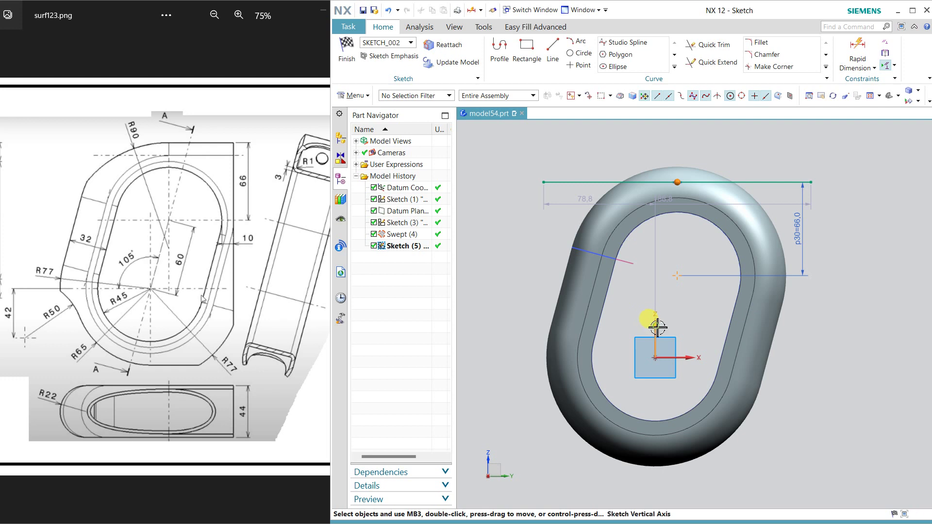
left_click(671, 309)
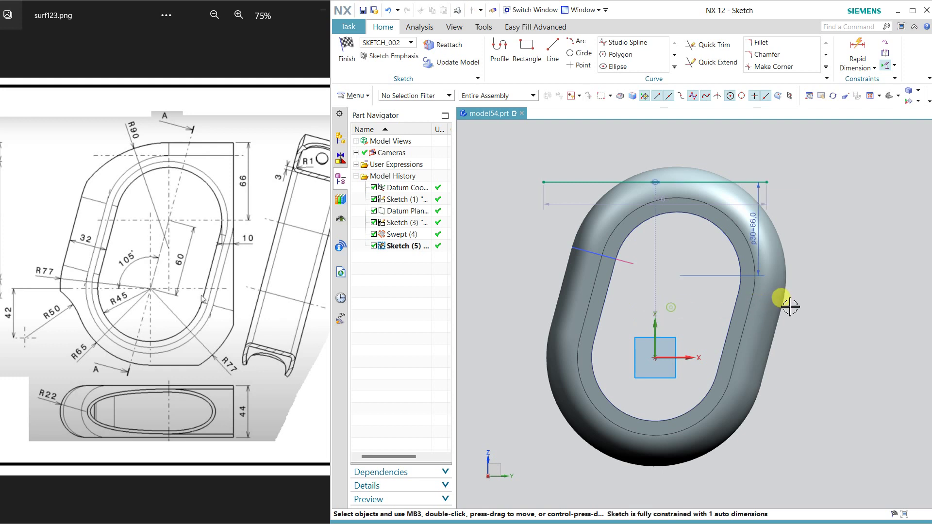
double_click(723, 203)
type("160")
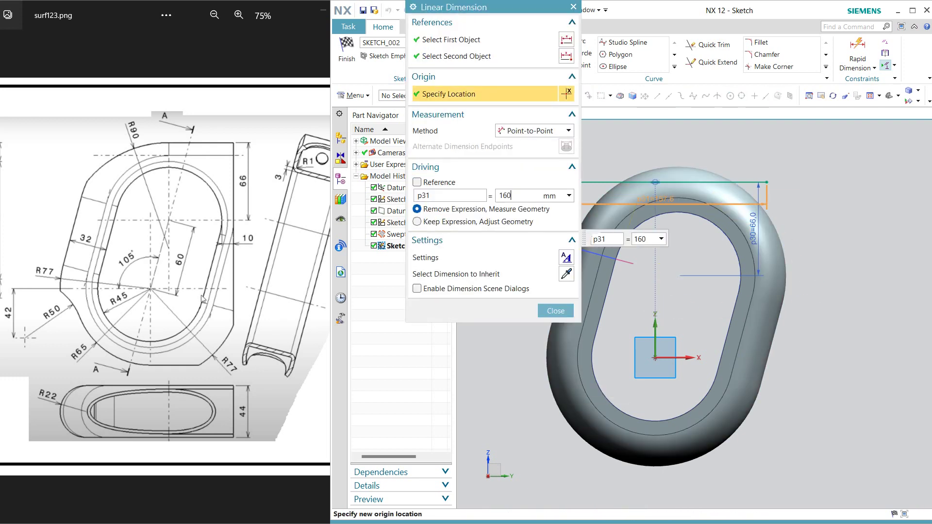
key("Return")
left_click(663, 276)
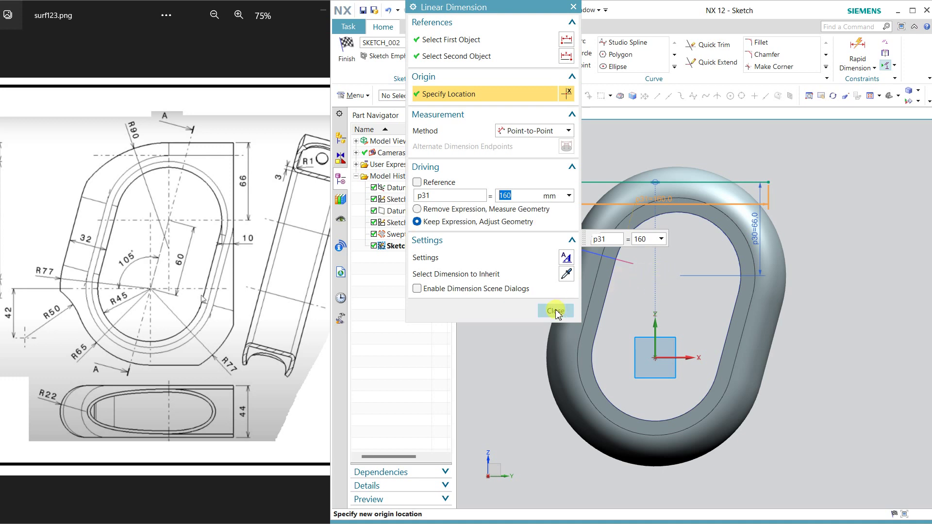
left_click(556, 311)
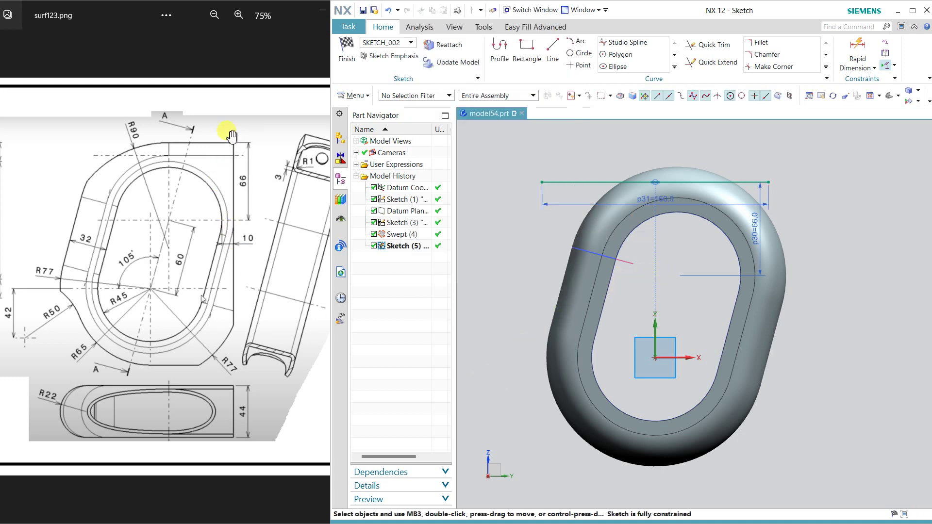
Step: Draw a vertical line from the top line's right end down past the part
left_click(549, 50)
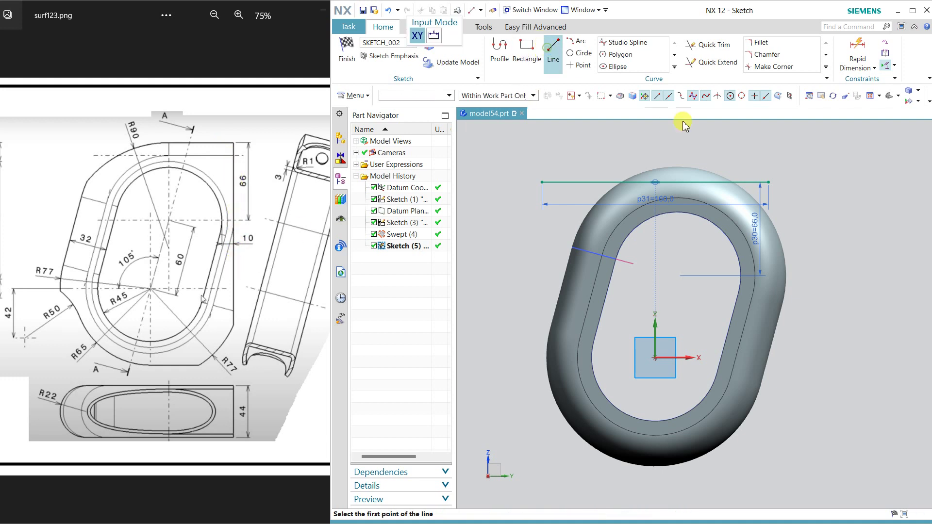
left_click(753, 156)
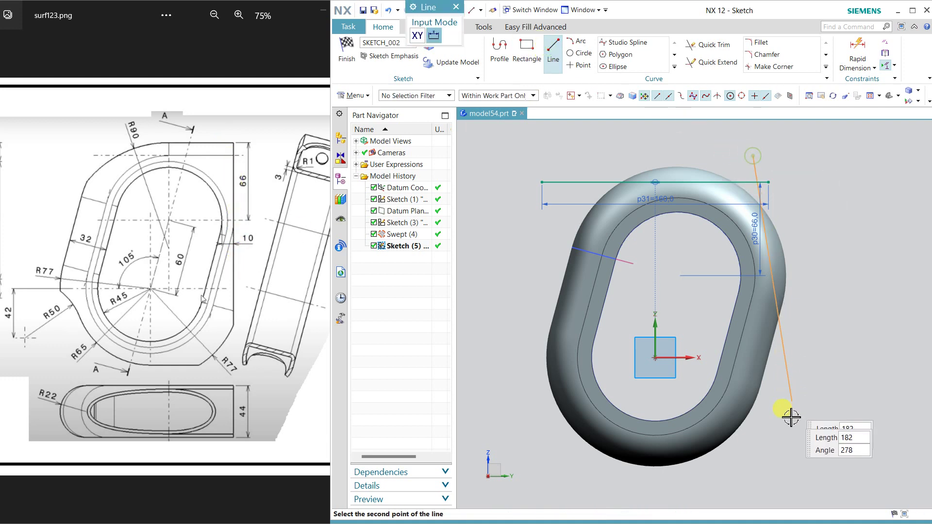
left_click(754, 478)
middle_click(835, 342)
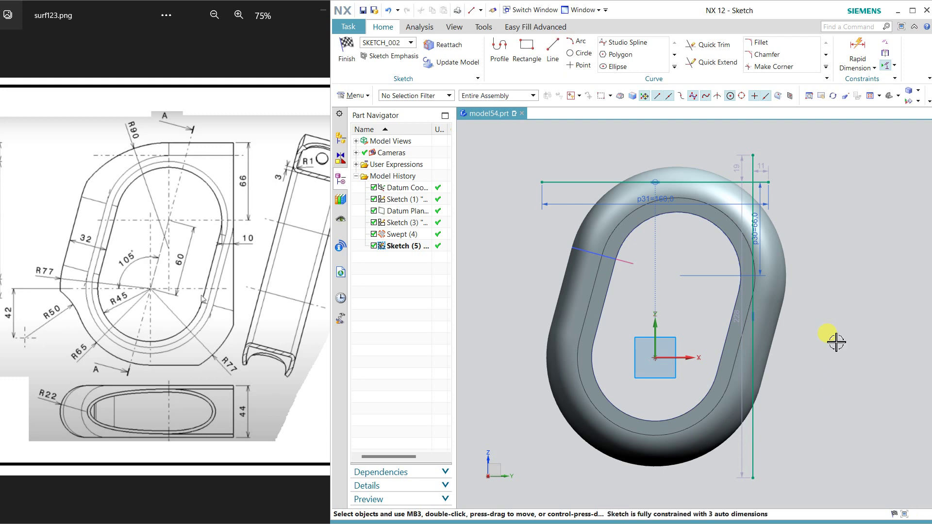
Step: Dimension the vertical line 10 mm from the slot arc
left_click(857, 49)
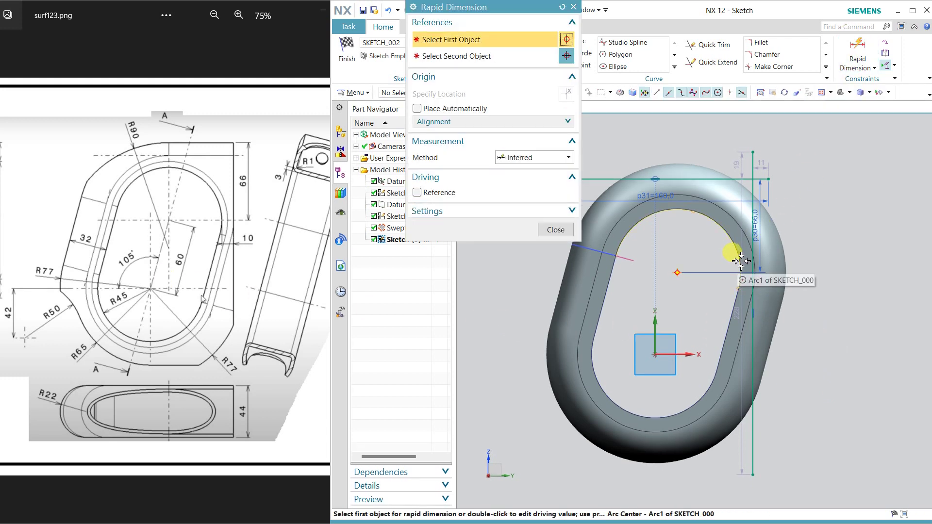
left_click(735, 253)
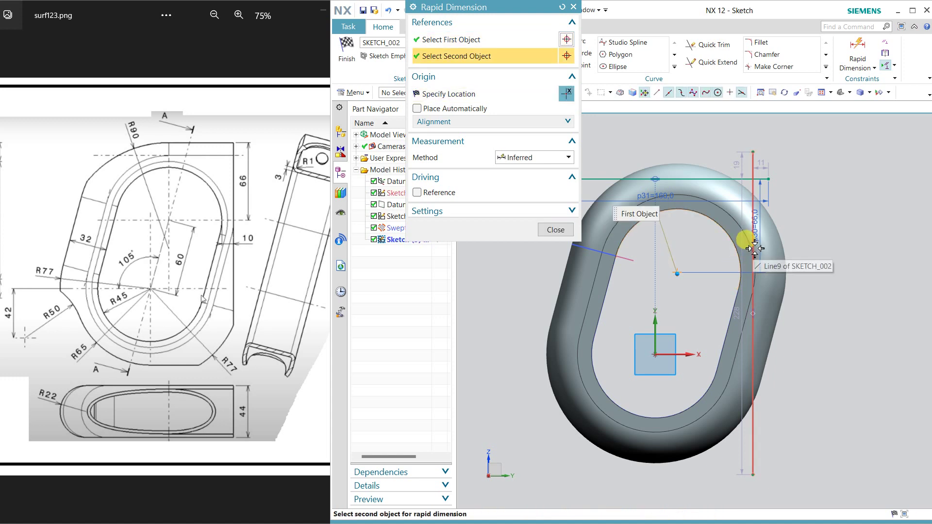
left_click(753, 248)
left_click(825, 241)
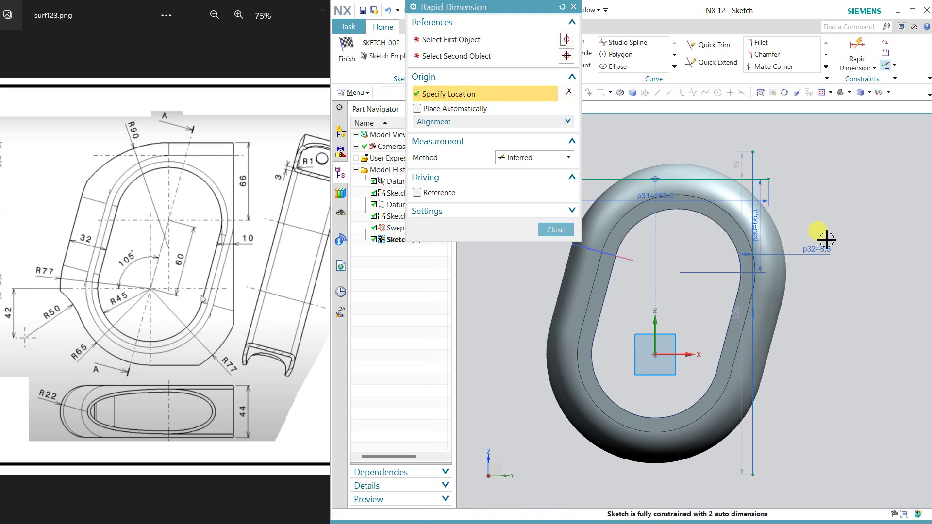
type("10")
key("Return")
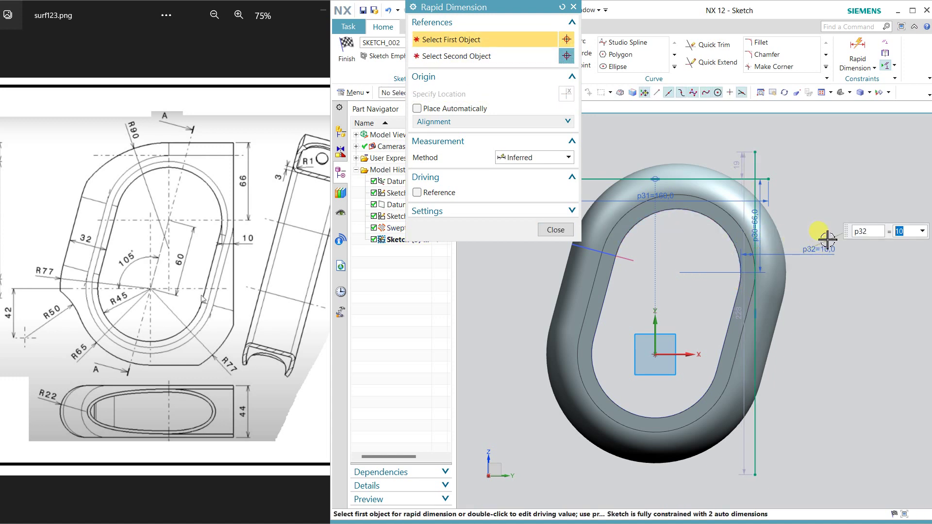
middle_click(830, 322)
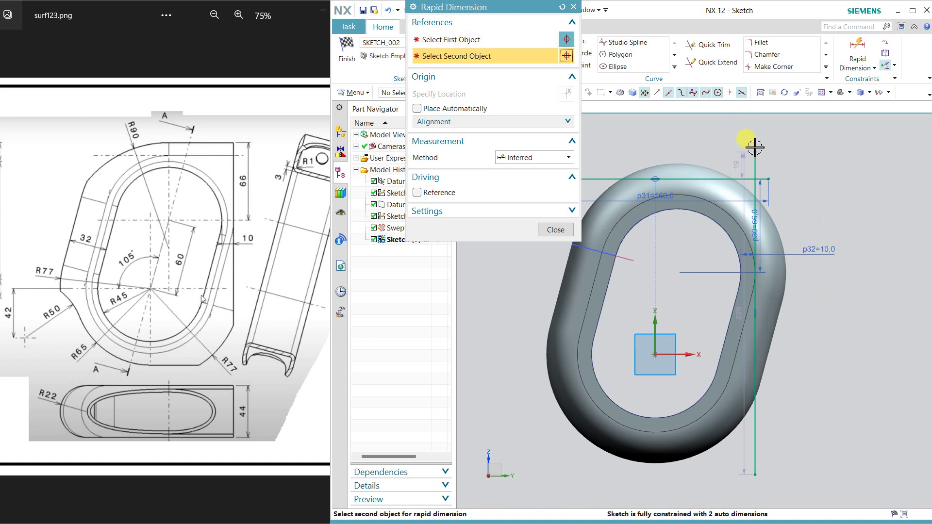
left_click(715, 200)
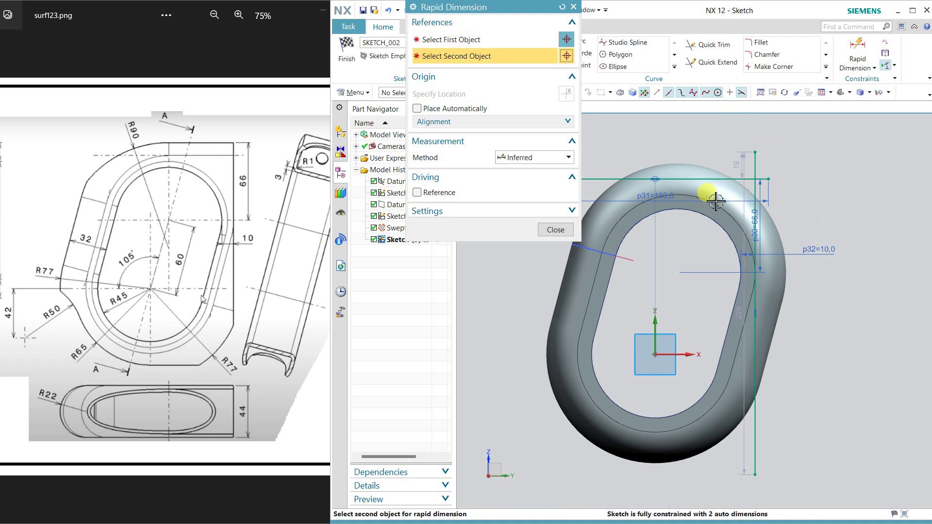
left_click(541, 235)
Step: Constrain the side line to the top line, delete the conflicting 160 dimension, and set its length to 200
left_click(758, 159)
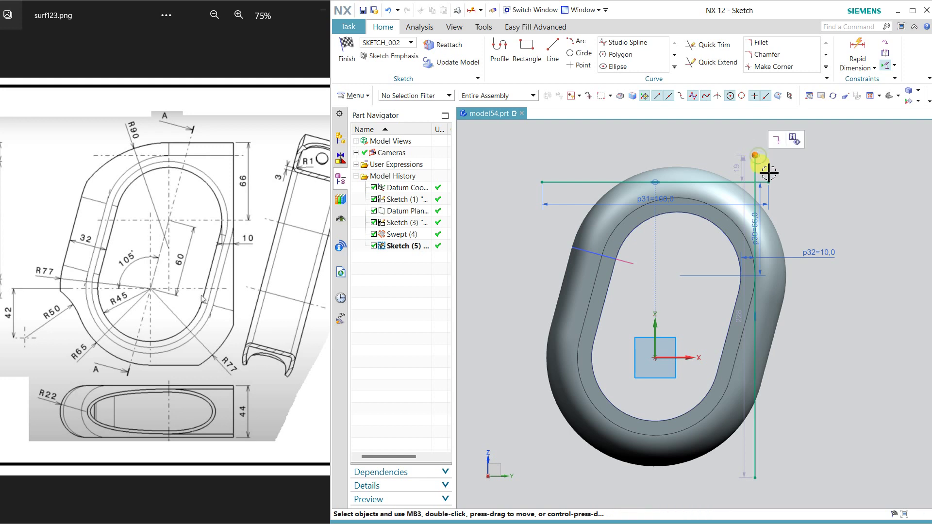
left_click(789, 169)
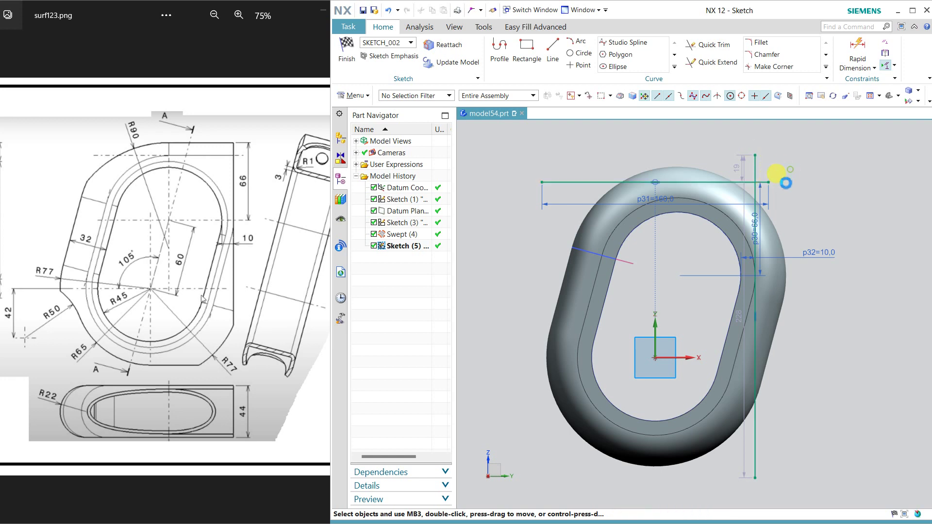
left_click(633, 298)
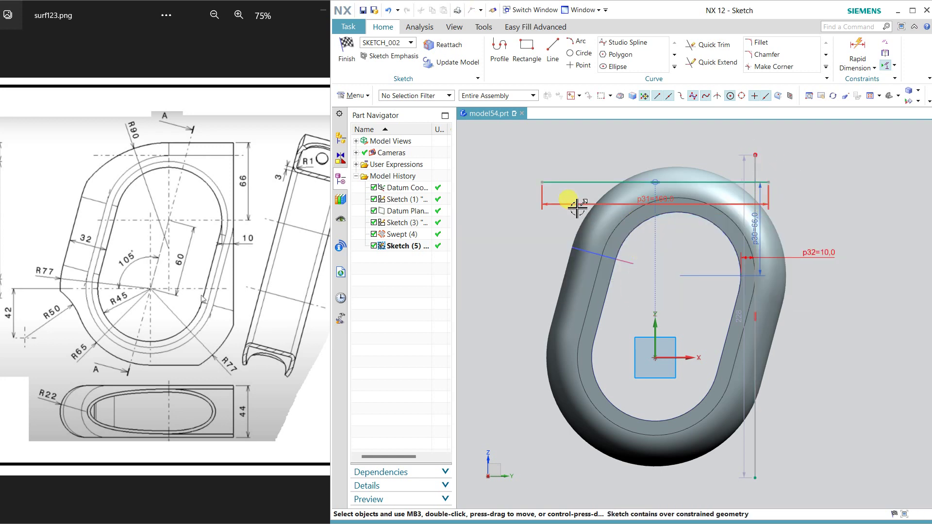
key("Delete")
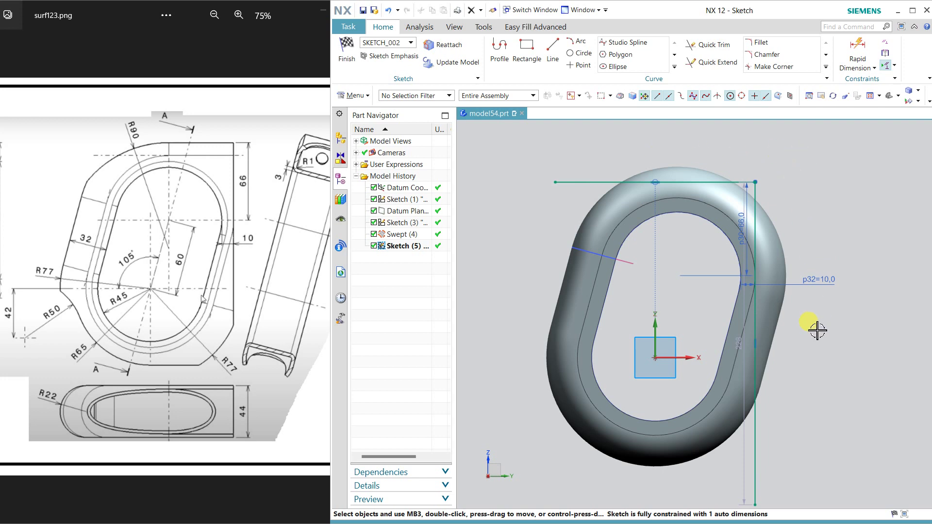
double_click(736, 450)
type("200")
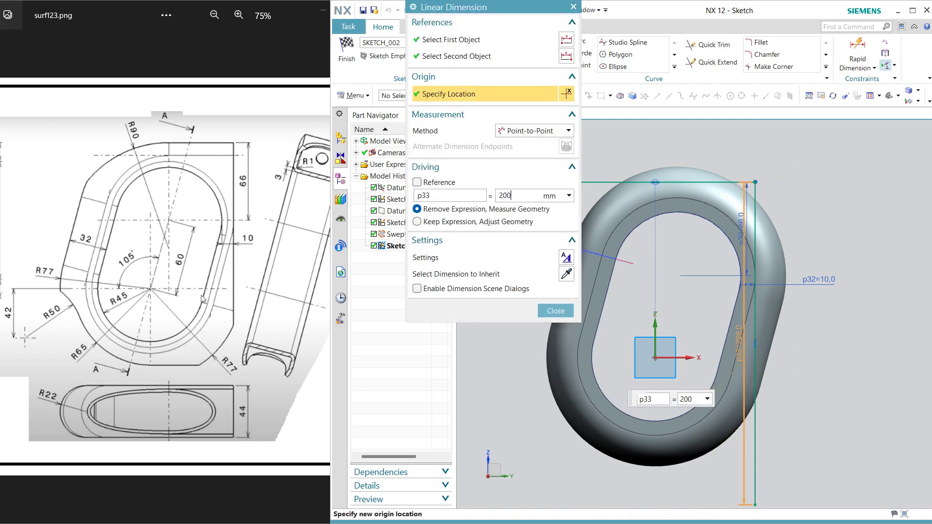
key("Return")
left_click(835, 359)
left_click(572, 313)
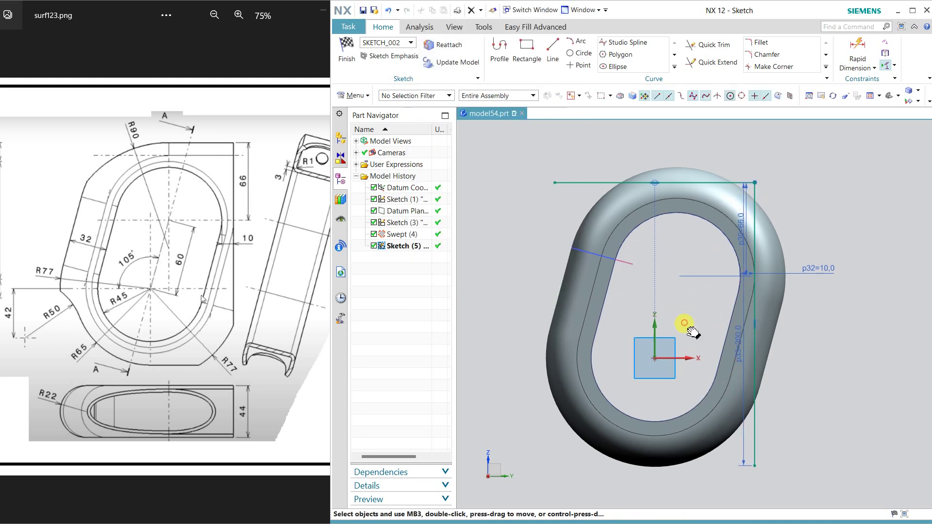
middle_click_drag(696, 331, 701, 287, "shift")
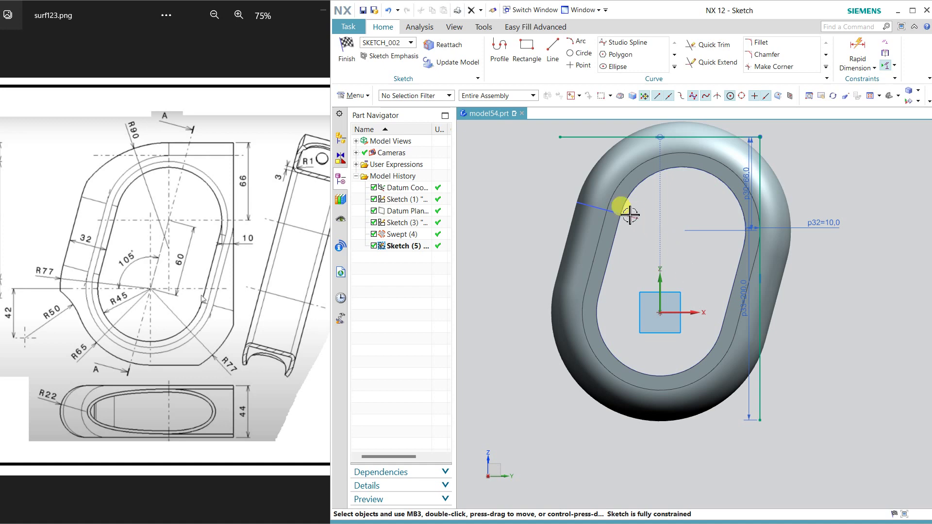
Step: Finish the sketch and select the top sketch line as a single-curve Extrude section
left_click(354, 62)
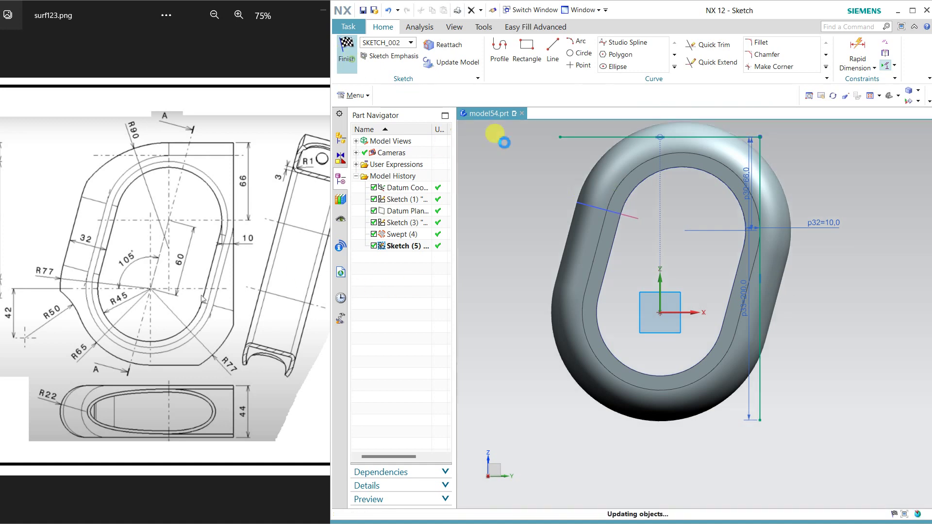
mouse_move(668, 275)
middle_mouse_down()
mouse_move(651, 277)
mouse_move(627, 243)
middle_mouse_up()
left_click(528, 48)
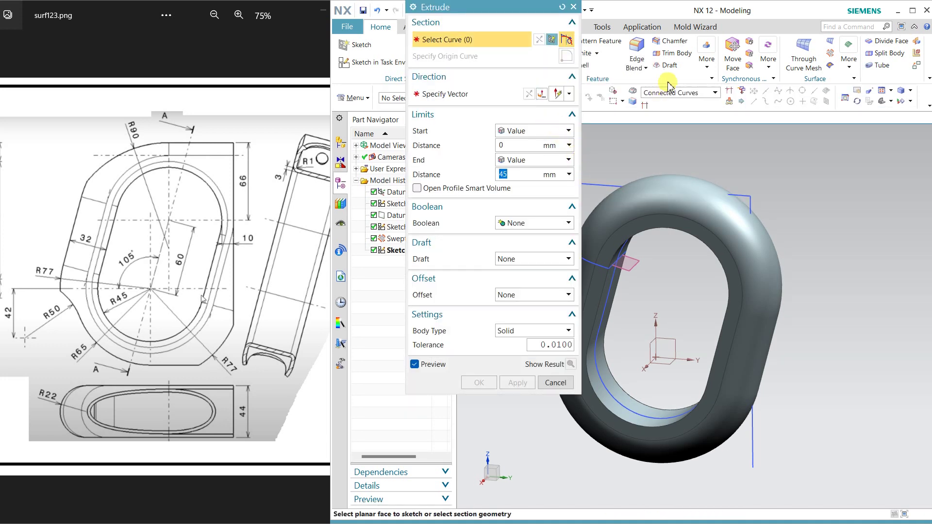
left_click(665, 92)
left_click(662, 103)
left_click(600, 186)
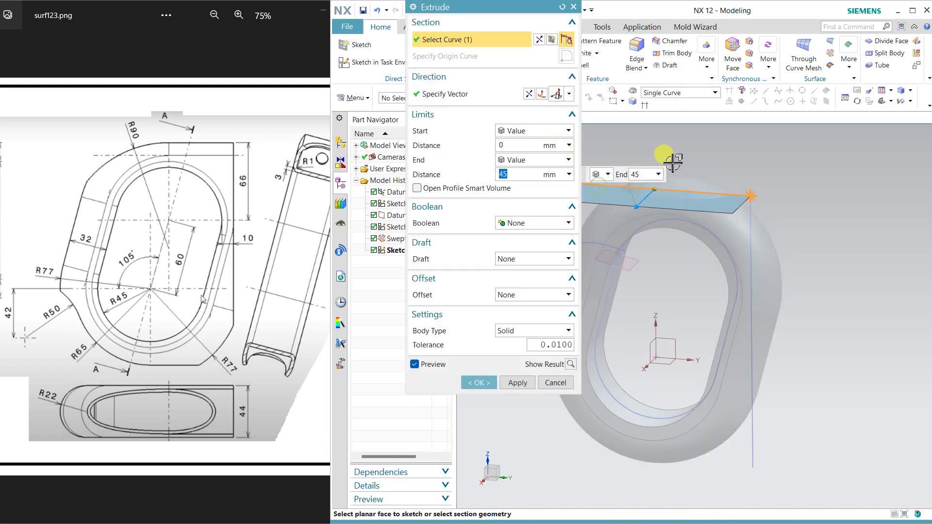
Step: Extrude it symmetric 45 with Open Profile Smart Volume, subtracting from the swept body
left_click(534, 159)
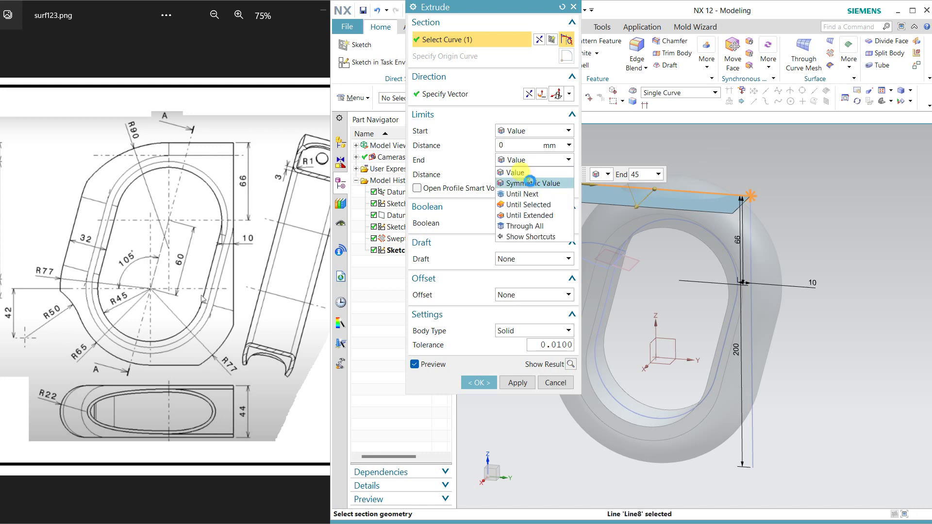
left_click(524, 184)
mouse_move(806, 222)
middle_mouse_down()
mouse_move(786, 242)
mouse_move(605, 241)
middle_mouse_up()
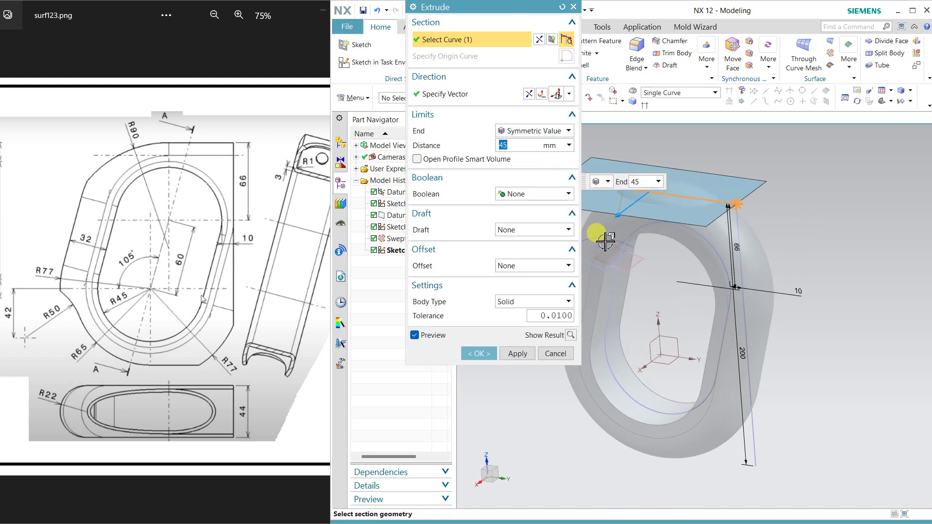
left_click(432, 162)
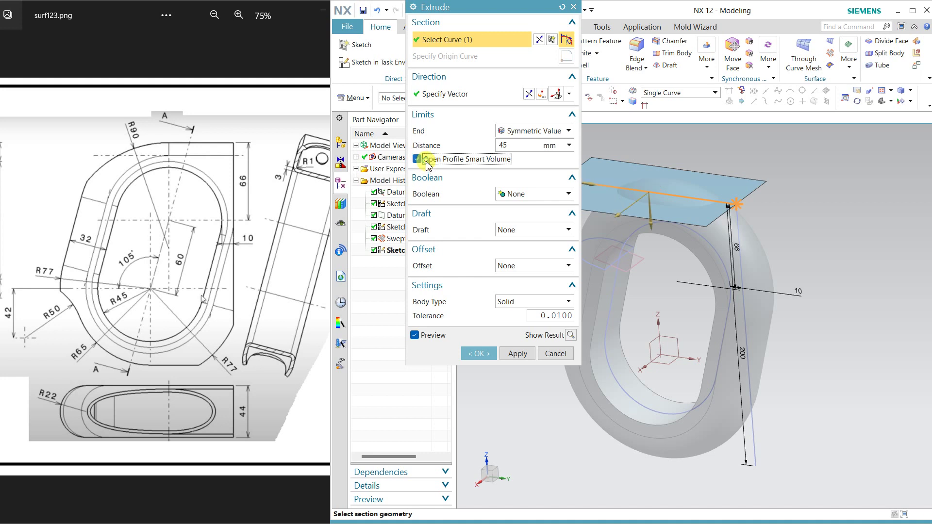
left_click(531, 194)
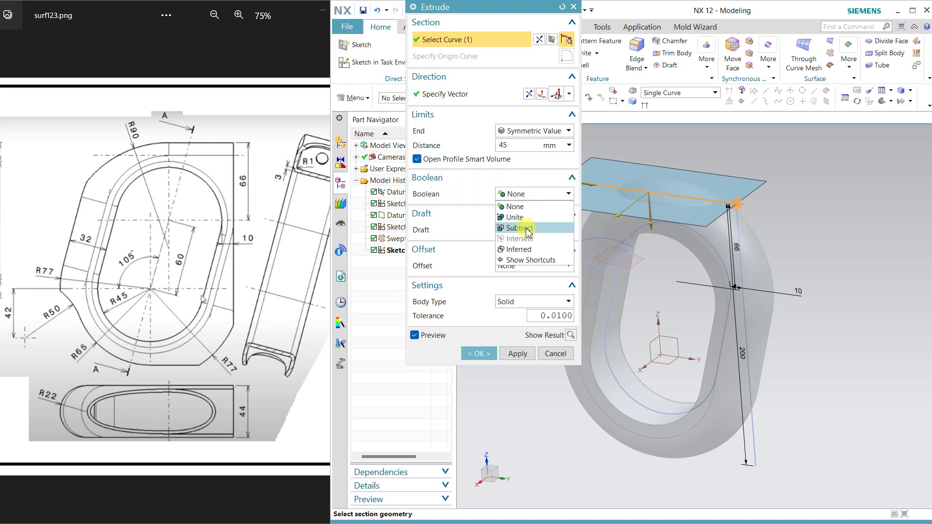
left_click(528, 229)
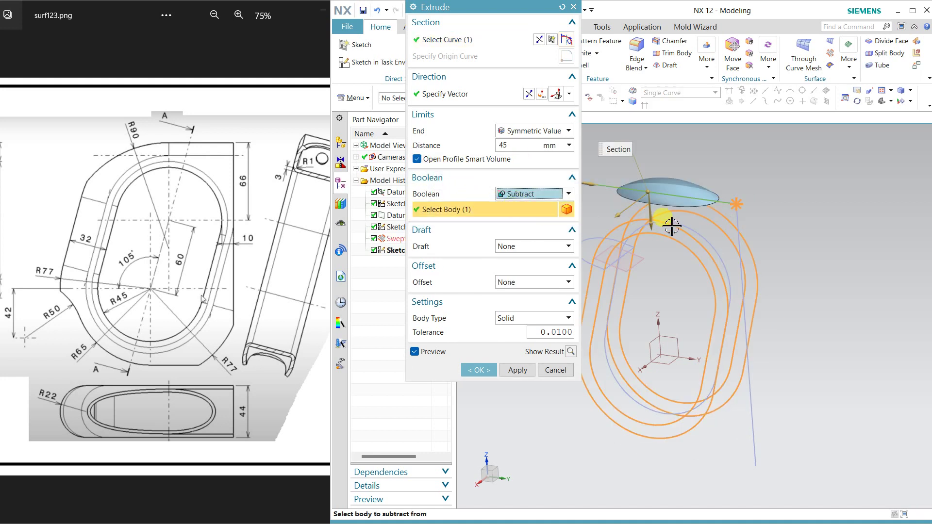
left_click(514, 373)
mouse_move(801, 287)
middle_mouse_down()
mouse_move(827, 282)
mouse_move(812, 292)
middle_mouse_up()
Step: Extrude Line9 symmetric 45 as a subtract cut, enabling Open Profile Smart Volume after the tool-body error
left_click(754, 421)
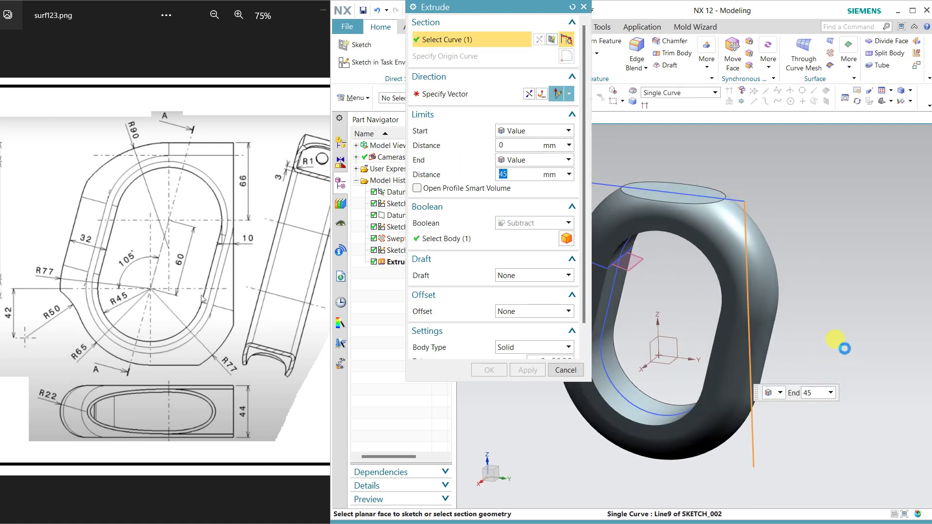
left_click(514, 160)
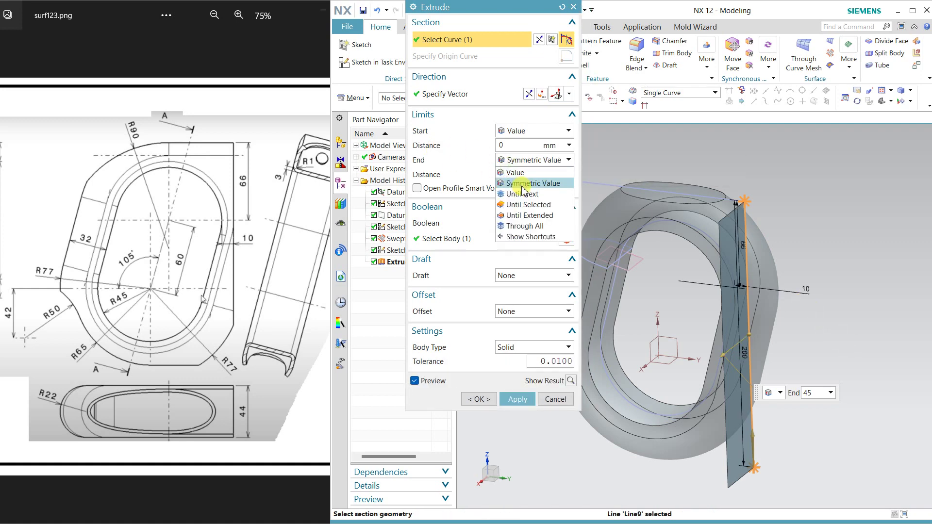
left_click(525, 179)
middle_click_drag(677, 296, 695, 285)
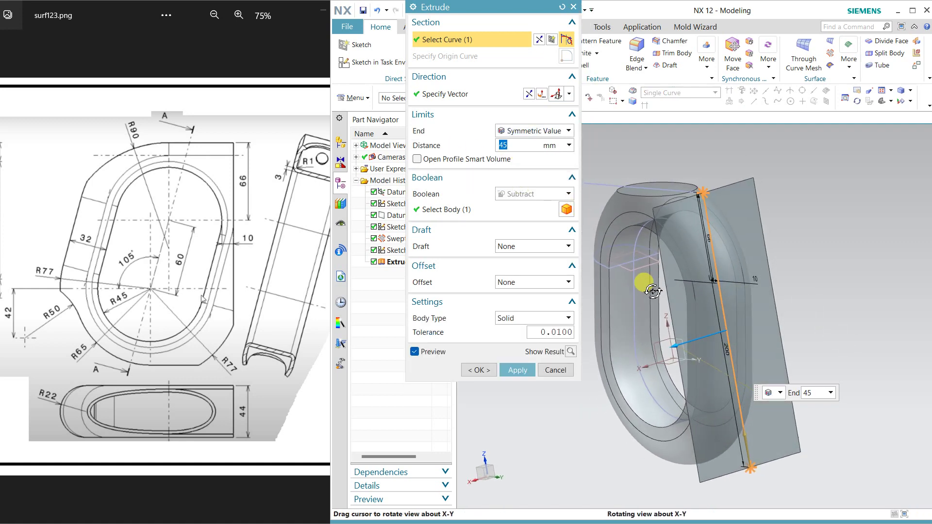
middle_click_drag(684, 286, 676, 284)
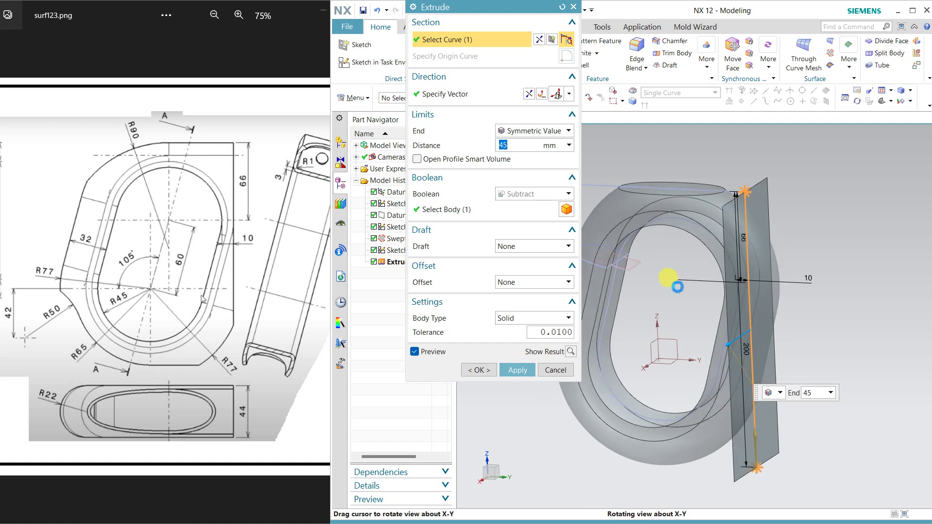
left_click(512, 371)
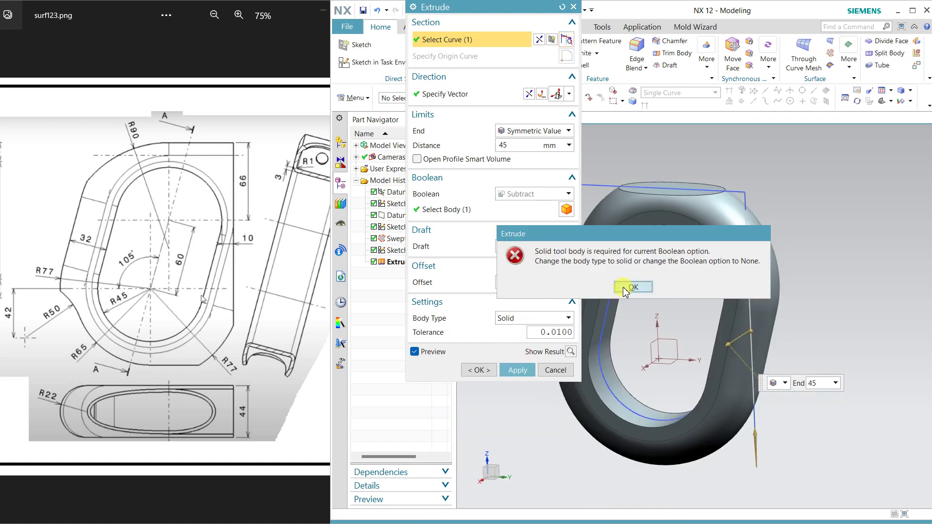
left_click(624, 290)
left_click(447, 158)
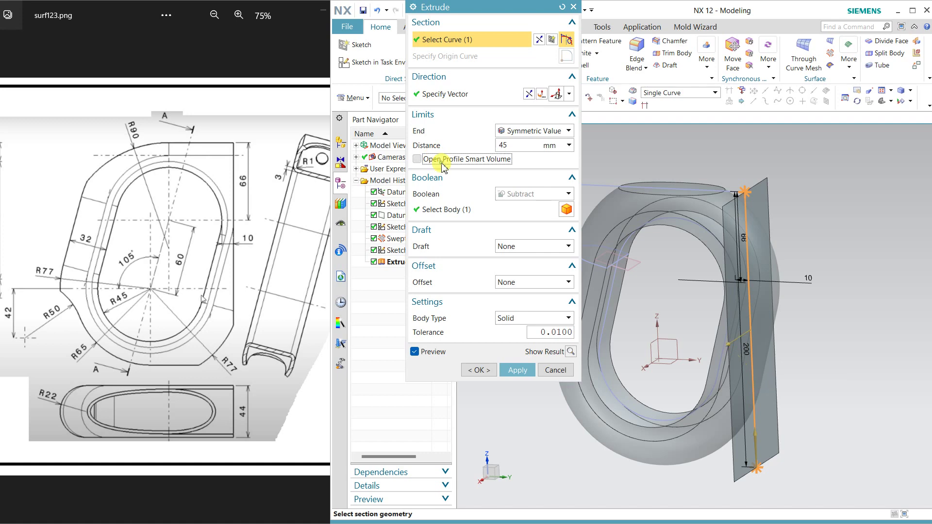
left_click(520, 370)
middle_click_drag(739, 318, 839, 316)
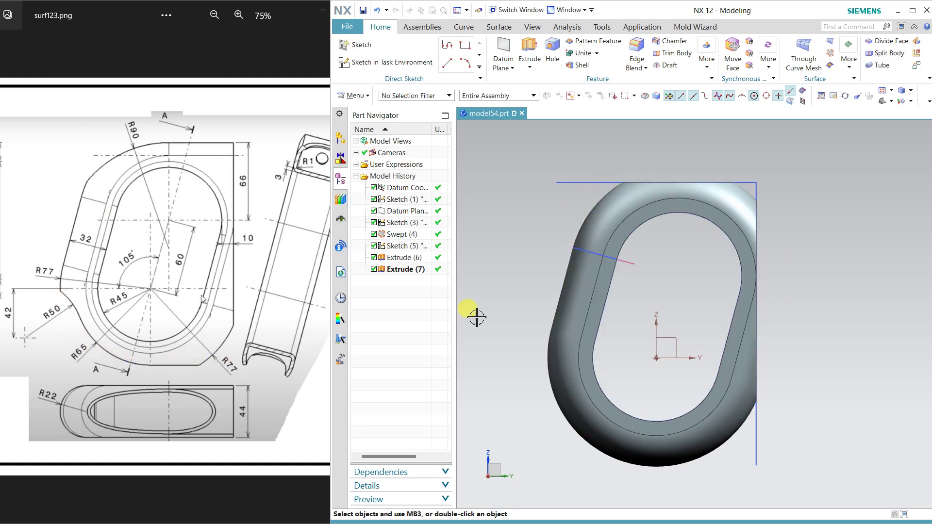
Step: Create a new sketch on the datum plane with its horizontal reference direction
left_click(385, 62)
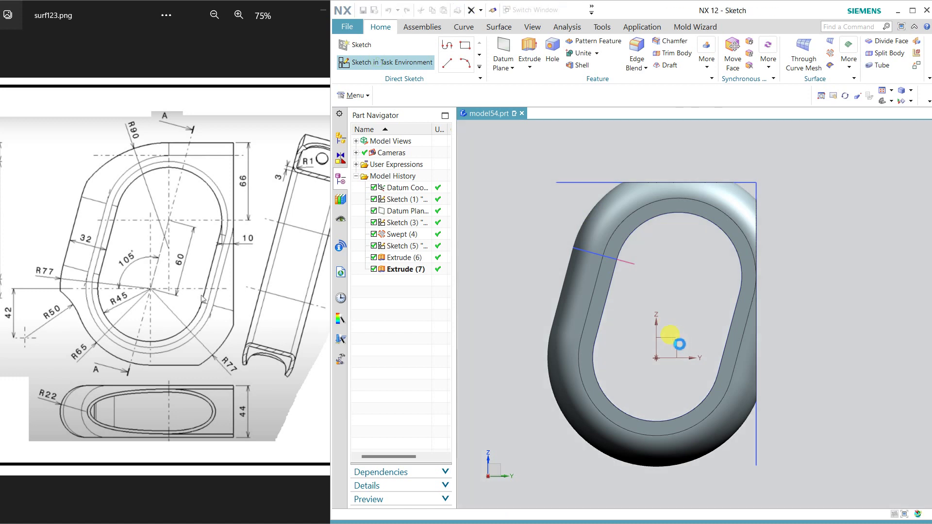
left_click(668, 337)
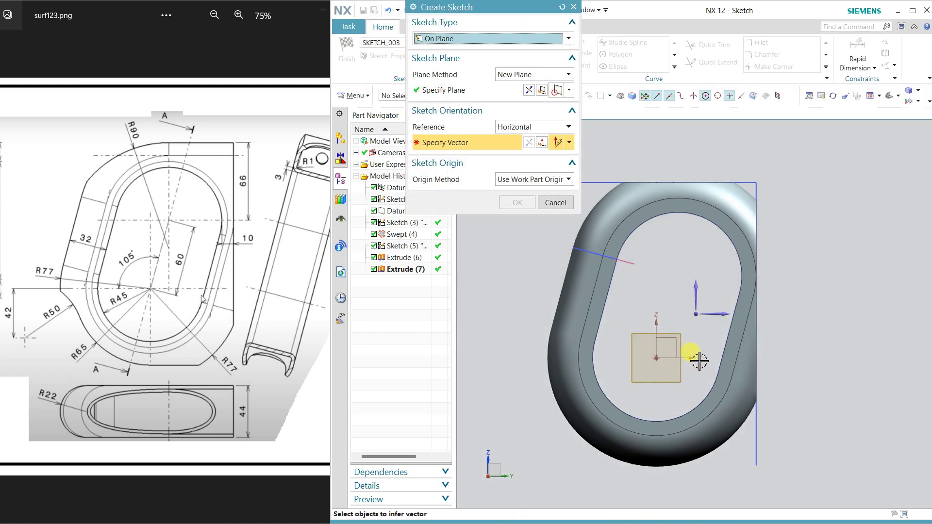
left_click(699, 360)
middle_click(674, 302)
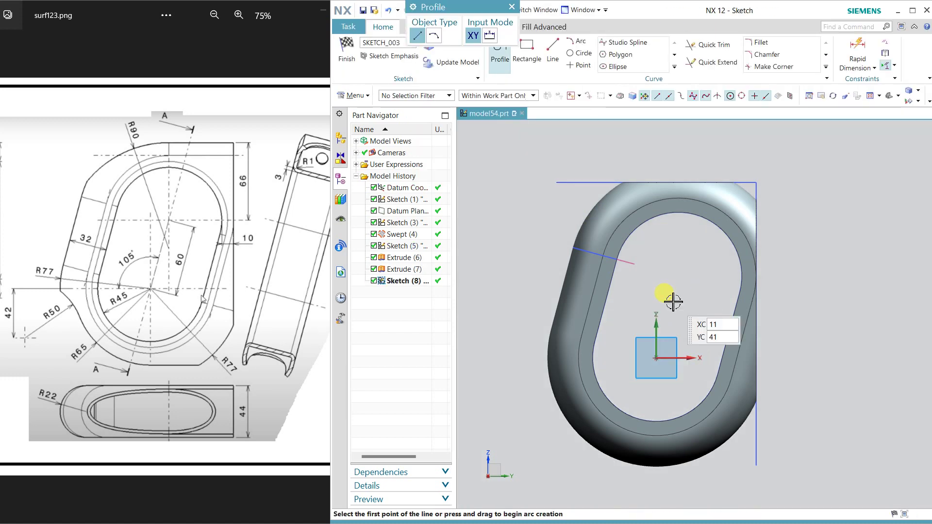
middle_click_drag(687, 239, 723, 270, "shift")
scroll(645, 295, "up", 1)
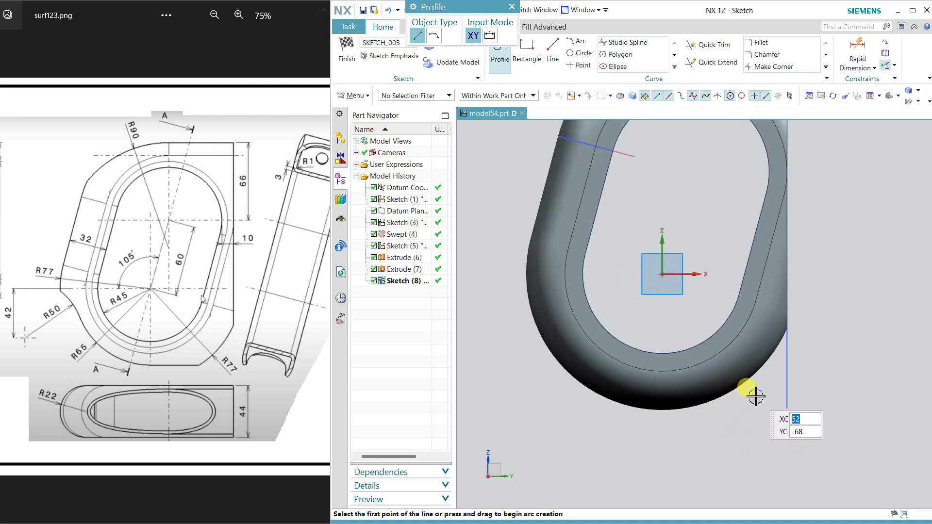
Step: Draw two chained arcs from the part edge, ending in a horizontal line to the right
left_click(576, 42)
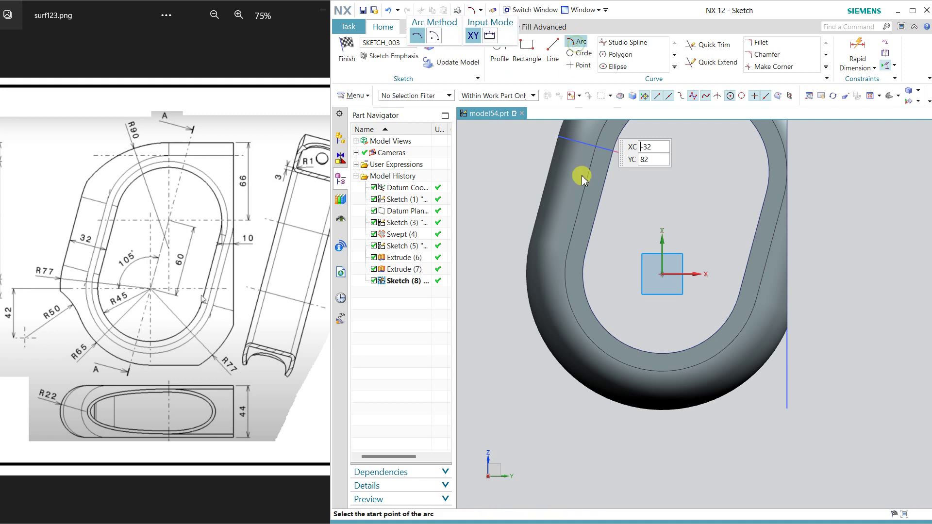
left_click(527, 304)
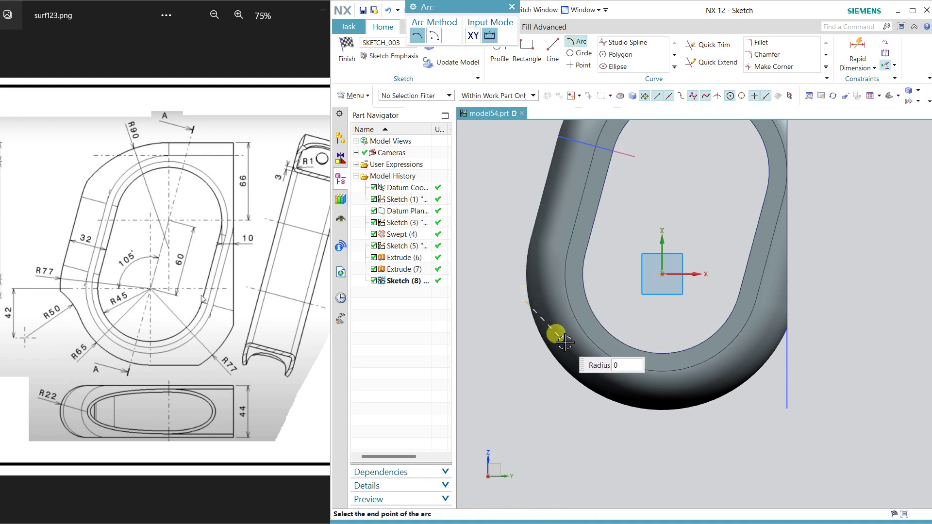
left_click(560, 347)
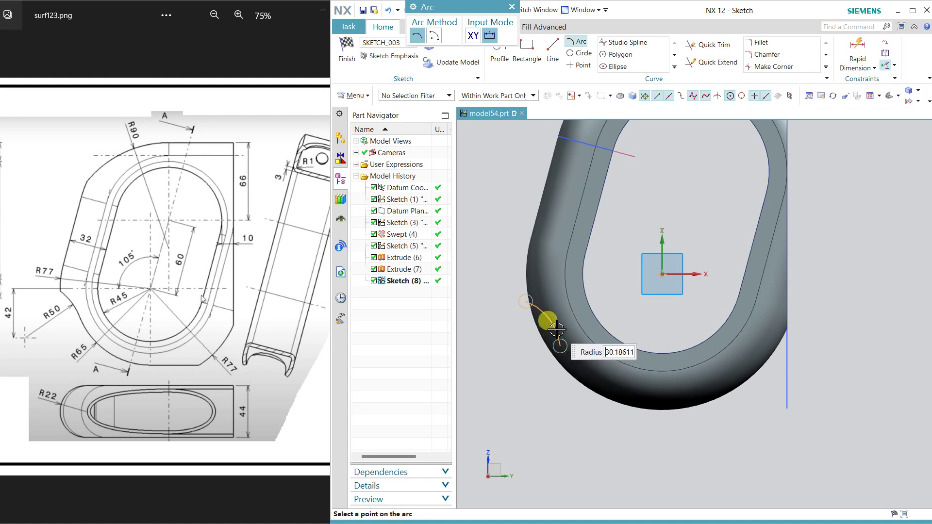
left_click(548, 326)
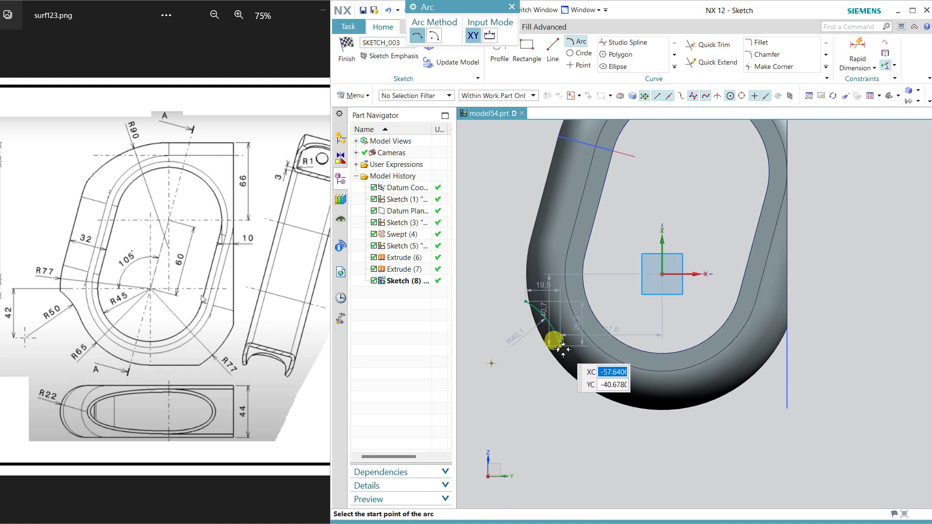
left_click(660, 426)
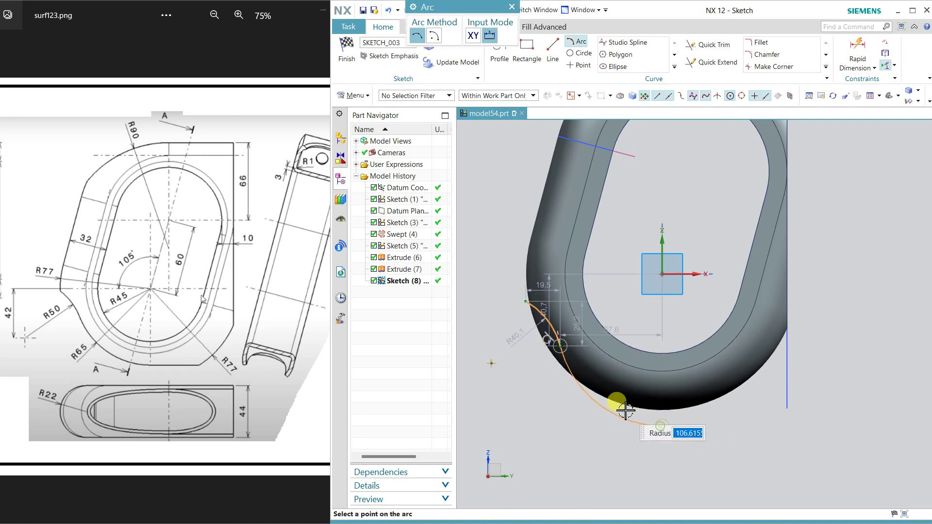
left_click(623, 412)
left_click(553, 48)
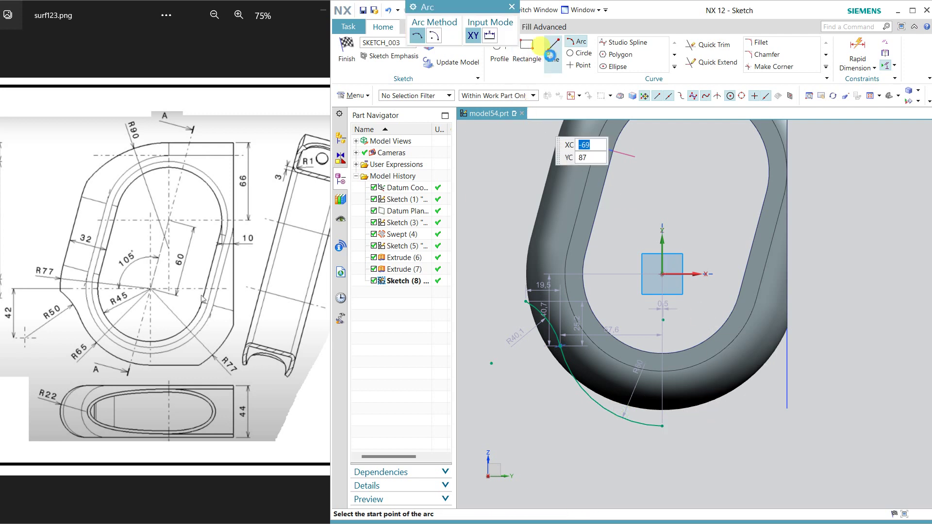
left_click(662, 426)
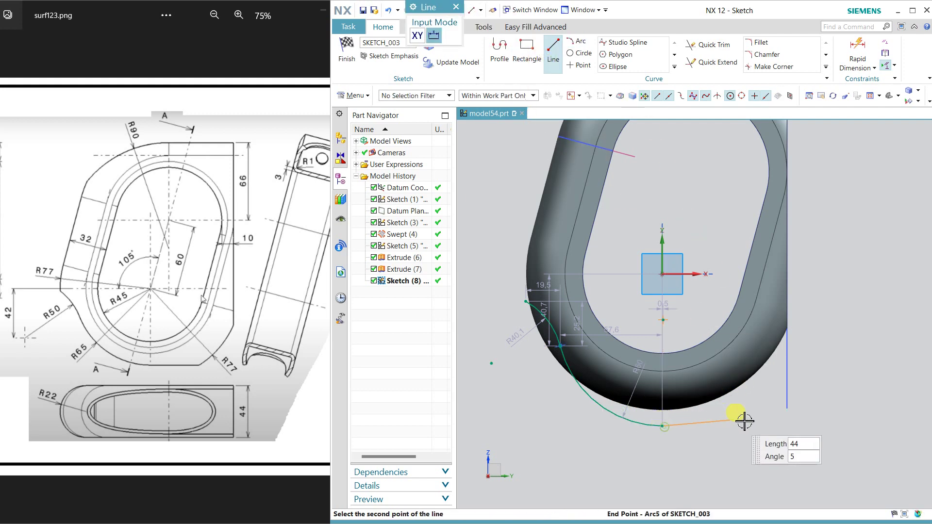
left_click(818, 426)
key("Escape")
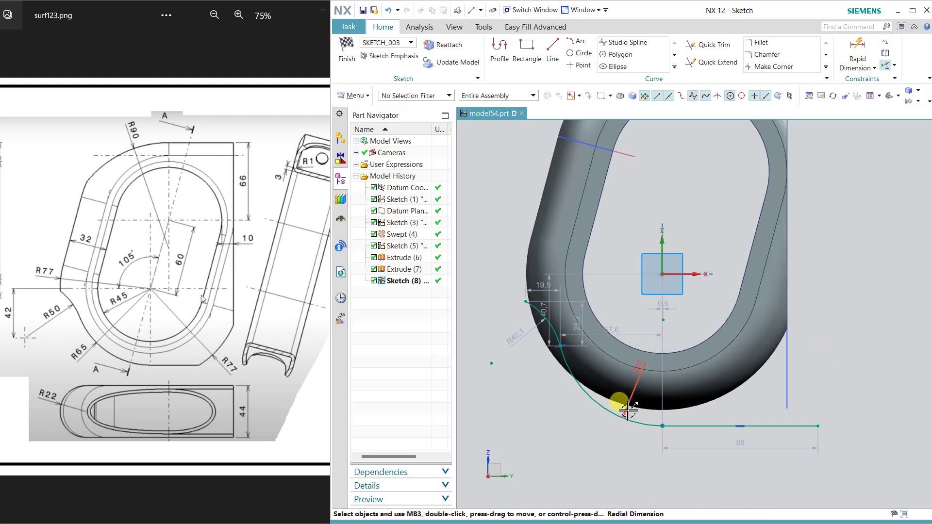
Step: Set the arc radii to 65 and 50
double_click(633, 376)
type("65")
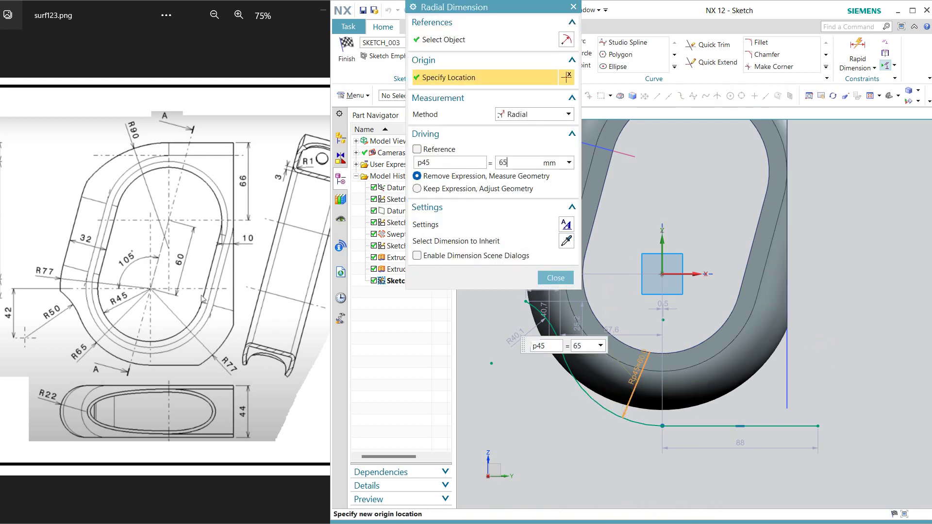
key("Return")
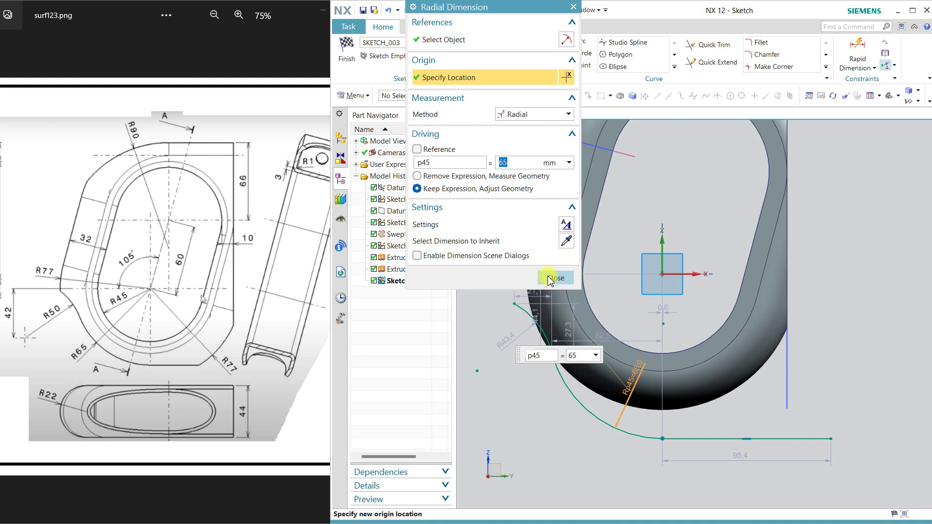
left_click(555, 277)
double_click(505, 330)
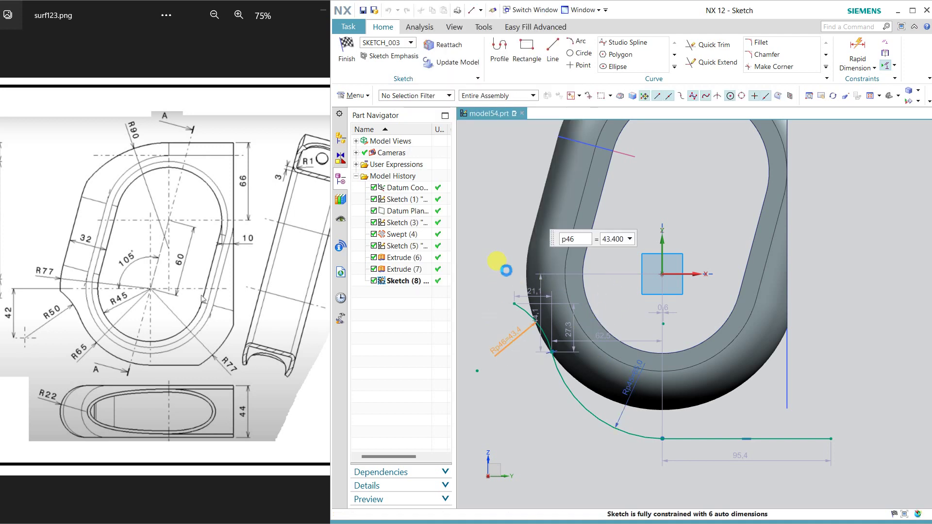
type("50")
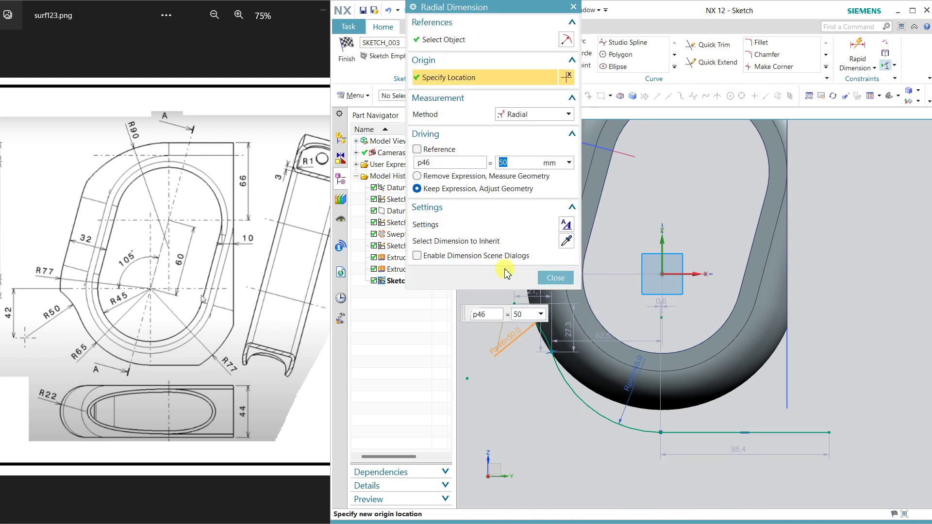
left_click(551, 281)
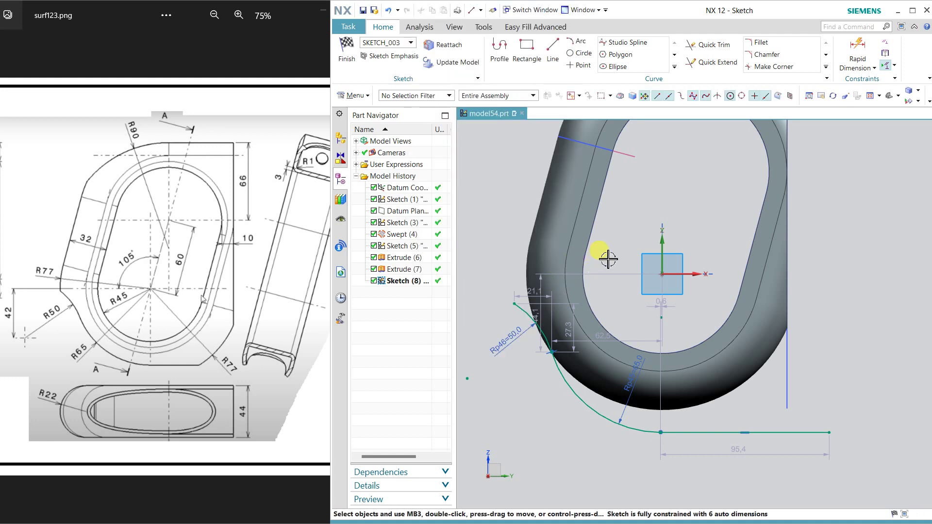
Step: Add a 42 vertical dimension from the horizontal axis to the arc end, then raise the bottom line
left_click(842, 53)
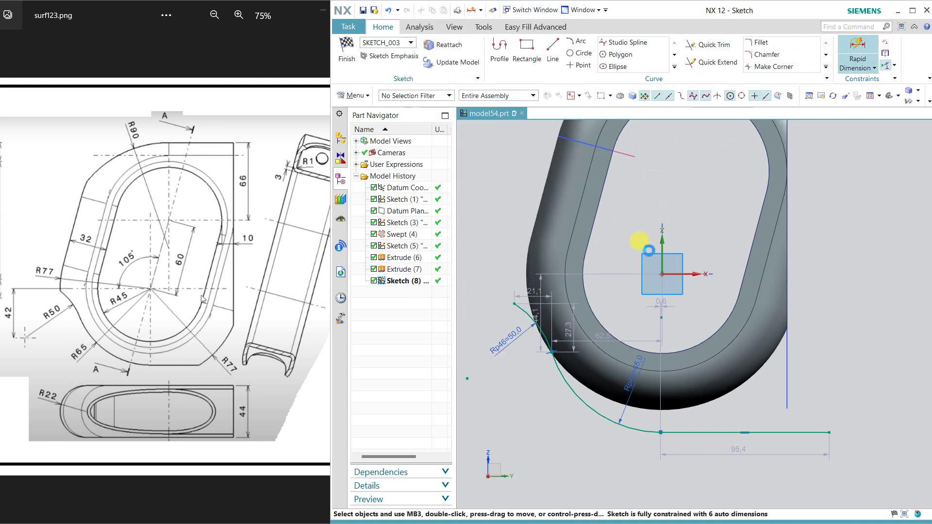
left_click(692, 271)
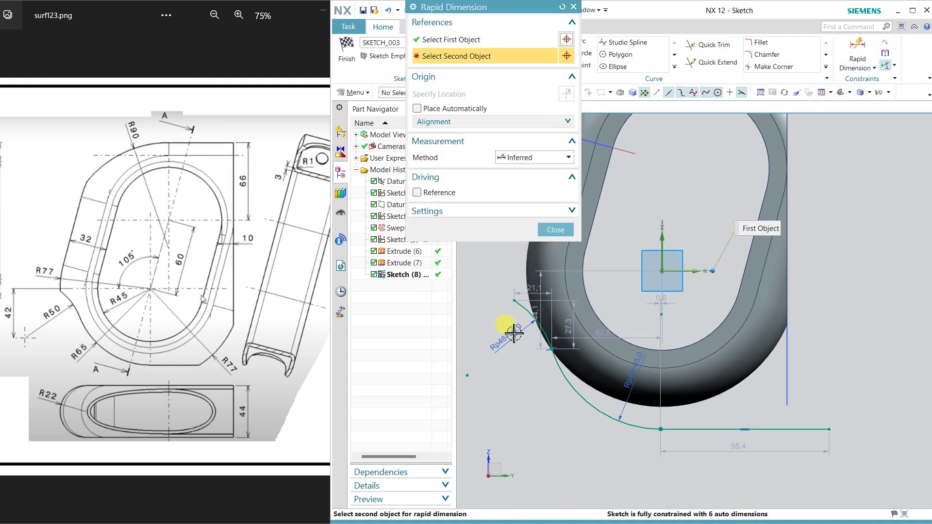
left_click(467, 375)
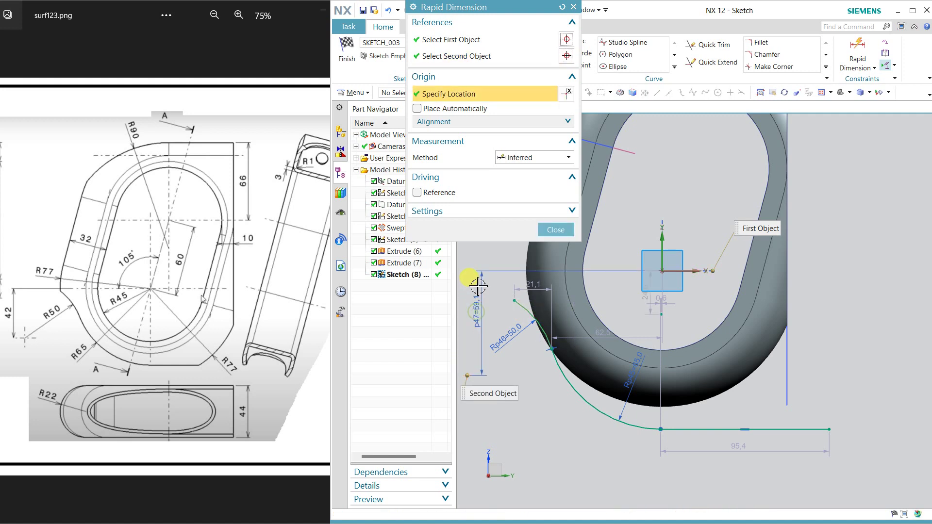
left_click(478, 287)
type("42")
key("Return")
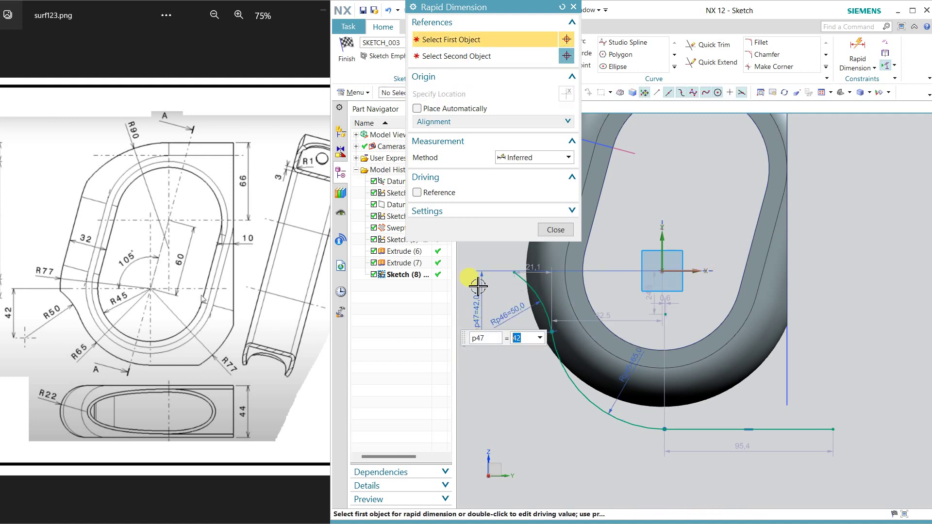
left_click(547, 232)
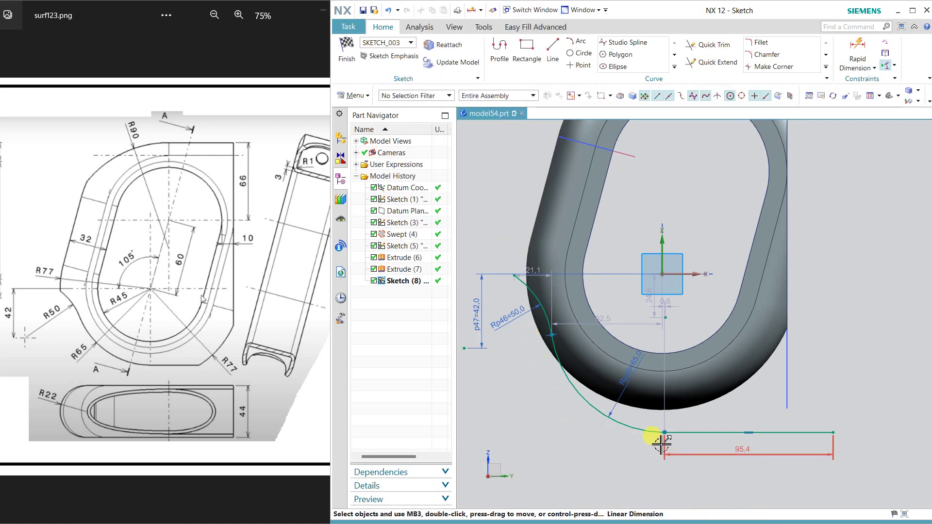
left_click_drag(662, 432, 663, 394)
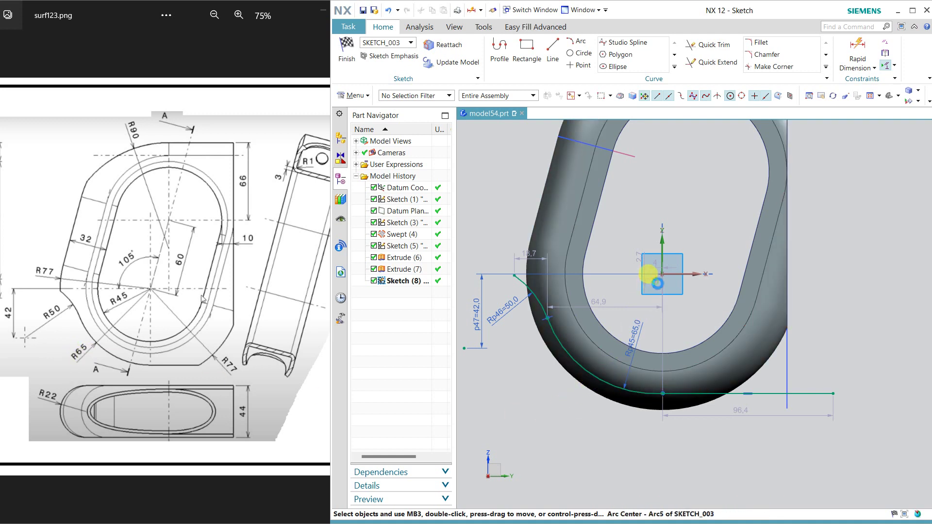
Step: Place the arc's endpoints onto their targets, including the left end on the horizontal axis
left_click(656, 278)
left_click(664, 274)
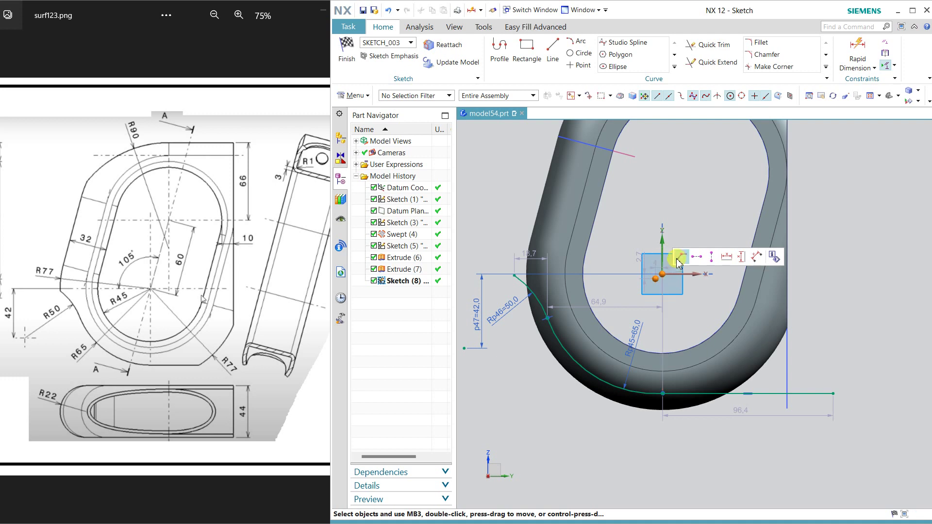
left_click(679, 258)
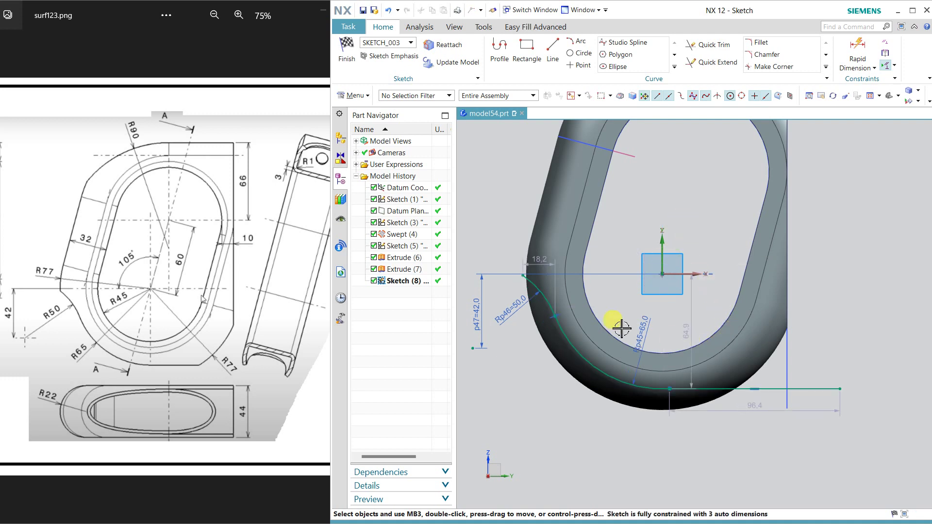
left_click_drag(523, 276, 506, 267)
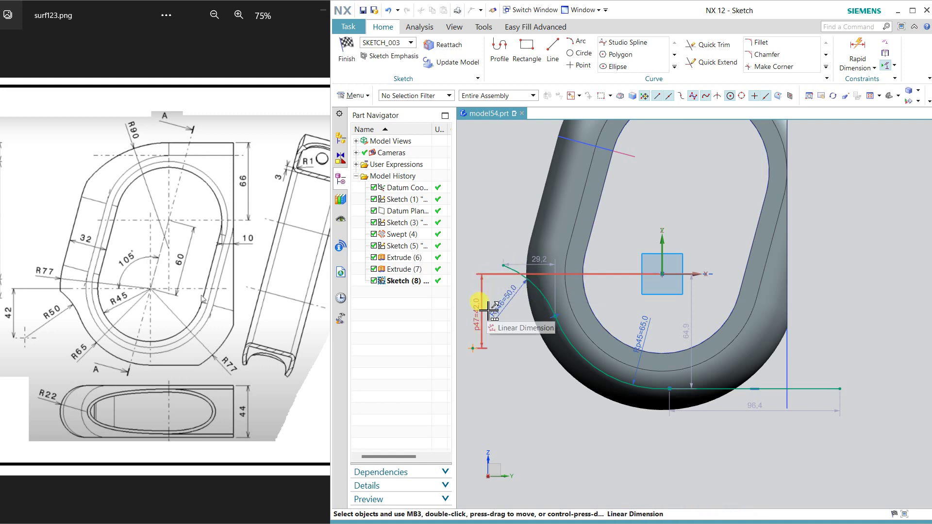
left_click(505, 265)
left_click(695, 274)
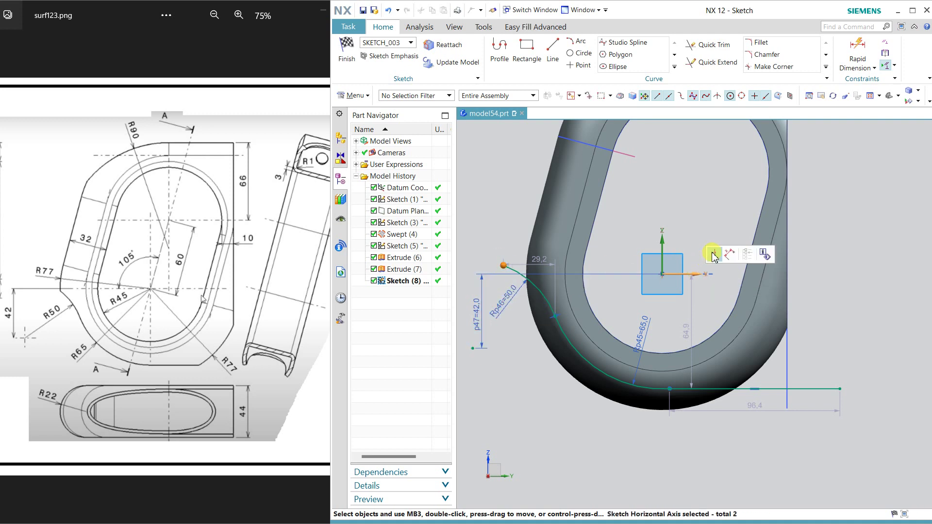
left_click(699, 252)
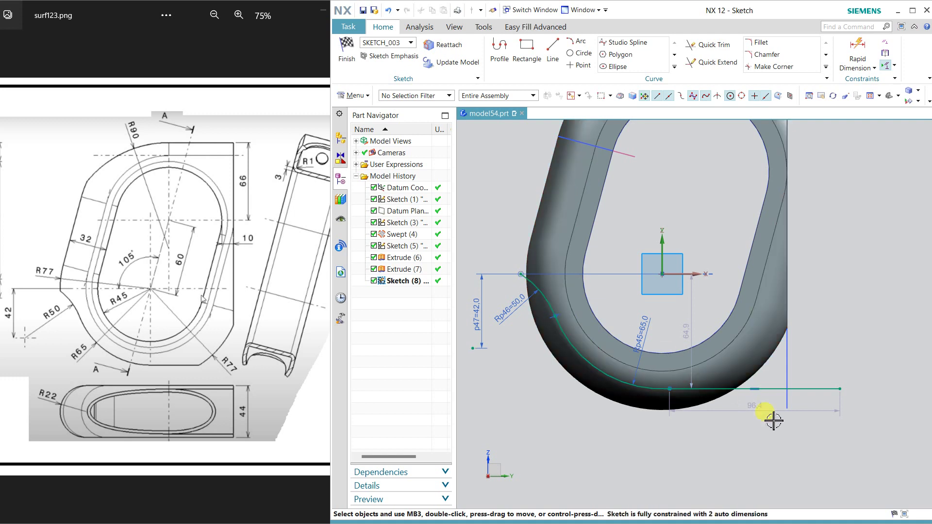
Step: Move the bottom line's right end onto the vertical side line
left_click(839, 389)
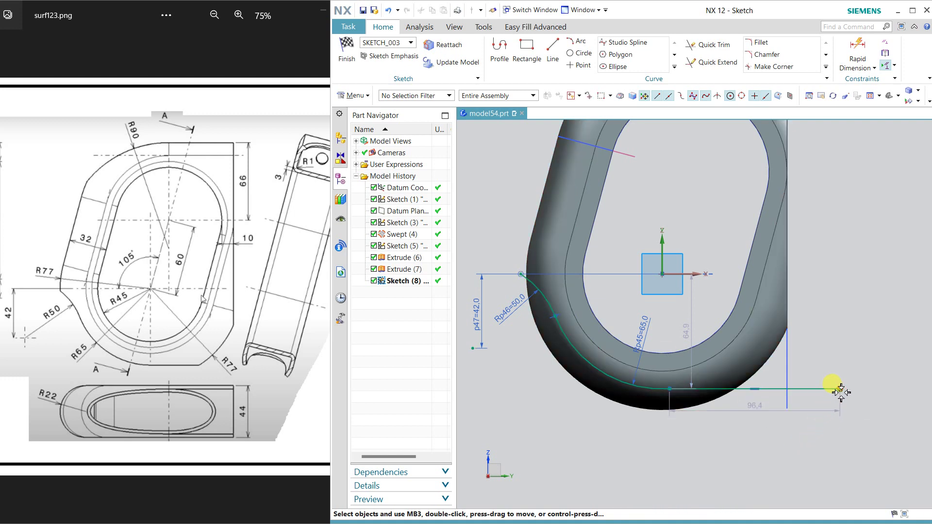
left_click(790, 397)
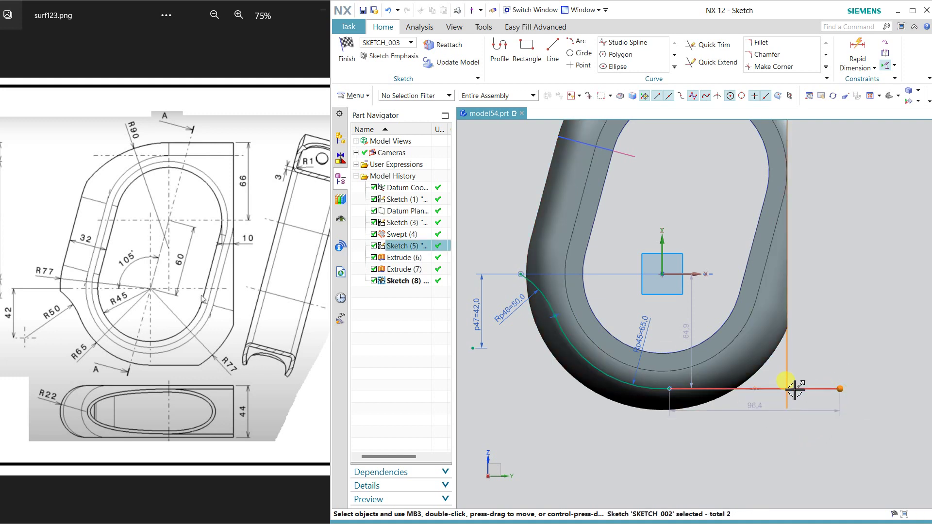
left_click(791, 438)
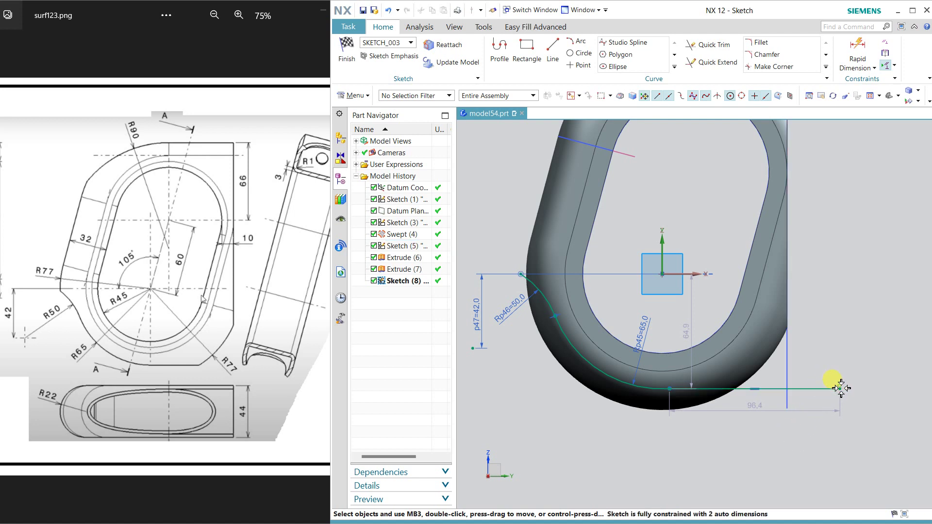
left_click_drag(840, 389, 787, 389)
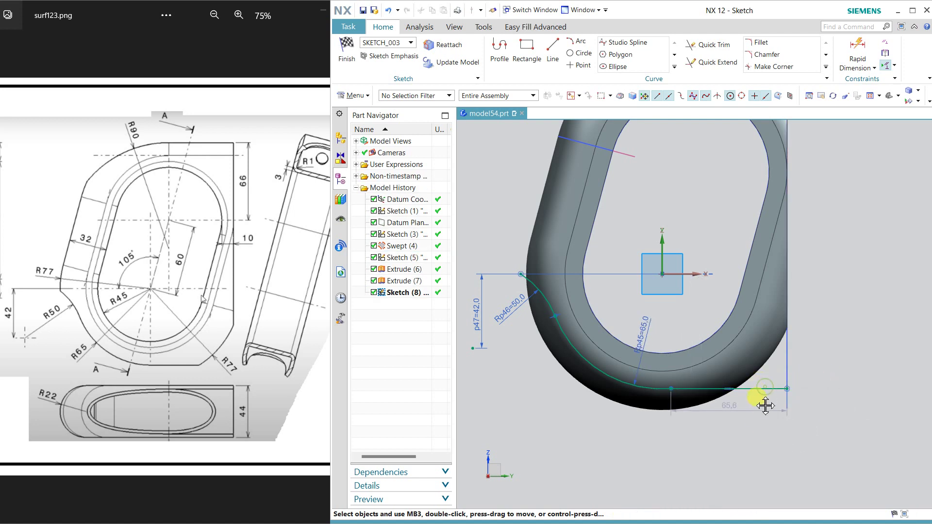
Step: Make the arc tangent to the bottom horizontal line
scroll(709, 439, "up", 3)
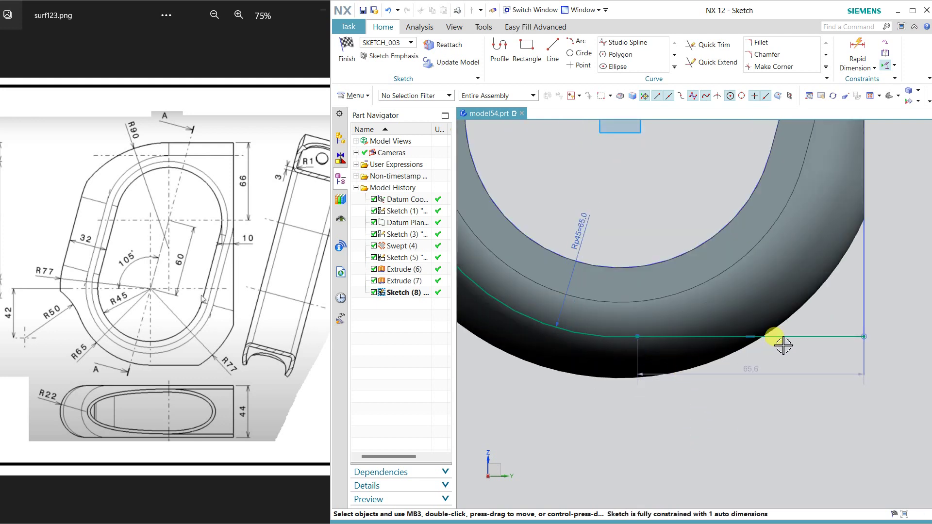
left_click(815, 337)
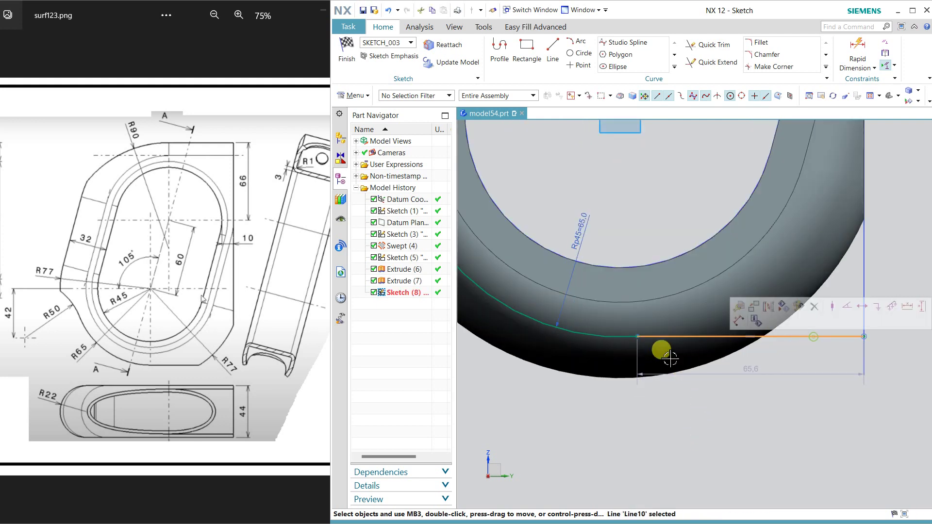
left_click(607, 337)
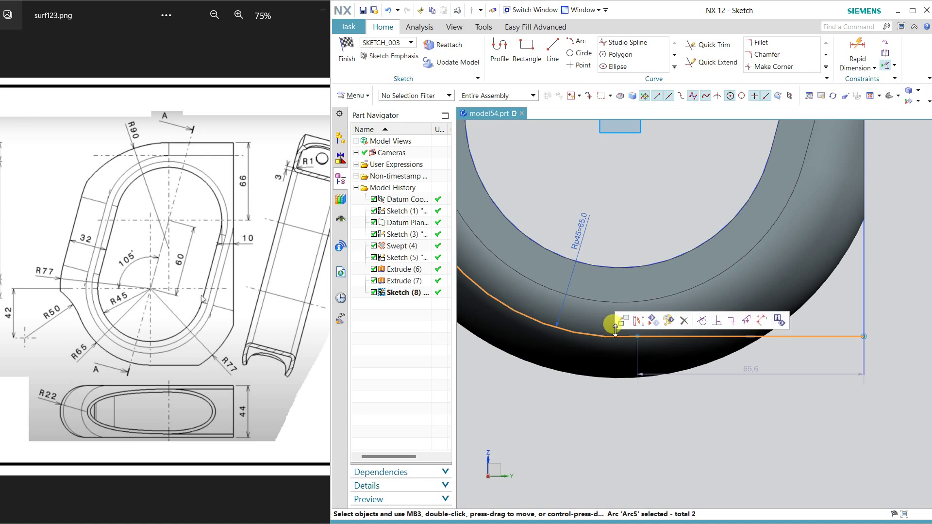
left_click(709, 321)
scroll(731, 432, "down", 2)
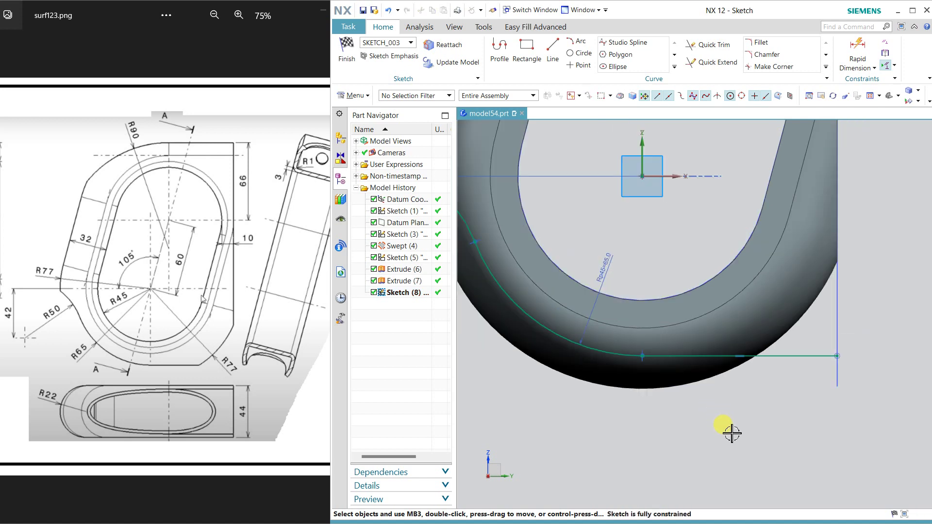
scroll(731, 433, "down", 2)
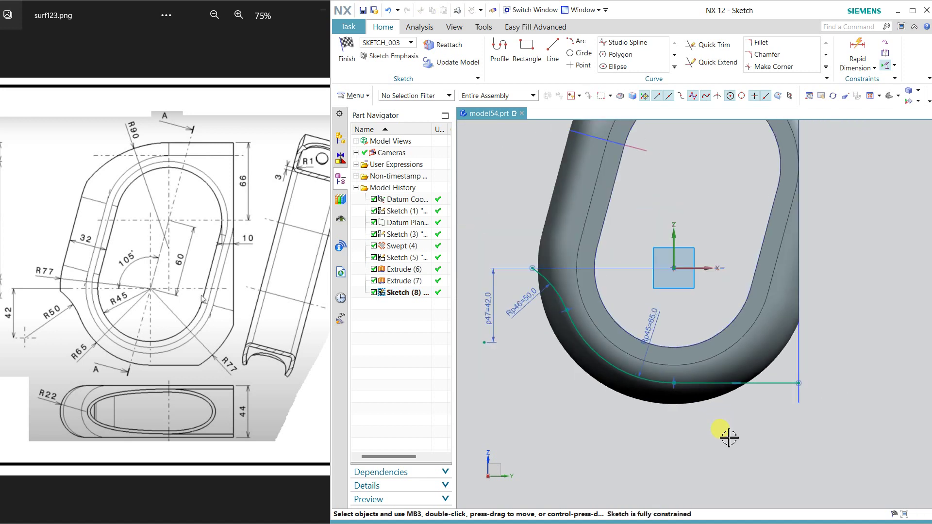
Step: Finish the sketch and select its tangent-connected curves as the Extrude section
left_click(347, 48)
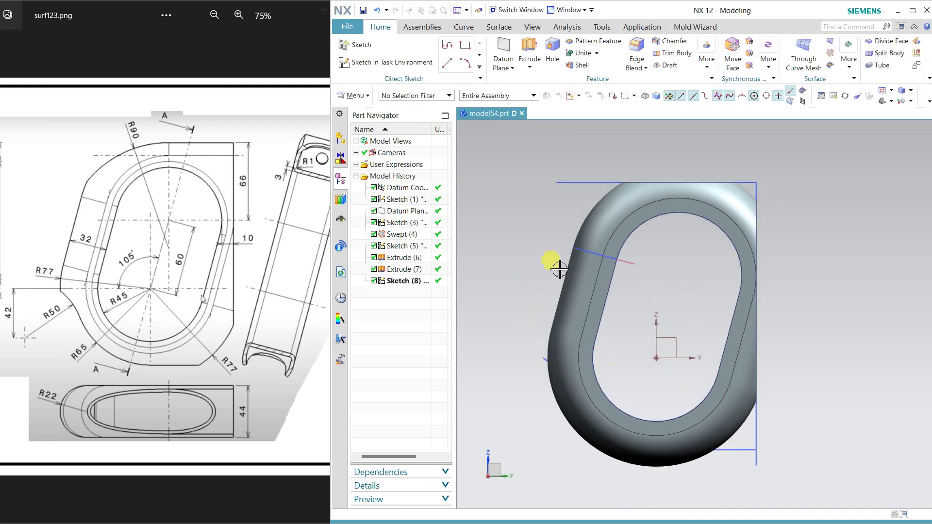
key("x")
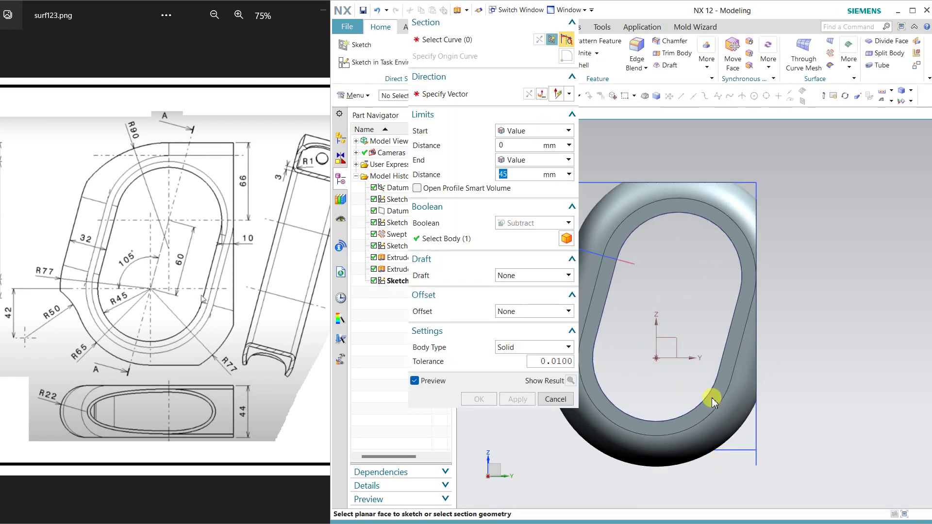
left_click(659, 92)
left_click(665, 125)
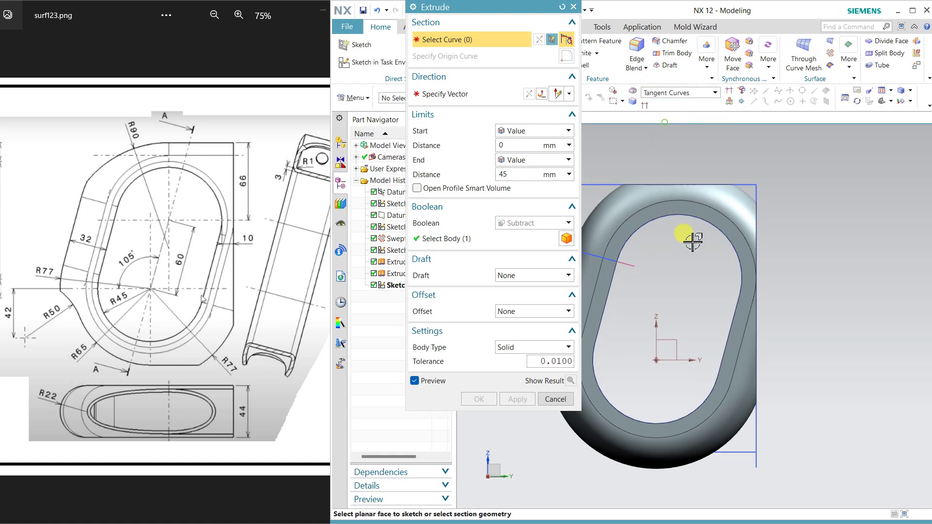
left_click(725, 453)
middle_click_drag(662, 381, 693, 212)
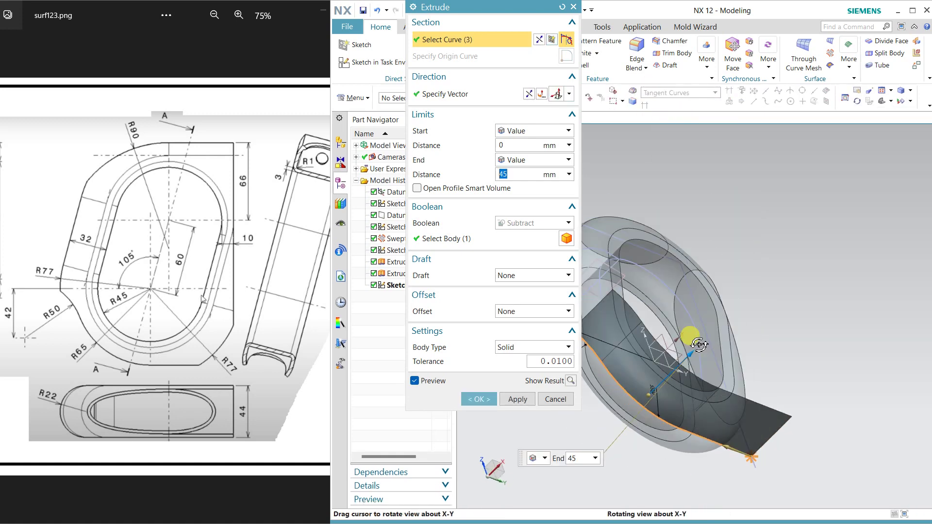
Step: Extrude them symmetric 45 with Open Profile Smart Volume as a subtract cut
left_click(536, 159)
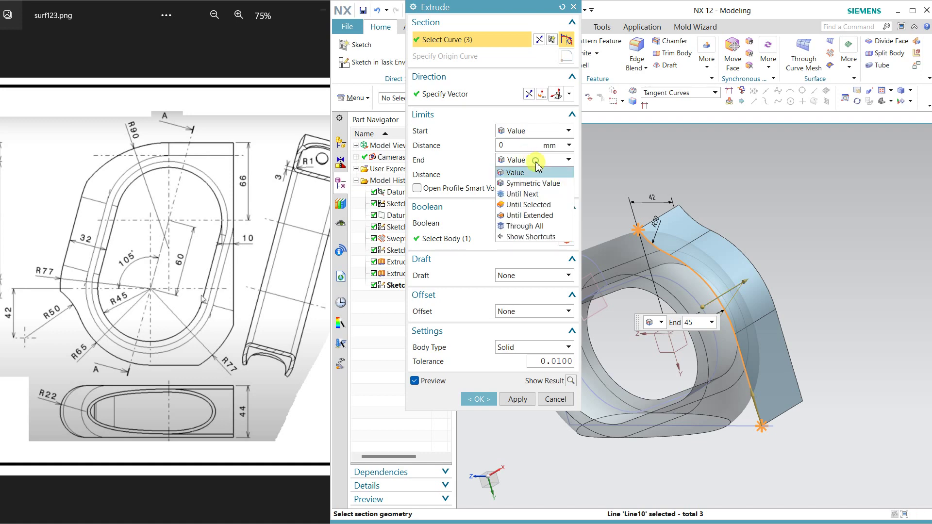
left_click(536, 174)
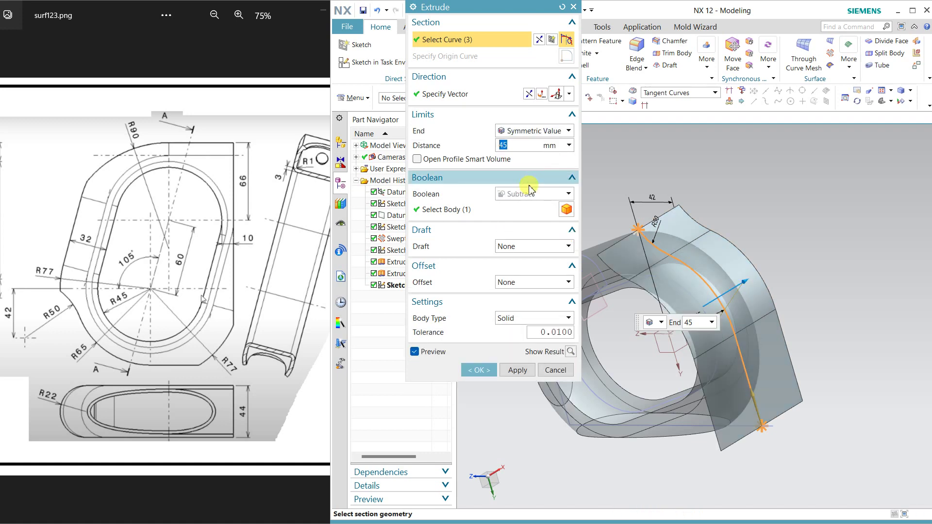
left_click(444, 159)
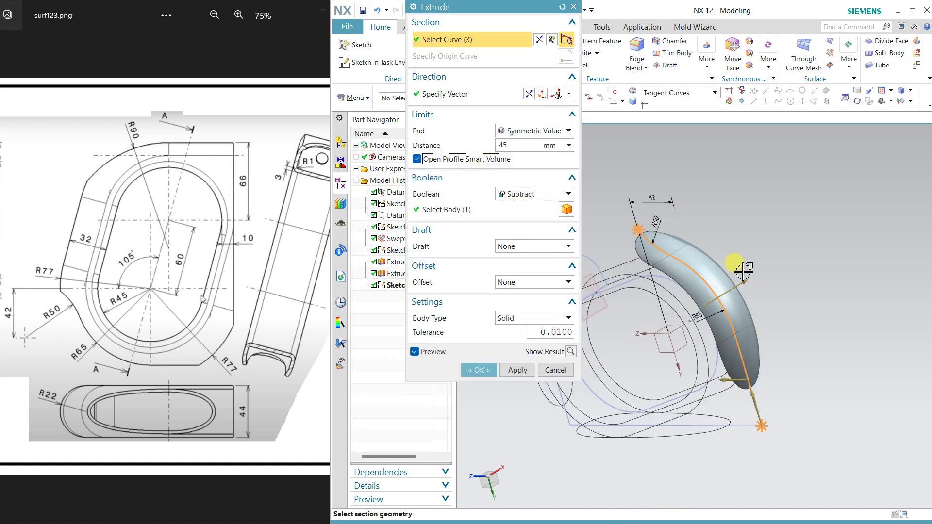
middle_click_drag(807, 327, 831, 311)
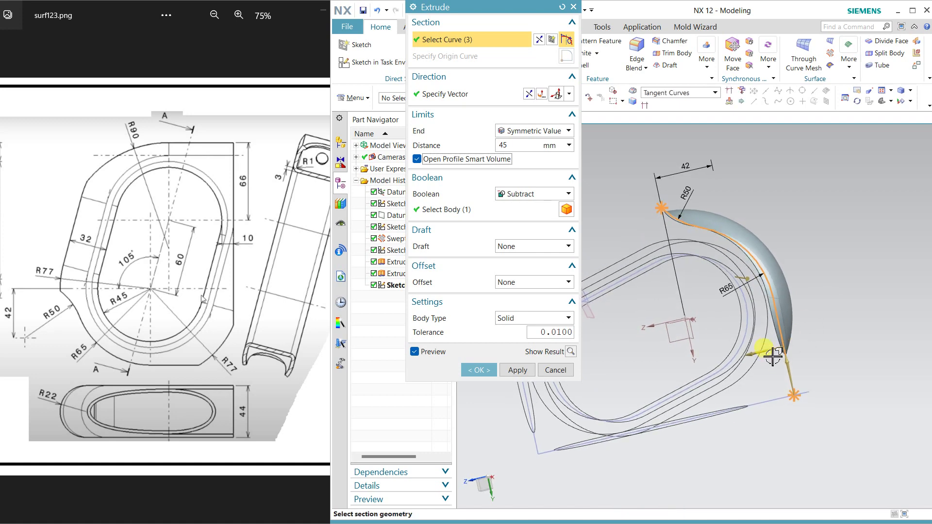
left_click(479, 370)
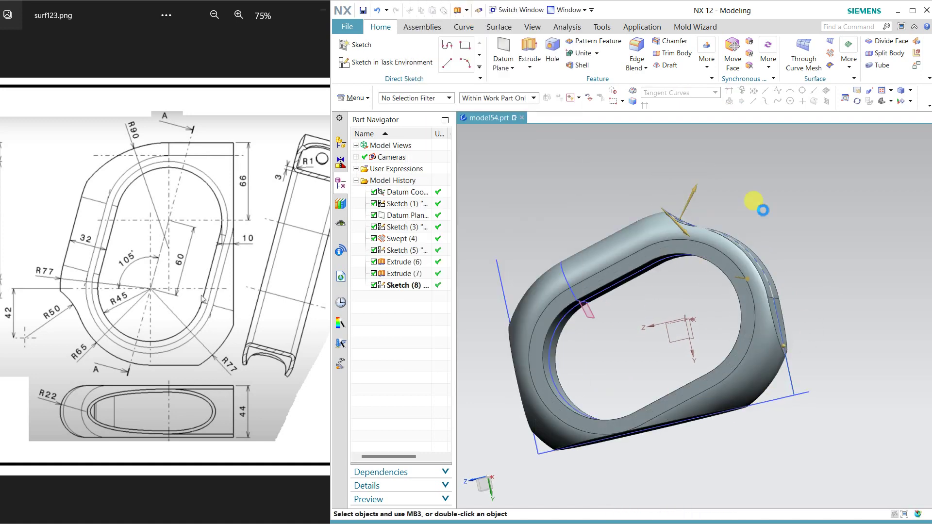
Step: Square the view to YZ and start a new sketch on the YZ datum plane
mouse_move(774, 187)
middle_mouse_down()
mouse_move(714, 312)
mouse_move(722, 324)
middle_mouse_up()
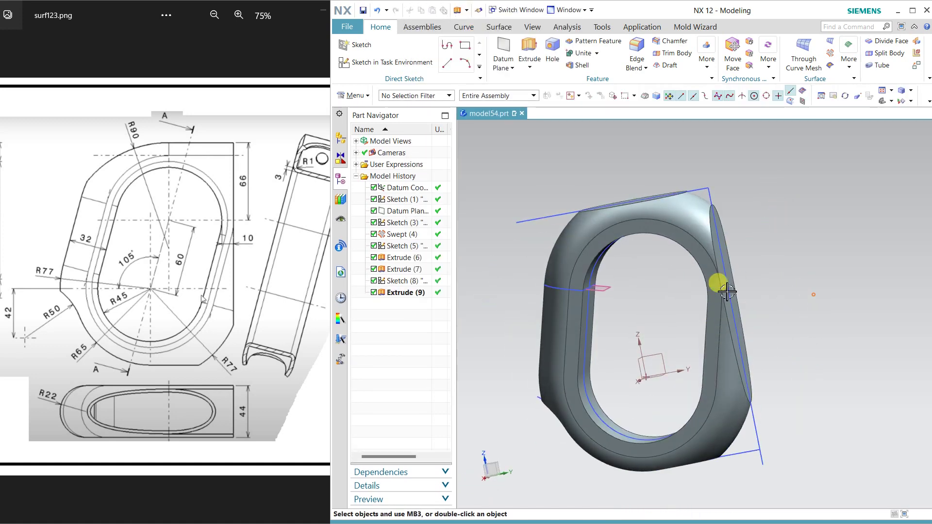
key("F8")
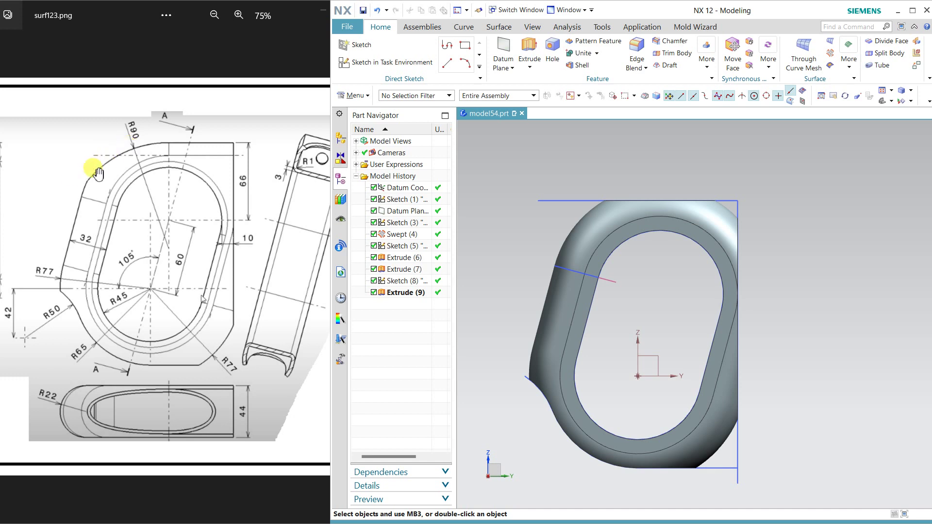
left_click(365, 62)
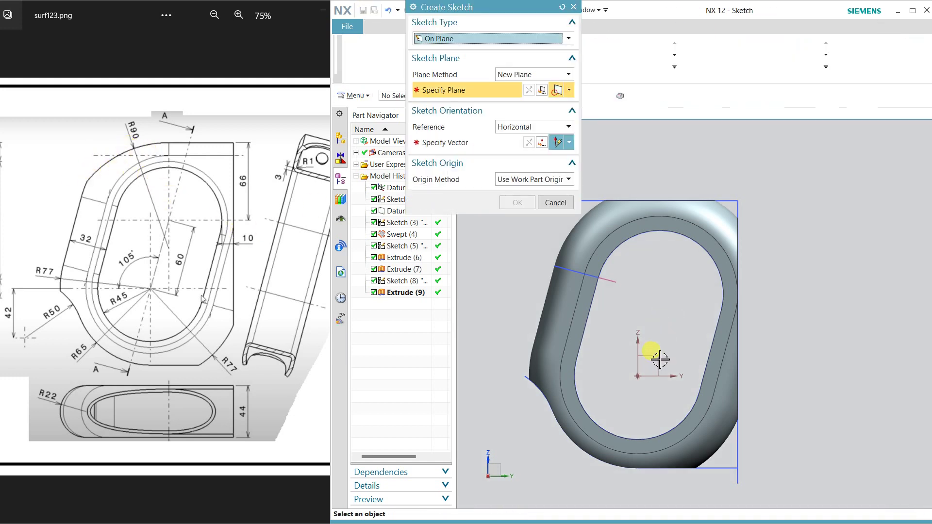
left_click(662, 361)
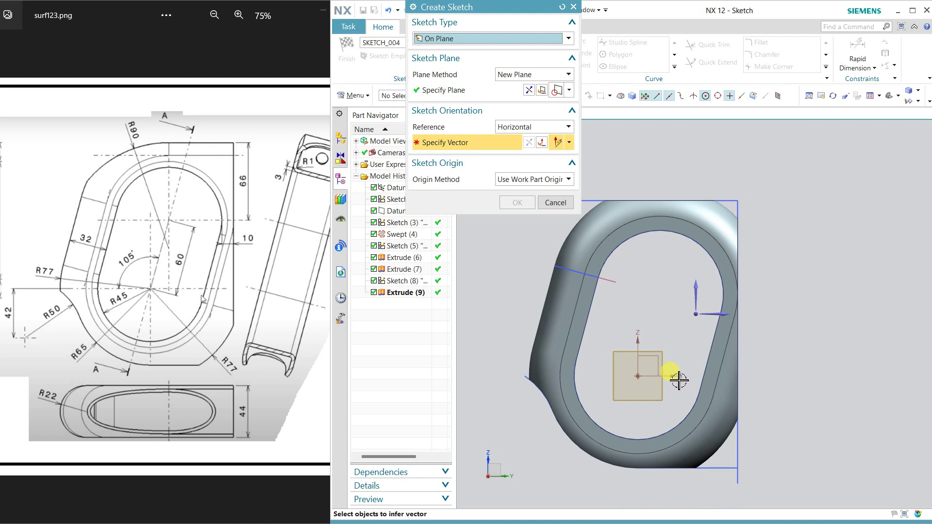
Step: Enter the sketch and draw a circle of diameter 170
middle_click(811, 333)
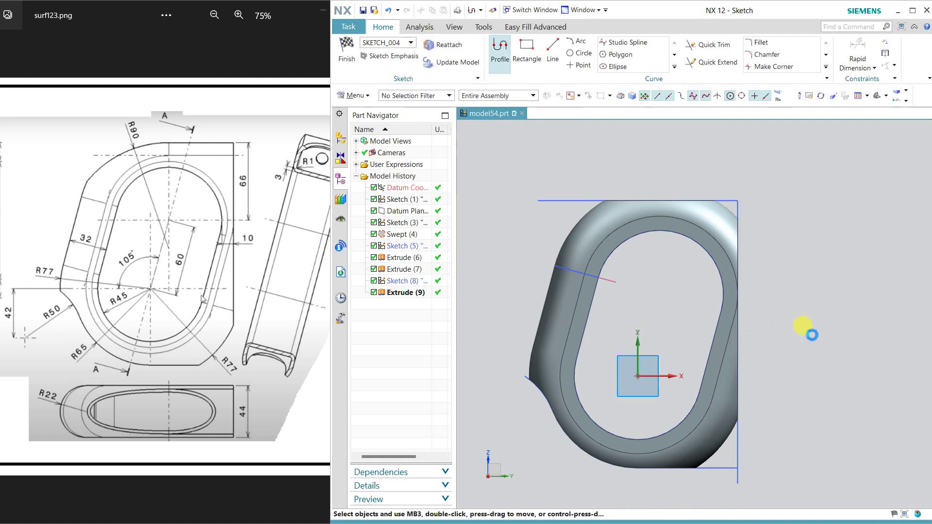
left_click(579, 43)
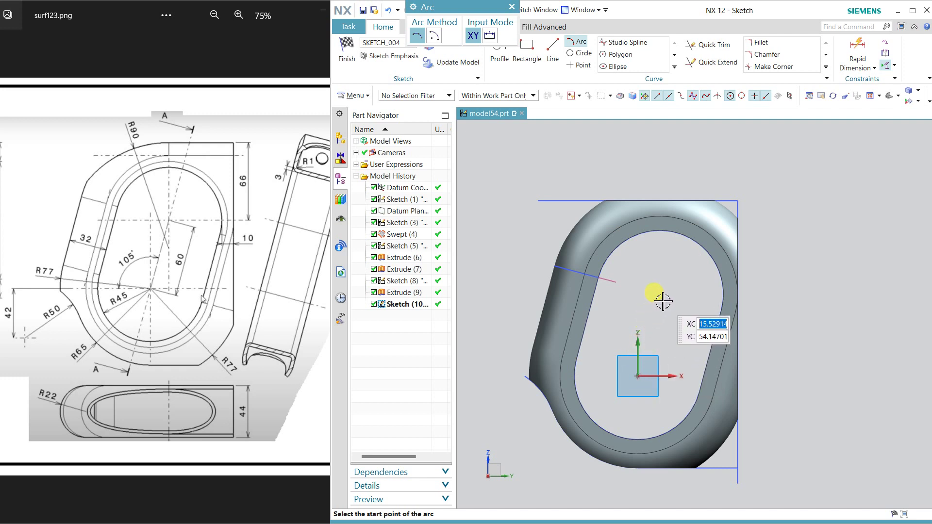
left_click(579, 54)
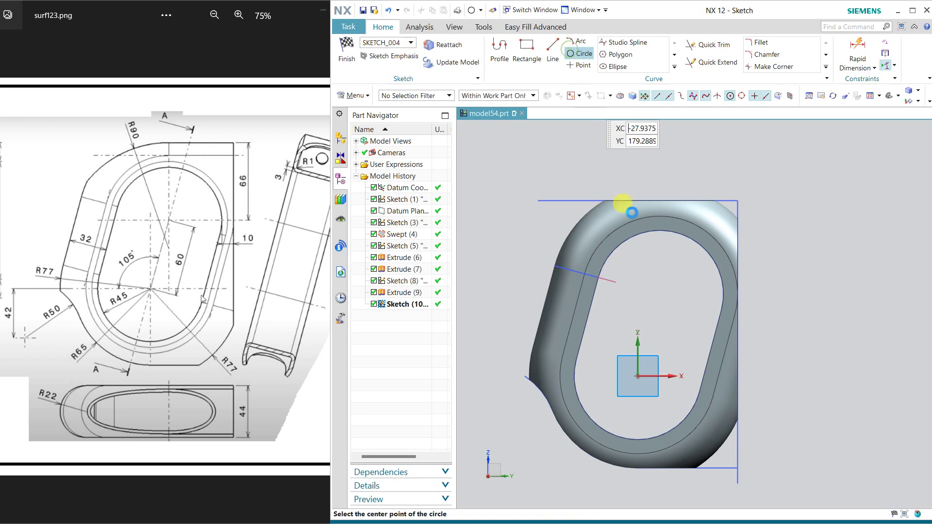
left_click(667, 298)
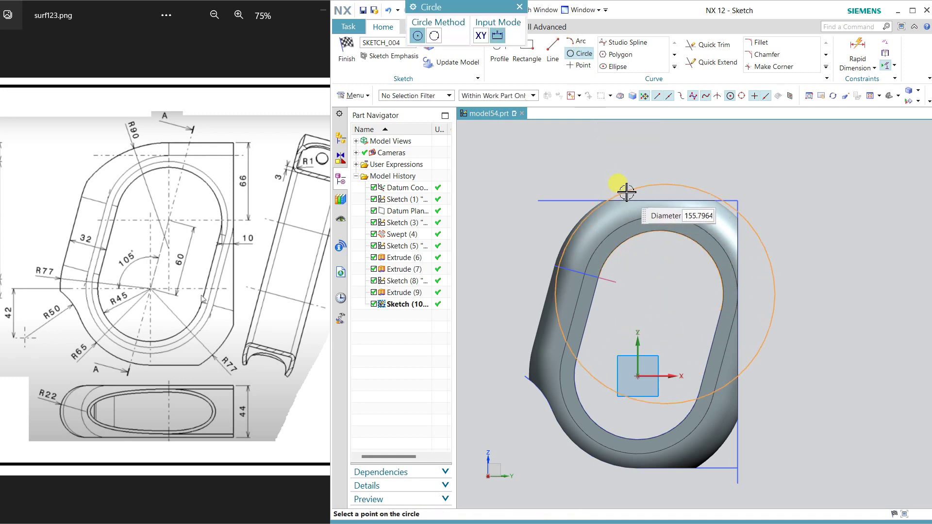
type("170")
key("Return")
key("Escape")
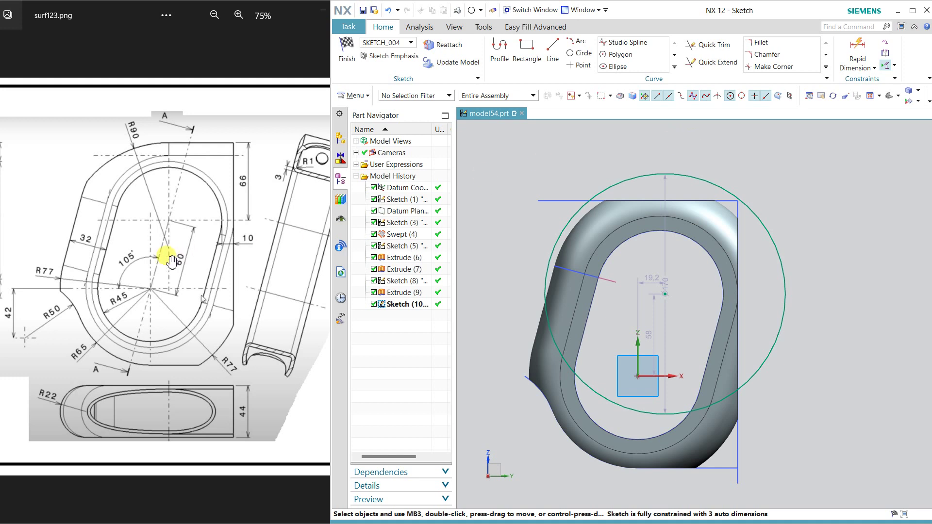
Step: Make the circle's centre coincident with the earlier arc centre, and start editing its diameter
left_click(679, 236)
left_click(667, 296)
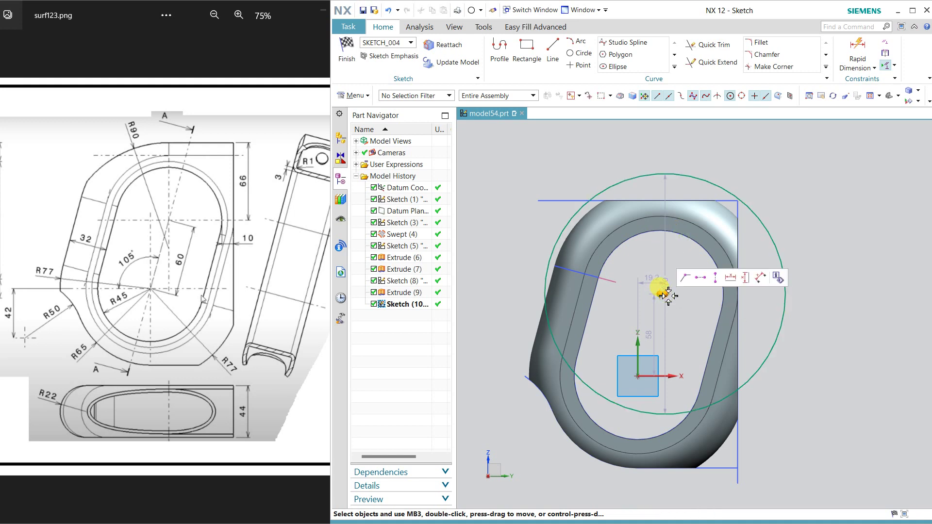
left_click(712, 278)
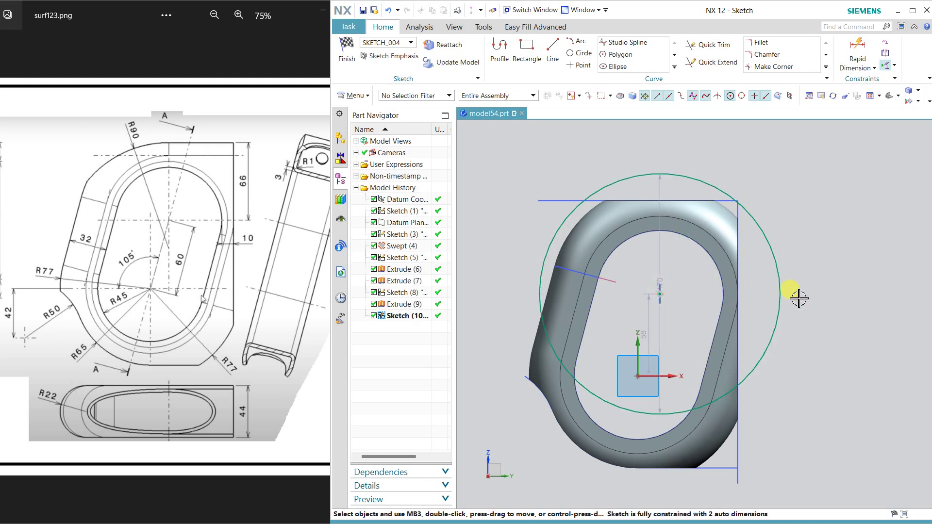
double_click(660, 251)
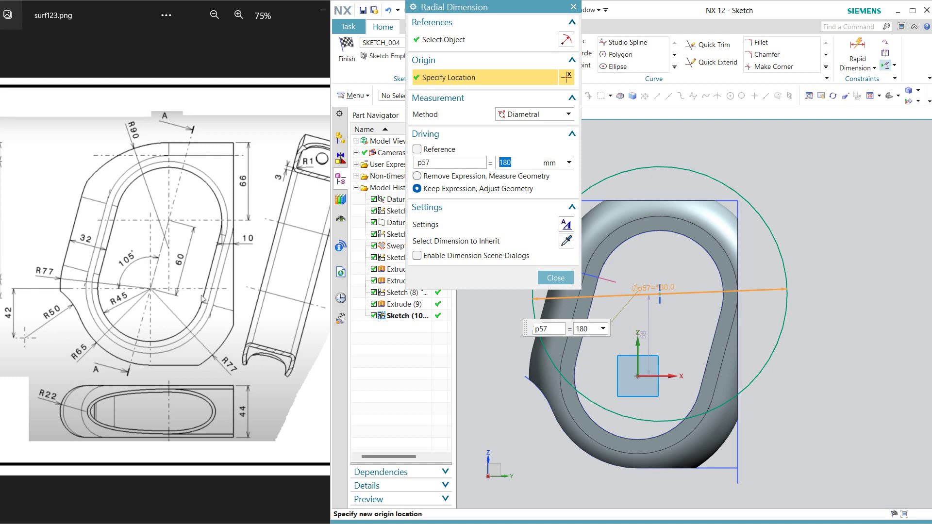
Step: Apply the 180 circle diameter
left_click(555, 277)
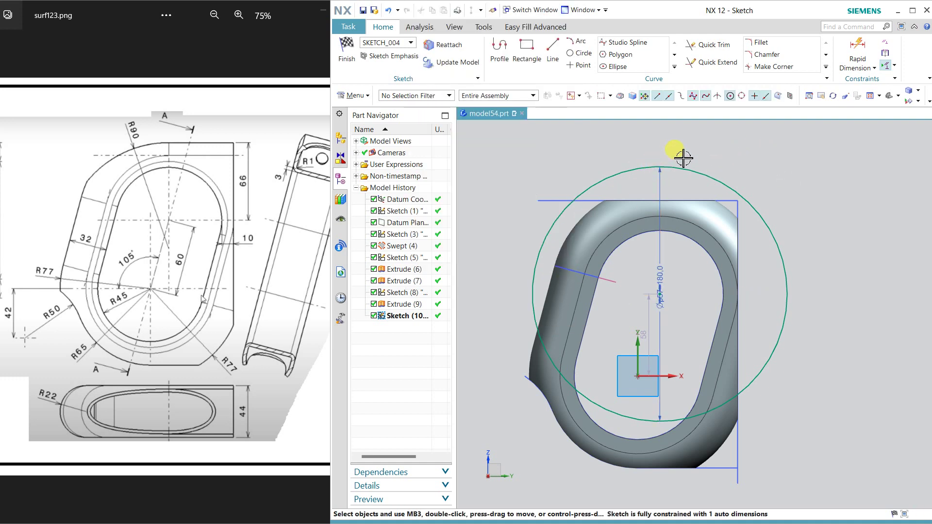
left_click(687, 168)
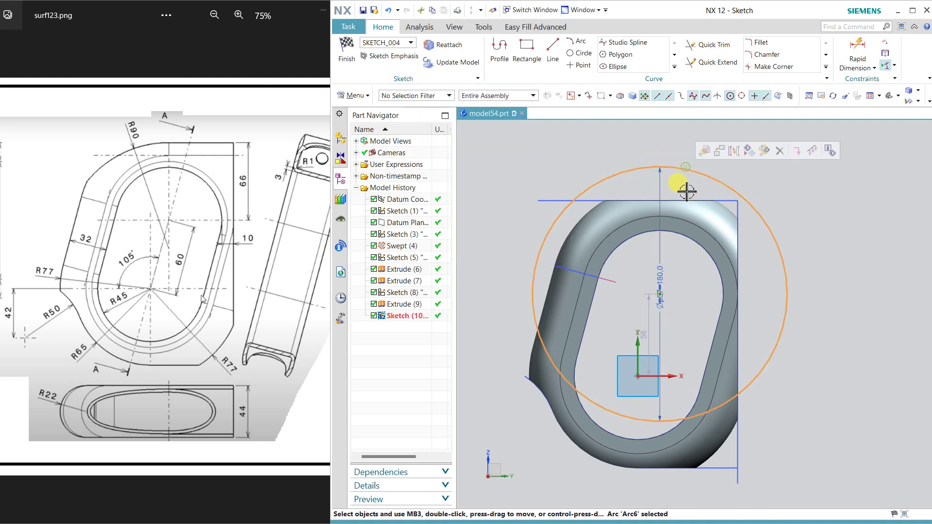
left_click(559, 199)
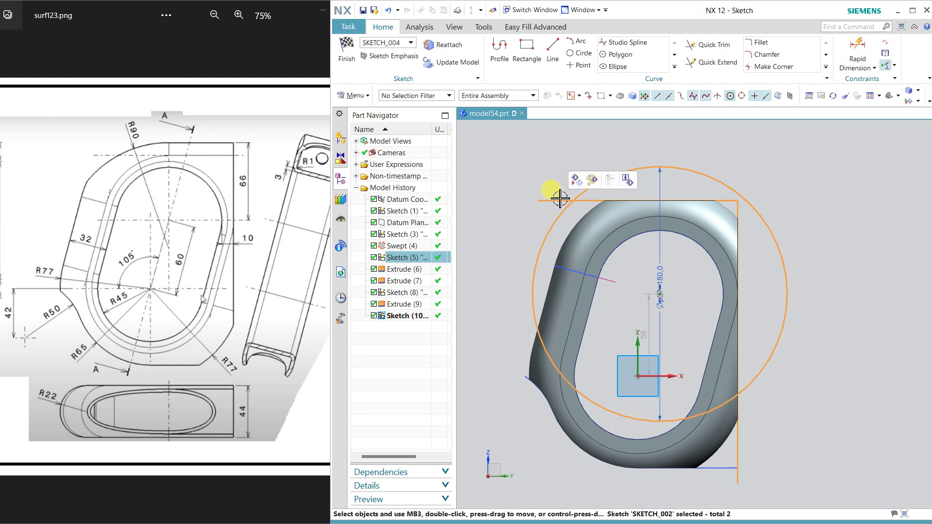
left_click(523, 179)
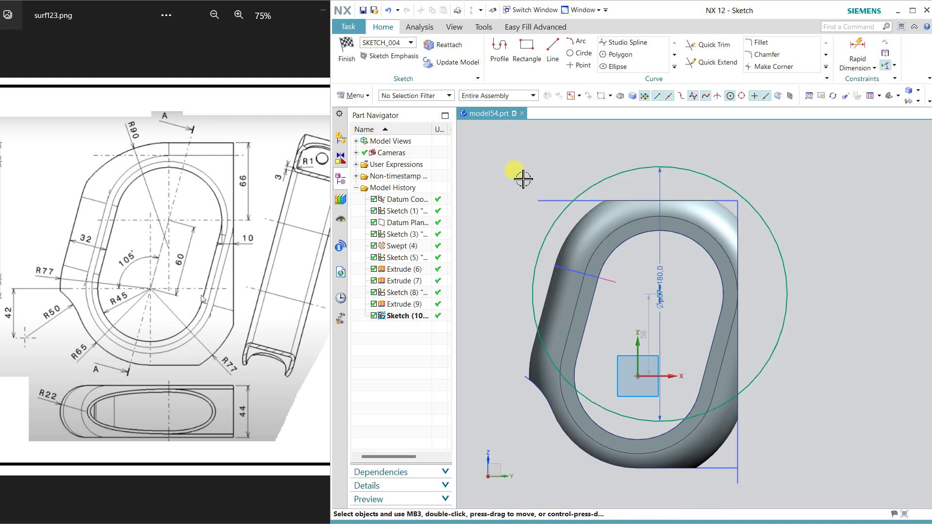
Step: Make the Ø180 circle tangent to the sketch's top line
left_click(887, 47)
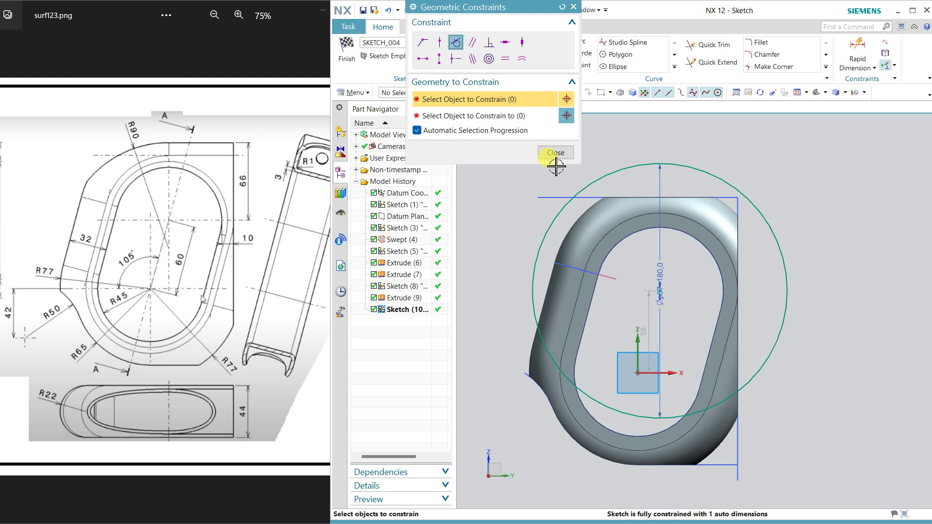
left_click(551, 196)
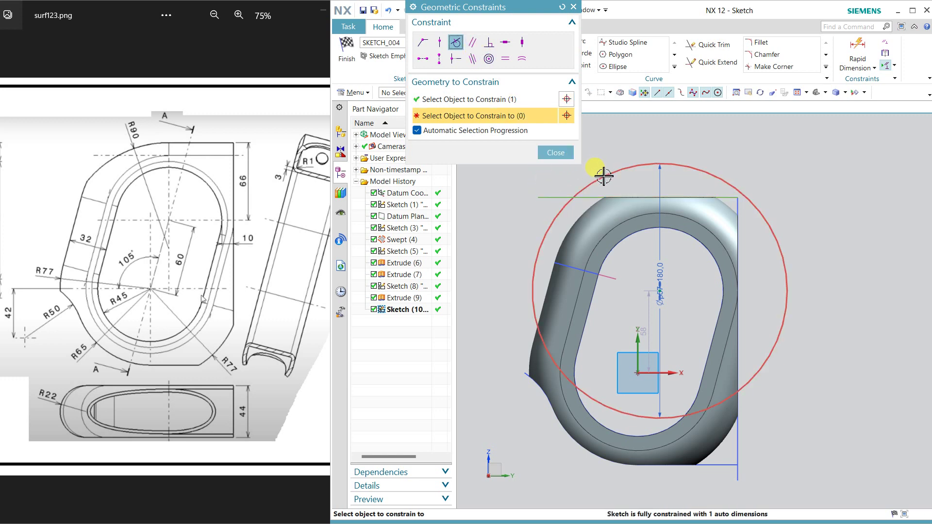
left_click(604, 175)
left_click(548, 153)
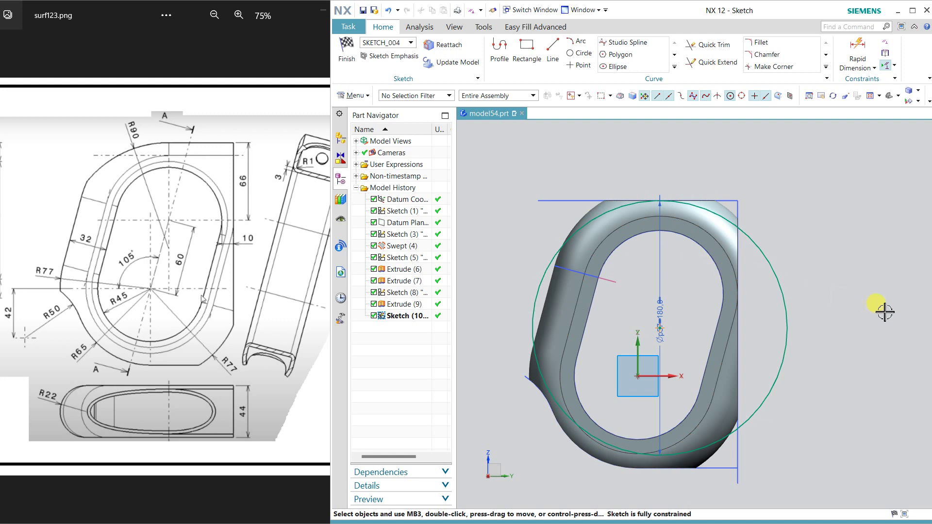
left_click(553, 45)
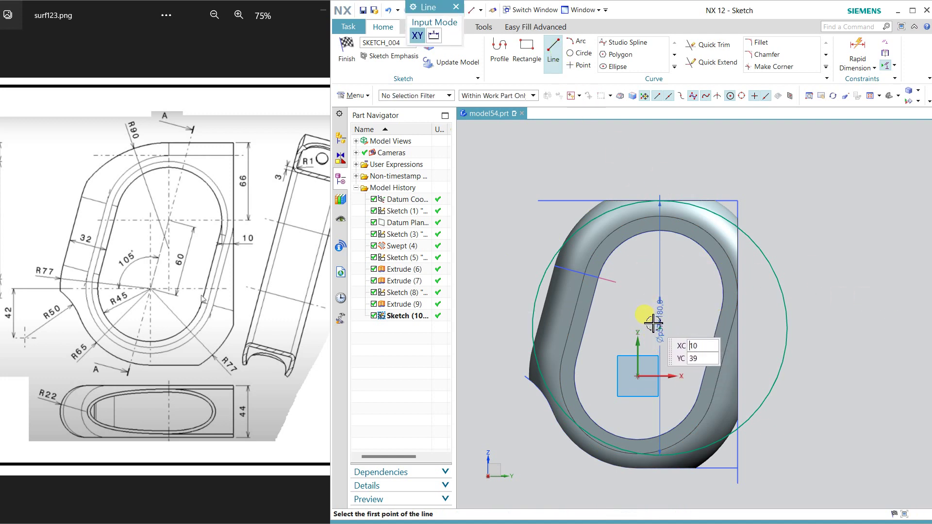
Step: Draw a 205-long horizontal line across the circle and a vertical line up from the arc centre
left_click(531, 269)
type("66")
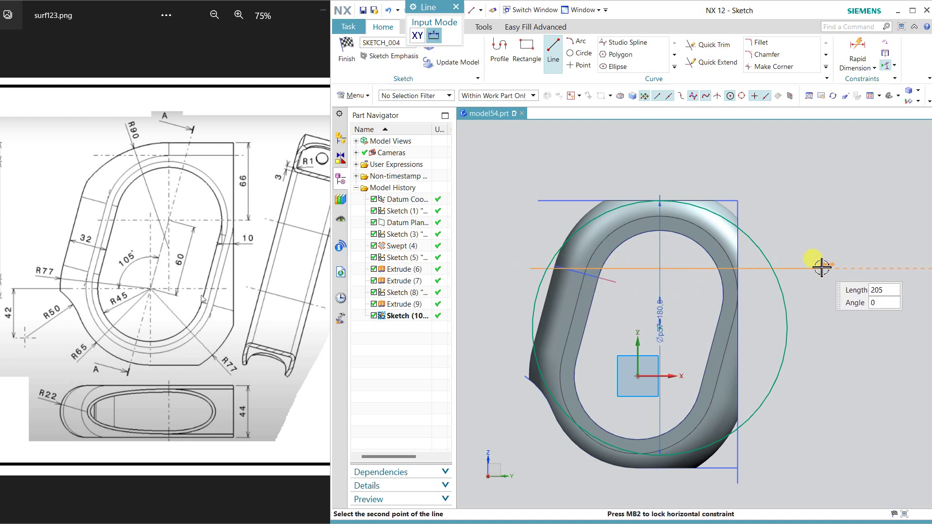
left_click(821, 257)
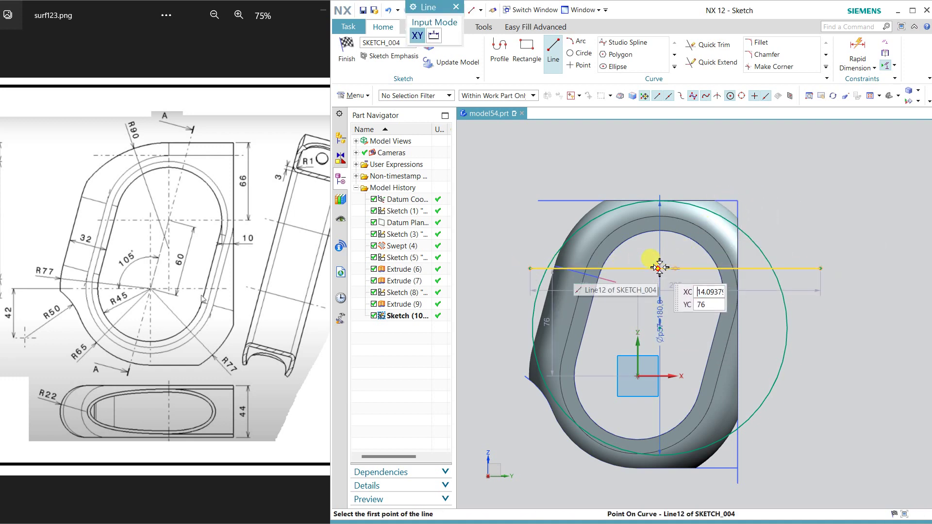
left_click(662, 294)
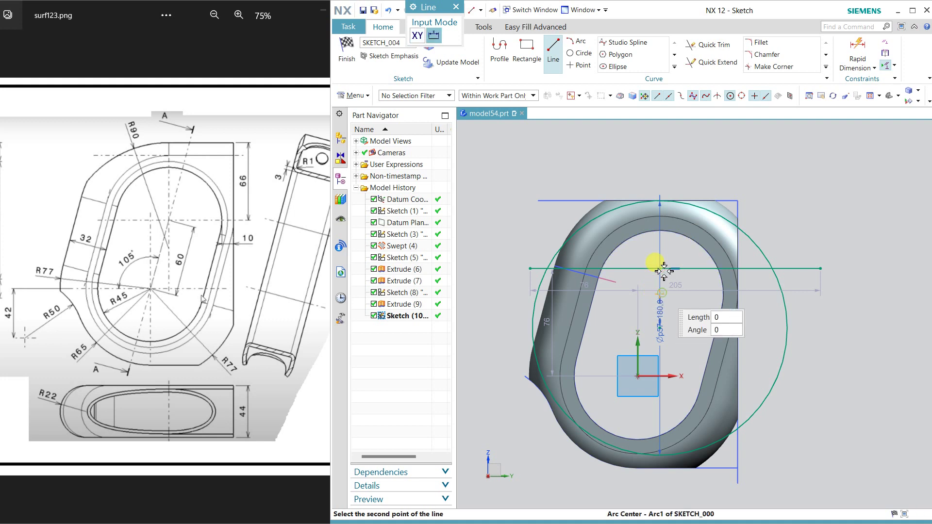
left_click(659, 162)
Step: Trim the circle's right side, the vertical line's top and both horizontal line ends
left_click(711, 45)
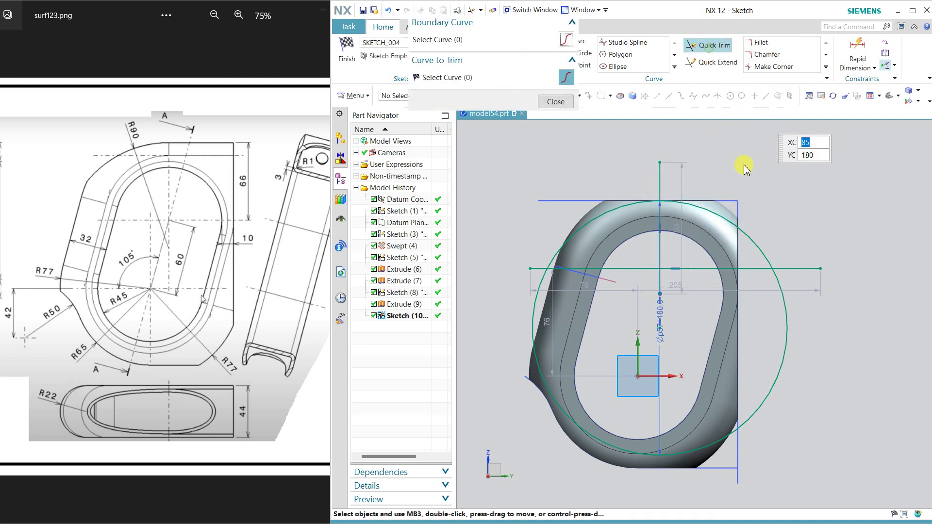
left_click(660, 177)
left_click(742, 229)
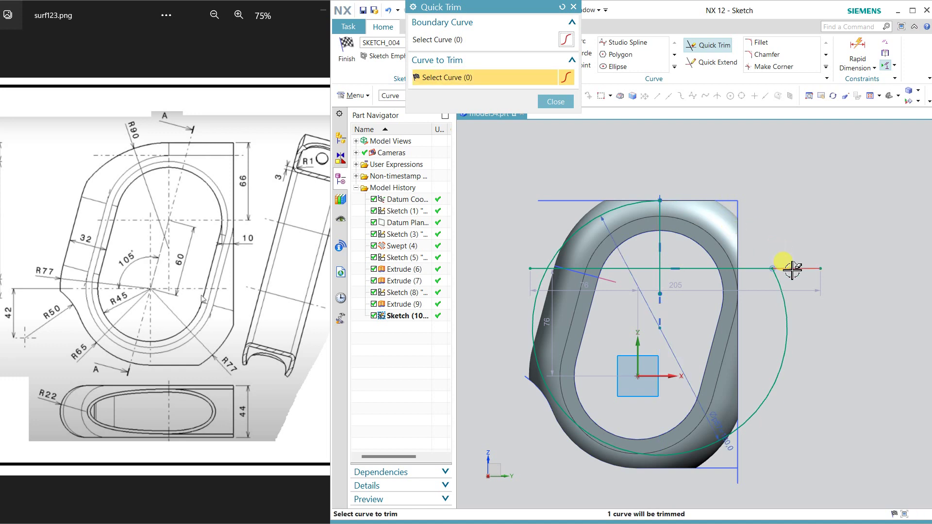
left_click(777, 279)
left_click(754, 270)
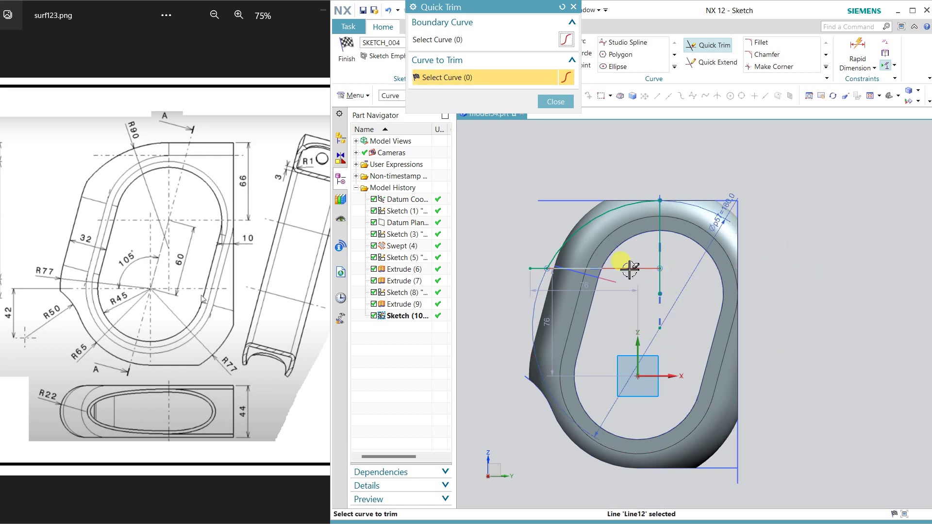
left_click(533, 268)
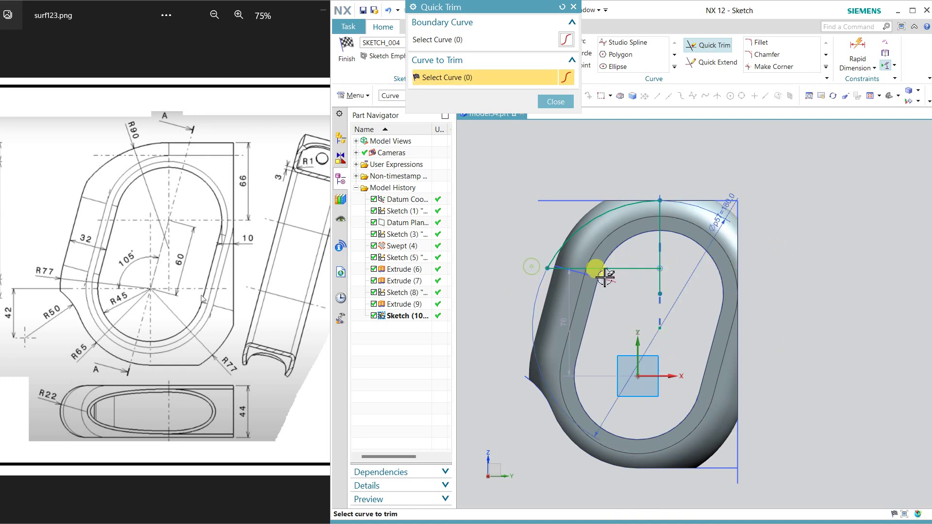
left_click(630, 270)
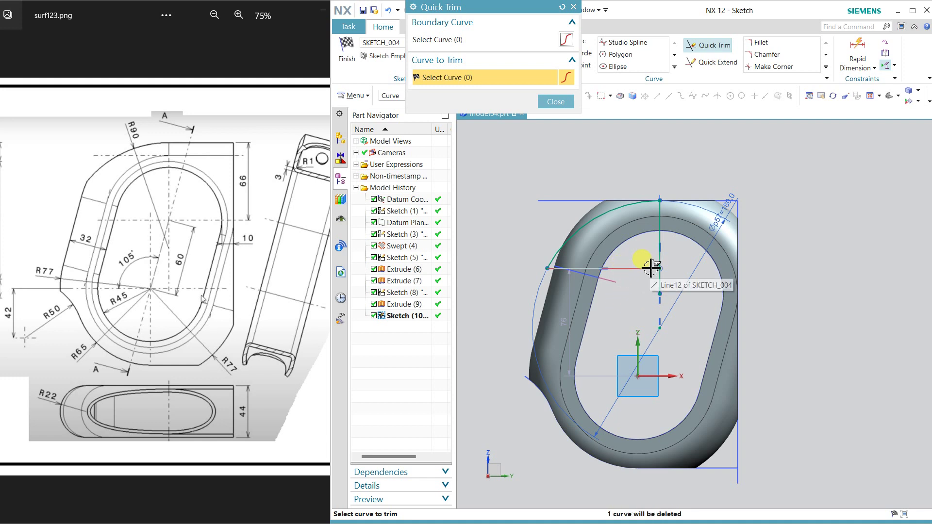
key("Escape")
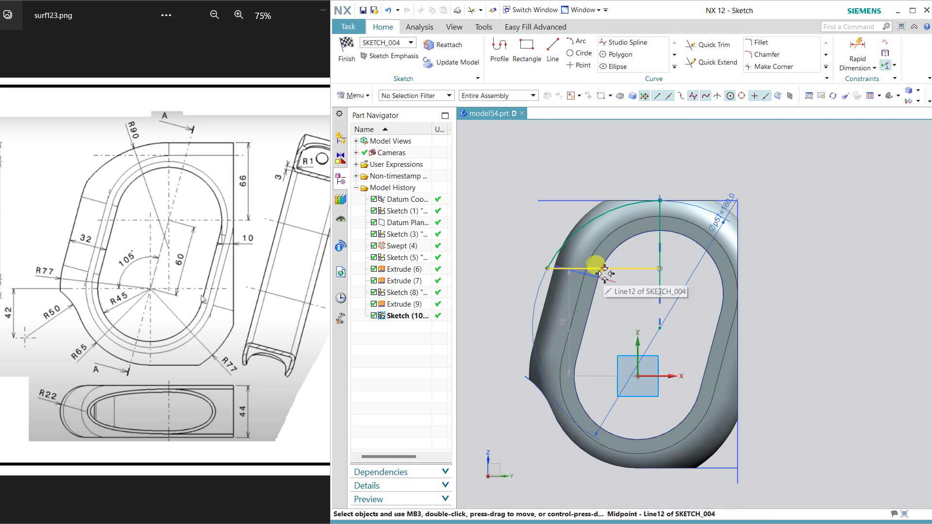
Step: Move the horizontal line down so its endpoint coincides with the centre point
mouse_move(597, 268)
left_mouse_down()
mouse_move(609, 277)
mouse_move(611, 270)
mouse_move(614, 297)
left_mouse_up()
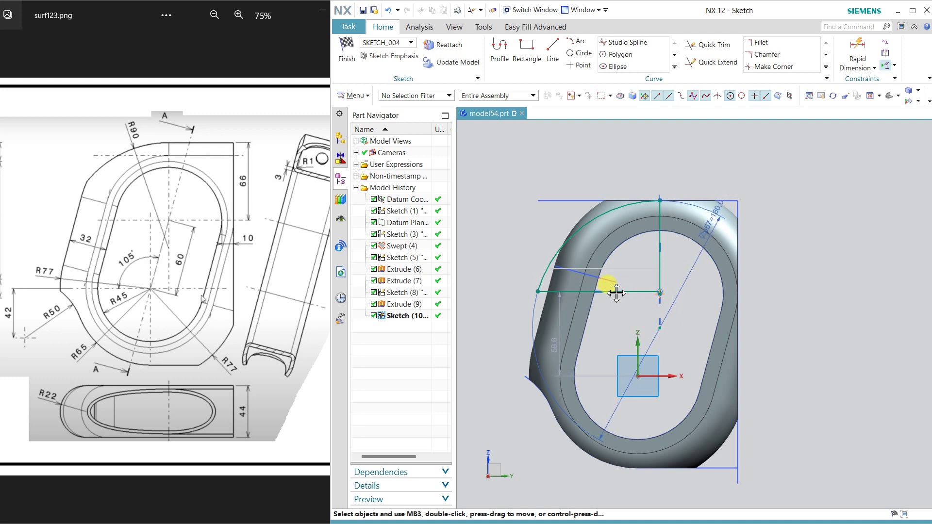
left_click(659, 290)
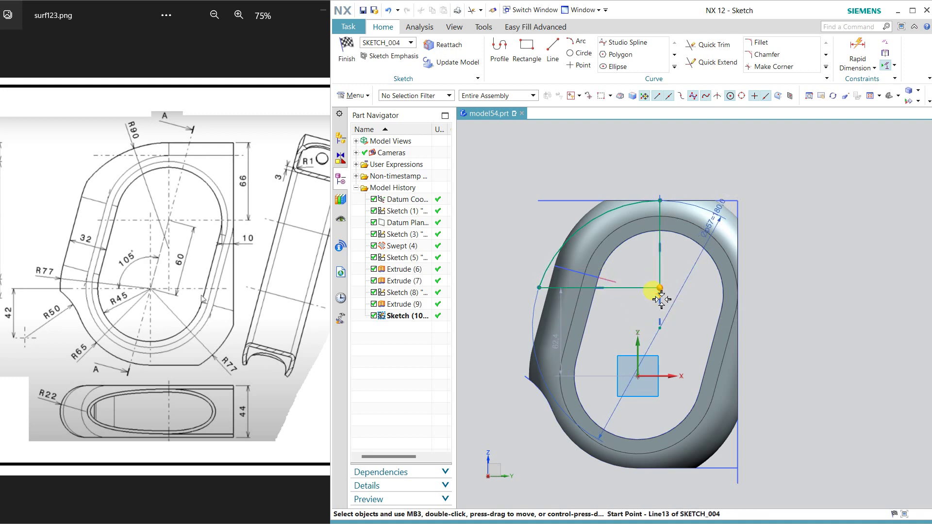
left_click(664, 293)
left_click(678, 280)
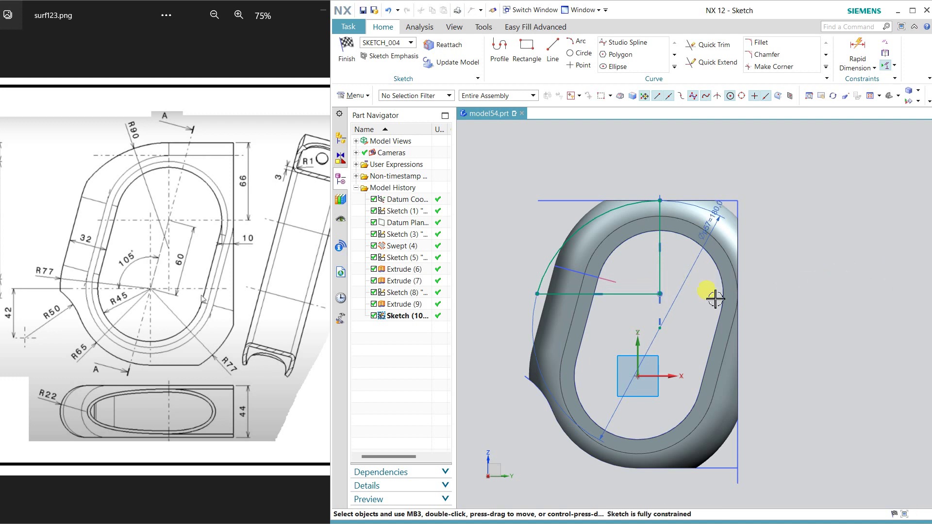
Step: Convert the vertical and horizontal lines to reference lines and finish the sketch
left_click(663, 263)
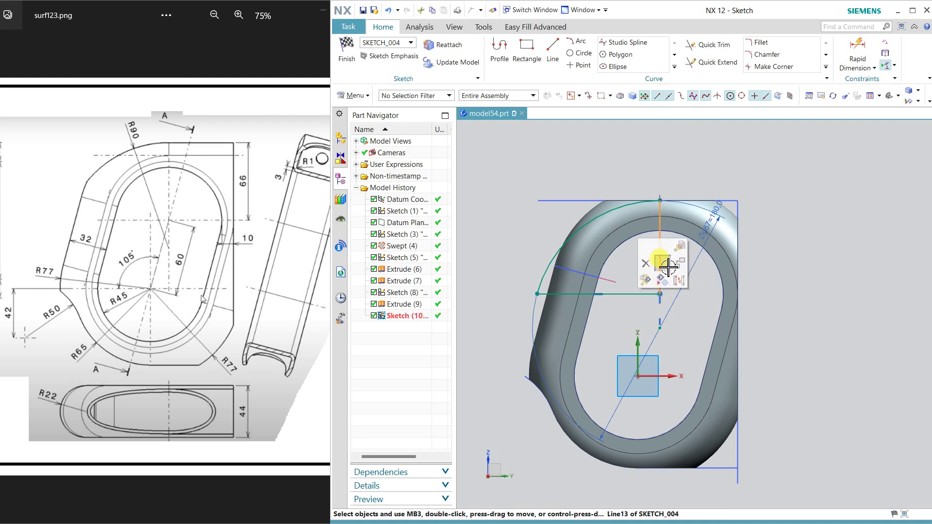
left_click(678, 275)
left_click(636, 293)
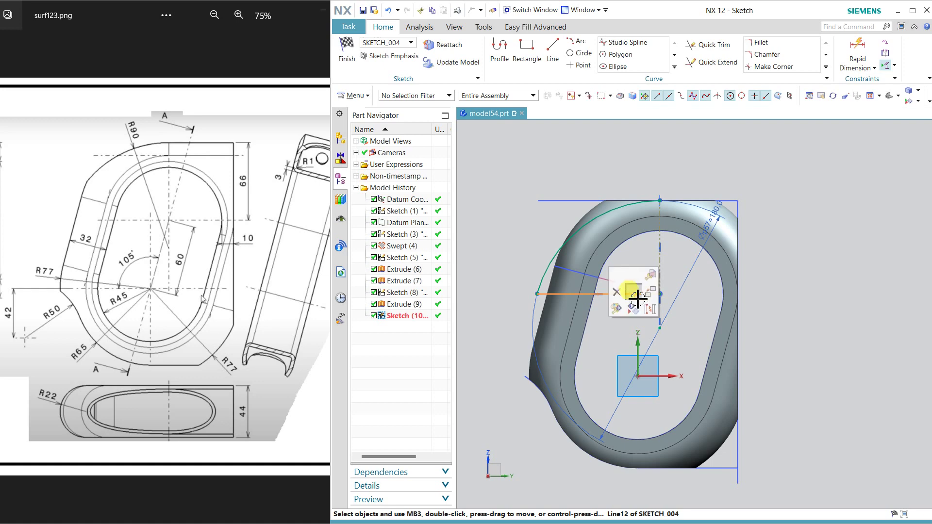
left_click(650, 308)
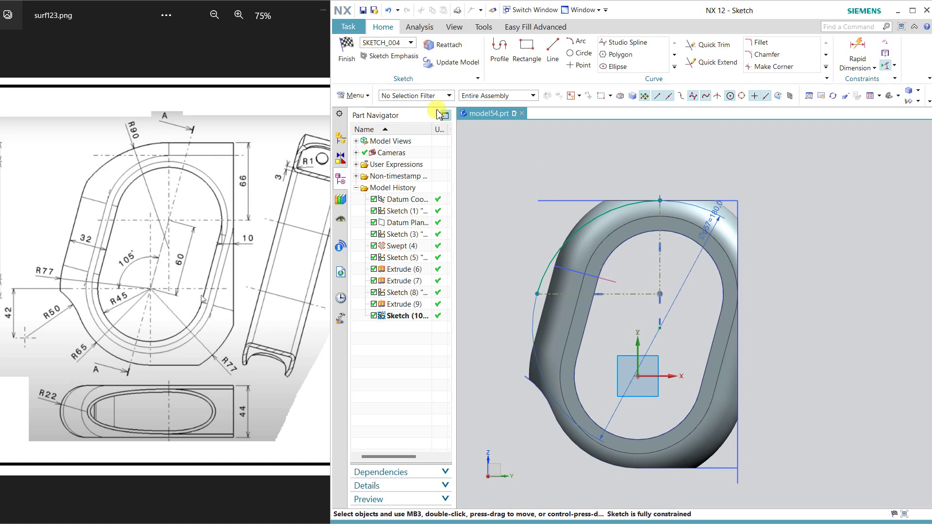
left_click(344, 58)
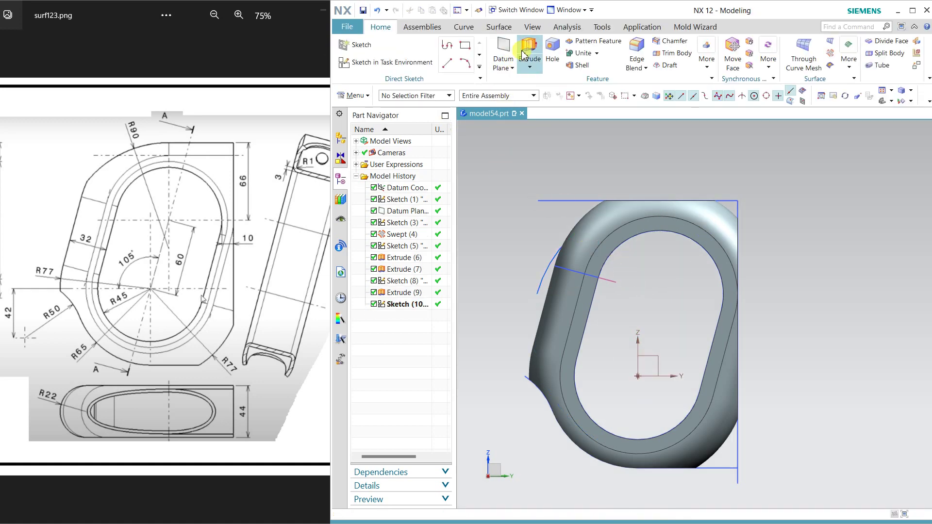
Step: Extrude the tangent arc symmetric 45 mm as a subtract with Open Profile Smart Volume
left_click(523, 55)
mouse_move(630, 285)
middle_mouse_down()
mouse_move(652, 302)
mouse_move(707, 296)
middle_mouse_up()
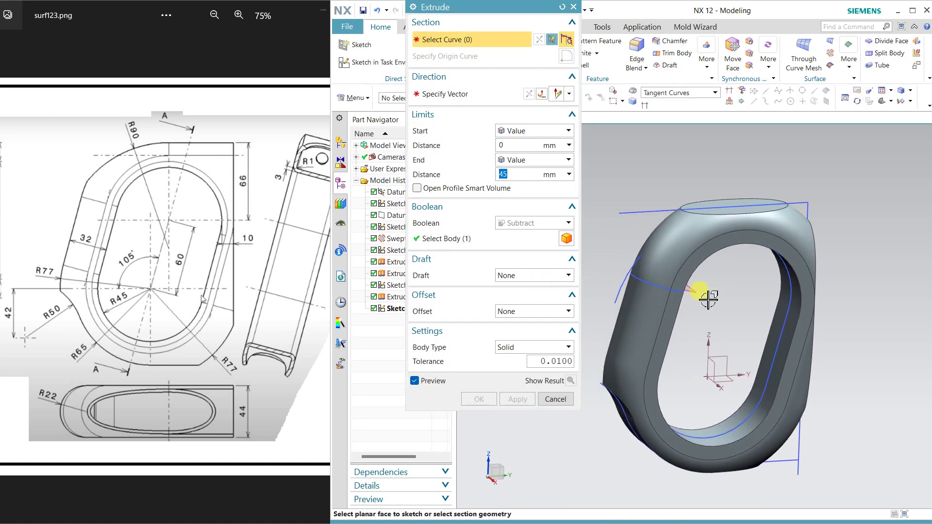
left_click(620, 285)
left_click(533, 160)
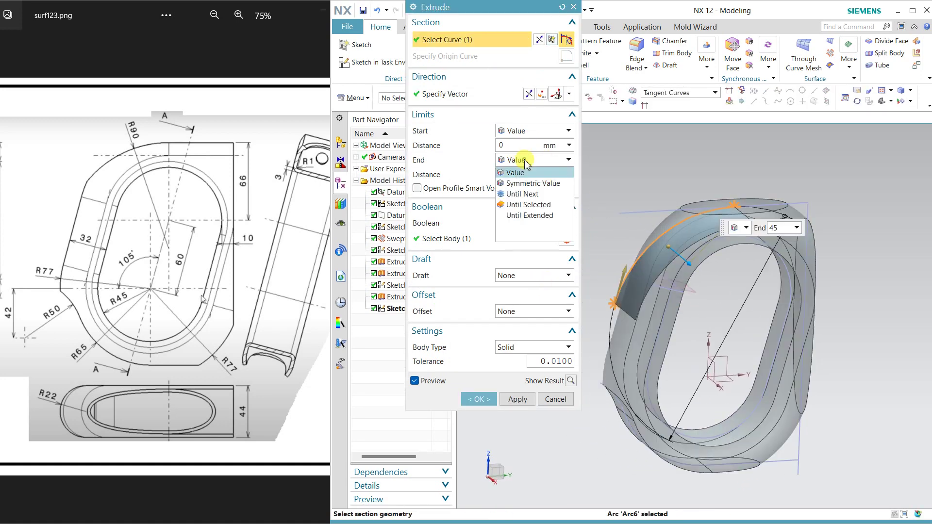
left_click(527, 184)
left_click(446, 160)
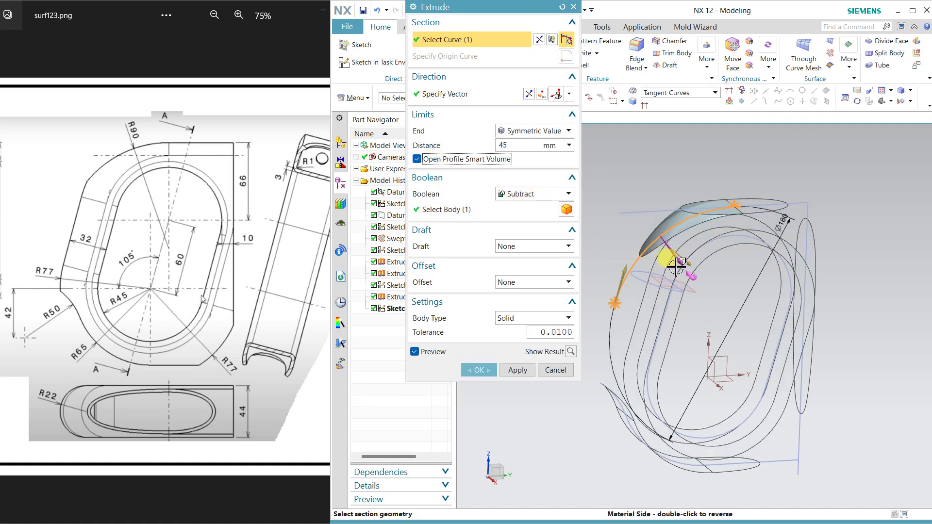
left_click(481, 372)
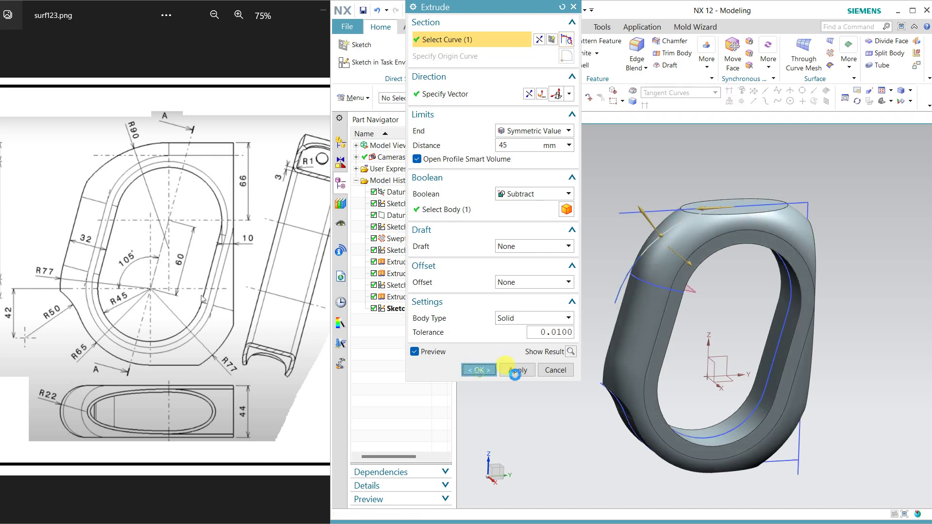
mouse_move(555, 366)
middle_mouse_down()
mouse_move(567, 346)
mouse_move(574, 368)
mouse_move(561, 328)
mouse_move(584, 349)
mouse_move(537, 316)
middle_mouse_up()
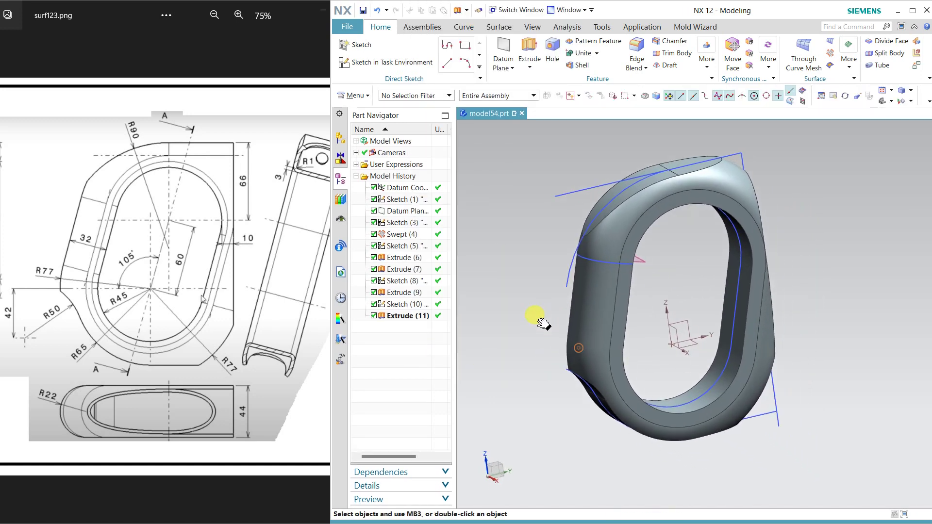
left_click(363, 10)
Step: Confirm saving the part as model54.prt, then inspect the drawing and model
left_click(807, 213)
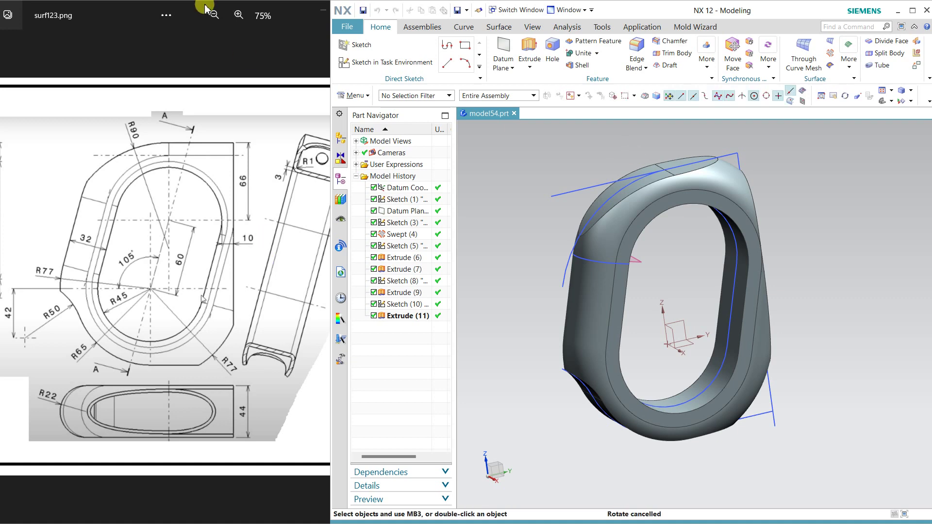
left_click_drag(275, 170, 260, 173)
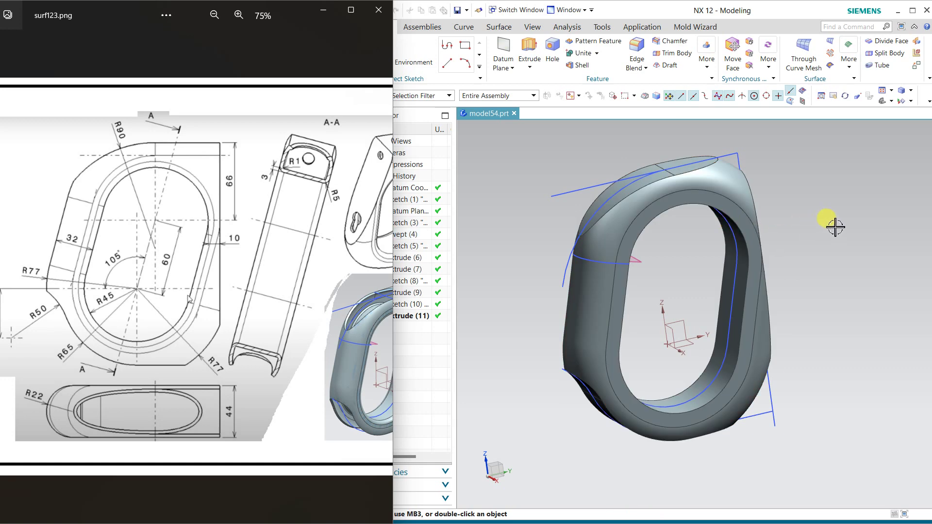
mouse_move(835, 226)
middle_mouse_down()
mouse_move(770, 214)
mouse_move(772, 235)
mouse_move(800, 225)
middle_mouse_up()
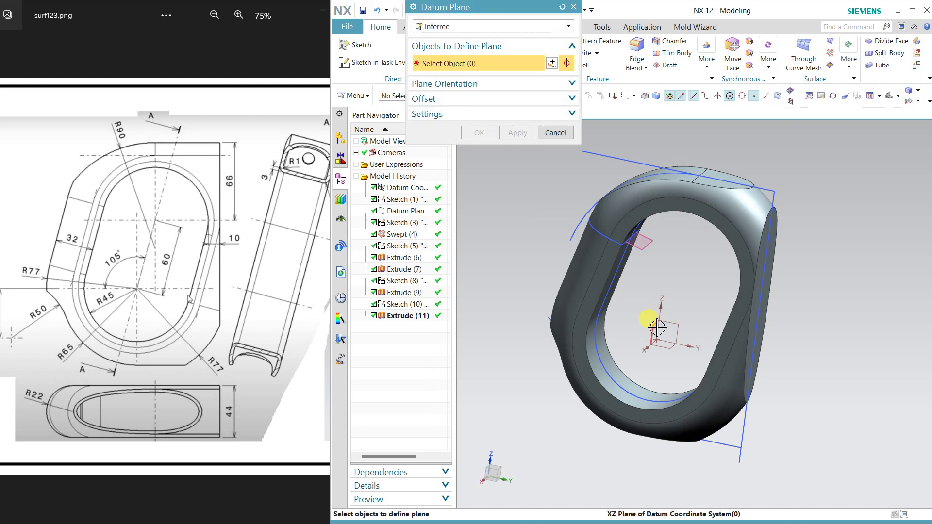
Step: Try a datum plane from the XZ plane and the top edge, then cancel it
left_click(656, 272)
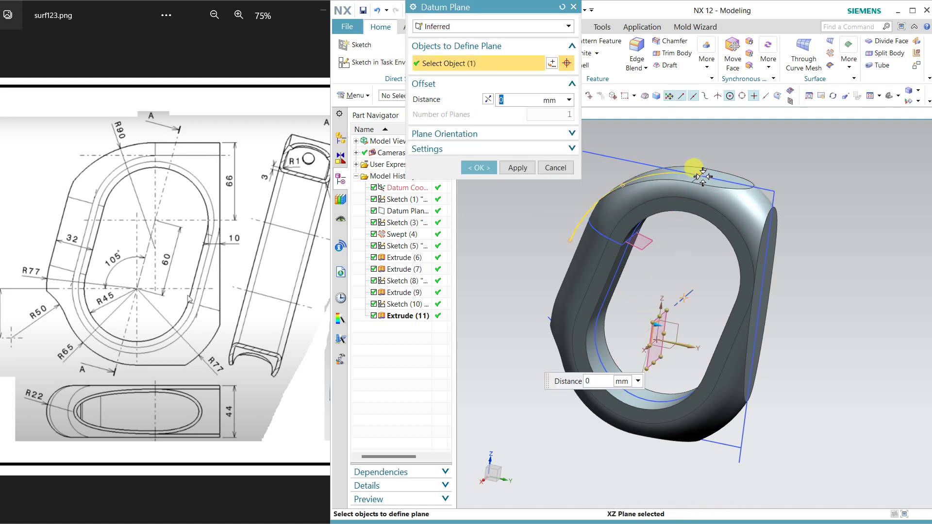
left_click(695, 172)
left_click(695, 182)
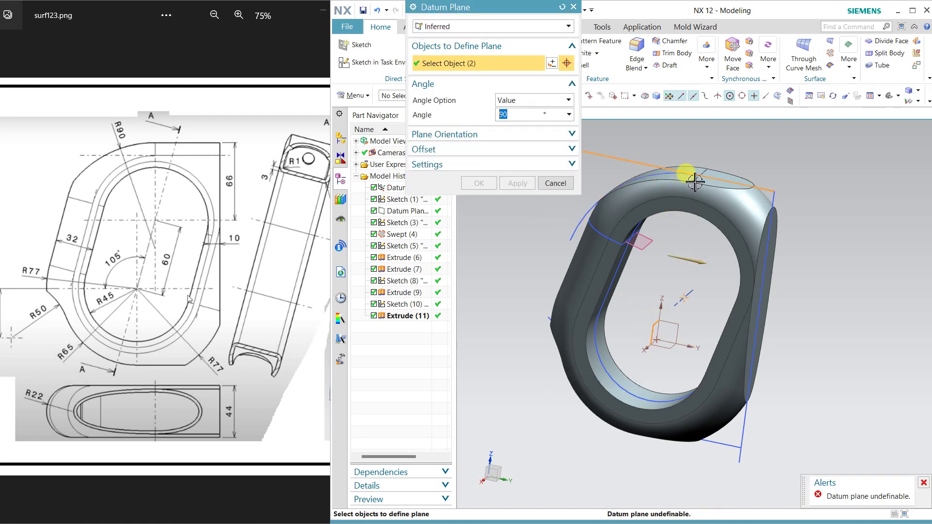
left_click(555, 183)
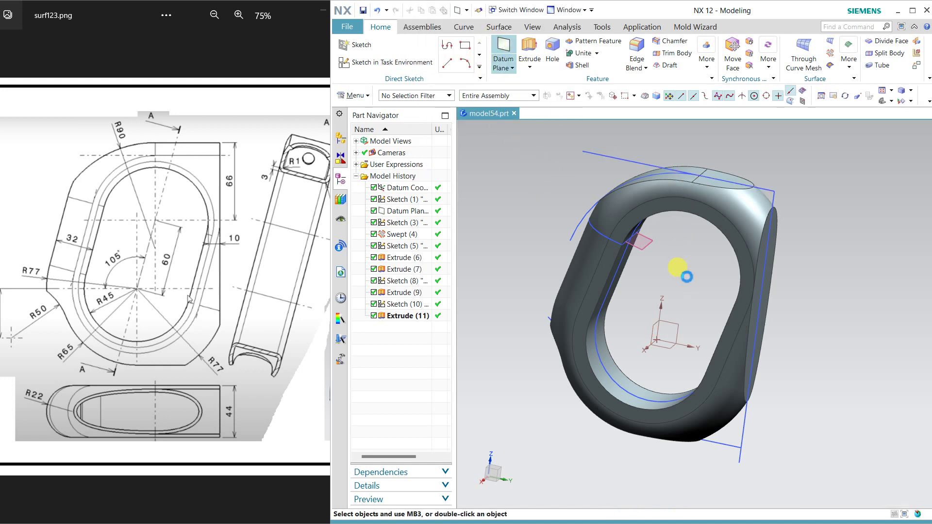
Step: Create a datum plane parallel to XZ through the top edge's midpoint
left_click(653, 330)
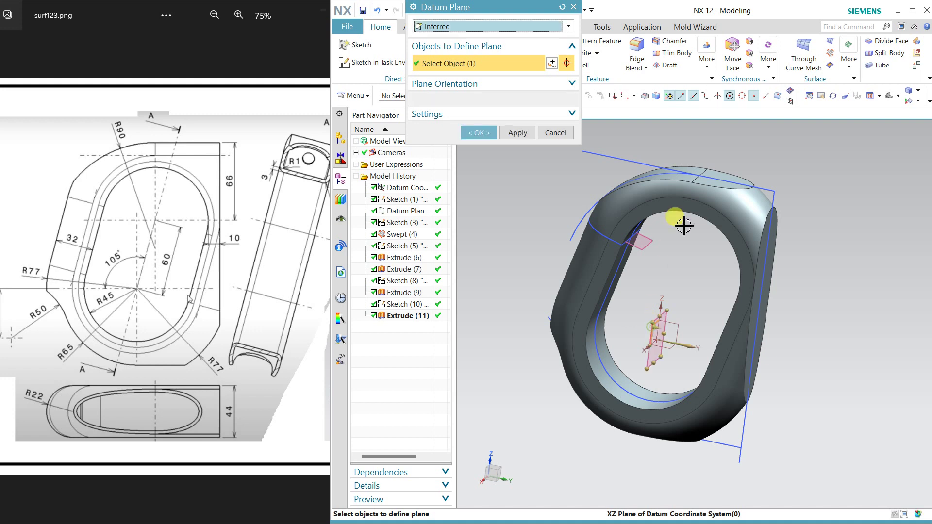
left_click(698, 180)
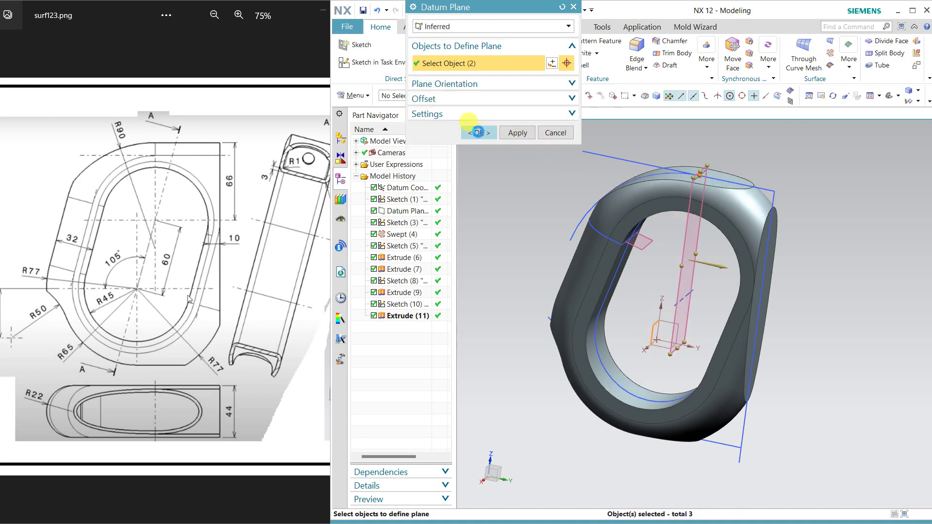
left_click(478, 133)
mouse_move(682, 264)
middle_mouse_down()
mouse_move(665, 263)
mouse_move(636, 236)
middle_mouse_up()
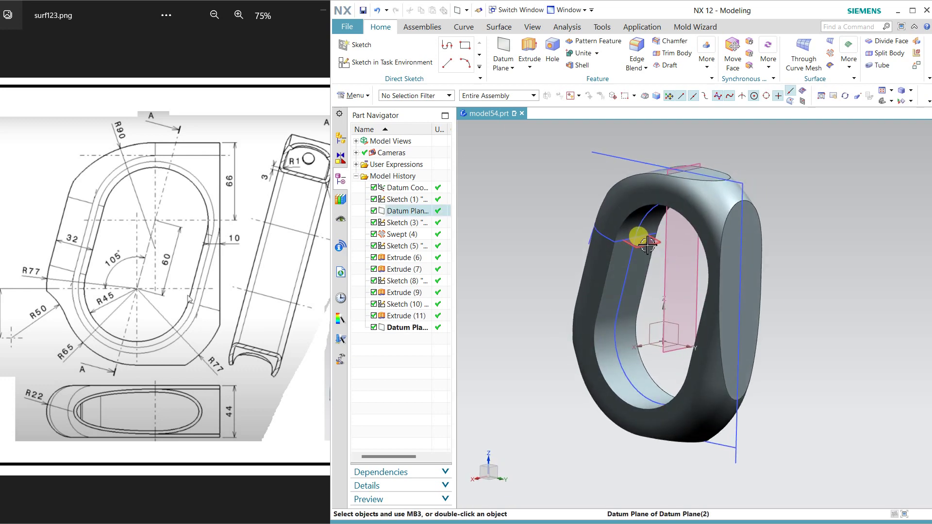
left_click(669, 236)
Step: Start a sketch on the new datum plane with its horizontal along the reversed X-axis
left_click(702, 218)
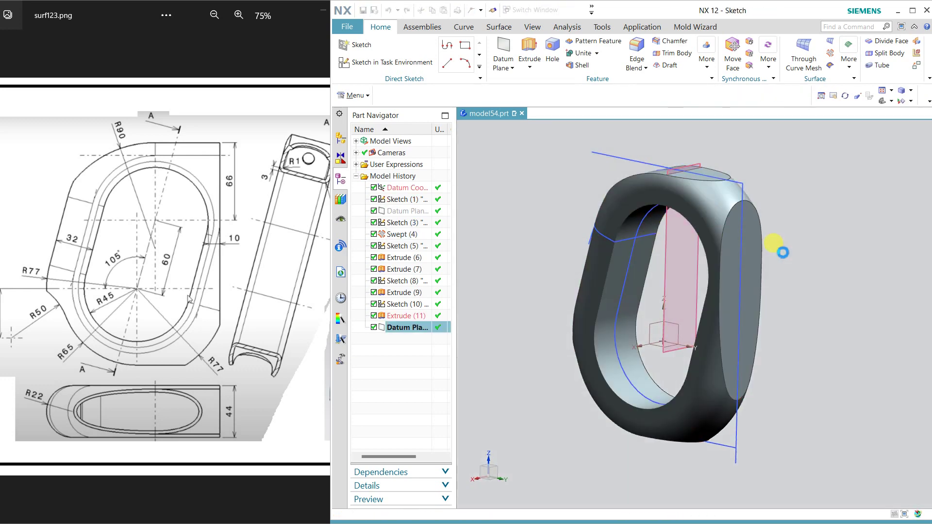
left_click(759, 301)
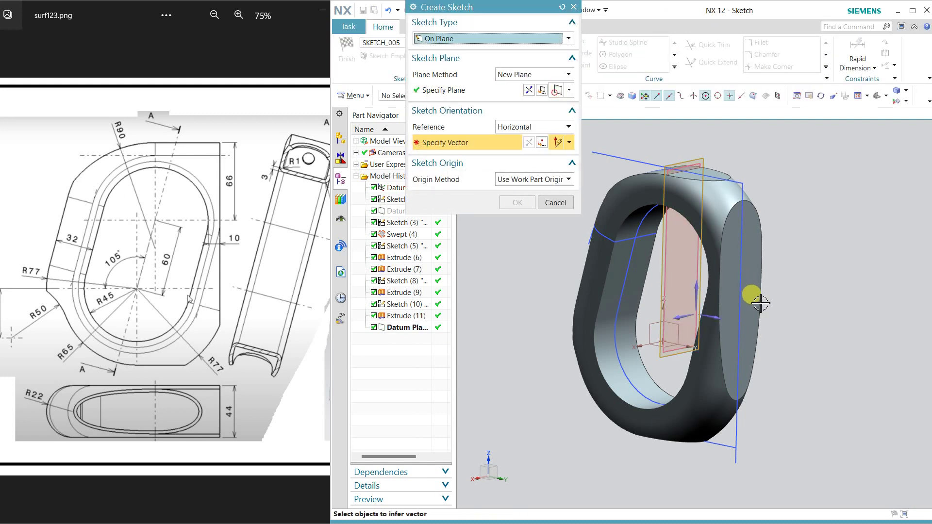
middle_click_drag(779, 313, 750, 305)
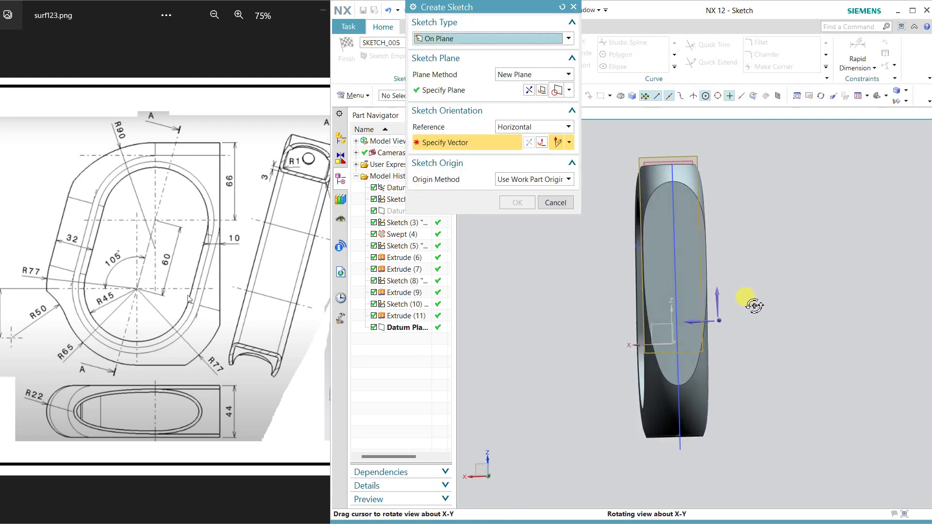
left_click(696, 321)
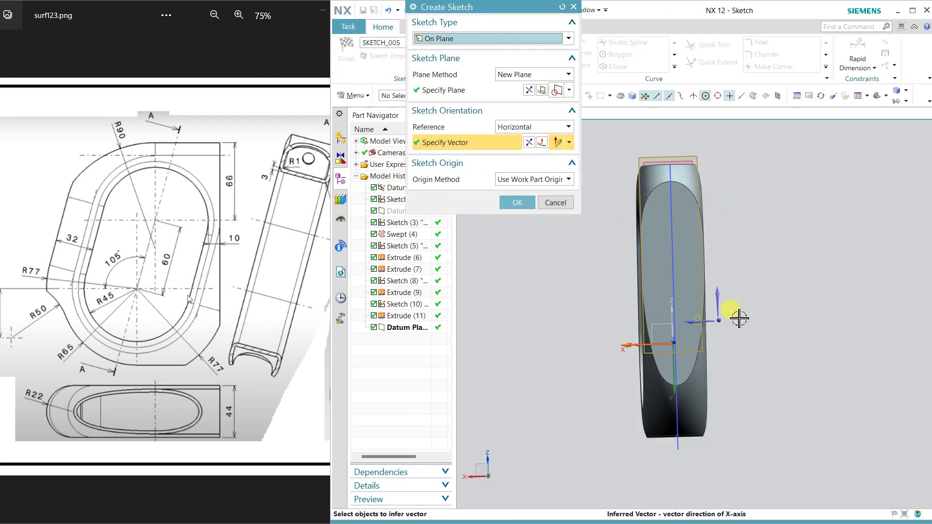
left_click(535, 143)
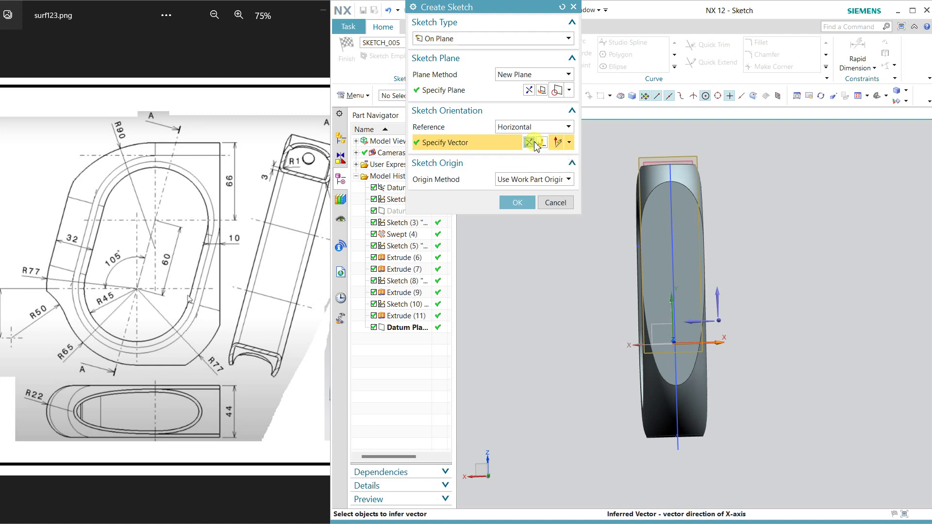
left_click(517, 203)
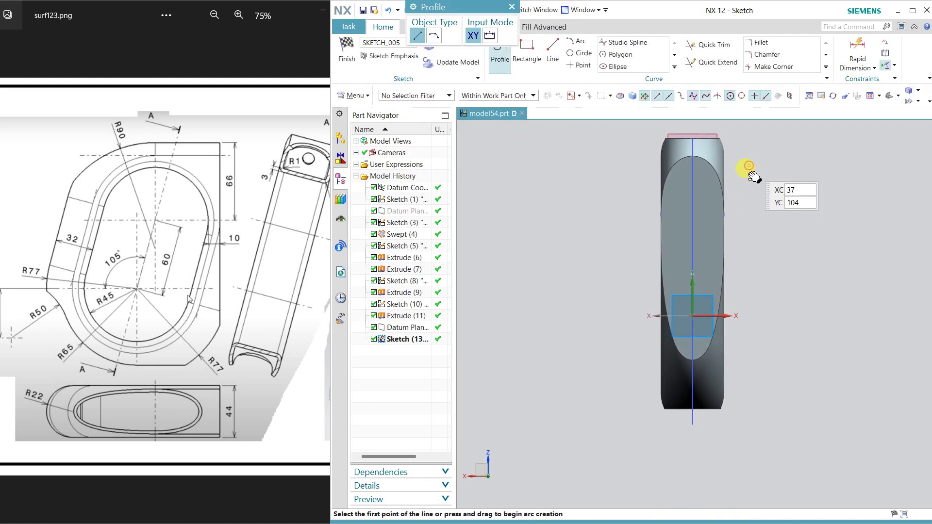
Step: Draw a circle centred on the vertical centre line near the top and set its diameter to 44
scroll(687, 255, "up", 1)
scroll(619, 235, "up", 3)
scroll(625, 240, "up", 2)
scroll(624, 239, "up", 1)
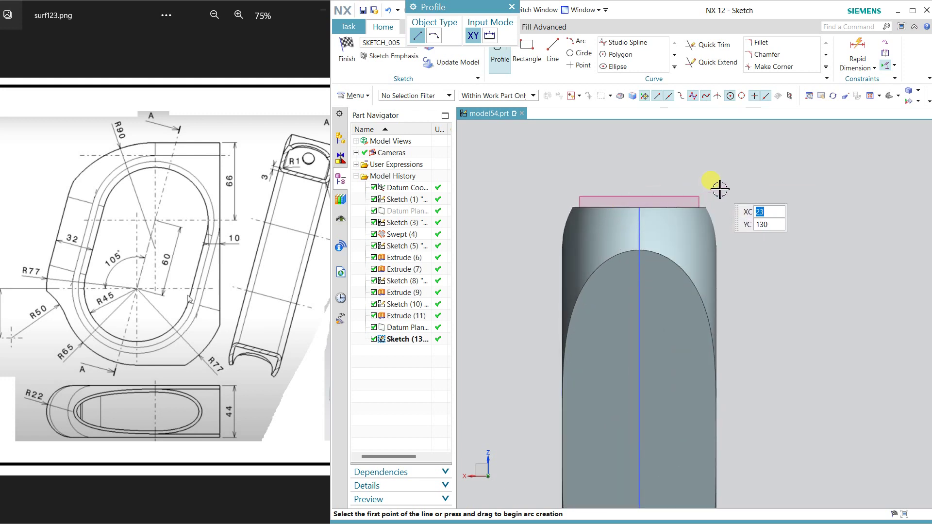
left_click(579, 54)
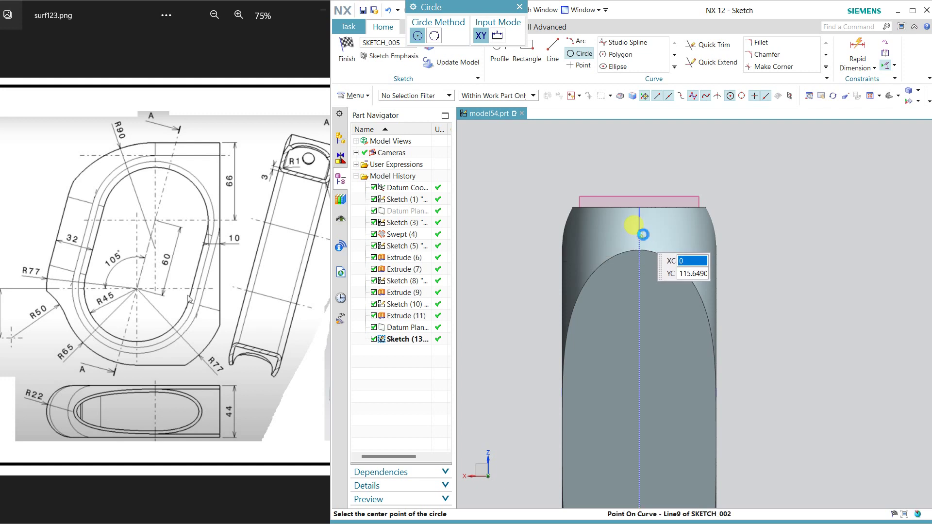
left_click(642, 234)
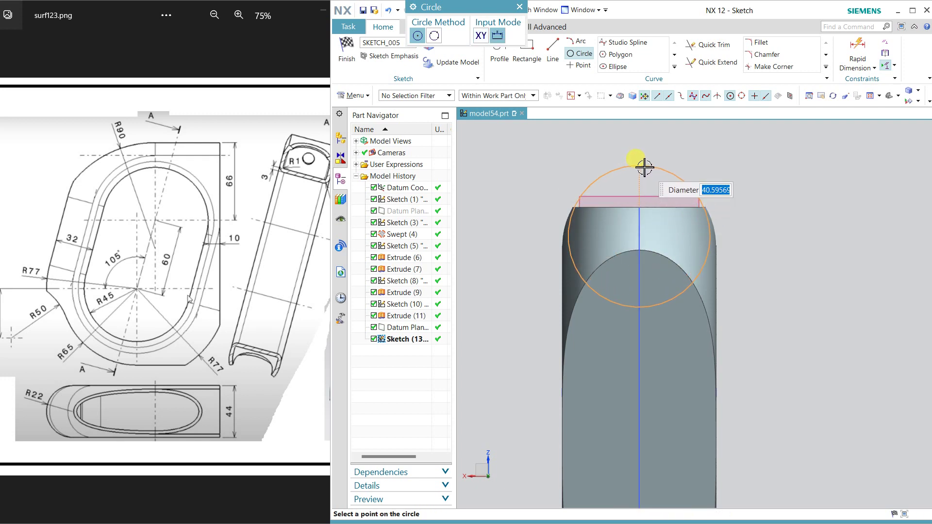
left_click(644, 167)
key("Escape")
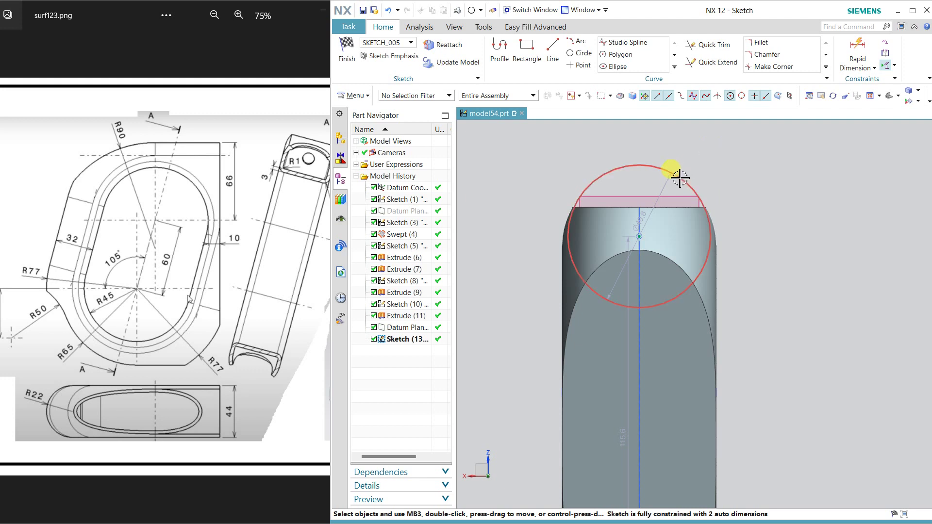
double_click(670, 182)
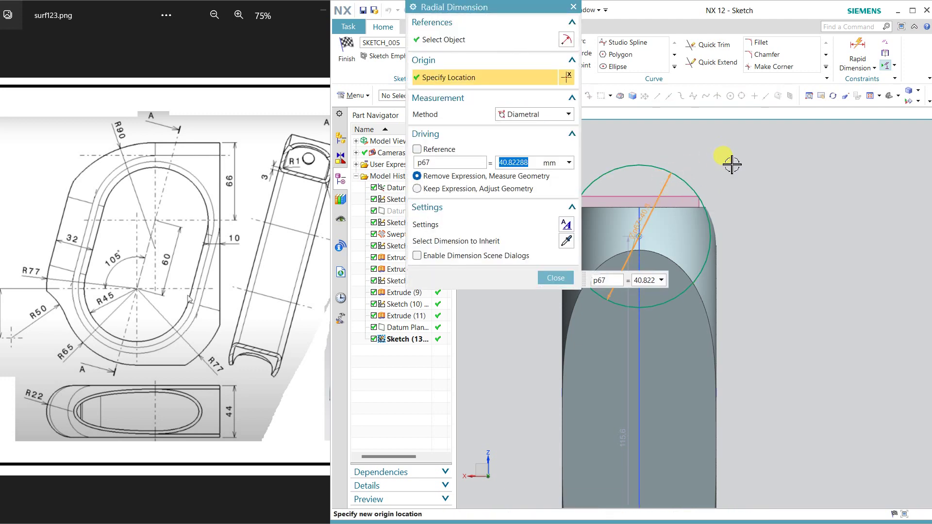
type("44")
key("Return")
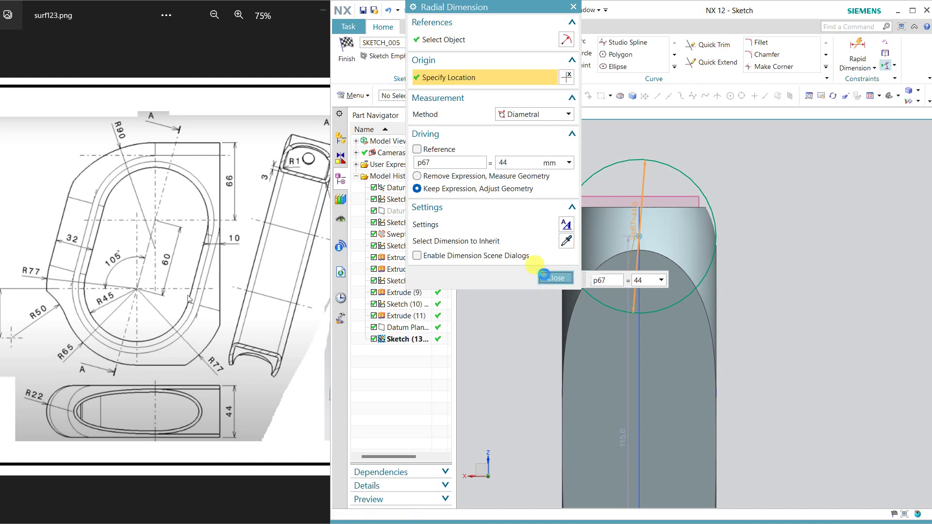
left_click(554, 279)
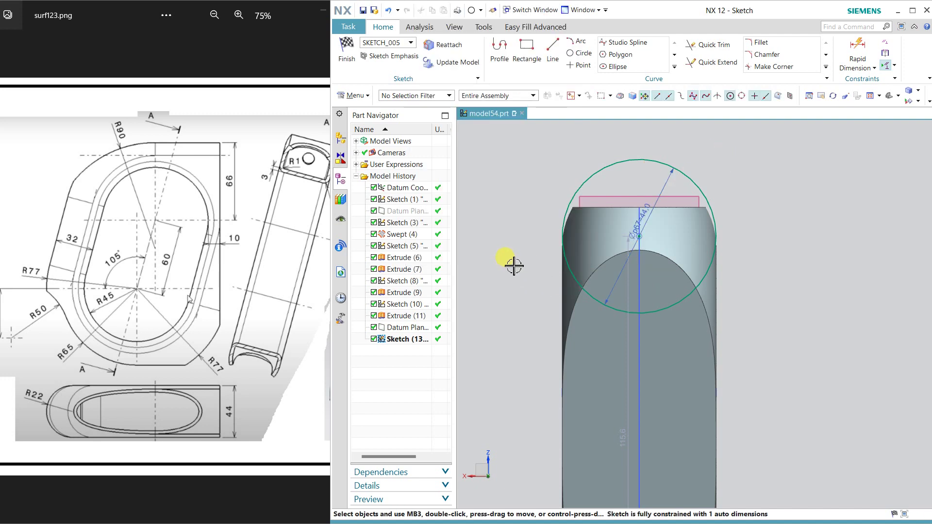
Step: Create an intersection curve between the inner swept face and the sketch plane
left_click(676, 69)
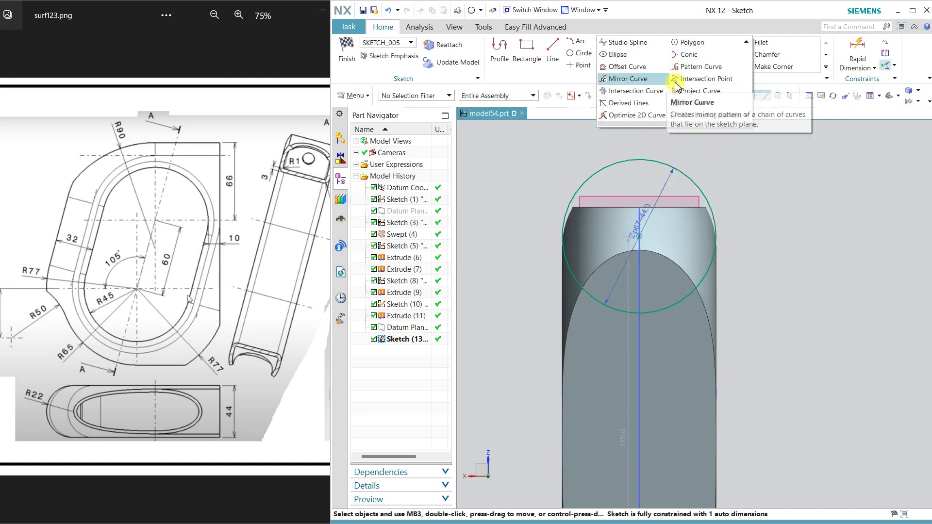
left_click(653, 91)
middle_click_drag(801, 250, 805, 249)
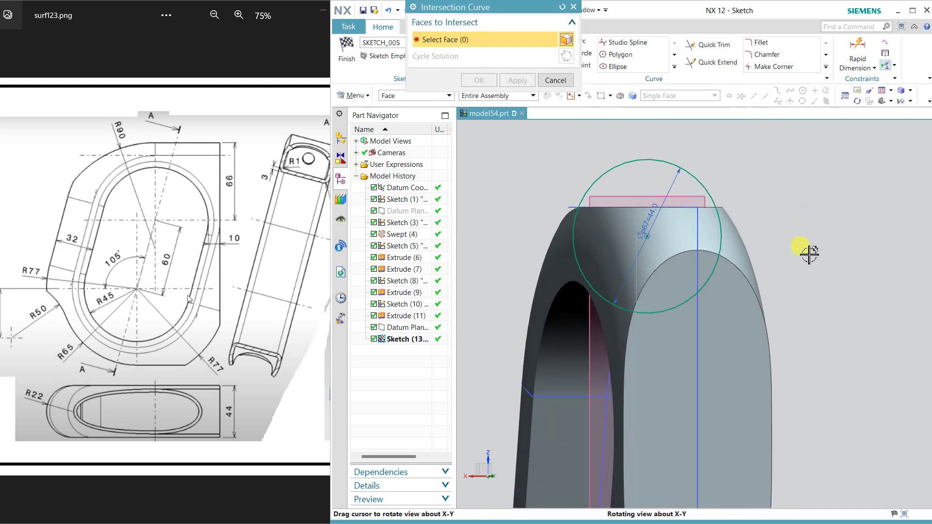
left_click(582, 331)
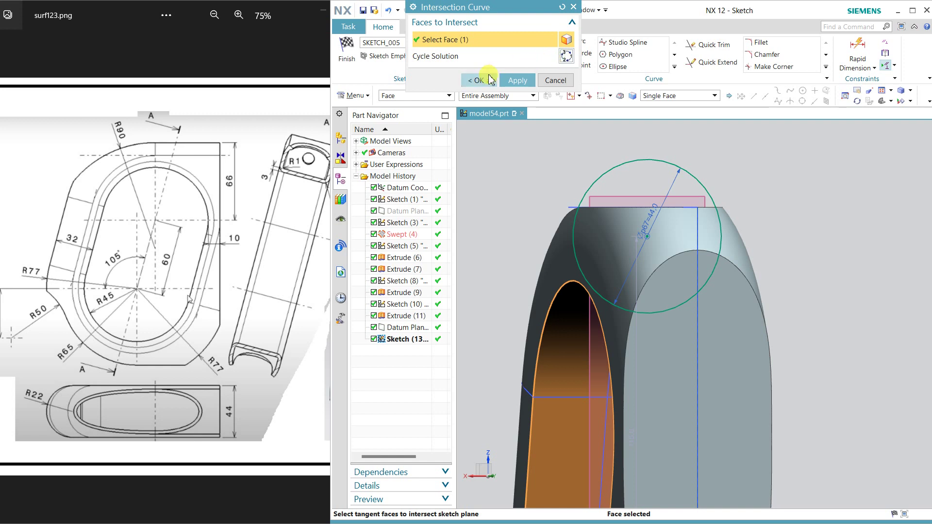
left_click(492, 80)
key("F8")
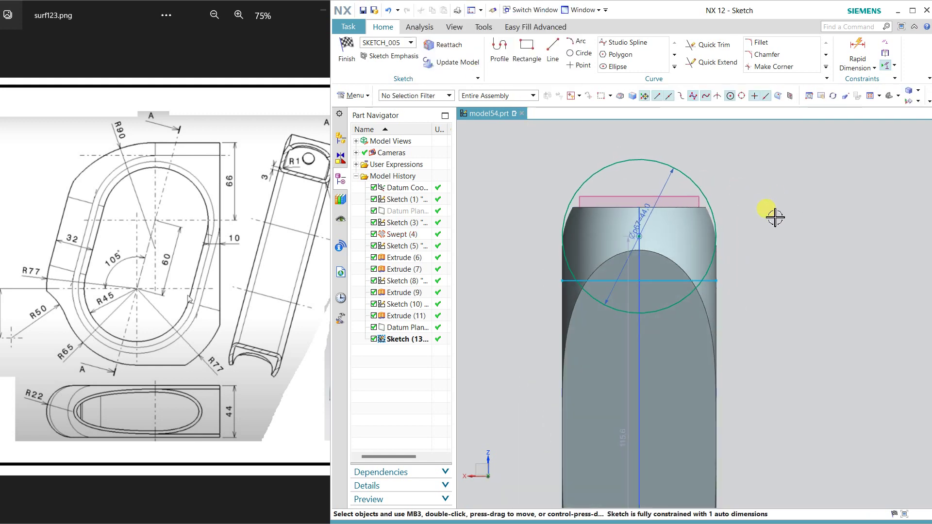
Step: Dimension the horizontal line to the top of the Ø44 circle at 32 vertically
left_click(857, 56)
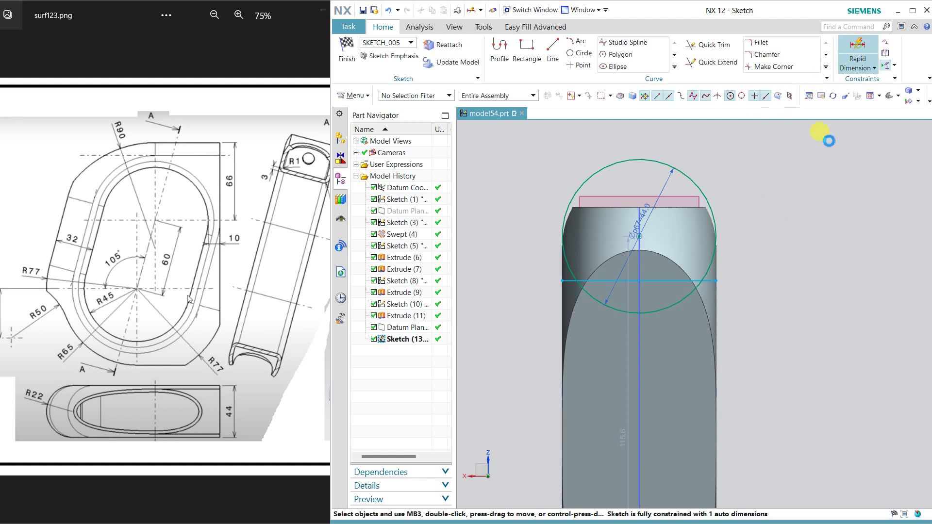
left_click(718, 272)
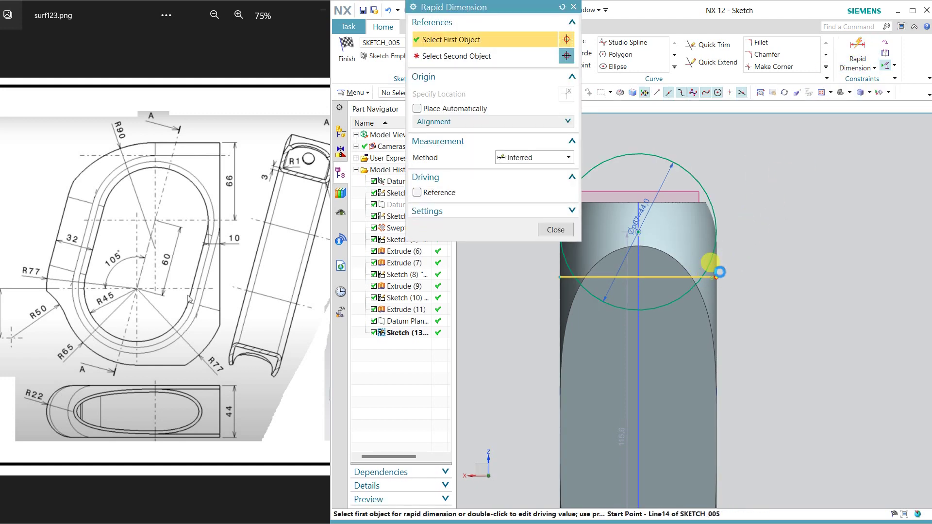
left_click(642, 153)
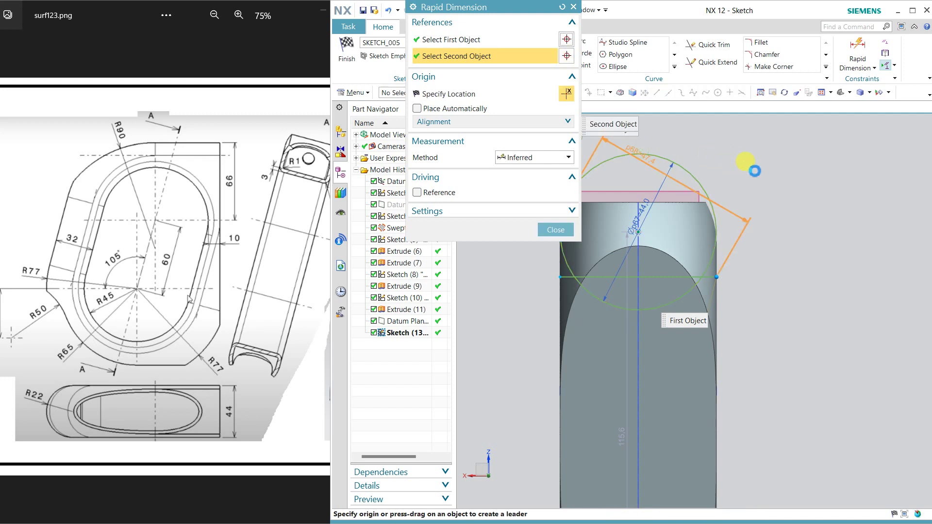
left_click(775, 188)
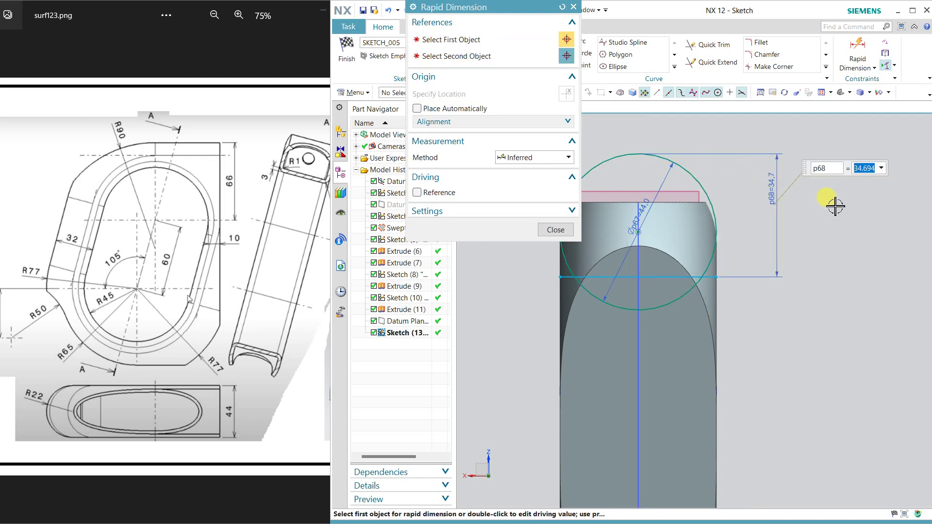
type("32")
key("Return")
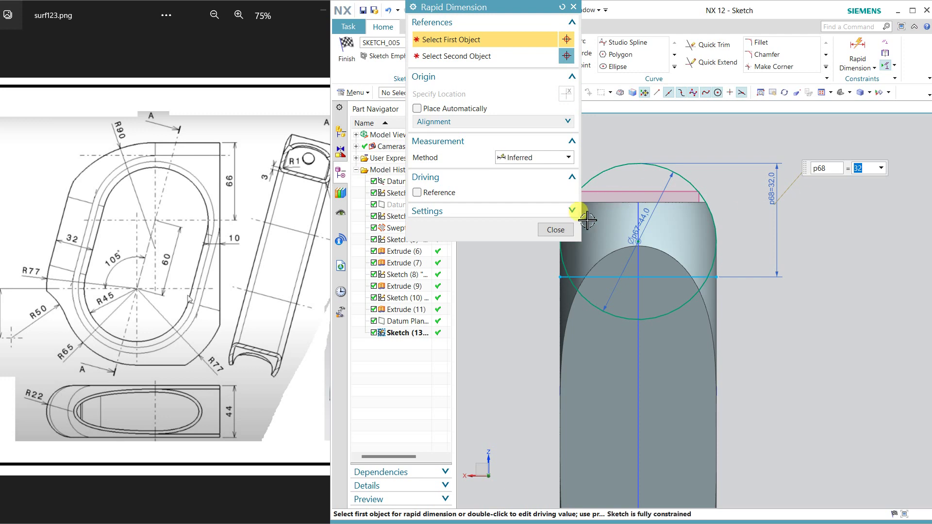
left_click(554, 228)
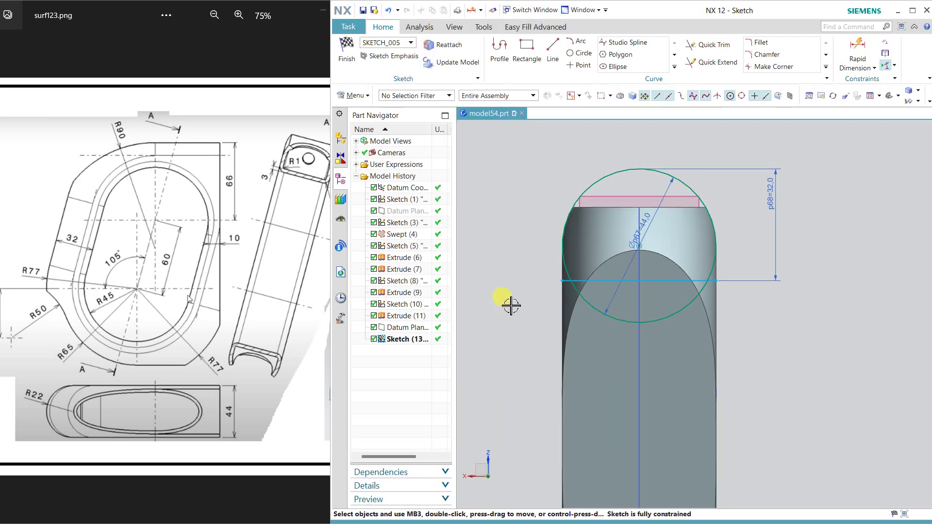
Step: Draw left and right vertical lines from the horizontal line's ends up past the circle
left_click(552, 49)
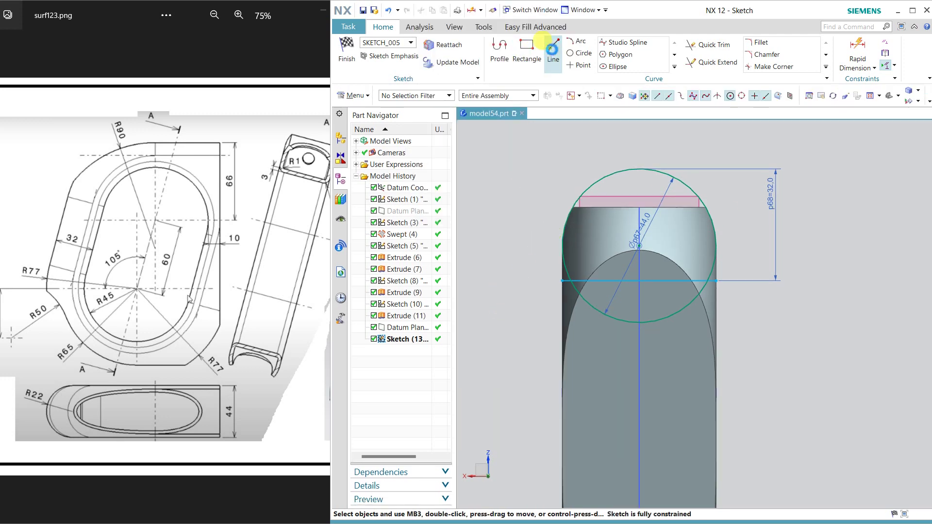
left_click(563, 281)
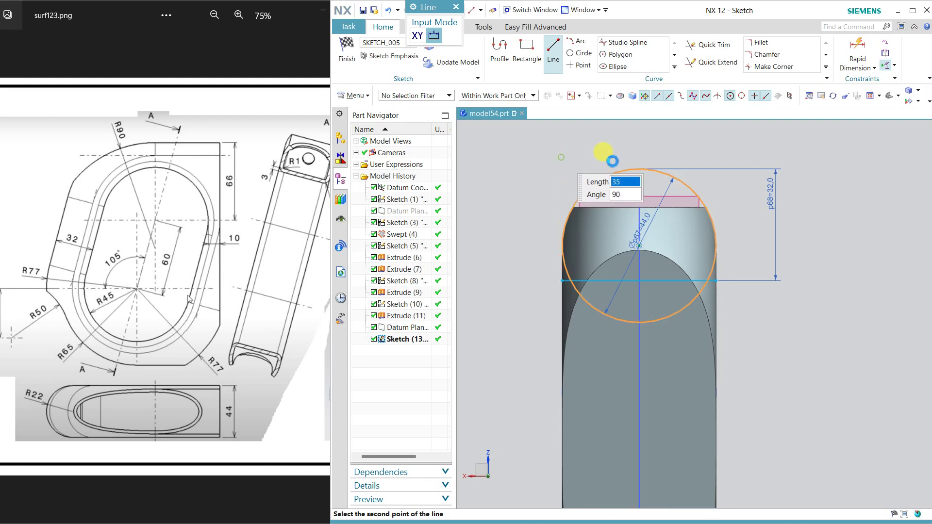
left_click(612, 160)
left_click(714, 277)
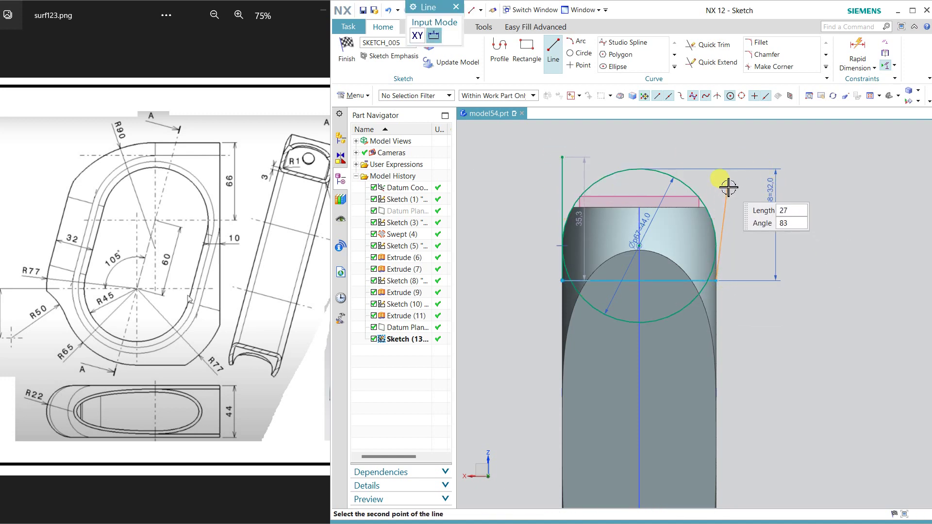
left_click(743, 165)
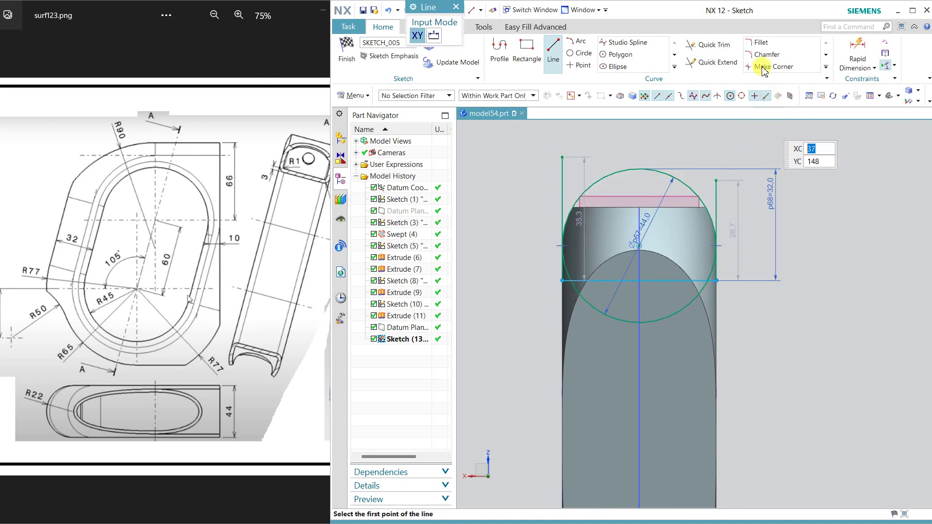
left_click(703, 45)
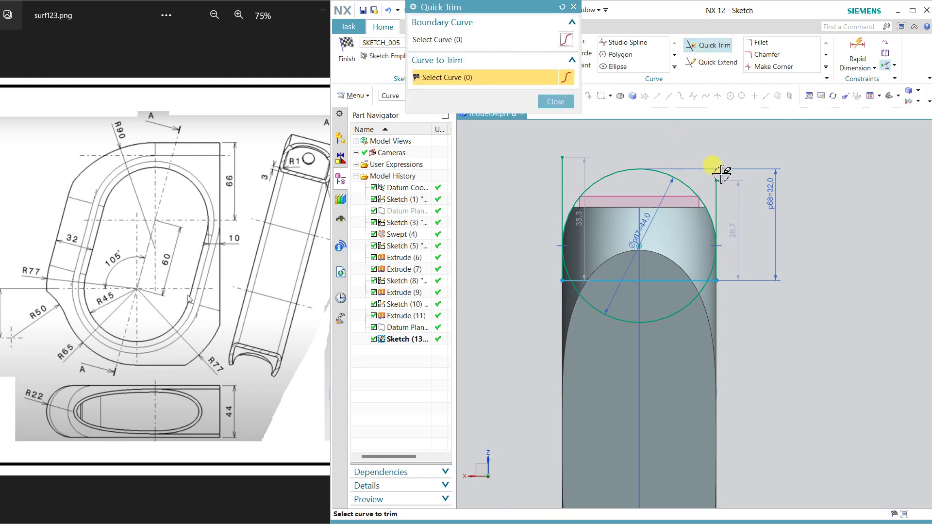
left_click(553, 103)
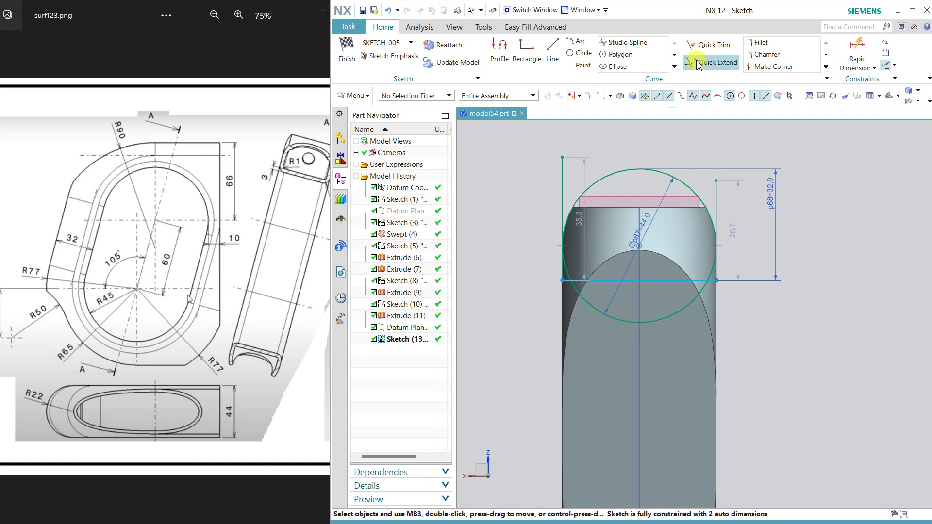
left_click(675, 66)
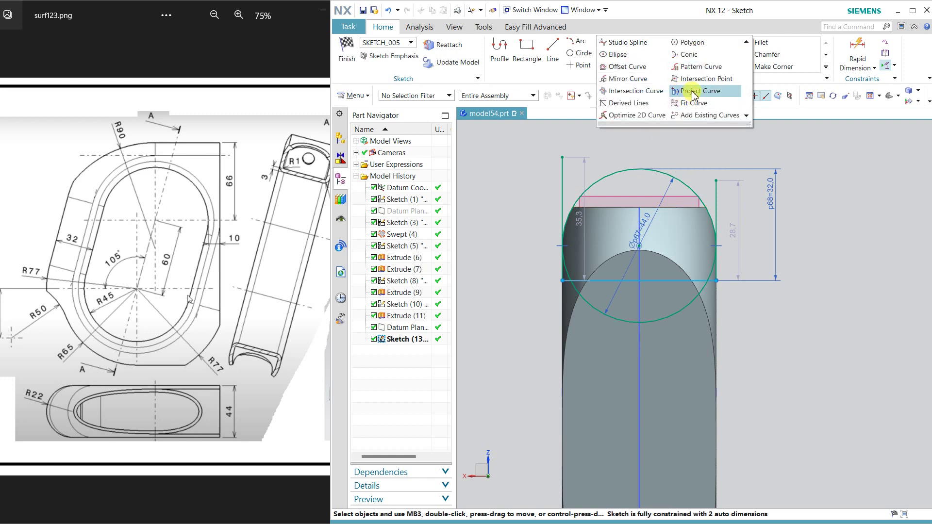
Step: Project the body's top edge into the sketch as a line
left_click(684, 91)
left_click(651, 205)
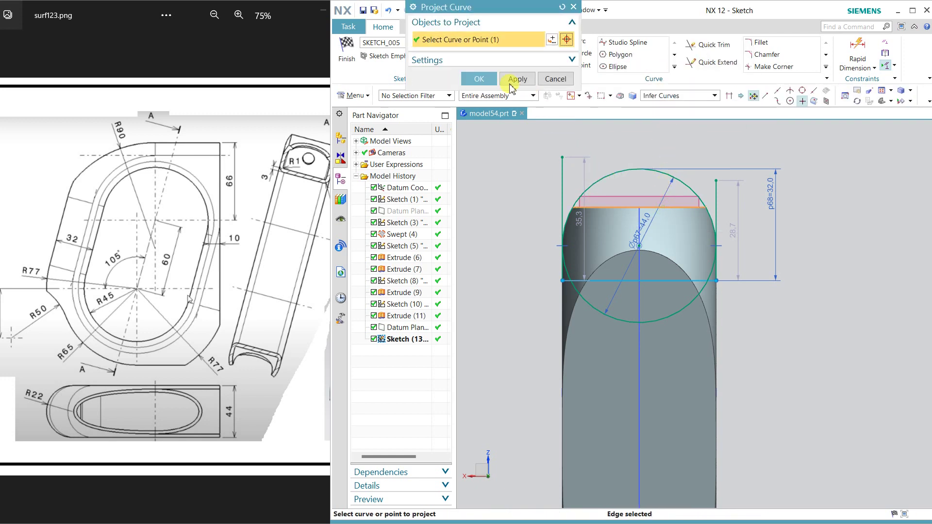
left_click(491, 79)
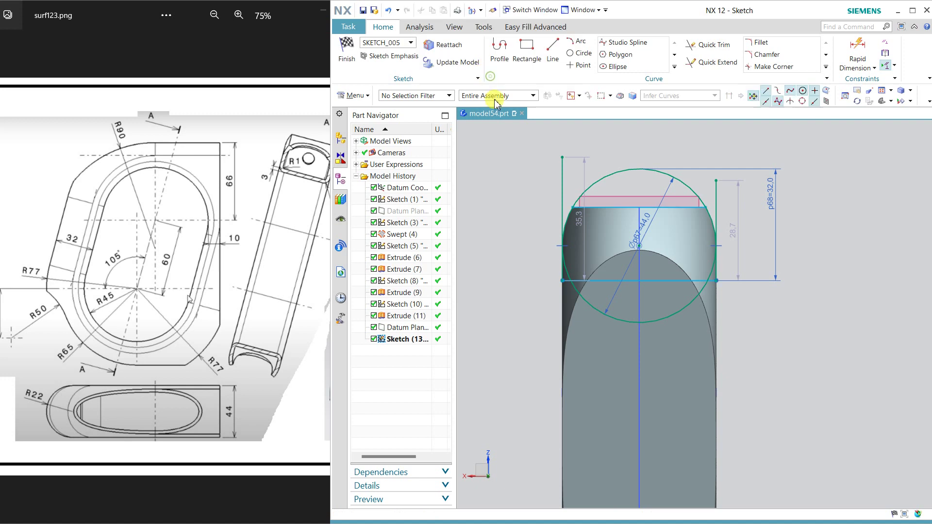
Step: Trim the circle's upper arc with Quick Trim, then undo it to restore the arc
left_click(710, 45)
left_click(656, 170)
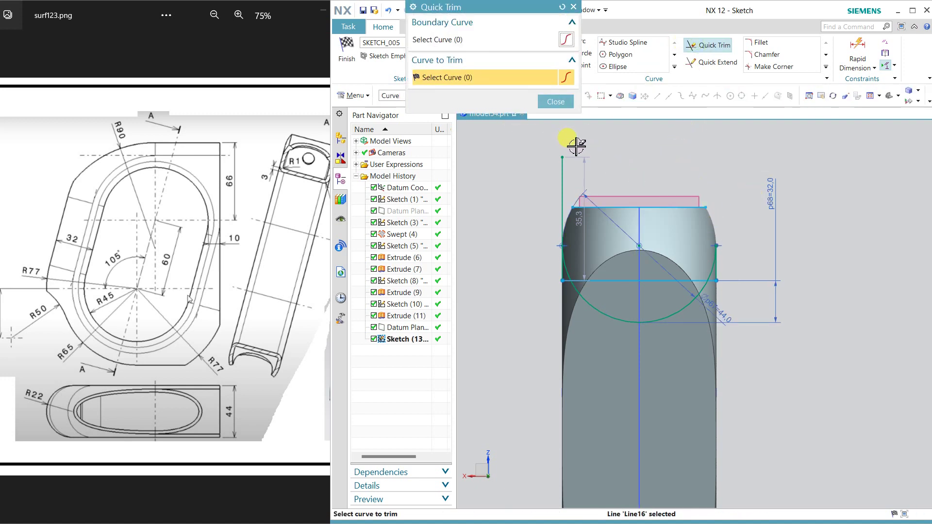
left_click(562, 195)
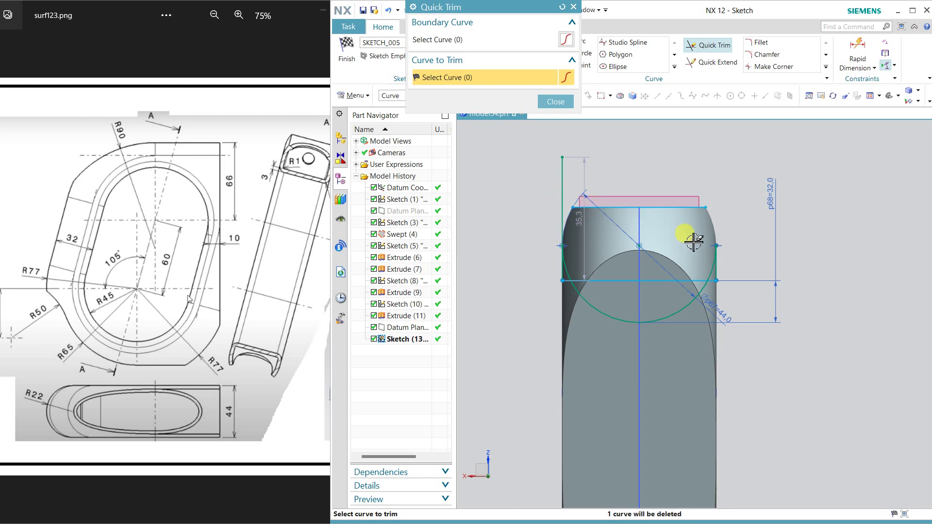
left_click(540, 100)
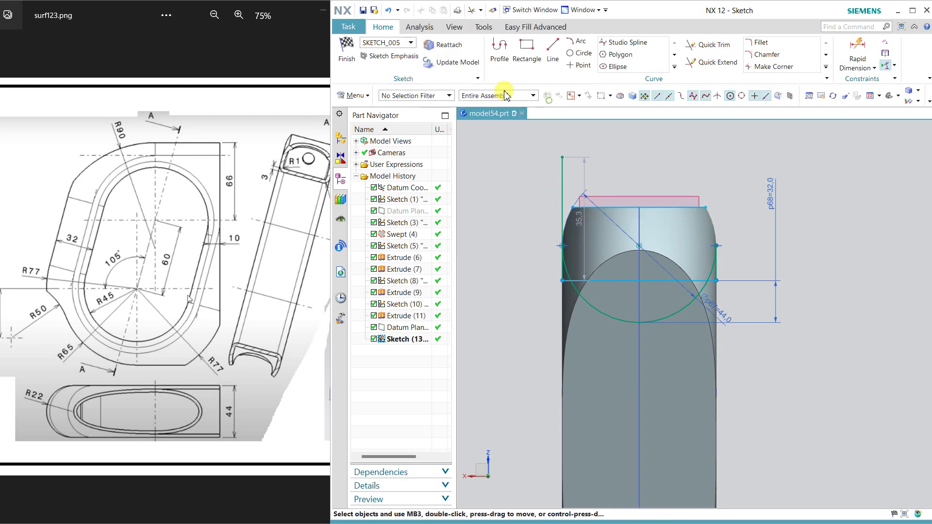
left_click(393, 12)
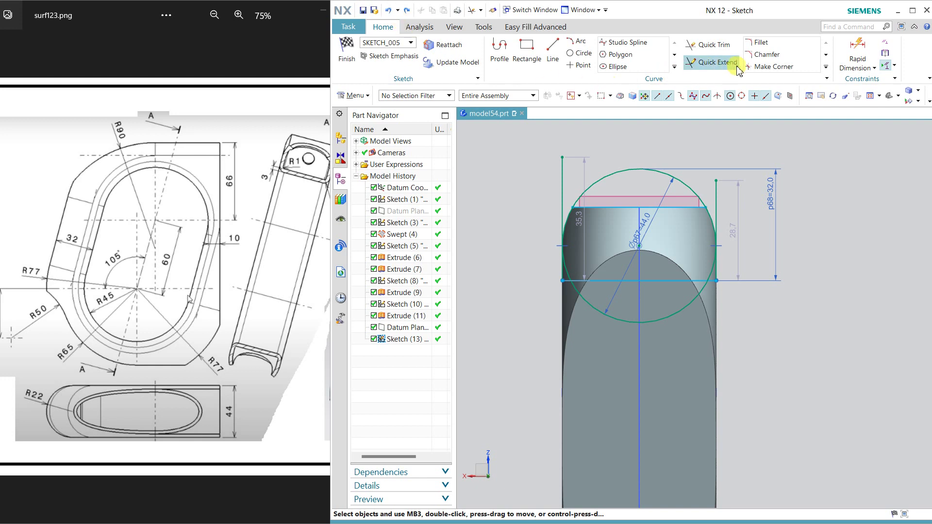
Step: Quick Extend the projected top line to meet both vertical side lines, spanning 44
left_click(706, 62)
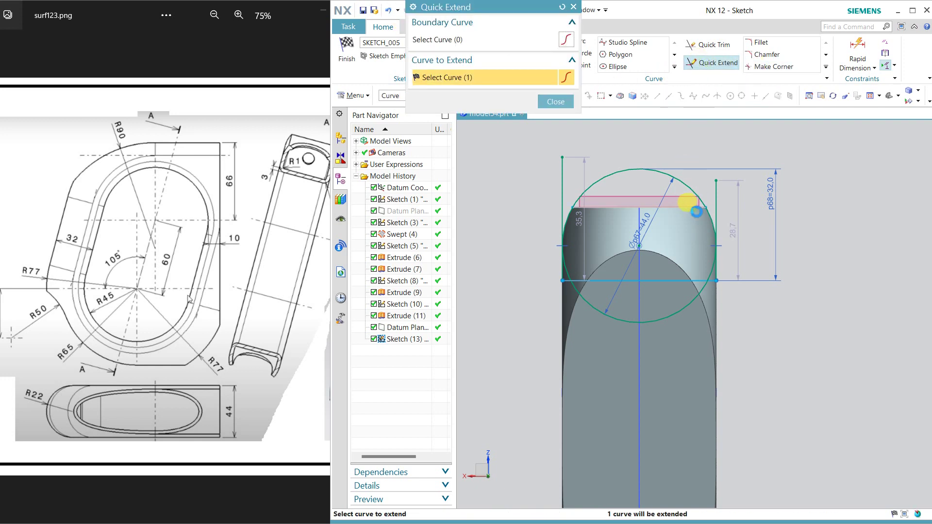
left_click(692, 207)
left_click(554, 287)
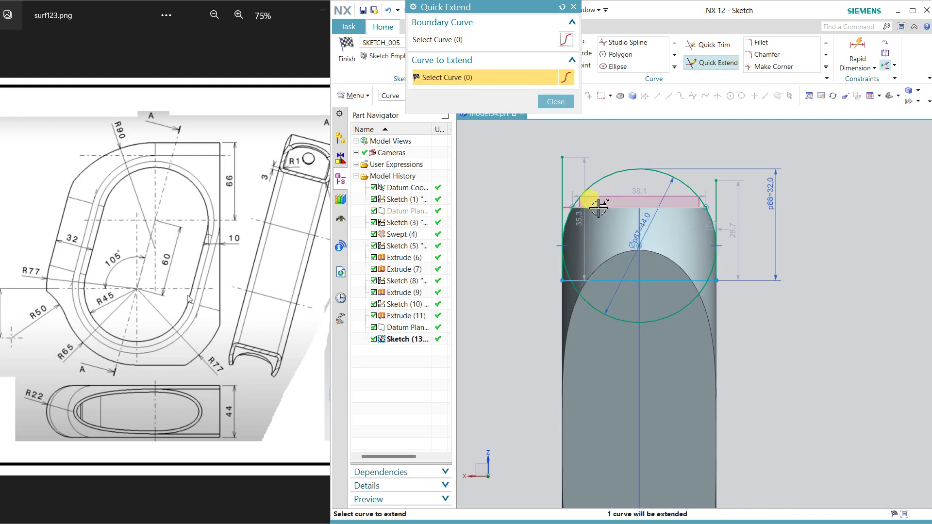
left_click(594, 208)
left_click(693, 207)
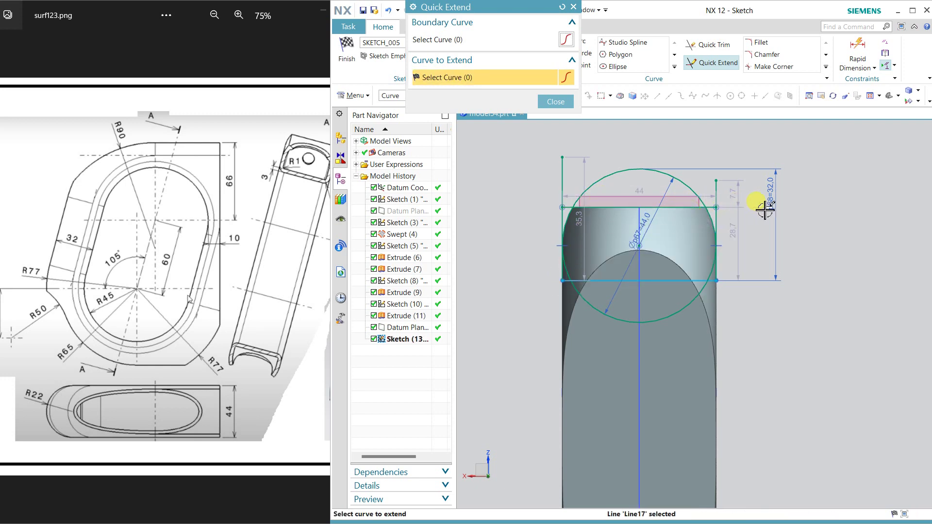
left_click(555, 101)
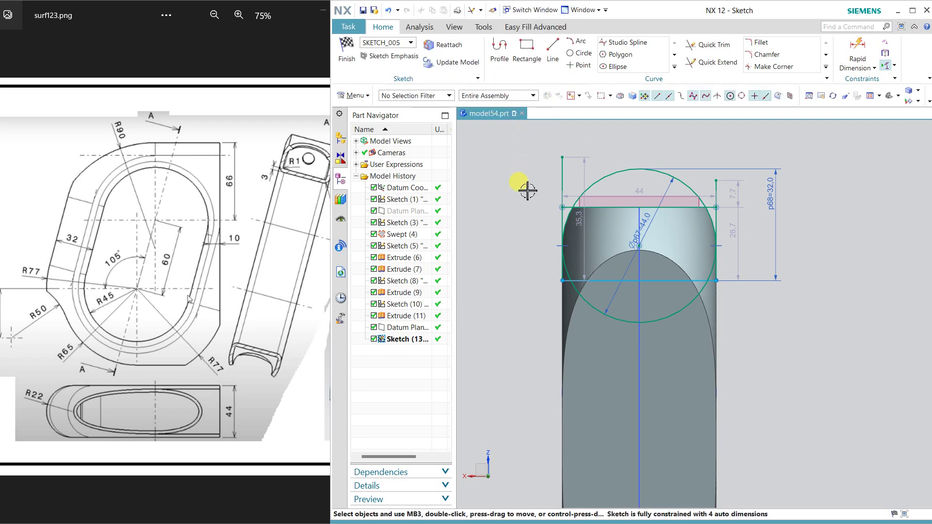
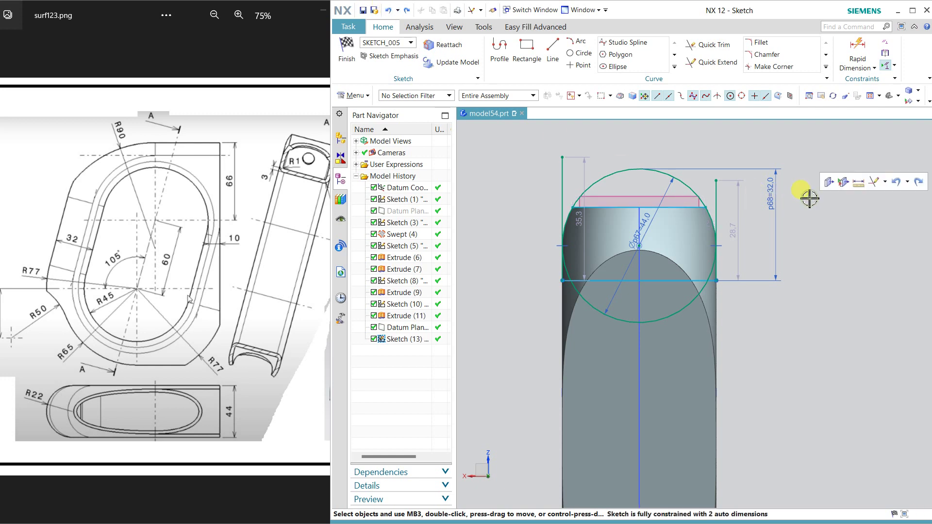
Step: Quick Trim away the top arc of the circle
left_click(704, 44)
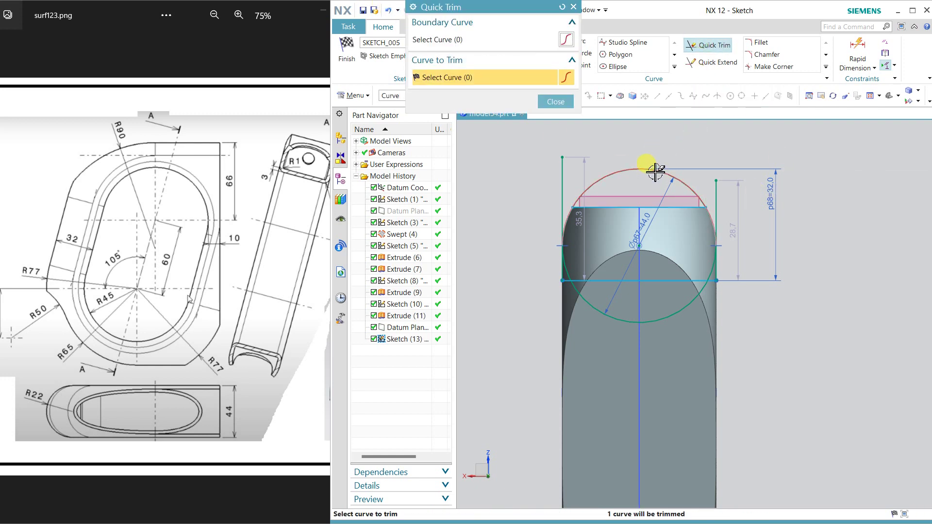
left_click(655, 172)
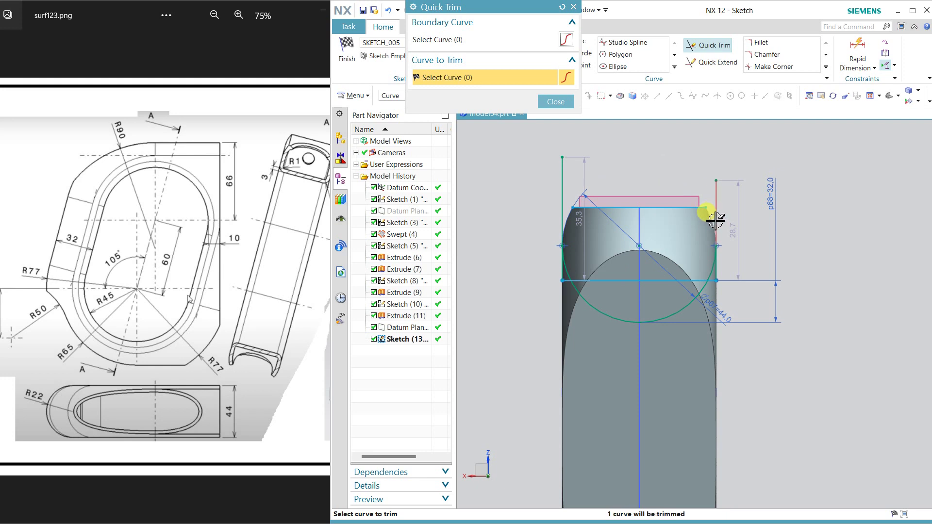
left_click(555, 102)
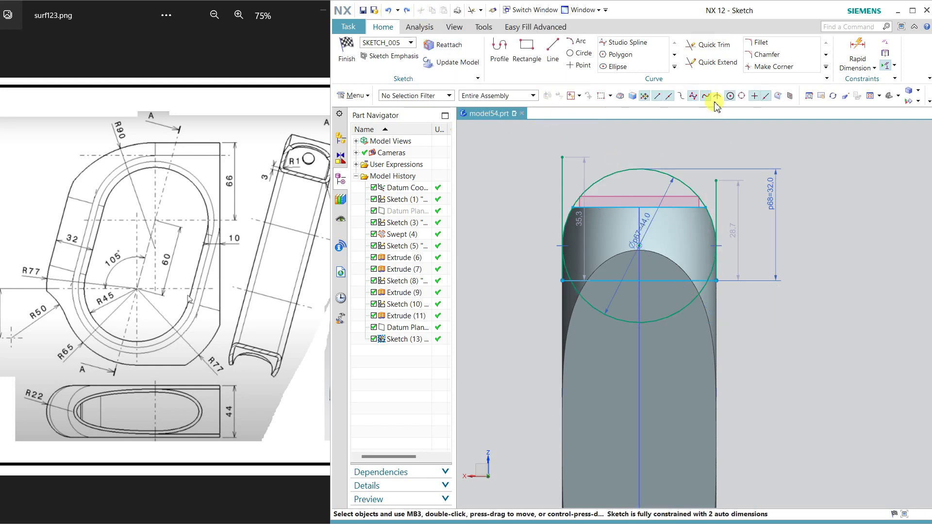
Step: Trim off both vertical lines and the circle portions below the horizontal line
left_click(697, 45)
left_click(718, 196)
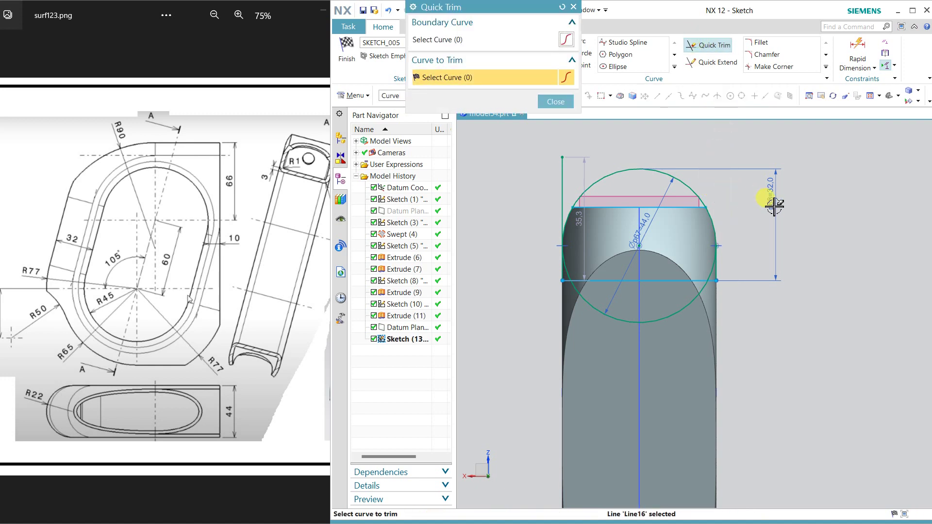
left_click(562, 165)
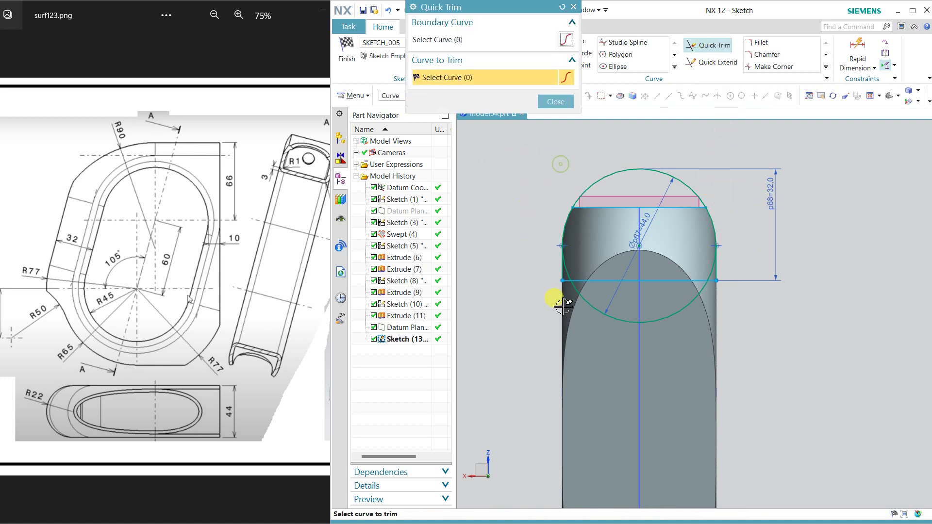
left_click(621, 316)
left_click(573, 270)
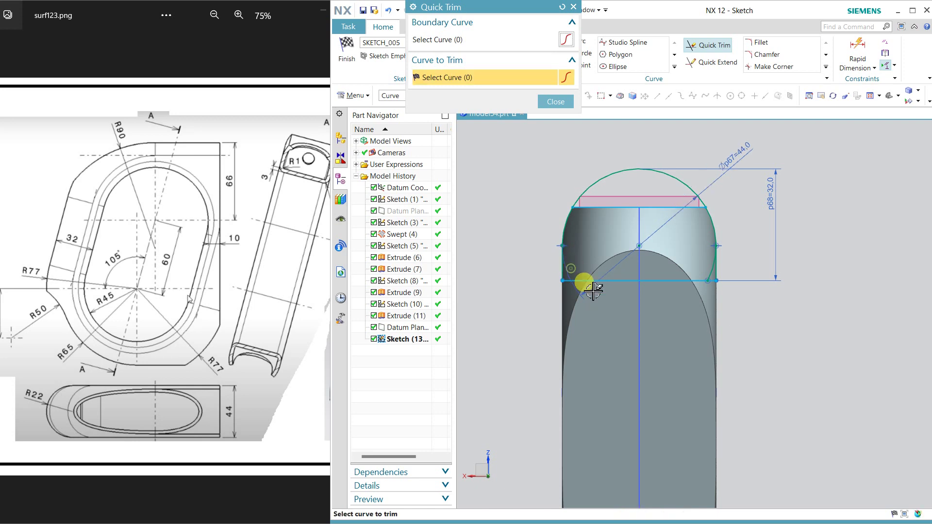
left_click(712, 270)
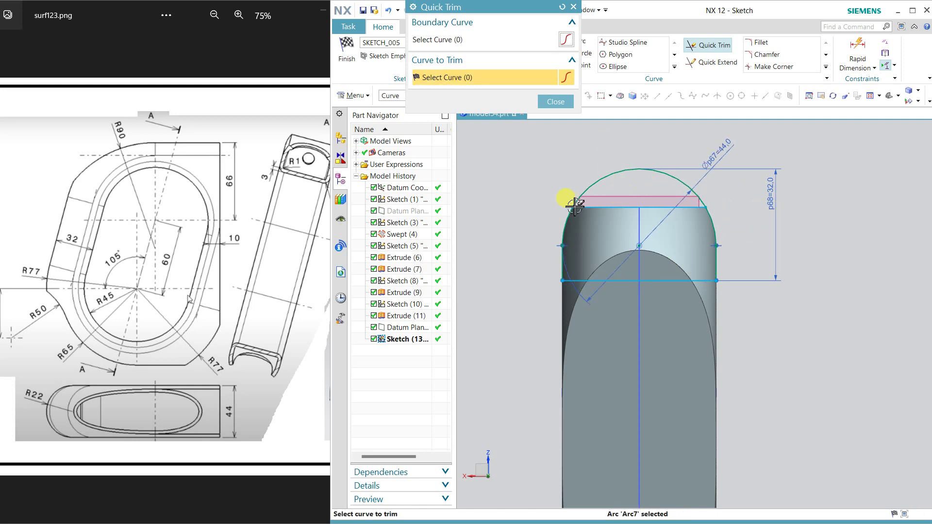
middle_click_drag(524, 193, 536, 197)
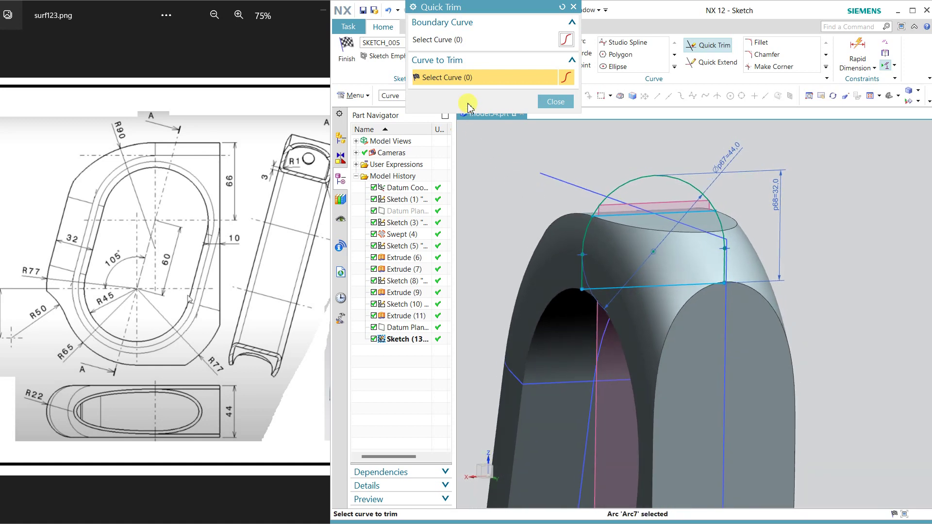
left_click(568, 103)
Step: Finish the sketch and hide the Swept (4) body with Ctrl+B
left_click(347, 53)
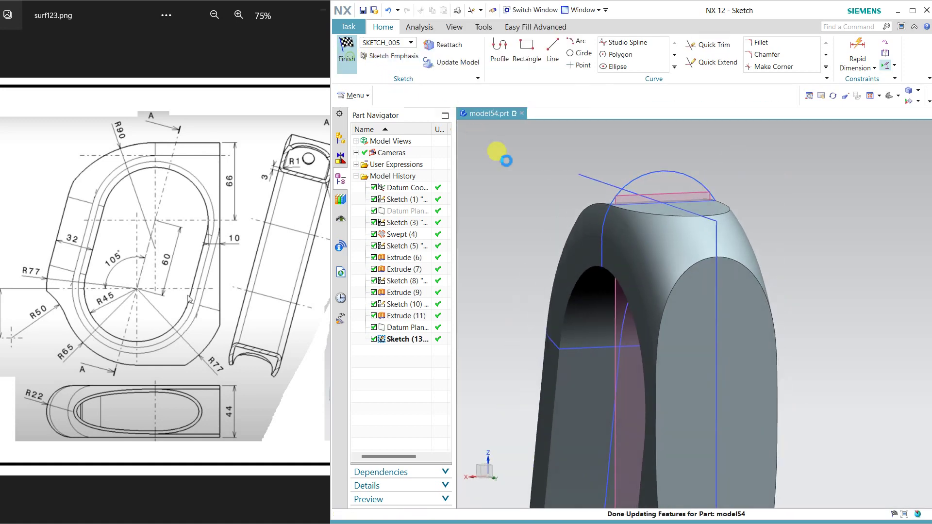
middle_click_drag(566, 238, 588, 240)
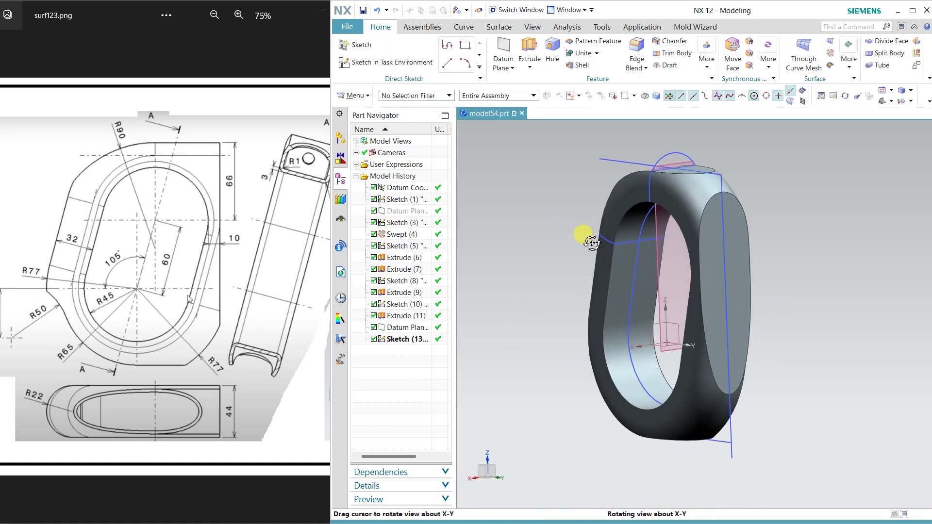
scroll(669, 146, "down", 5)
left_click(709, 241)
key("ctrl+b")
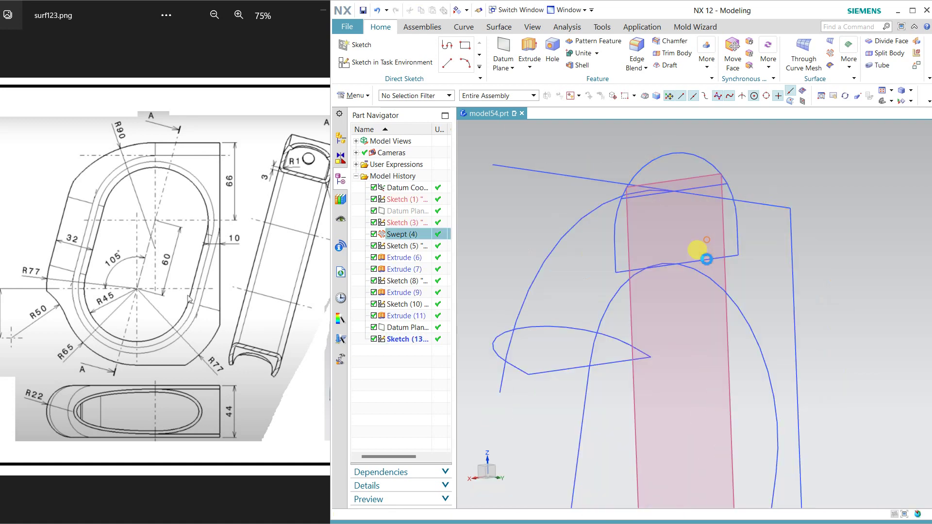
Step: Try an Extrude with the Region Boundary Curves selection rule, then cancel it
left_click(529, 53)
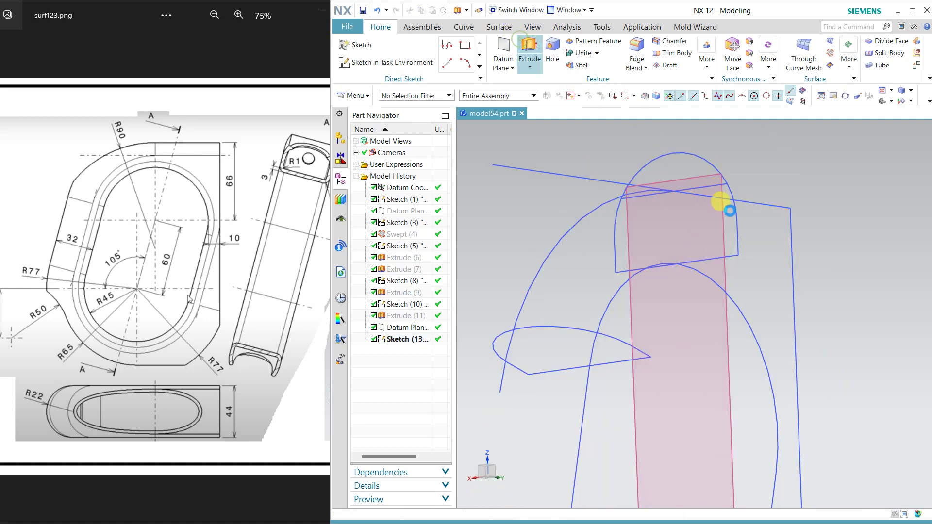
left_click(680, 93)
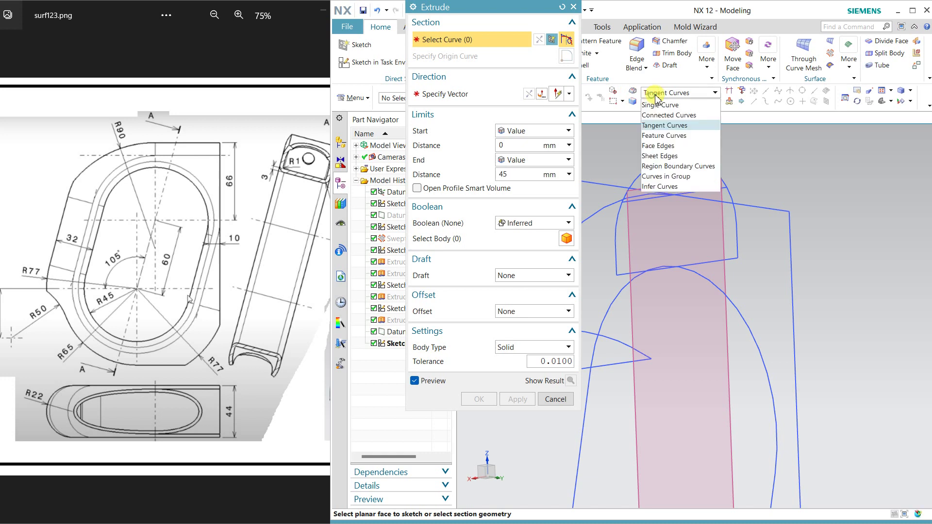
left_click(686, 166)
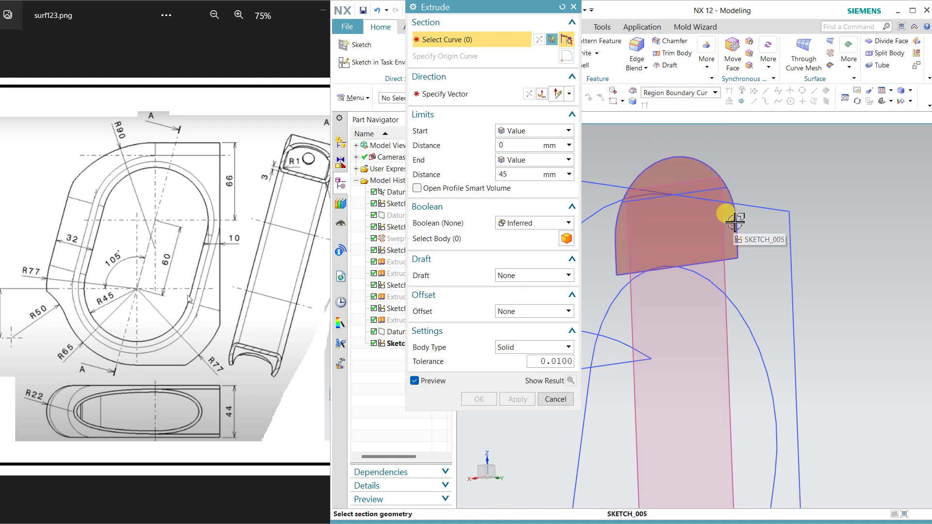
scroll(728, 184, "up", 1)
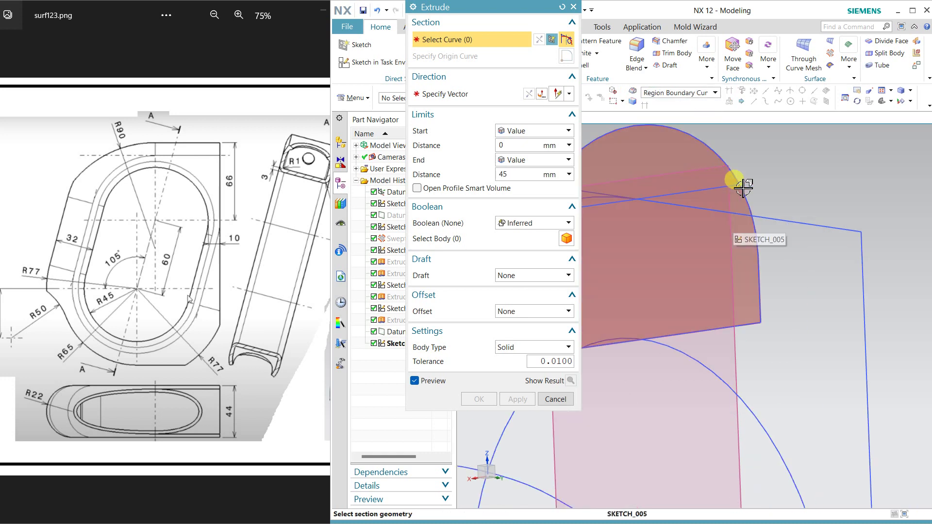
scroll(754, 177, "up", 2)
scroll(725, 183, "up", 1)
scroll(719, 254, "up", 1)
scroll(716, 251, "down", 2)
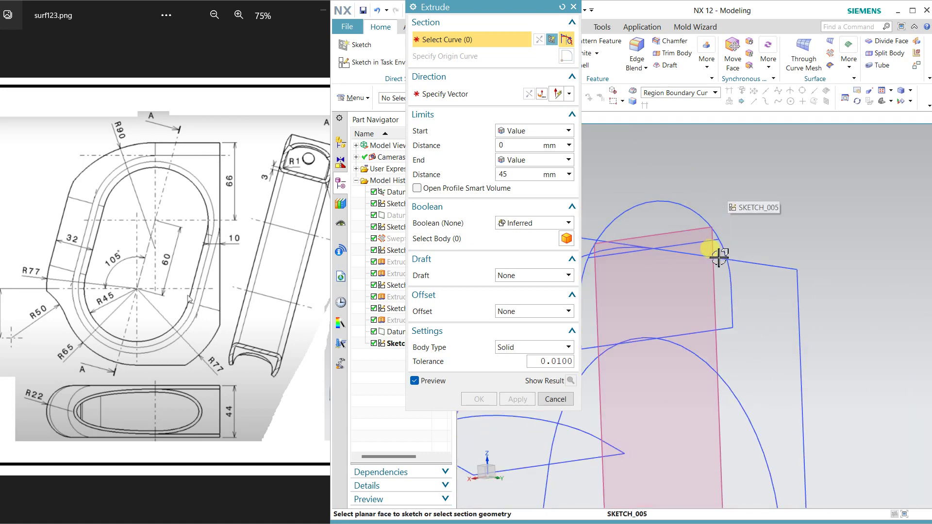
scroll(679, 281, "down", 1)
scroll(664, 262, "up", 1)
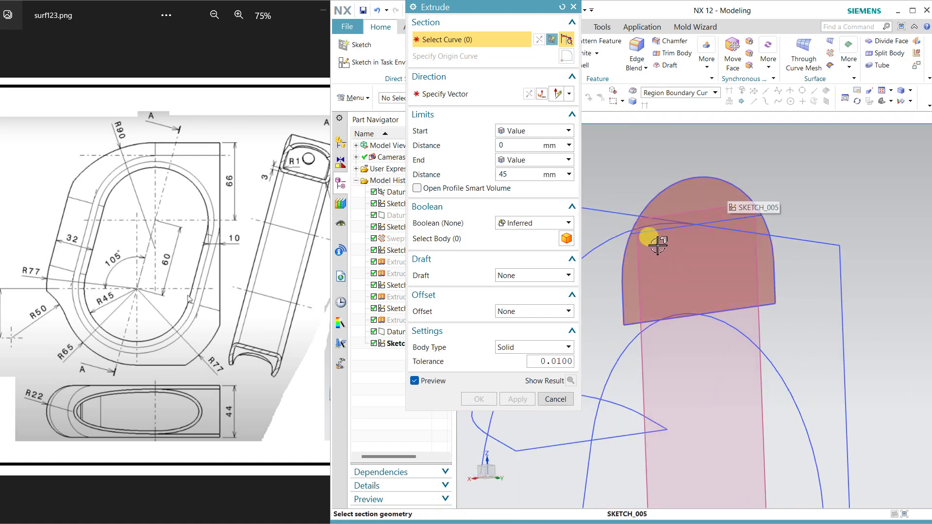
left_click(555, 399)
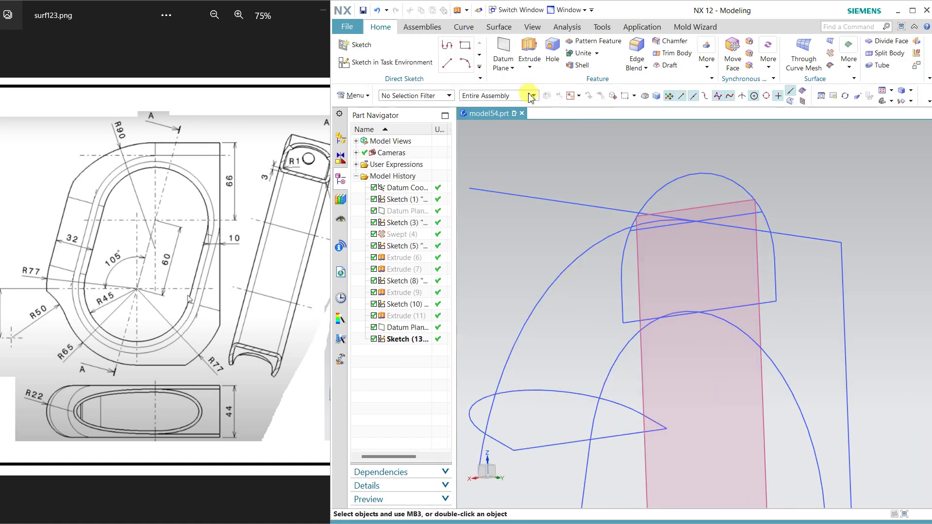
Step: Retry Extrude picking the dome arc, vertical edge and bottom edge as single curves, then cancel
left_click(517, 39)
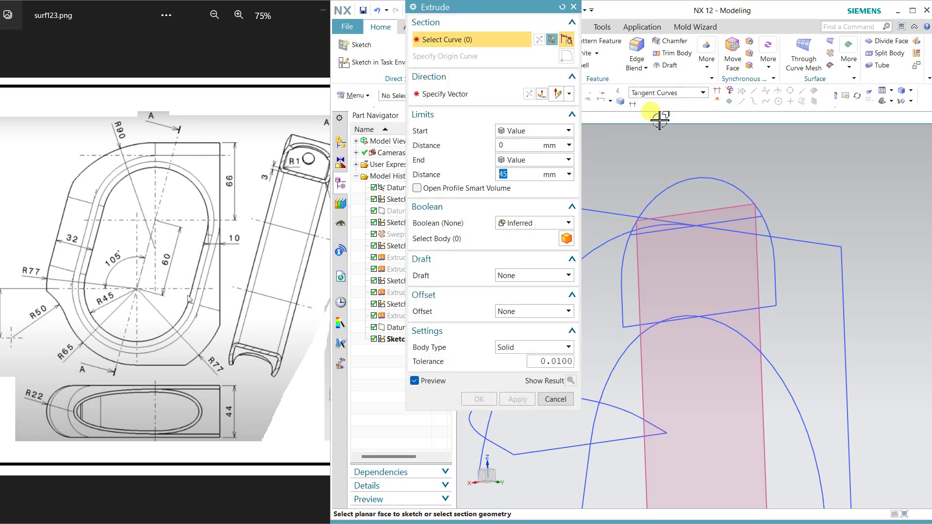
left_click(686, 90)
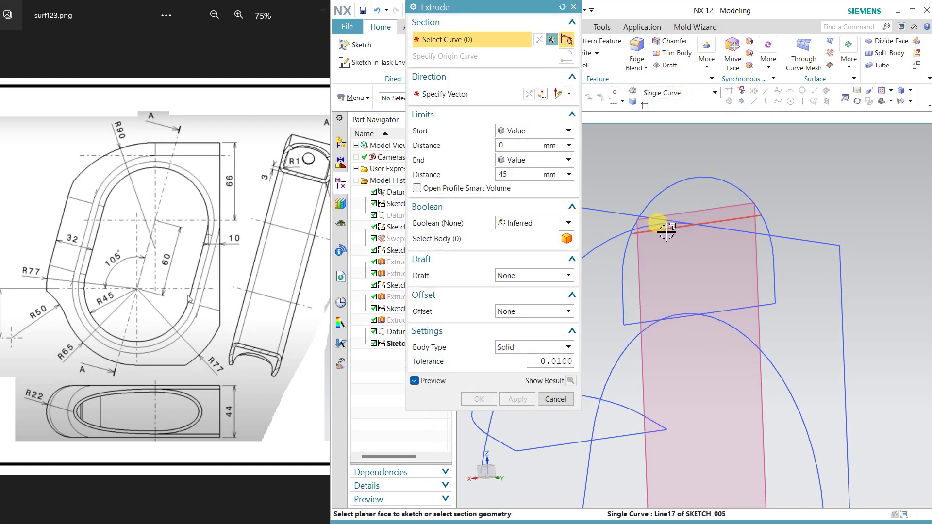
left_click(625, 245)
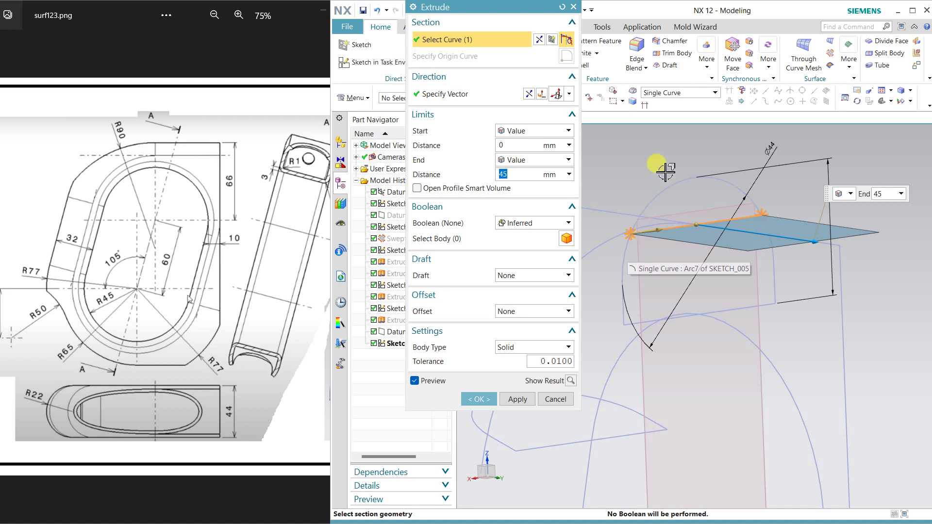
left_click(644, 106)
left_click(624, 243)
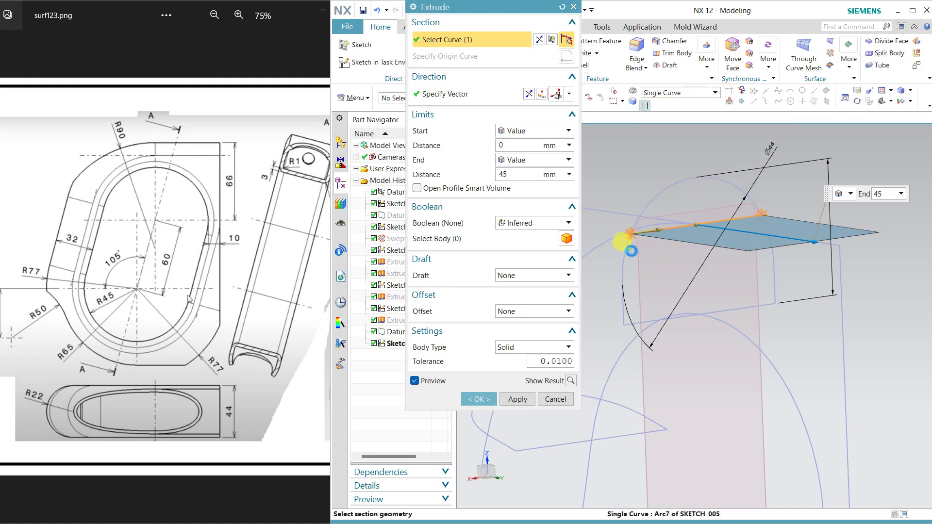
left_click(625, 299)
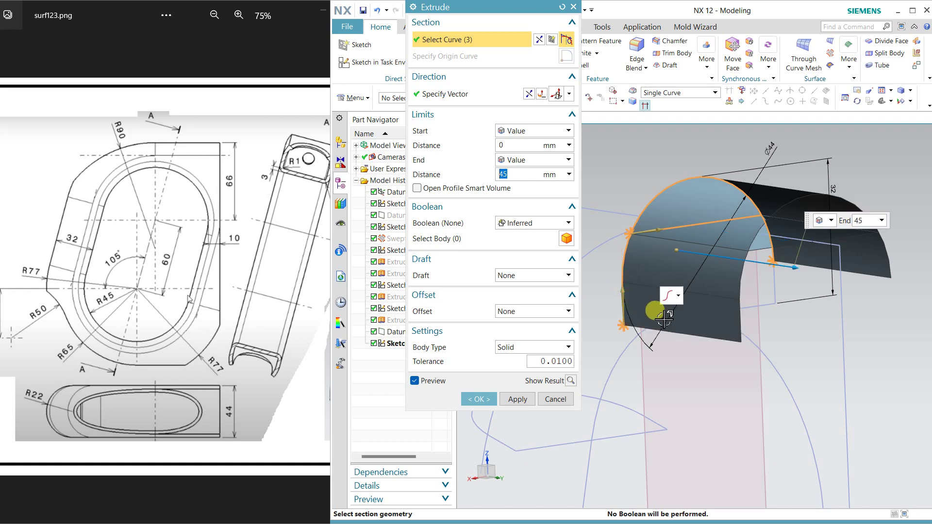
left_click(666, 320)
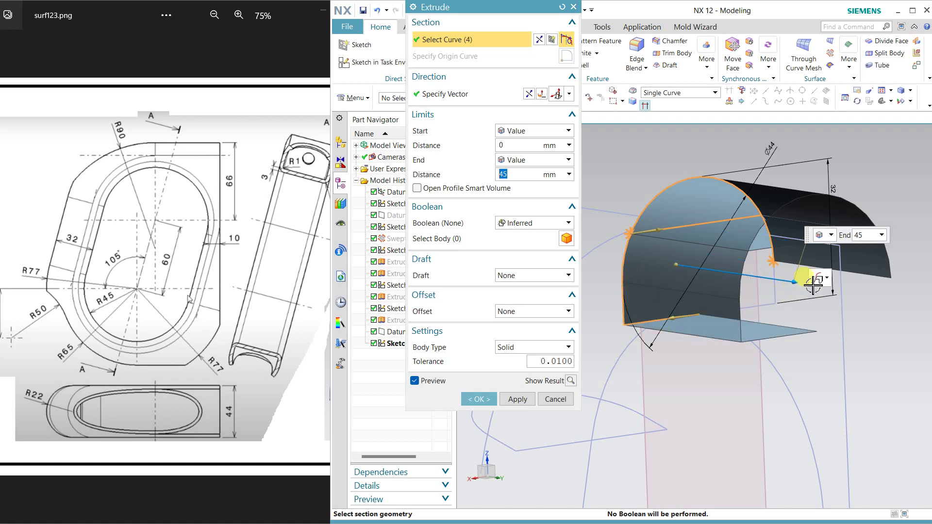
left_click(553, 399)
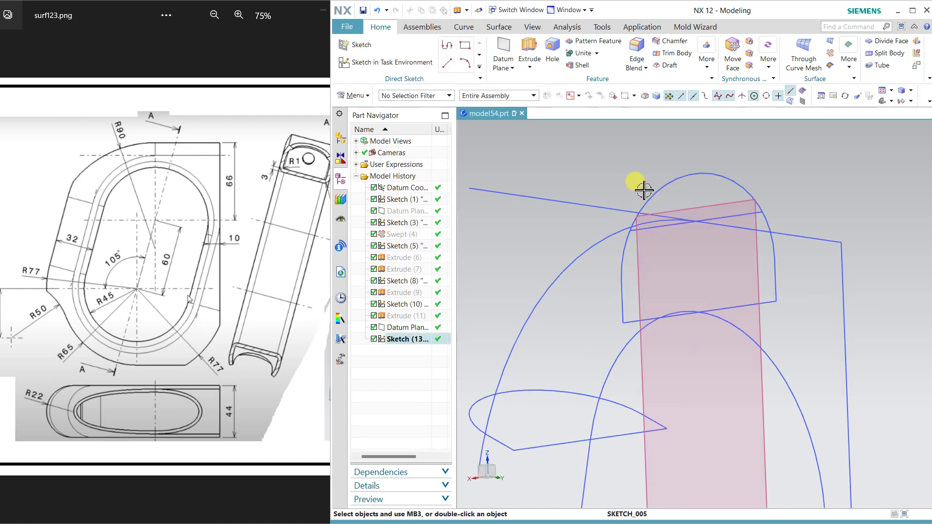
Step: Reopen the dome sketch and convert its horizontal line to a reference line
double_click(658, 187)
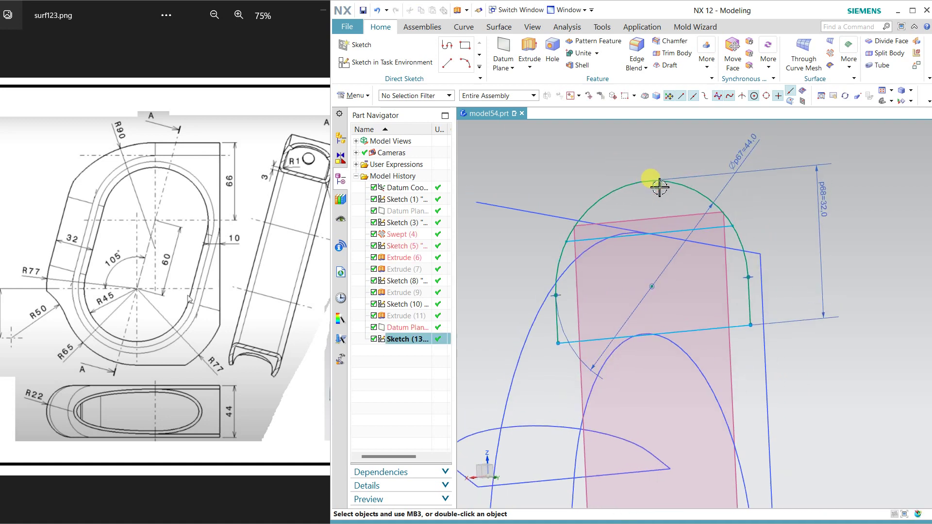
scroll(532, 288, "up", 1)
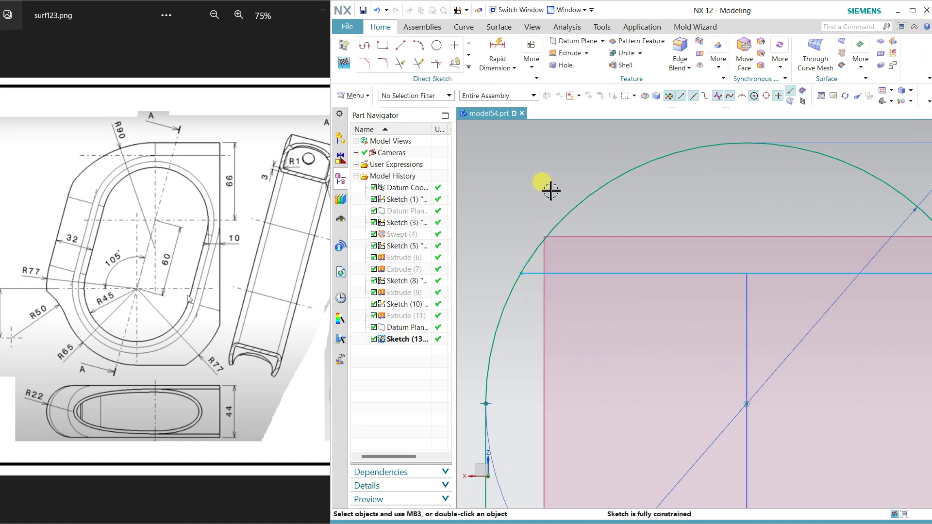
left_click(398, 45)
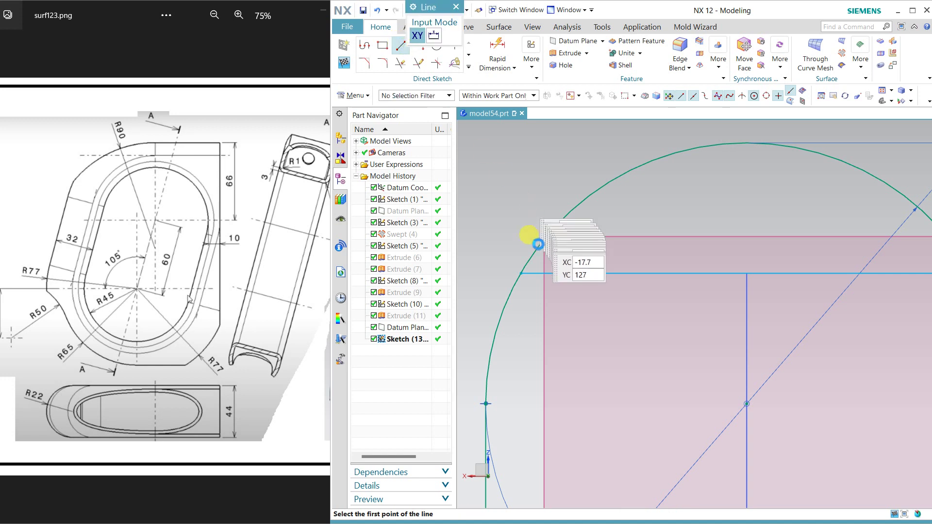
key("Escape")
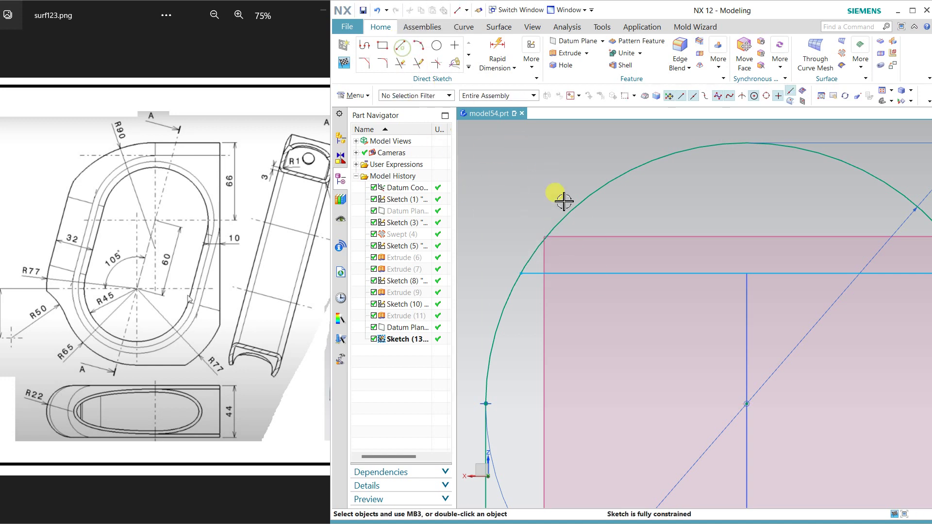
left_click(596, 274)
left_click(596, 276)
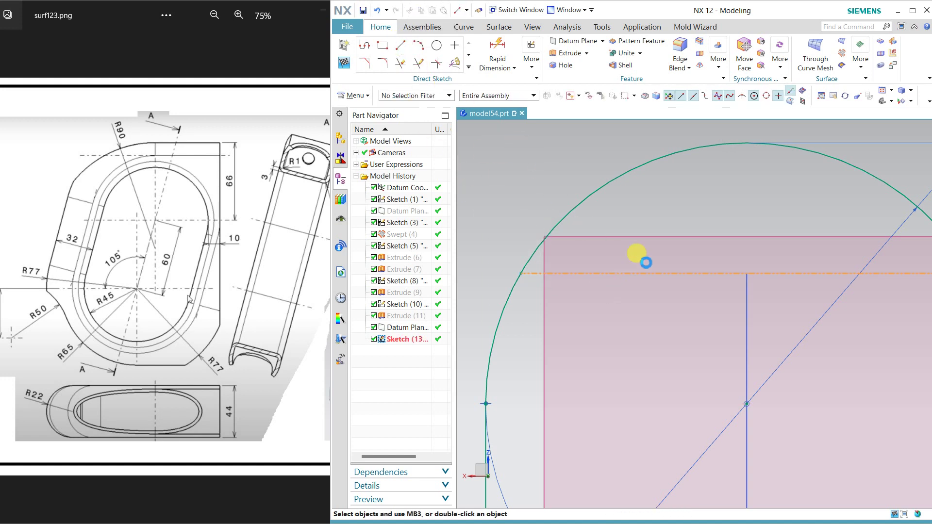
Step: Draw a horizontal line across the circle, constrained to the vertical line's top endpoint
left_click(399, 44)
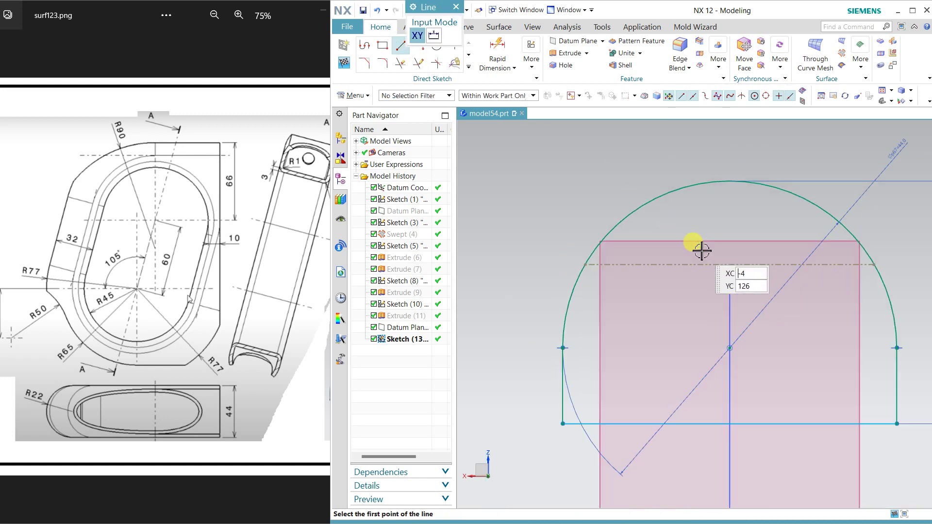
scroll(689, 249, "down", 2)
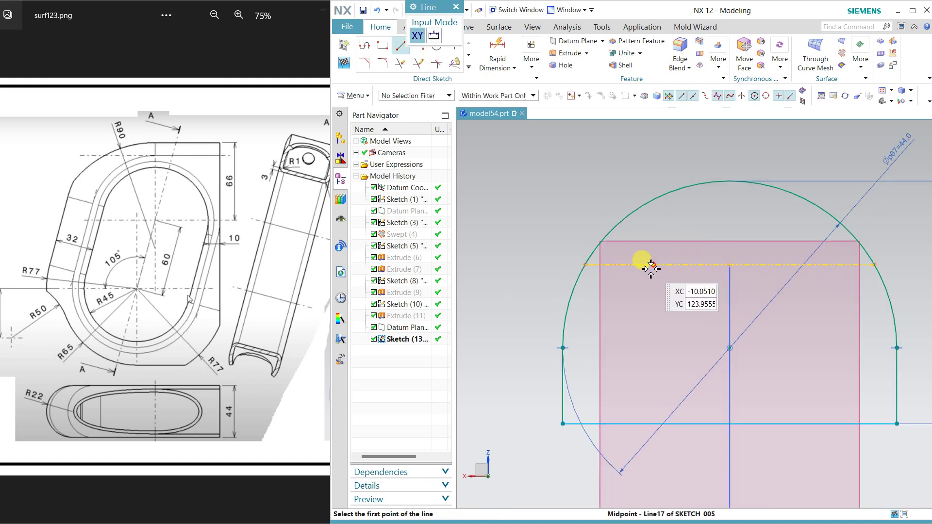
left_click(520, 265)
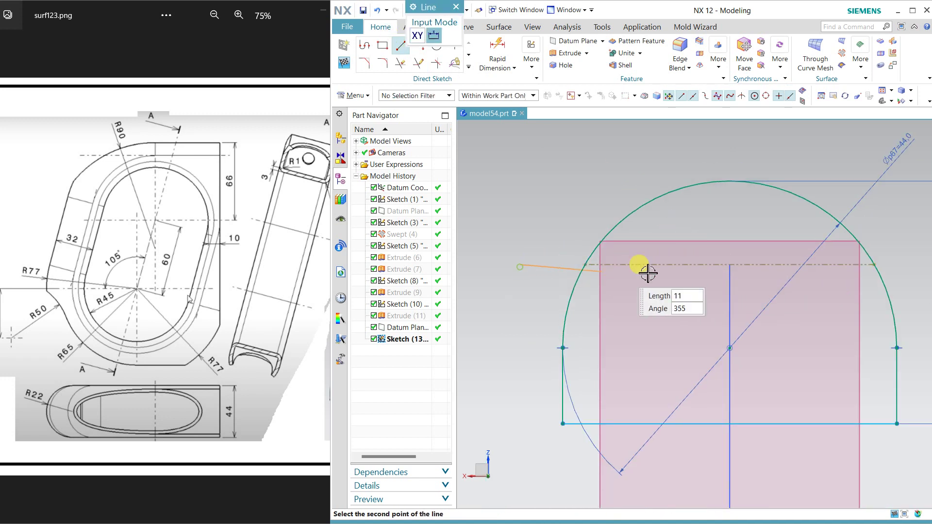
left_click(898, 262)
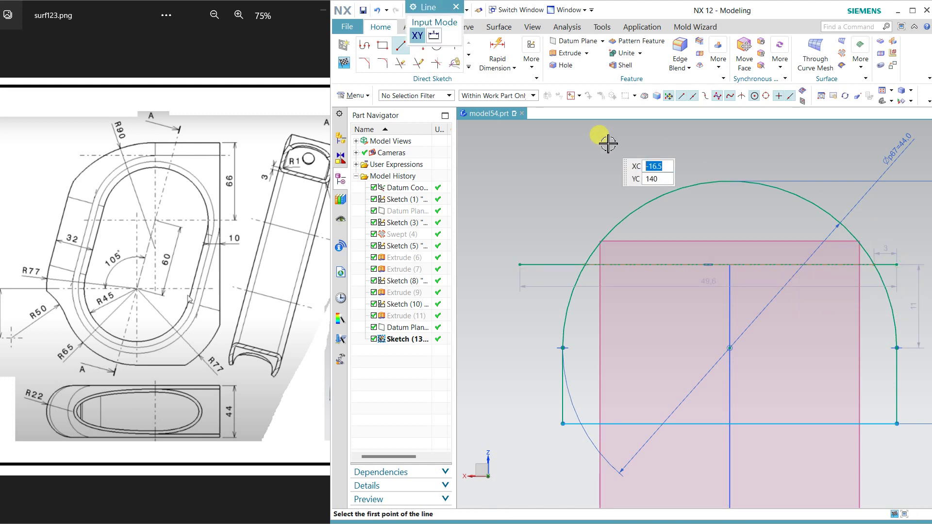
key("Escape")
left_click_drag(560, 266, 618, 246)
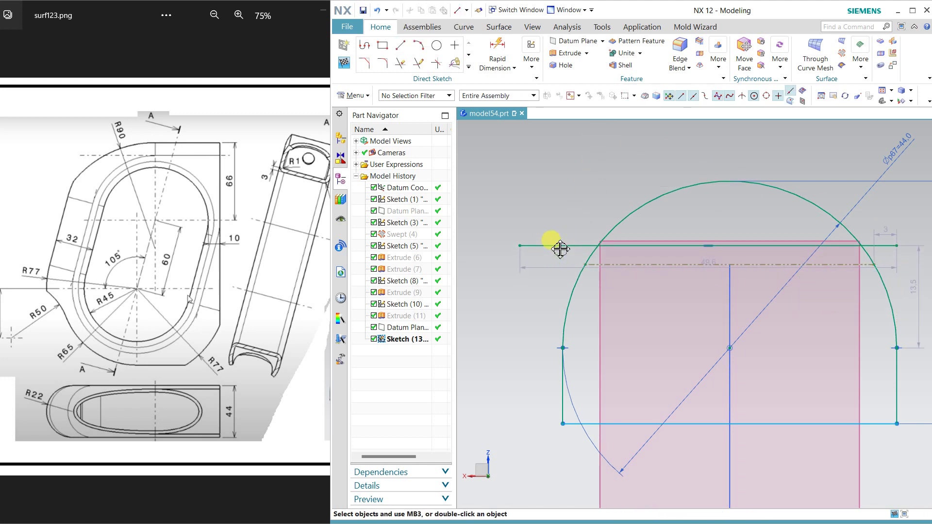
left_click(729, 264)
left_click(750, 253)
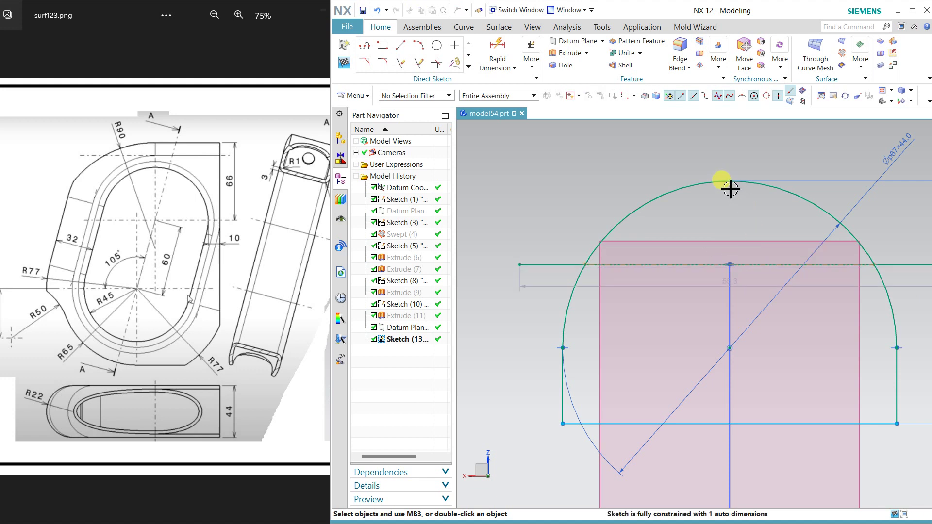
Step: Trim the line's overhangs on both sides and the arc above the line
left_click(401, 67)
left_click(557, 264)
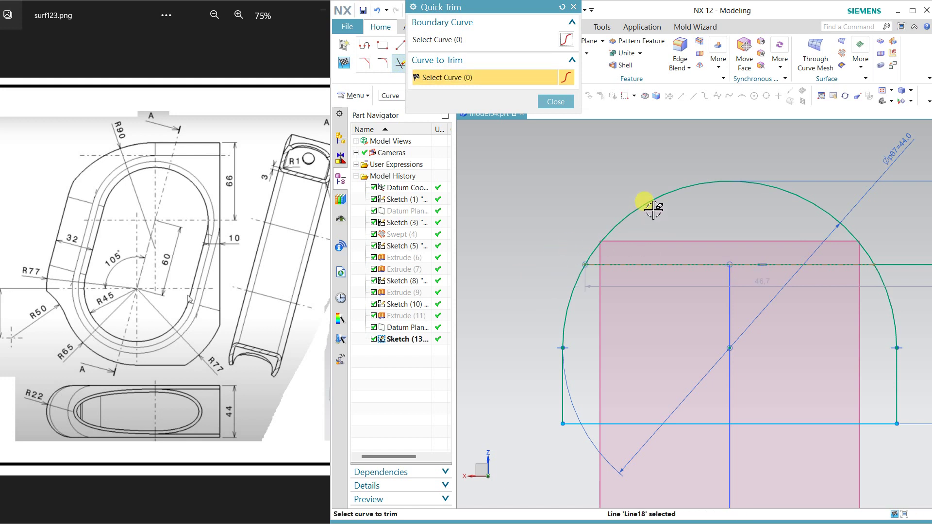
left_click(903, 265)
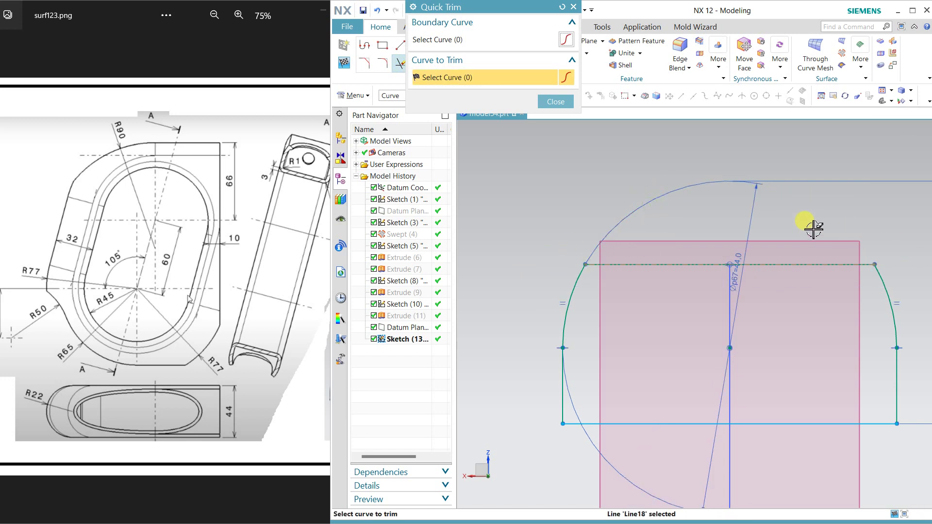
left_click(555, 101)
Step: Finish the sketch and extrude the closed profile 102 mm using Connected Curves
left_click(344, 61)
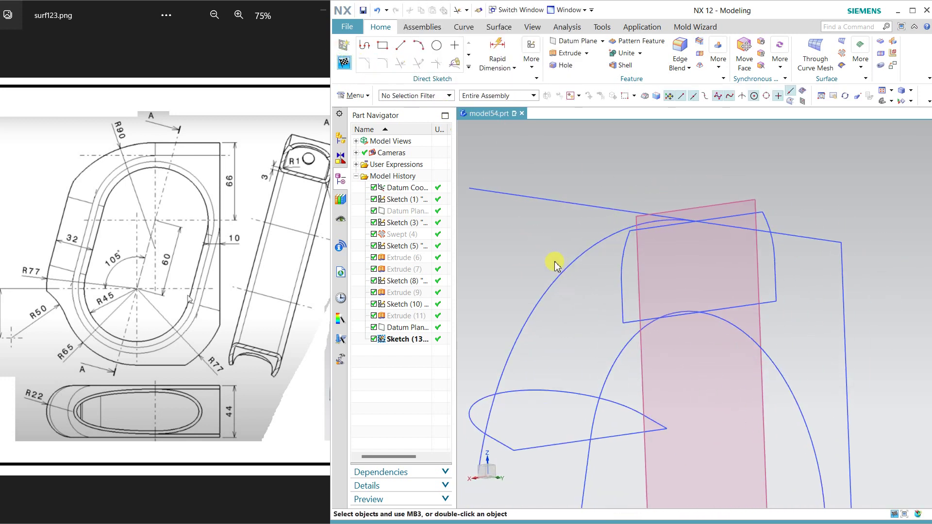
key("x")
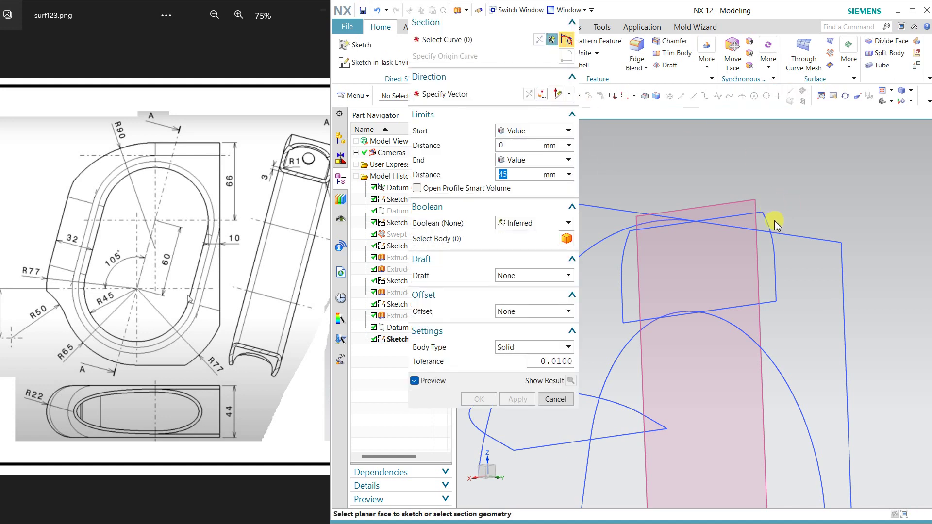
left_click(771, 221)
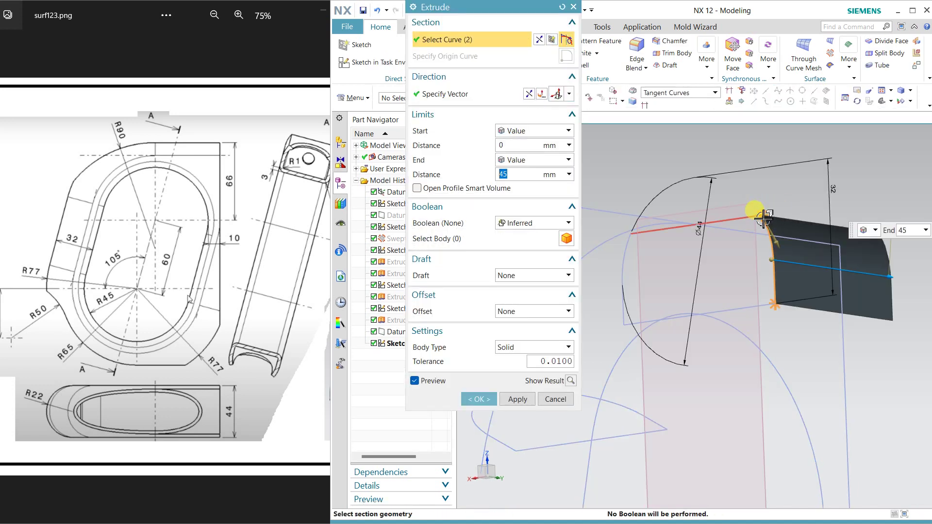
left_click(662, 92)
left_click(677, 111)
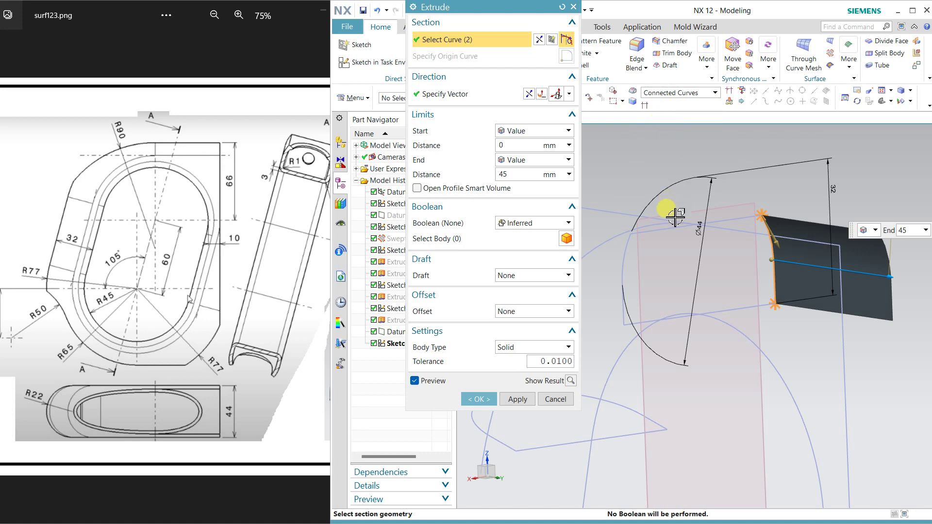
left_click(651, 234)
middle_click_drag(721, 302, 793, 338)
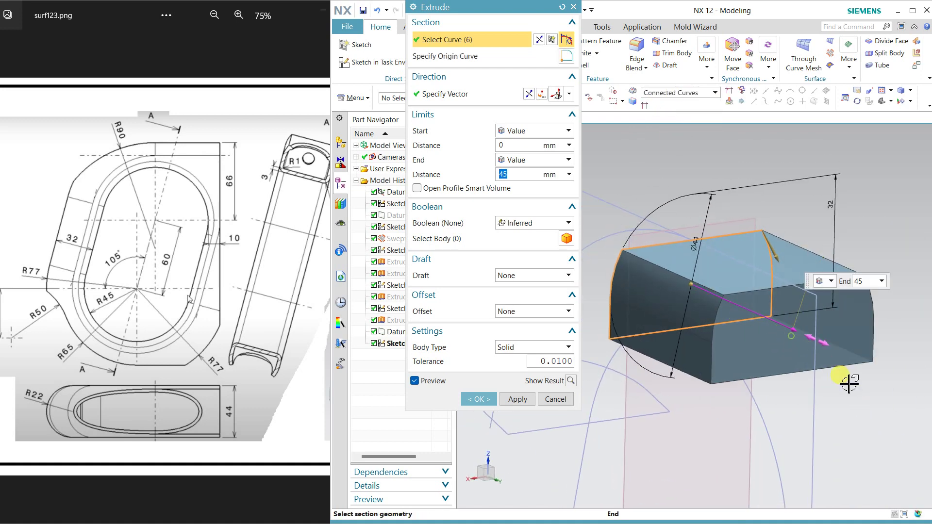
type("102")
key("Return")
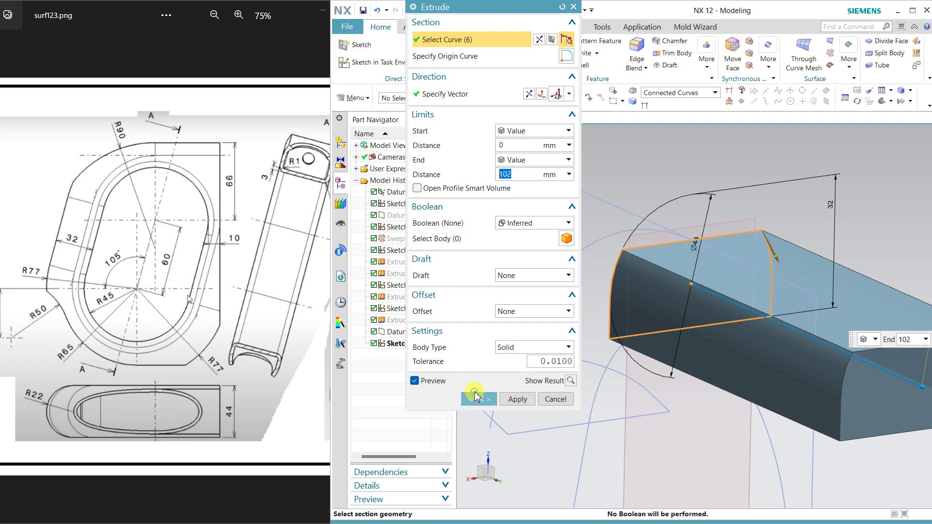
left_click(476, 399)
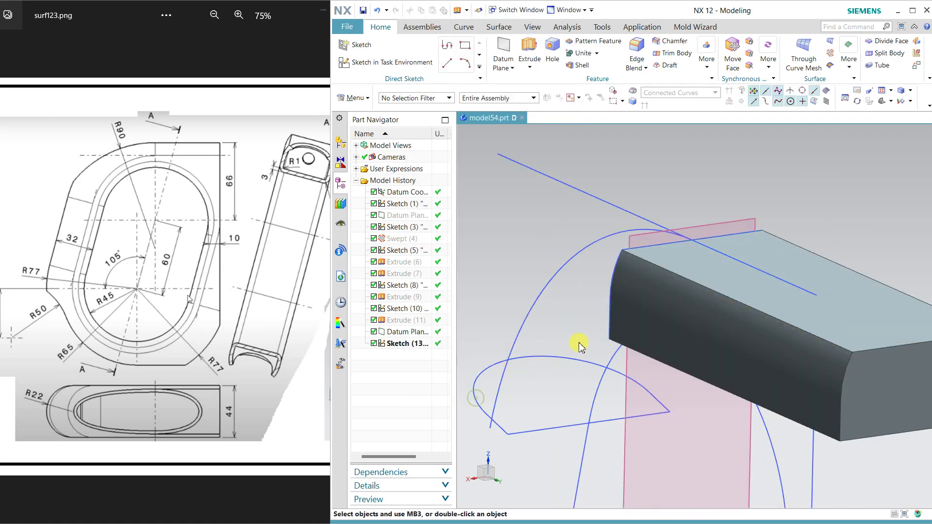
Step: Adjust visibility to show the extrusion against the ring body
scroll(626, 291, "down", 1)
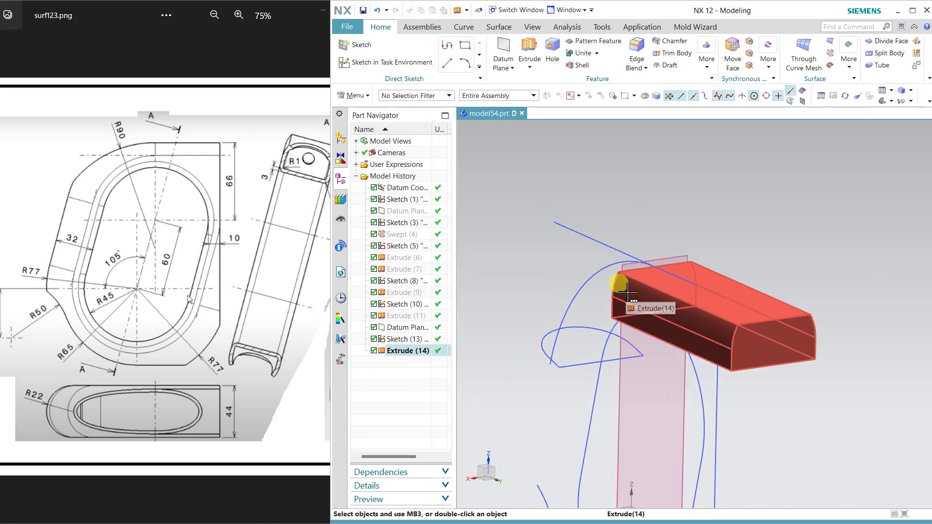
key("ctrl+shift+b")
key("ctrl+j")
left_click(602, 294)
middle_click(619, 244)
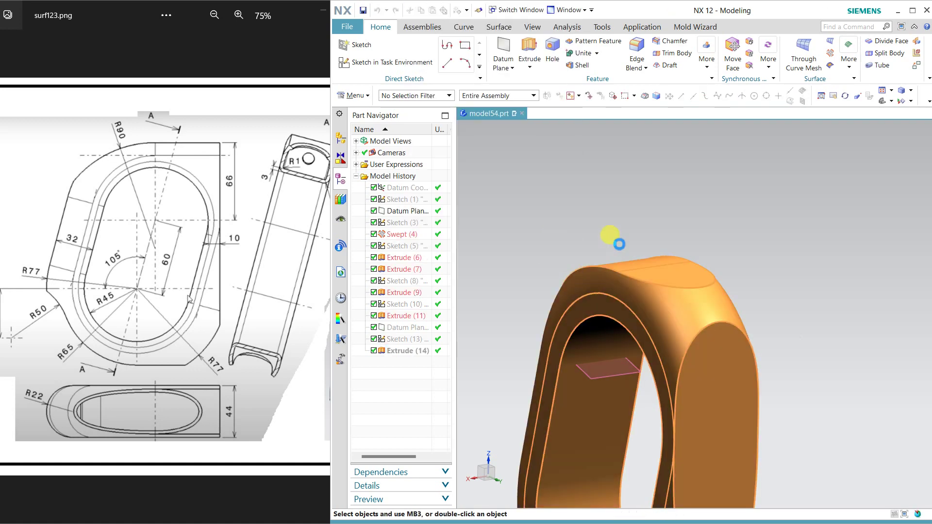
key("ctrl+shift+b")
mouse_move(639, 257)
middle_mouse_down()
mouse_move(679, 271)
mouse_move(680, 198)
mouse_move(755, 202)
middle_mouse_up()
Step: Edit Extrude (14) to end Until Extended at the ring's side face
double_click(755, 201)
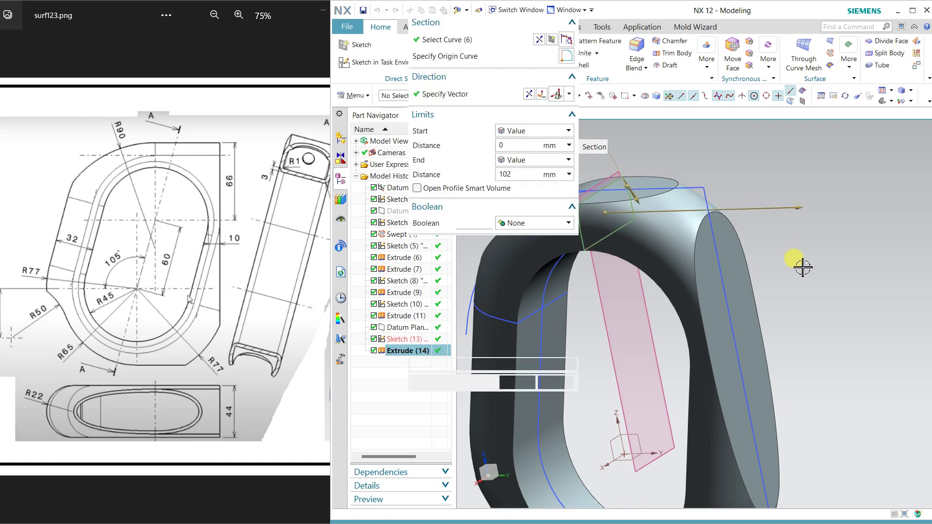
left_click(530, 160)
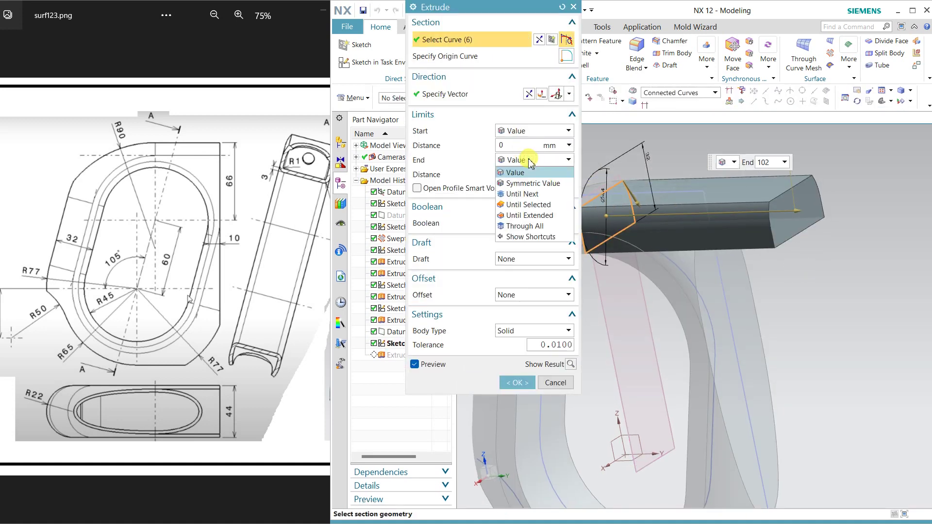
left_click(529, 215)
left_click(725, 251)
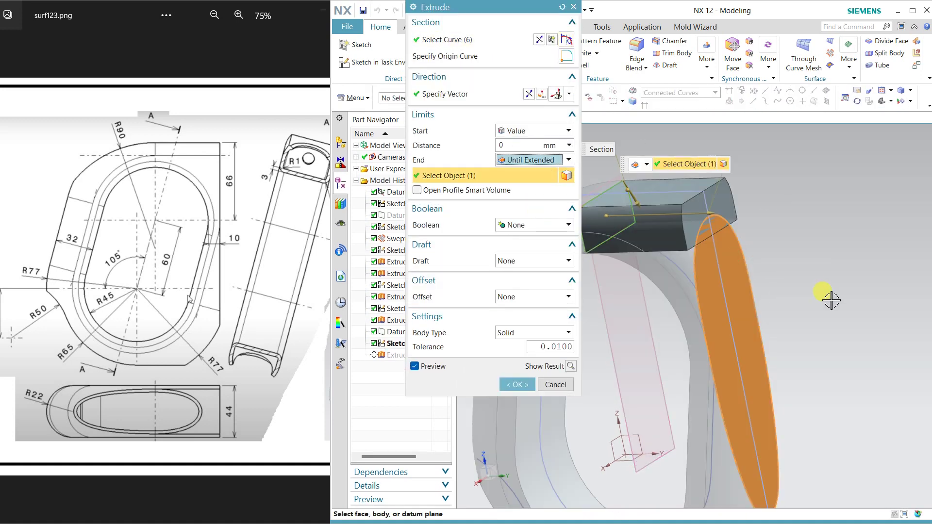
left_click(516, 384)
Step: Edit Extrude (14) again to Unite it with the ring body
mouse_move(816, 297)
middle_mouse_down()
mouse_move(807, 246)
mouse_move(815, 249)
middle_mouse_up()
double_click(662, 164)
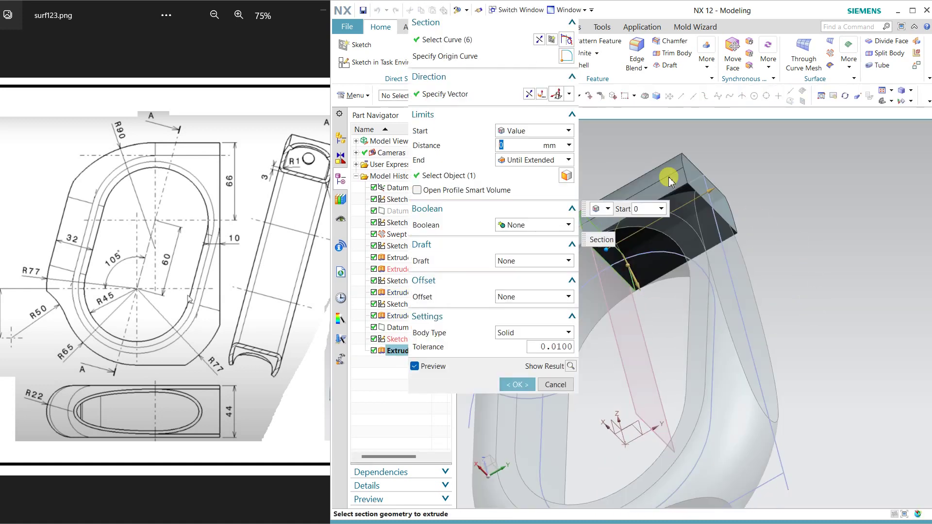
left_click(539, 224)
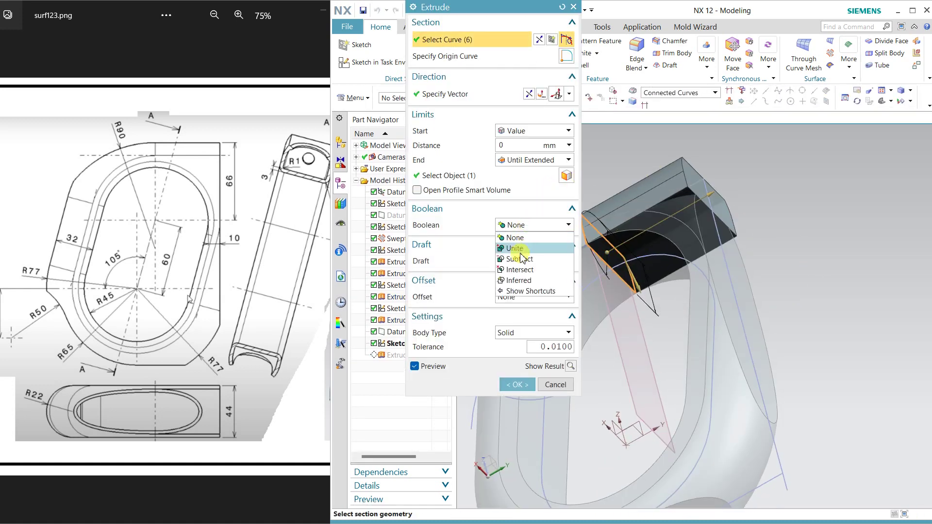
left_click(531, 237)
left_click(500, 401)
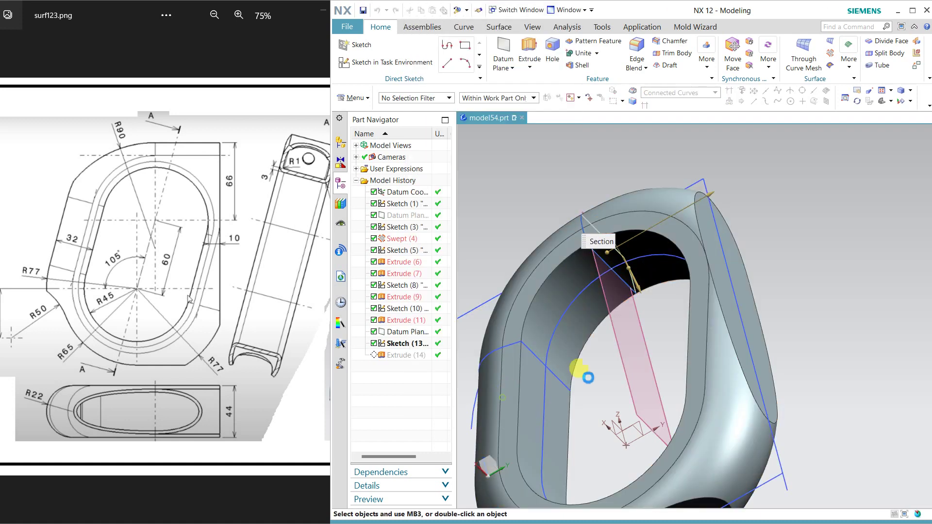
mouse_move(821, 266)
middle_mouse_down()
mouse_move(791, 254)
mouse_move(771, 295)
mouse_move(707, 270)
mouse_move(699, 254)
mouse_move(814, 225)
middle_mouse_up()
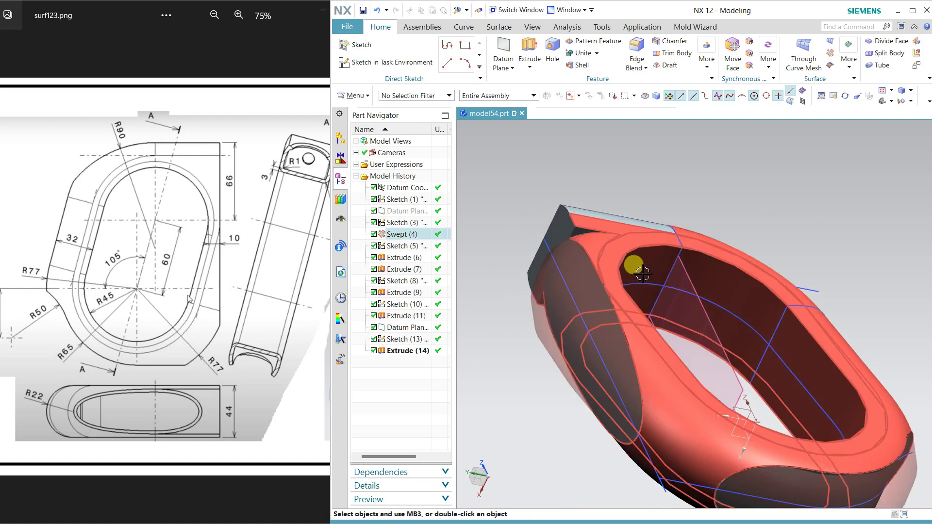
mouse_move(662, 235)
middle_mouse_down()
mouse_move(641, 270)
mouse_move(679, 316)
mouse_move(661, 308)
mouse_move(666, 287)
mouse_move(660, 312)
mouse_move(672, 312)
mouse_move(671, 271)
mouse_move(677, 330)
middle_mouse_up()
scroll(658, 233, "up", 3)
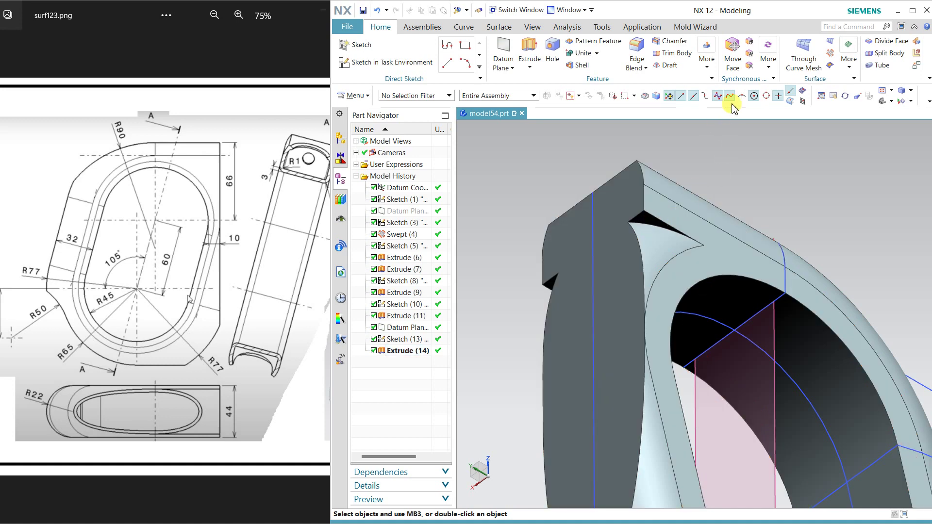
Step: Offset Region the small triangular top face by 36 mm and inspect the result
left_click(752, 40)
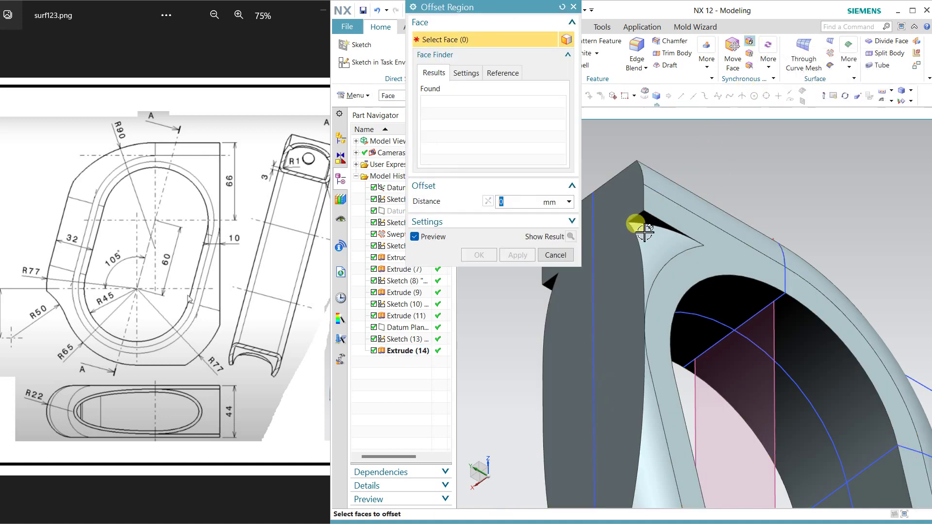
left_click(659, 242)
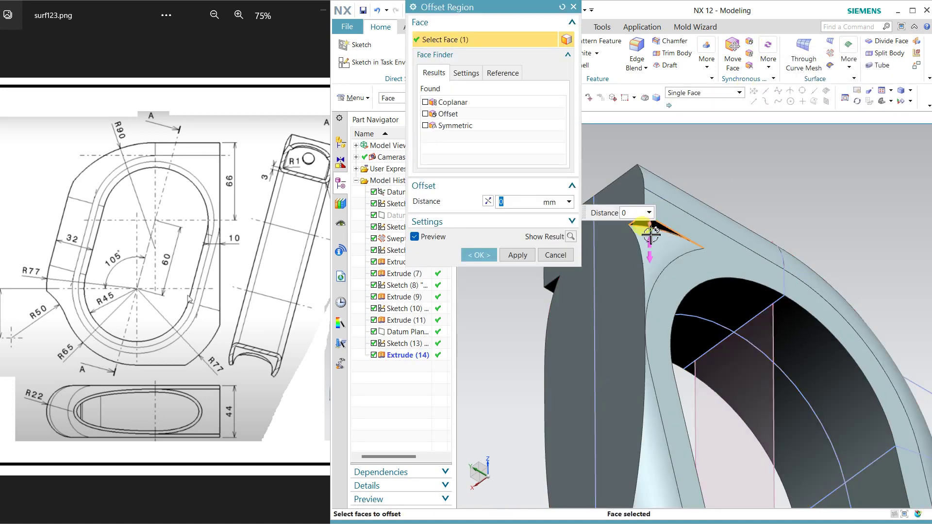
left_click_drag(649, 261, 650, 342)
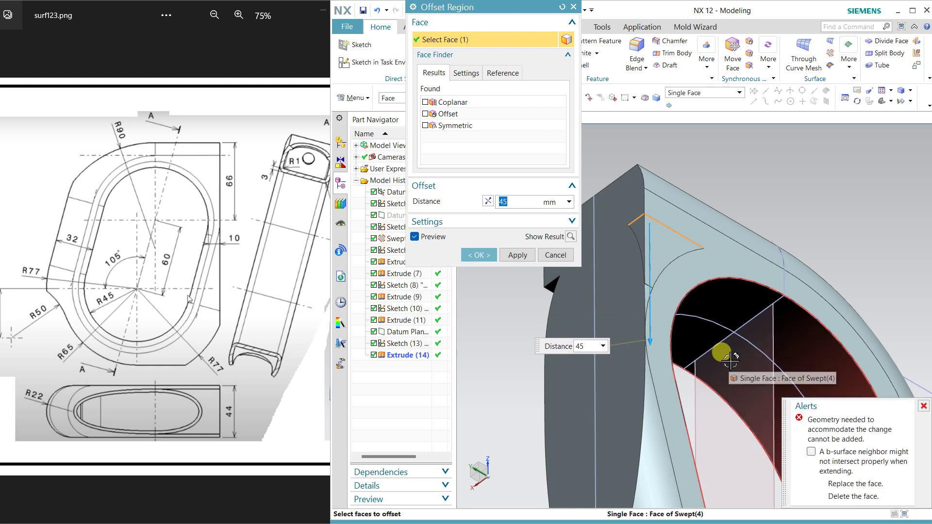
left_click_drag(650, 337, 656, 311)
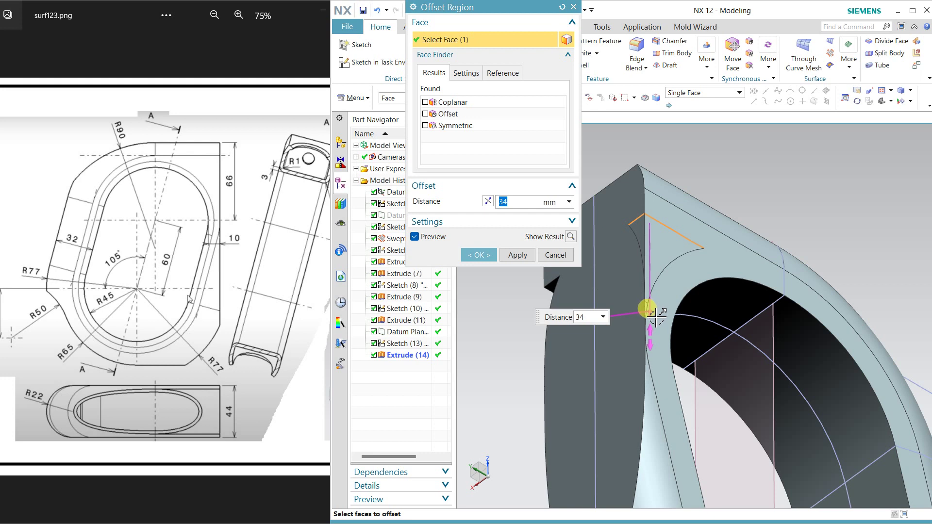
left_click_drag(649, 321, 650, 328)
type("3")
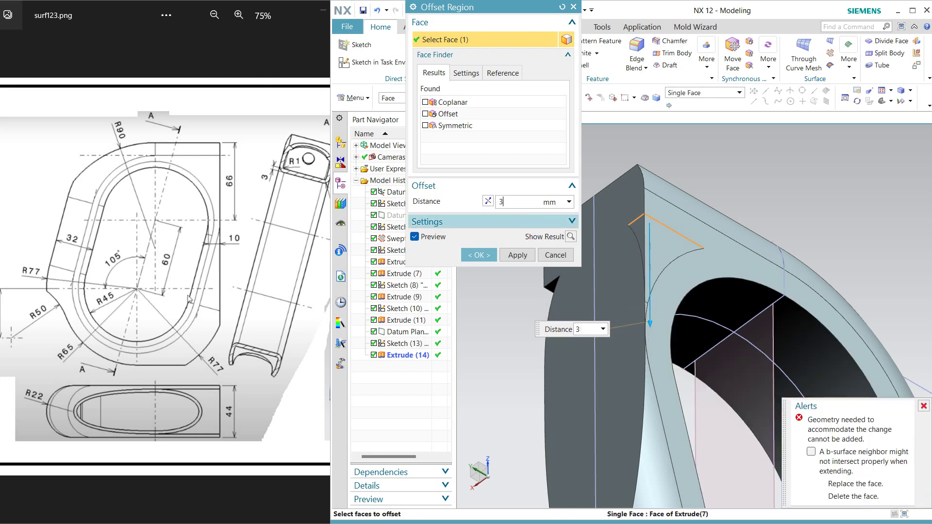
type("6")
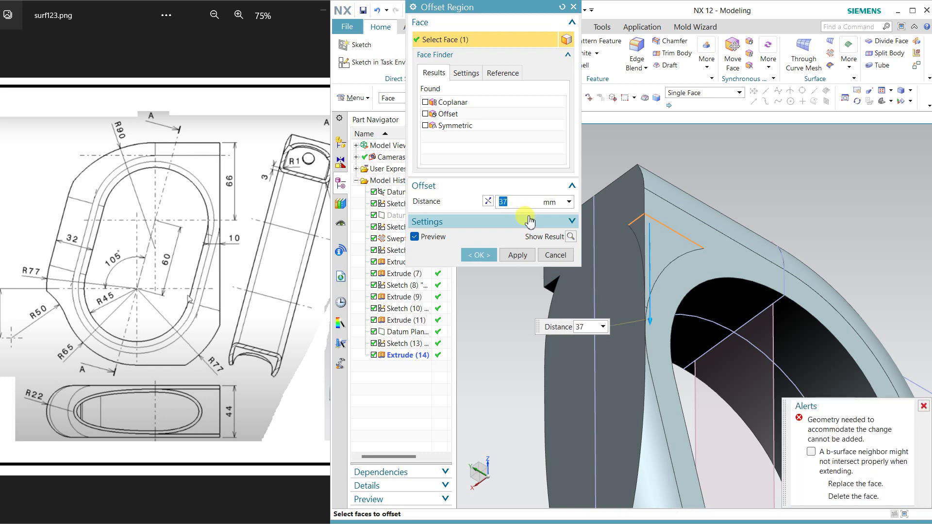
type("36")
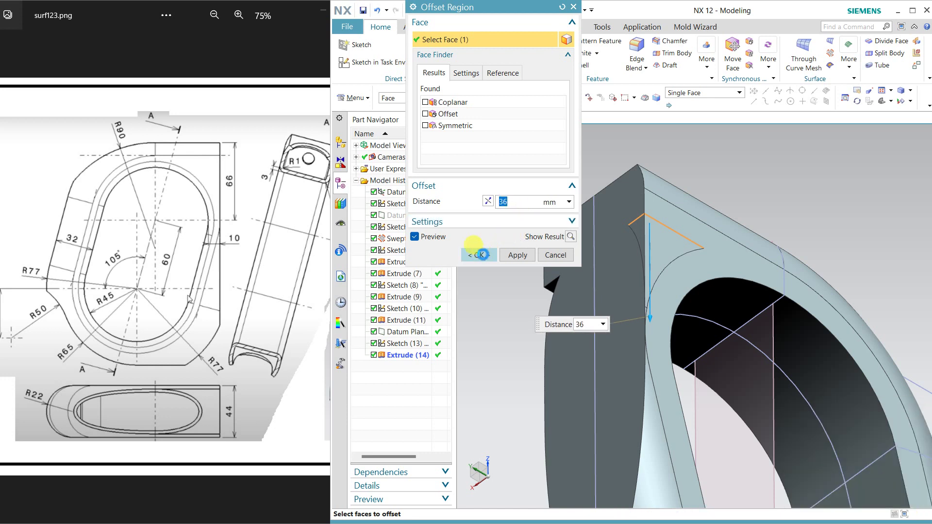
left_click(479, 255)
mouse_move(771, 191)
middle_mouse_down()
mouse_move(772, 179)
mouse_move(726, 266)
middle_mouse_up()
scroll(718, 254, "up", 3)
scroll(736, 227, "up", 2)
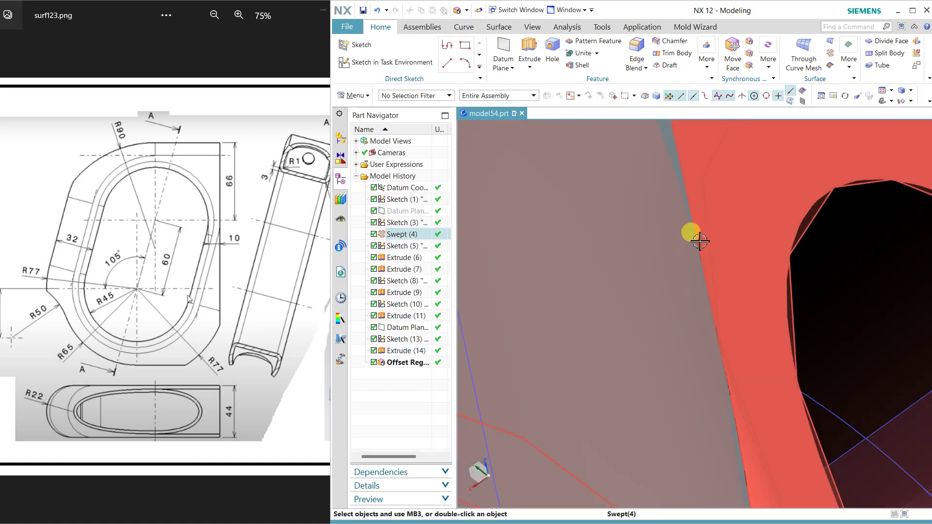
mouse_move(699, 234)
middle_mouse_down()
mouse_move(787, 277)
mouse_move(770, 291)
mouse_move(749, 271)
mouse_move(866, 343)
middle_mouse_up()
scroll(624, 241, "up", 3)
scroll(619, 197, "up", 2)
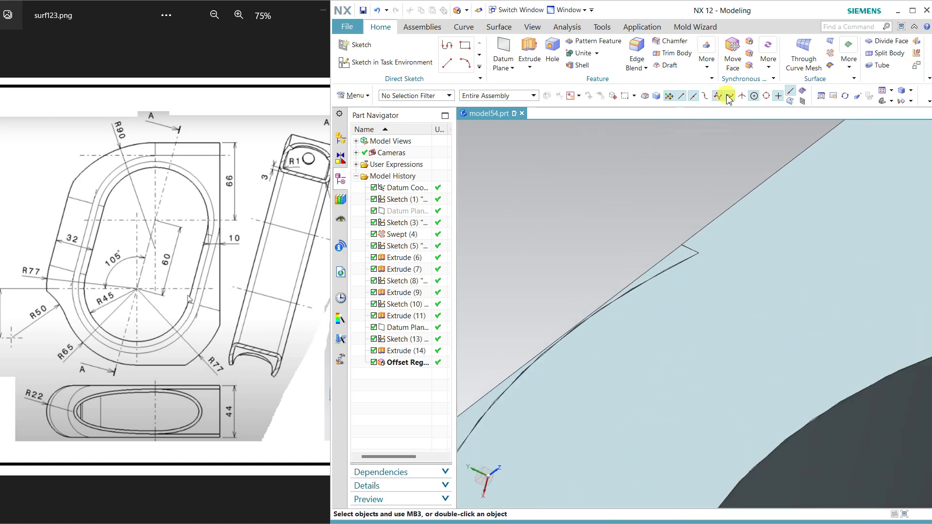
left_click(750, 55)
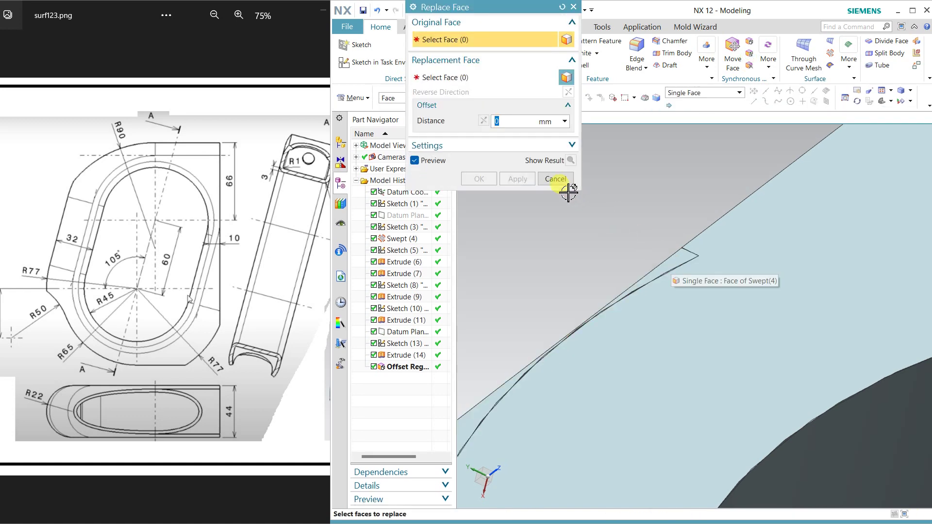
left_click(558, 181)
mouse_move(604, 274)
middle_mouse_down()
mouse_move(674, 280)
mouse_move(684, 270)
mouse_move(670, 276)
middle_mouse_up()
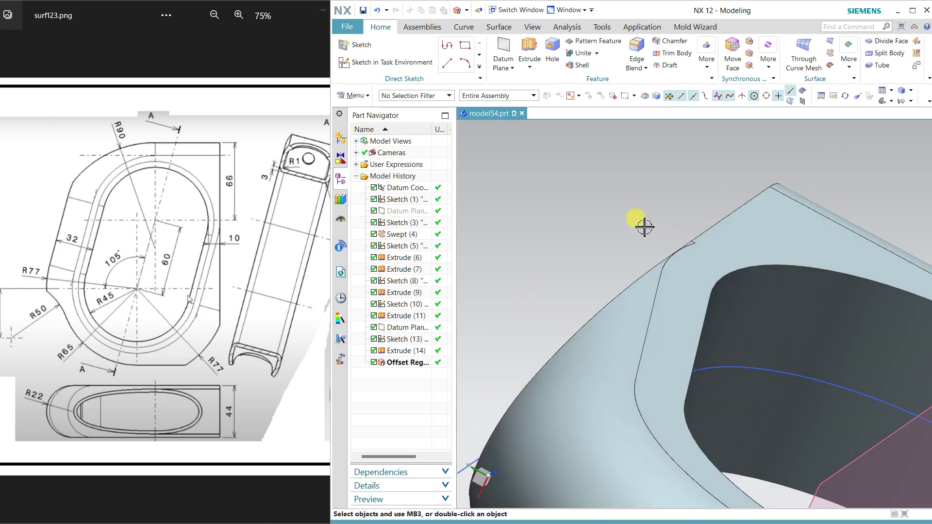
mouse_move(620, 198)
middle_mouse_down()
mouse_move(718, 263)
mouse_move(721, 214)
mouse_move(722, 291)
mouse_move(690, 263)
middle_mouse_up()
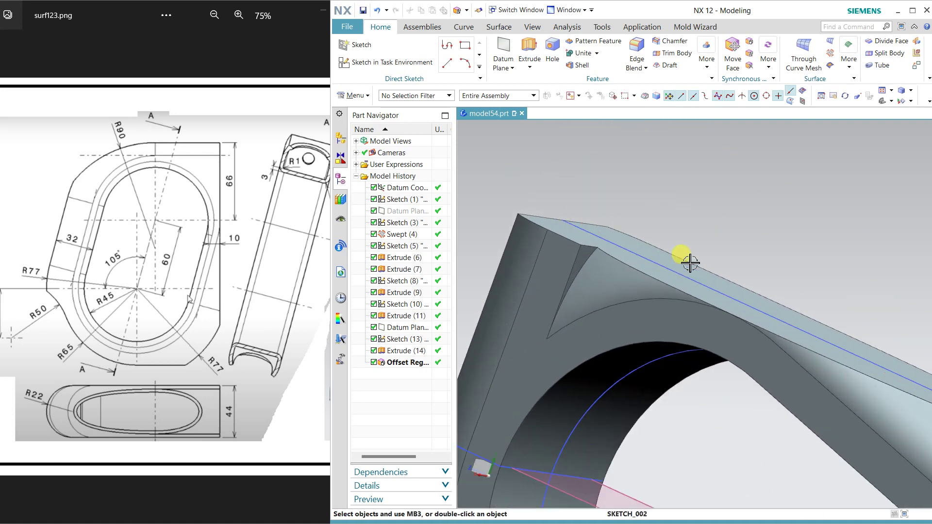
Step: Try Delete Face on the sliver and its adjoining long face, then cancel
left_click(748, 68)
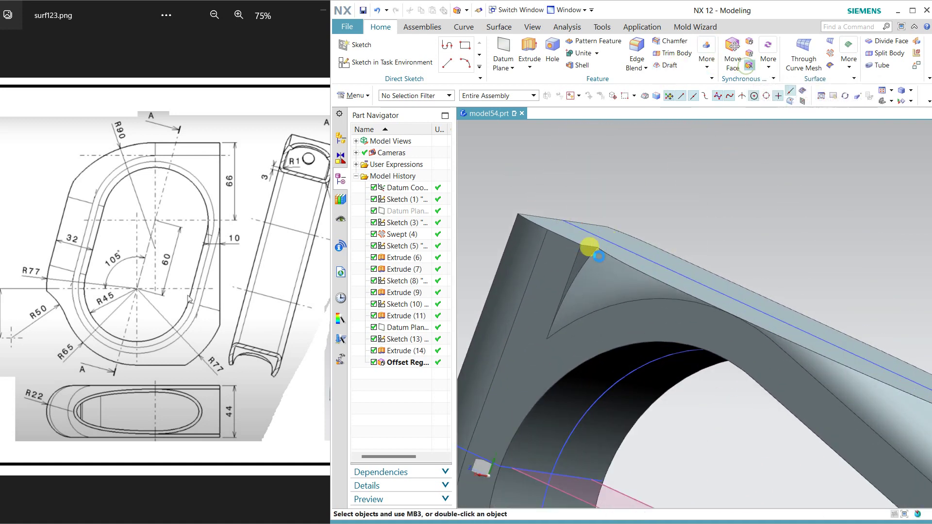
left_click(579, 260)
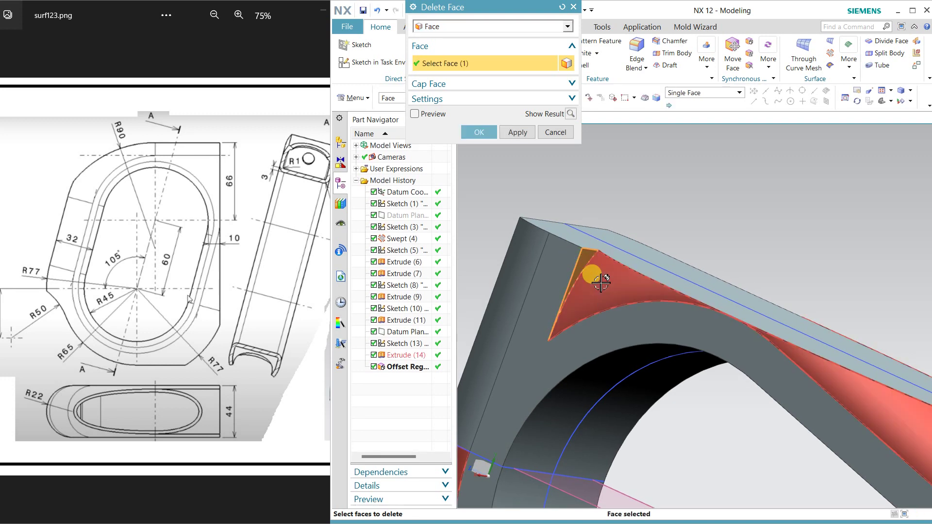
left_click(825, 345)
left_click(553, 134)
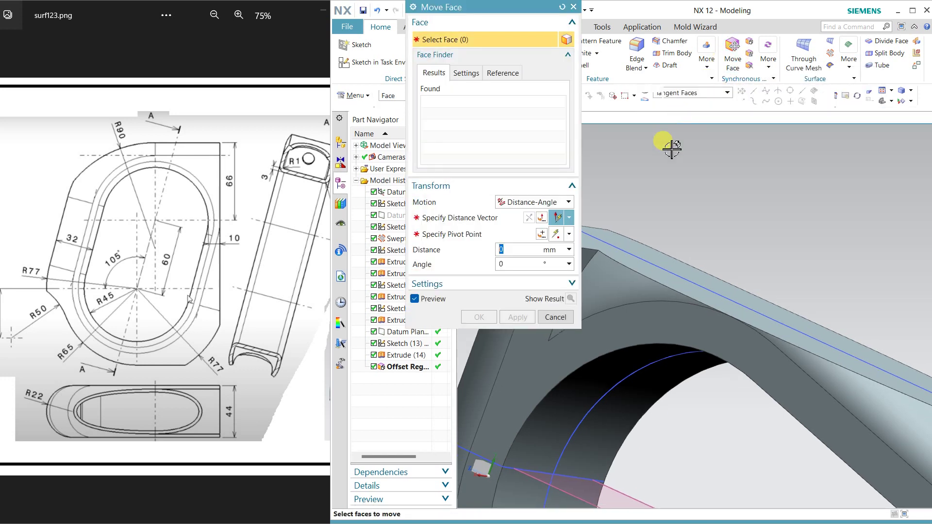
Step: Move the thin sliver face 47 mm along its direction and close the command
middle_click_drag(680, 179, 642, 227)
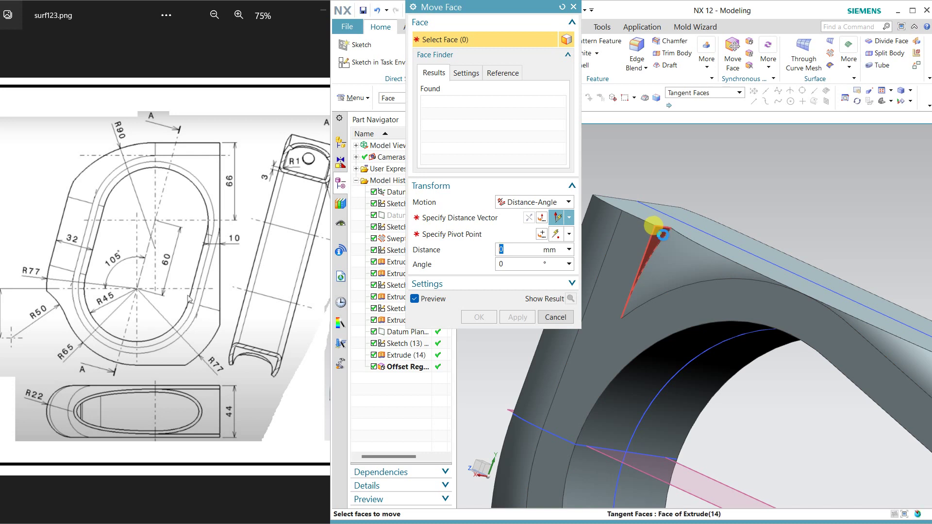
left_click(662, 235)
left_click_drag(691, 249, 740, 270)
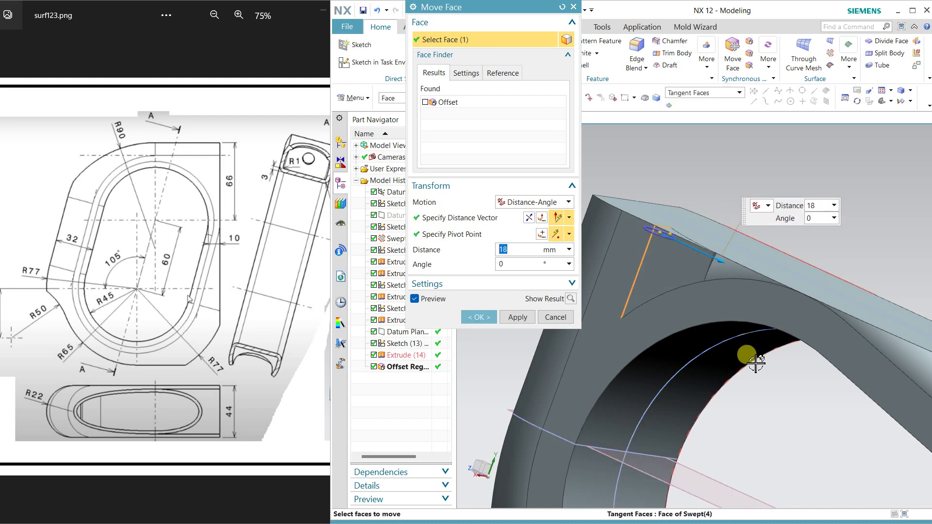
left_click_drag(744, 276, 812, 311)
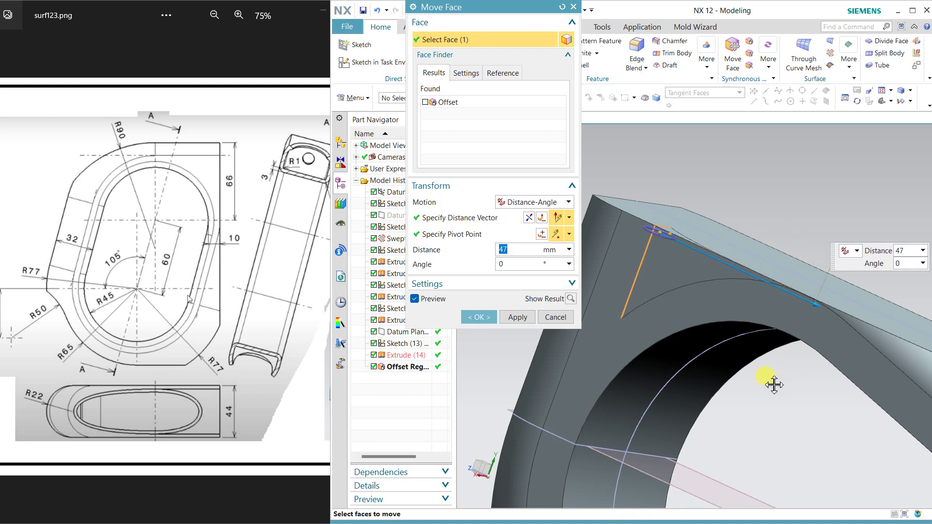
middle_click_drag(774, 384, 618, 329)
left_click(516, 319)
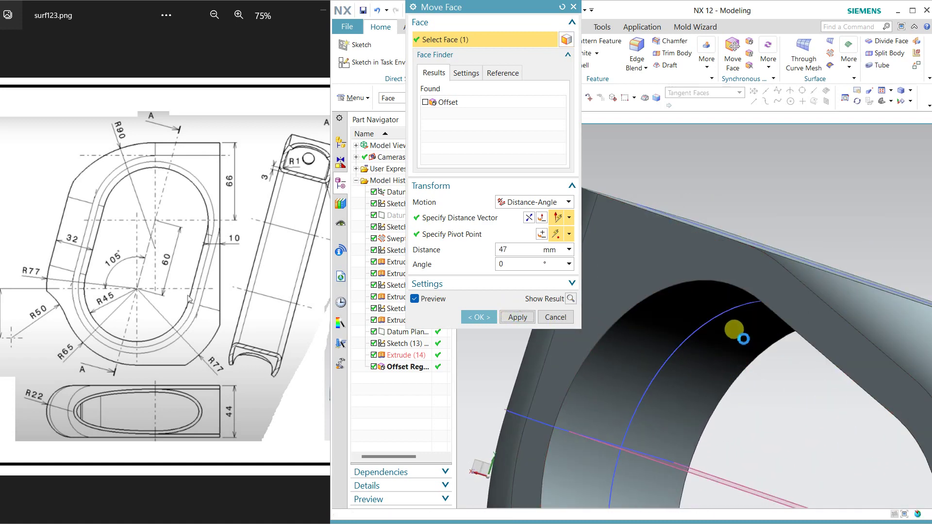
mouse_move(732, 329)
middle_mouse_down()
mouse_move(770, 264)
mouse_move(724, 280)
mouse_move(692, 277)
middle_mouse_up()
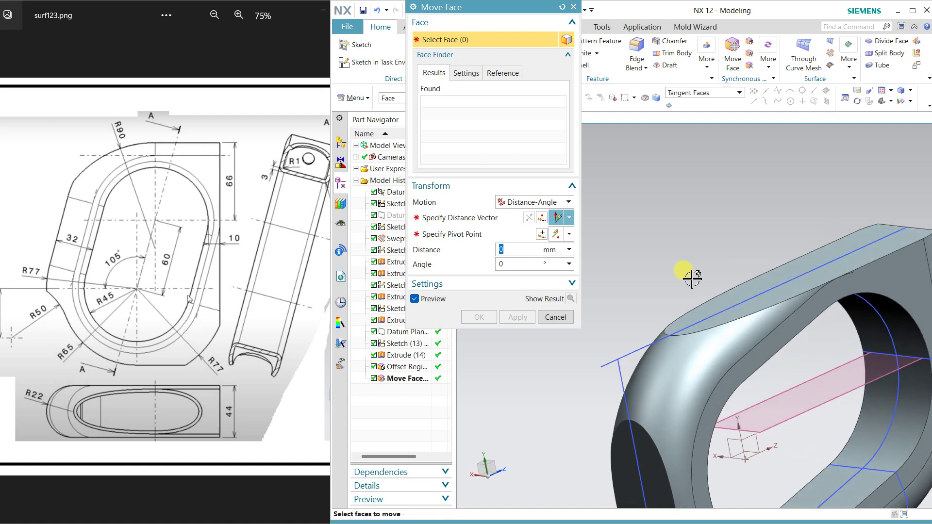
left_click(556, 318)
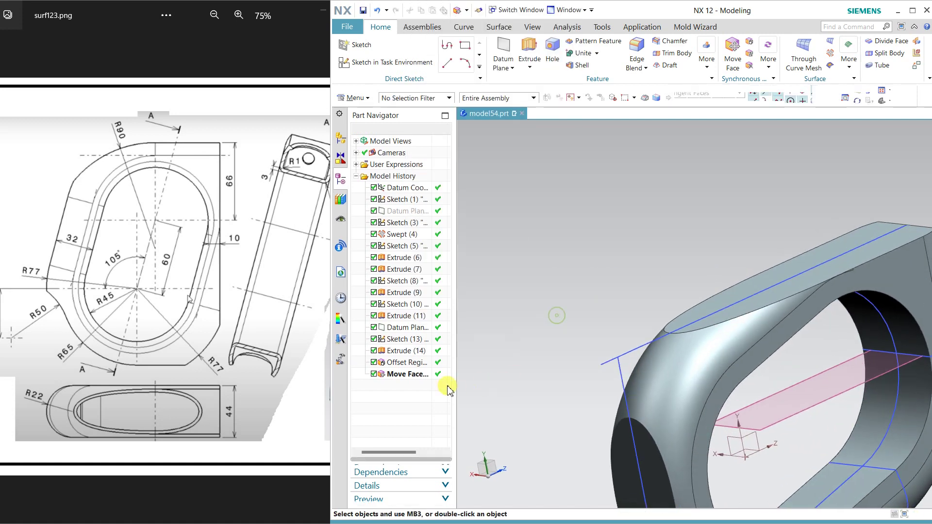
Step: Delete Offset Region (15) and the failed Move Face (16) from the history
right_click(415, 365)
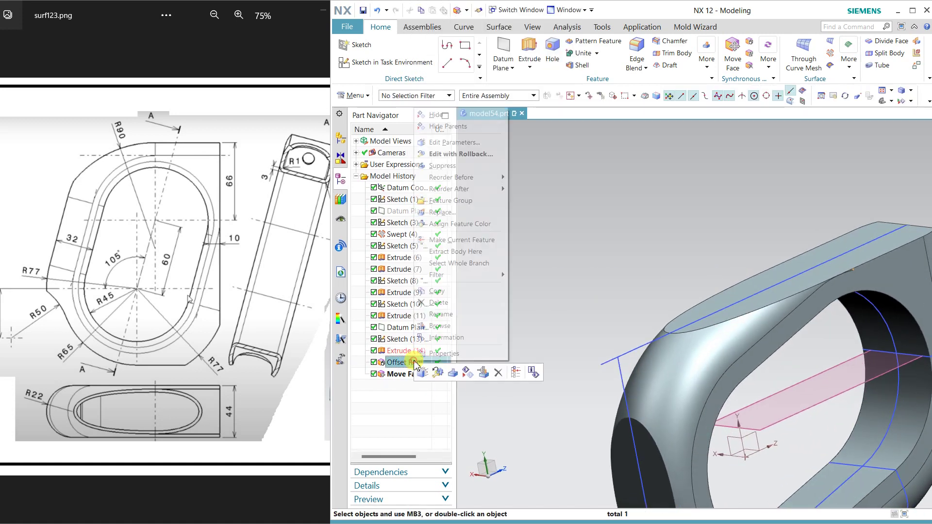
left_click(469, 308)
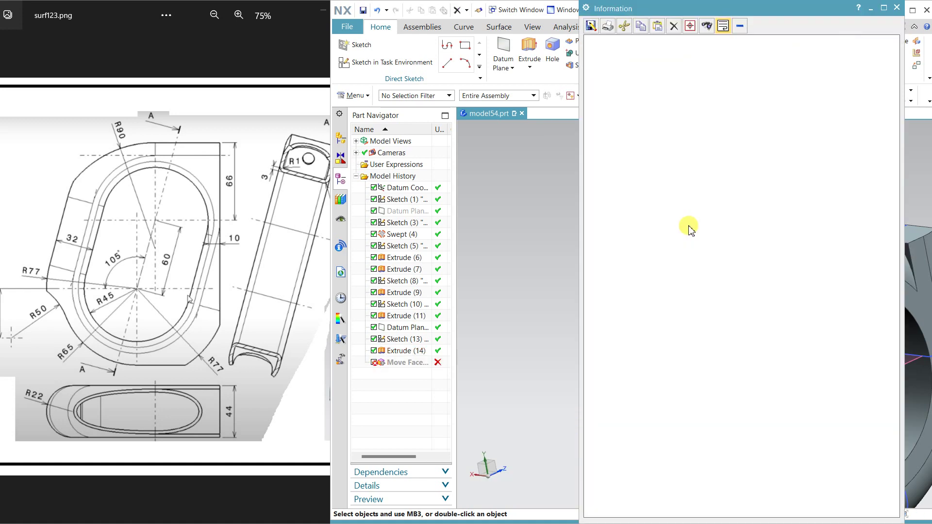
left_click(896, 8)
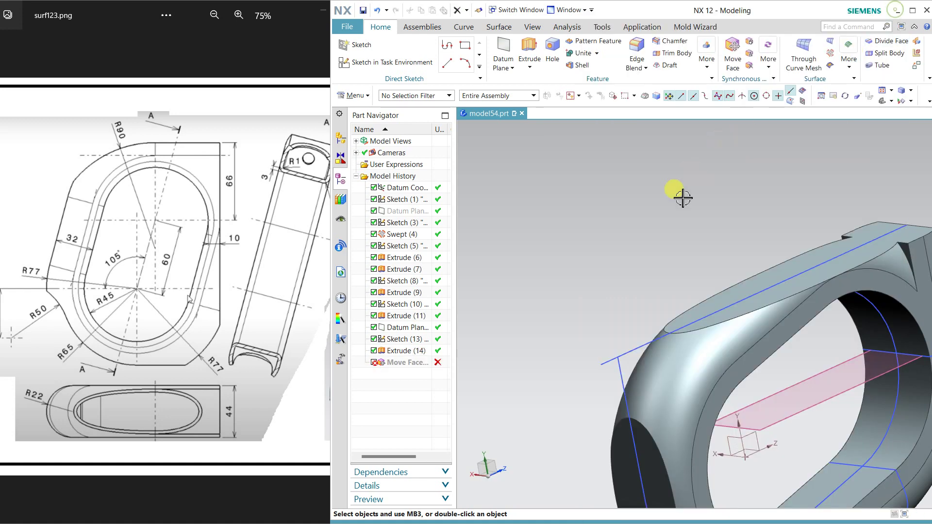
mouse_move(613, 249)
middle_mouse_down()
mouse_move(683, 269)
mouse_move(665, 292)
middle_mouse_up()
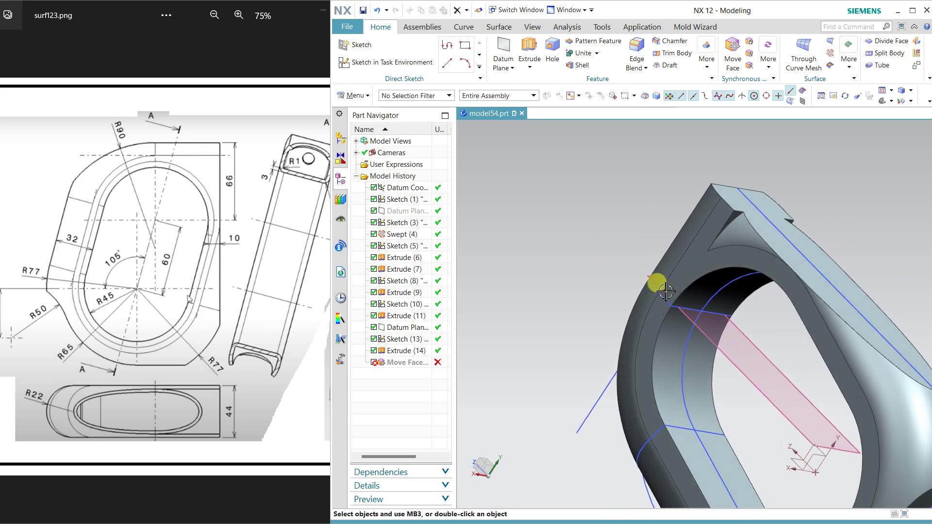
right_click(407, 367)
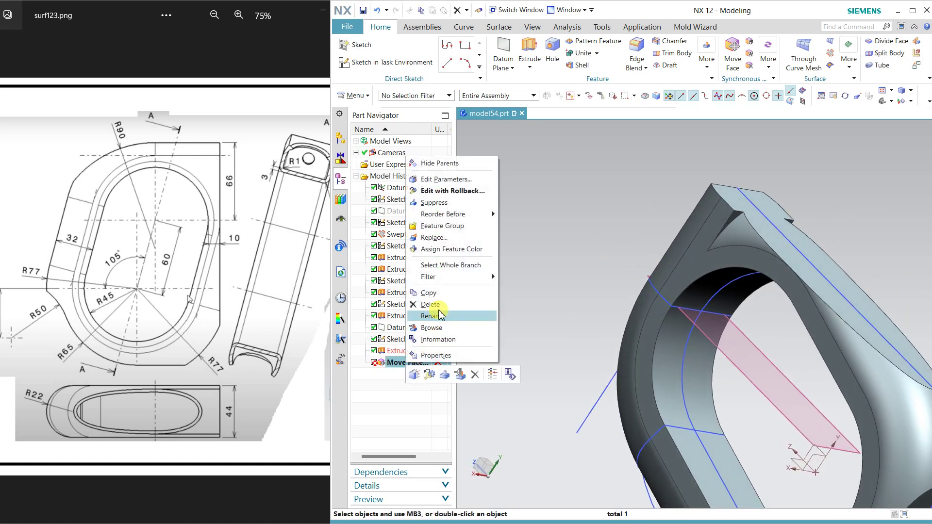
left_click(439, 305)
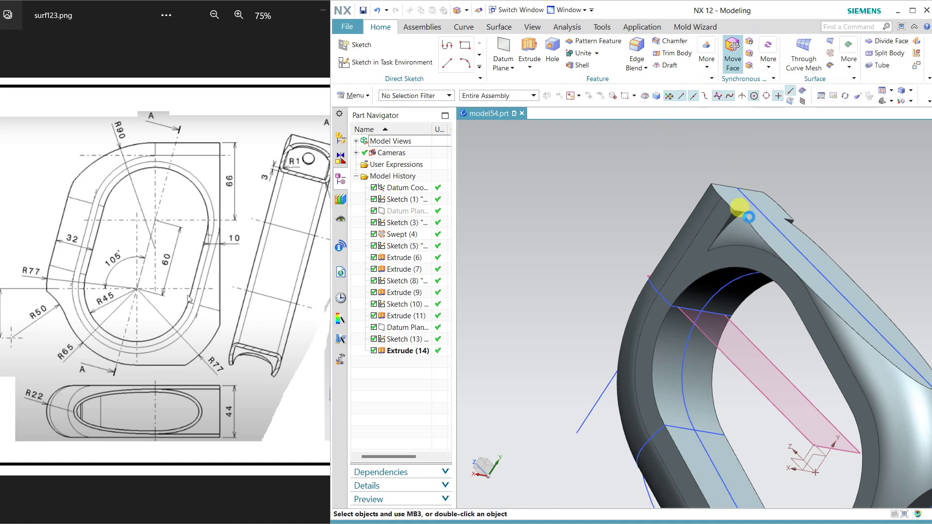
scroll(740, 216, "up", 2)
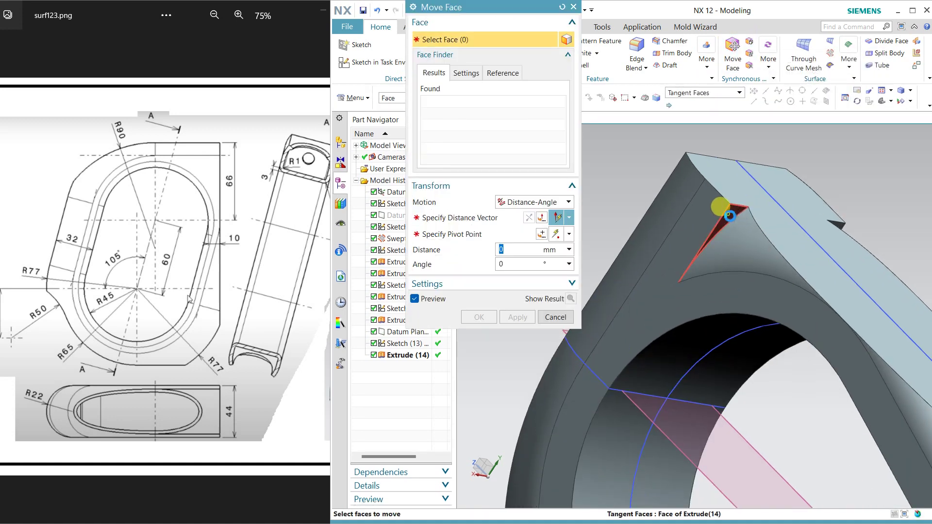
Step: Move both triangular notch faces 47 mm with Move Face and inspect the closed top
left_click(729, 216)
middle_click_drag(837, 188, 787, 240)
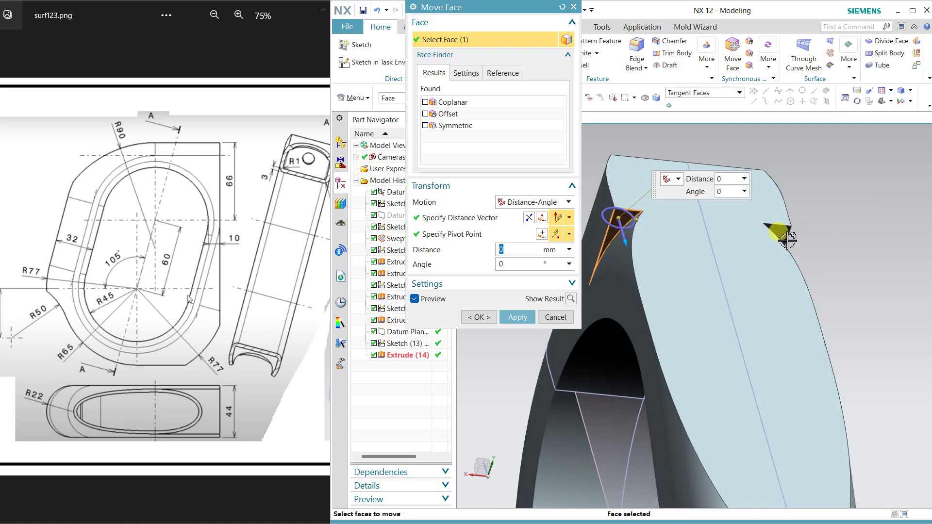
left_click(765, 295)
middle_click_drag(766, 295, 648, 265)
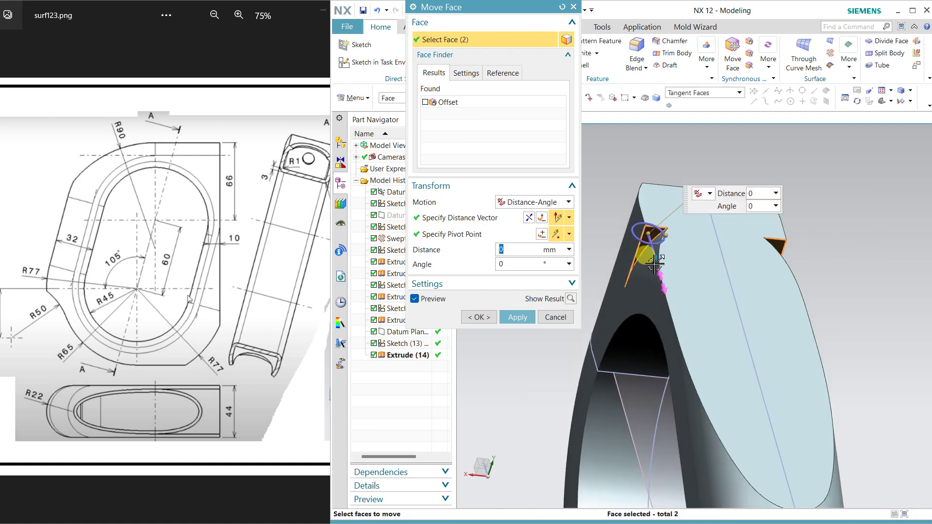
left_click_drag(654, 286, 665, 342)
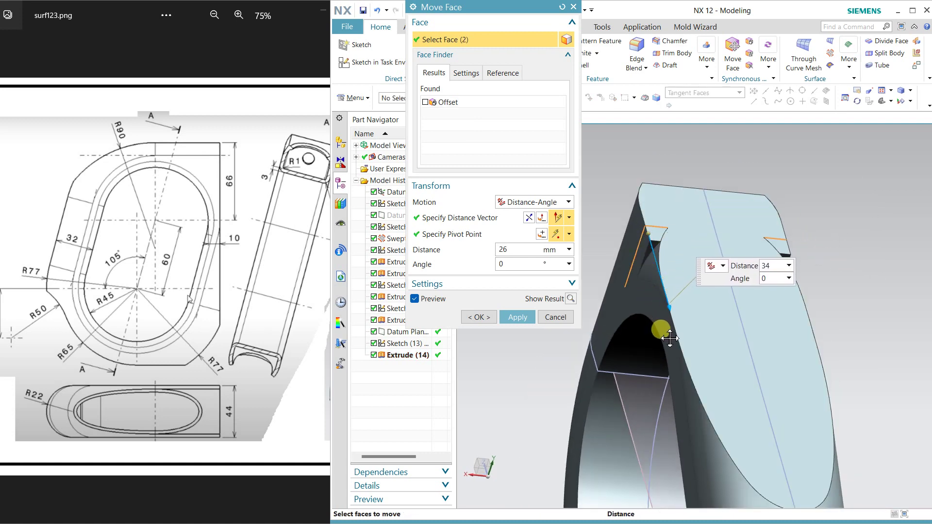
mouse_move(634, 353)
middle_mouse_down()
mouse_move(657, 399)
mouse_move(723, 356)
middle_mouse_up()
left_click_drag(711, 287, 681, 355)
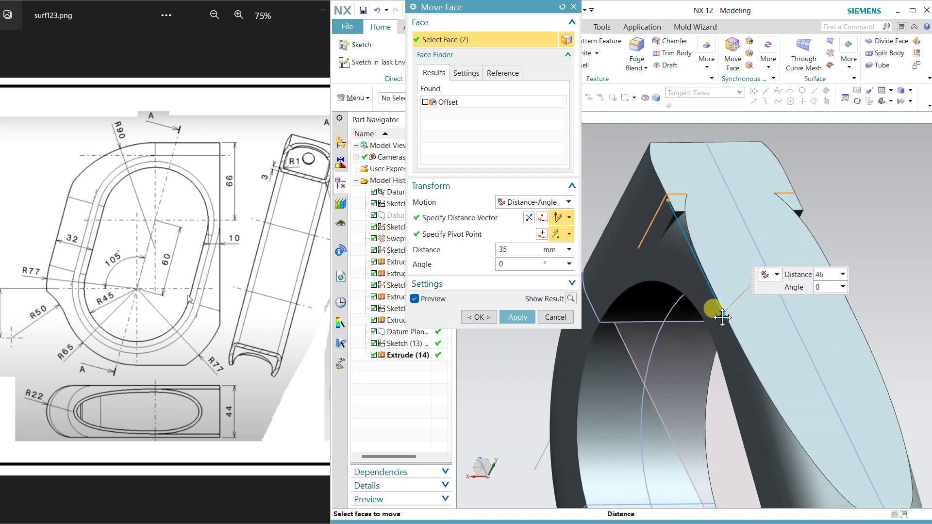
left_click(480, 316)
mouse_move(566, 349)
middle_mouse_down()
mouse_move(634, 348)
mouse_move(764, 285)
middle_mouse_up()
scroll(626, 345, "down", 5)
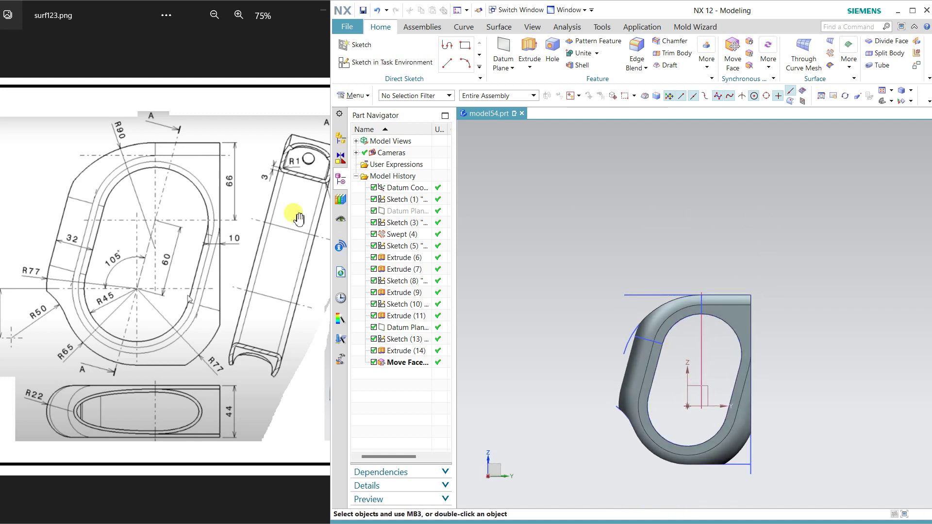
scroll(582, 235, "up", 2)
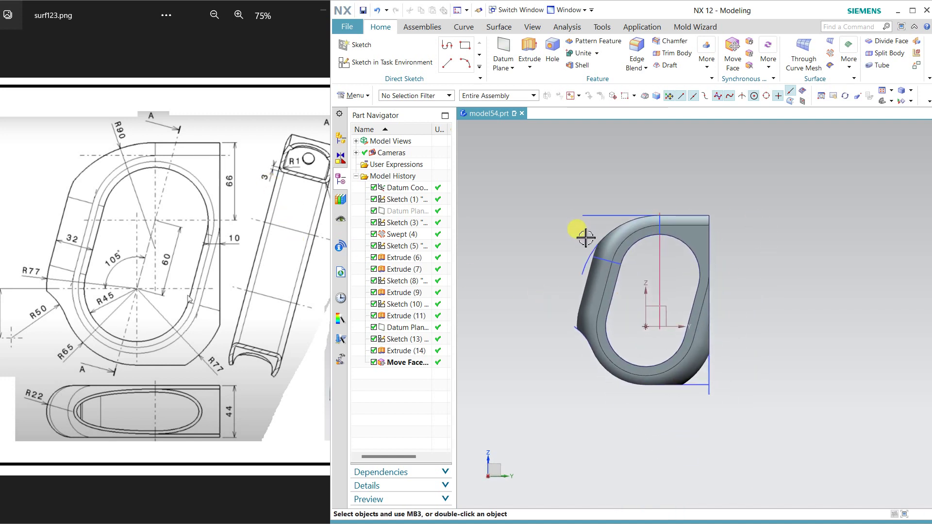
mouse_move(583, 235)
middle_mouse_down()
mouse_move(661, 243)
mouse_move(675, 266)
mouse_move(660, 258)
middle_mouse_up()
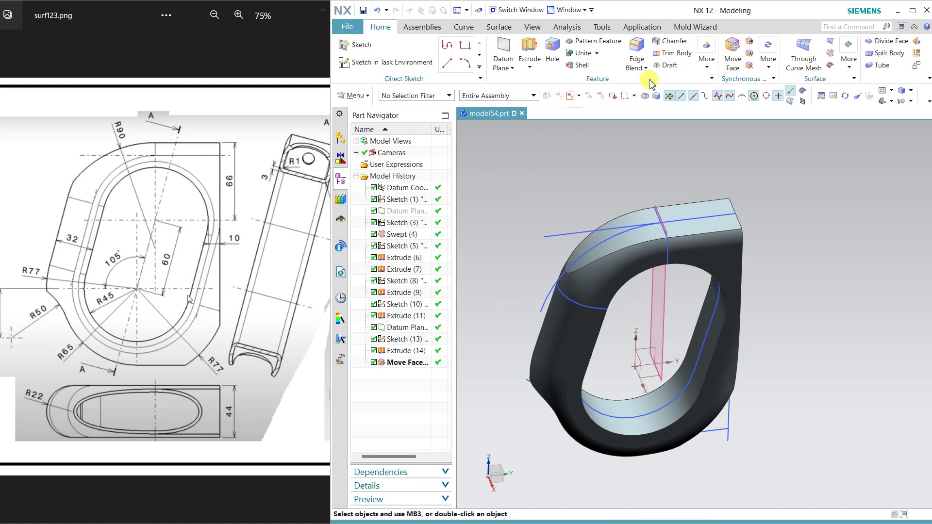
Step: Shell the ring to 3 mm thickness with three faces removed
left_click(577, 66)
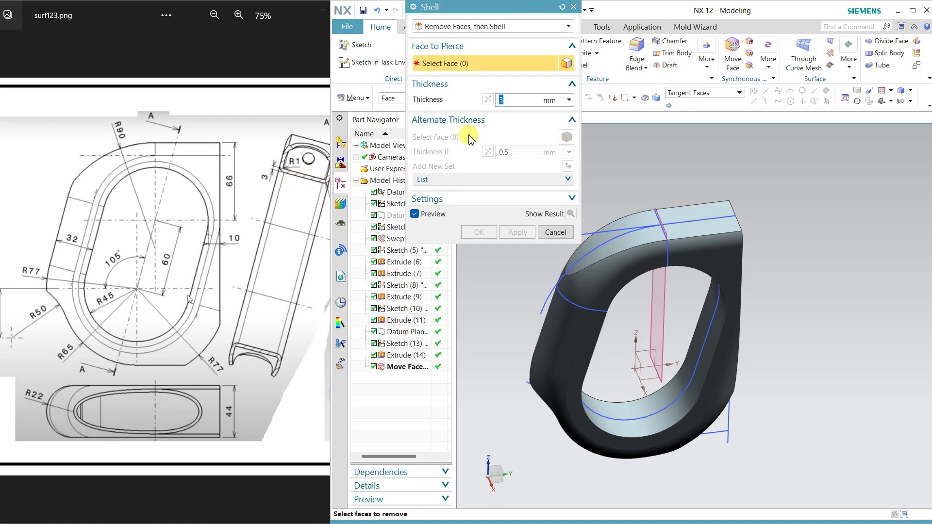
mouse_move(646, 362)
middle_mouse_down()
mouse_move(623, 329)
mouse_move(625, 282)
middle_mouse_up()
left_click(553, 344)
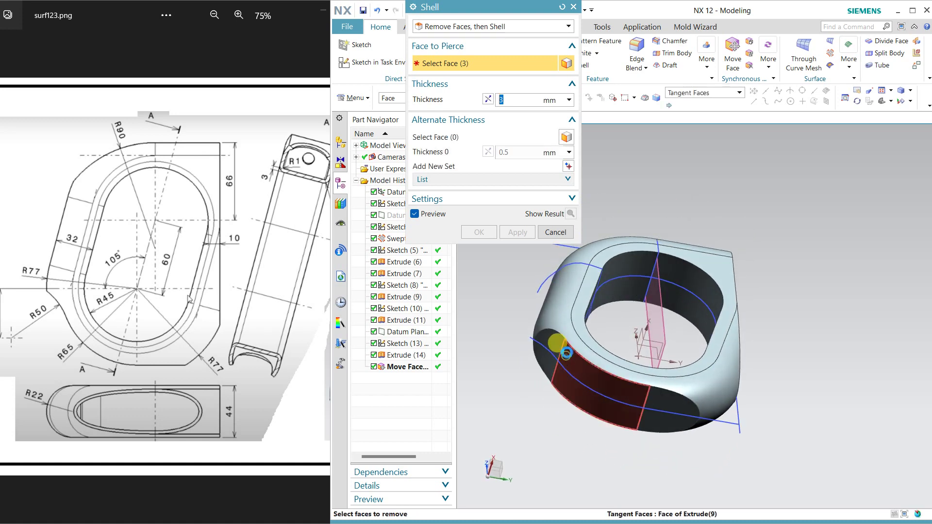
mouse_move(777, 268)
middle_mouse_down()
mouse_move(772, 308)
mouse_move(782, 324)
mouse_move(769, 349)
middle_mouse_up()
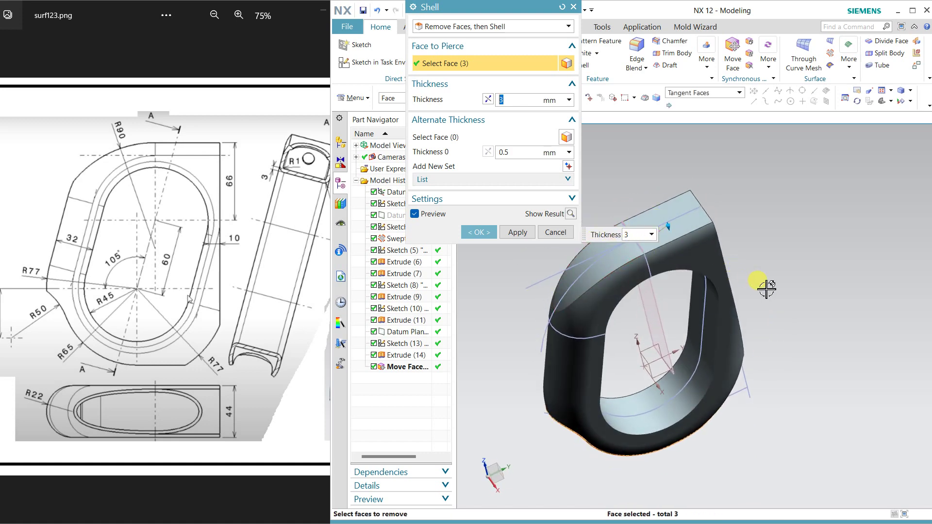
mouse_move(769, 285)
middle_mouse_down()
mouse_move(728, 258)
mouse_move(704, 270)
mouse_move(711, 285)
middle_mouse_up()
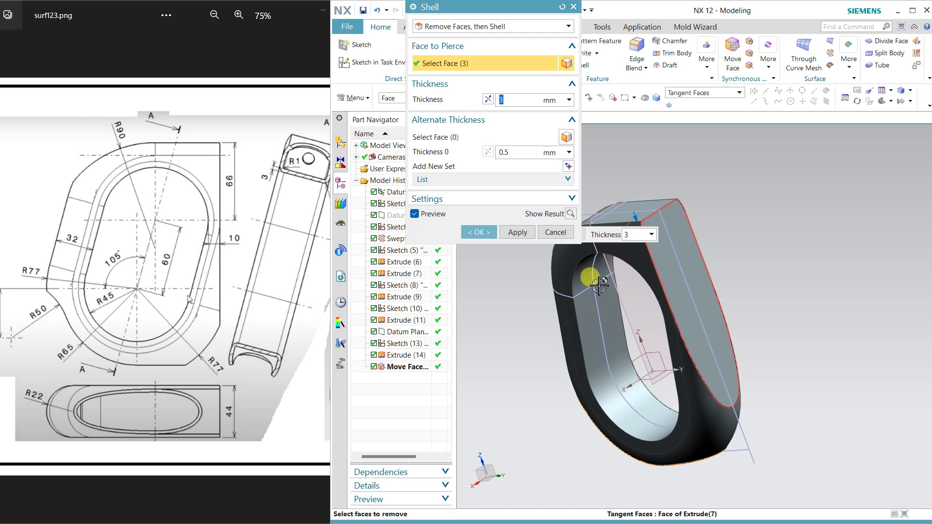
left_click_drag(292, 293, 184, 290)
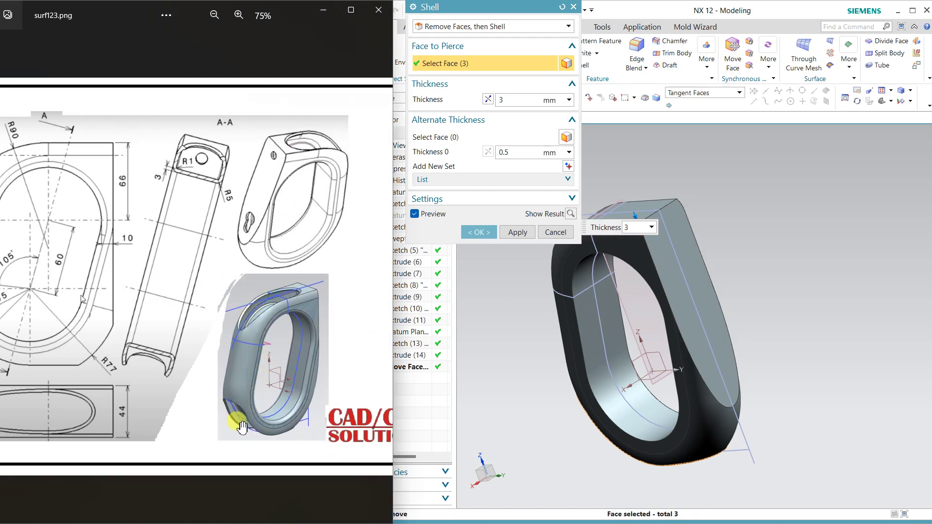
mouse_move(598, 358)
middle_mouse_down()
mouse_move(662, 312)
mouse_move(652, 348)
middle_mouse_up()
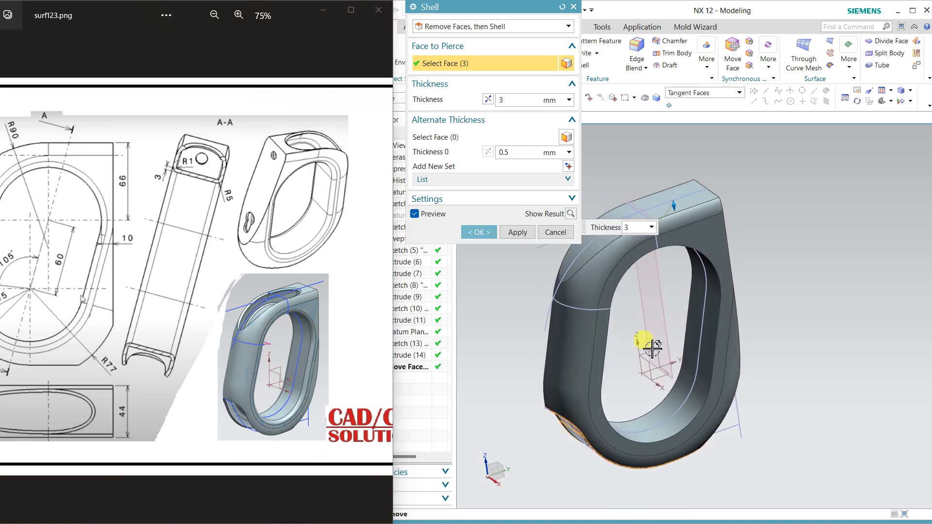
left_click(476, 235)
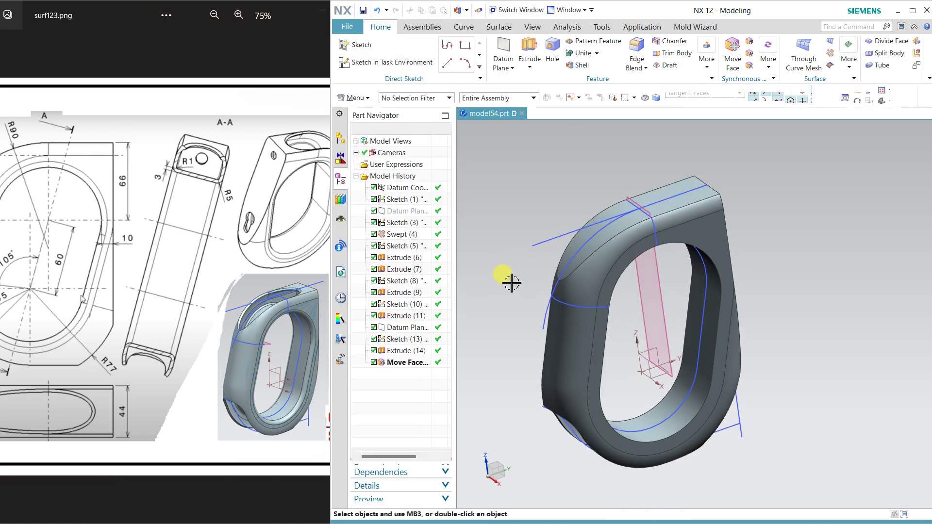
Step: Make Datum Plane (12) the current feature to roll back the history
mouse_move(520, 312)
middle_mouse_down()
mouse_move(514, 269)
mouse_move(505, 293)
mouse_move(534, 272)
middle_mouse_up()
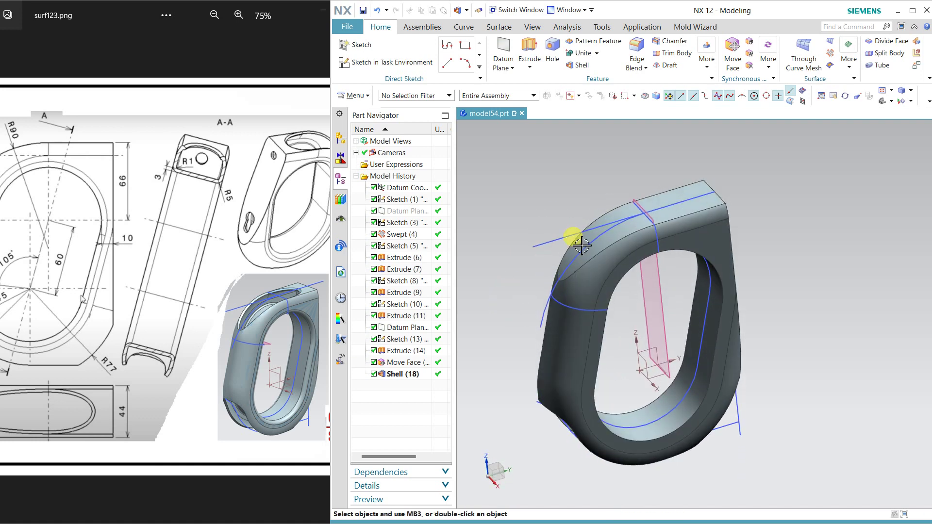
left_click(406, 350)
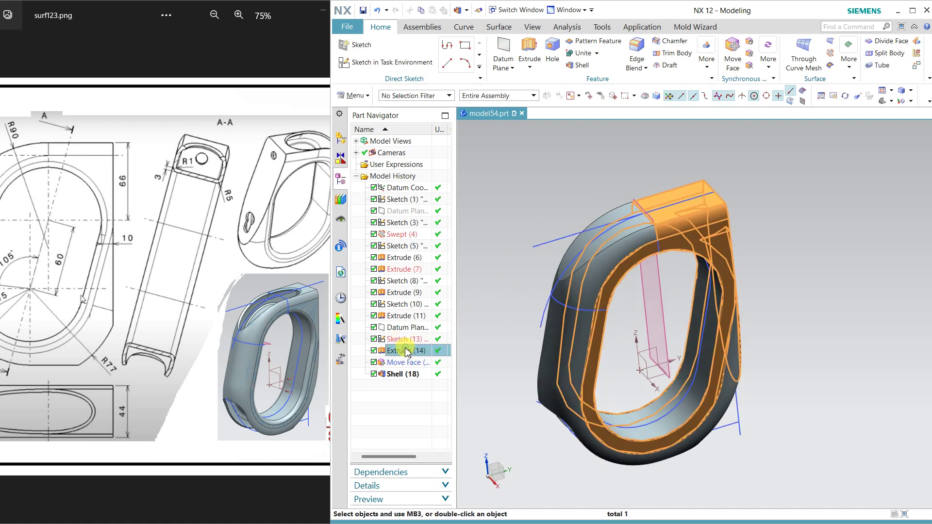
left_click(398, 327)
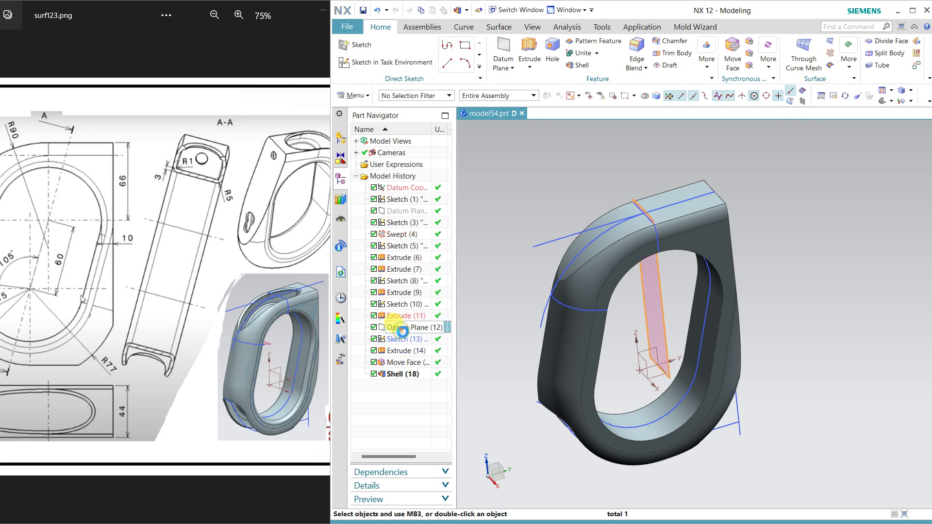
right_click(402, 329)
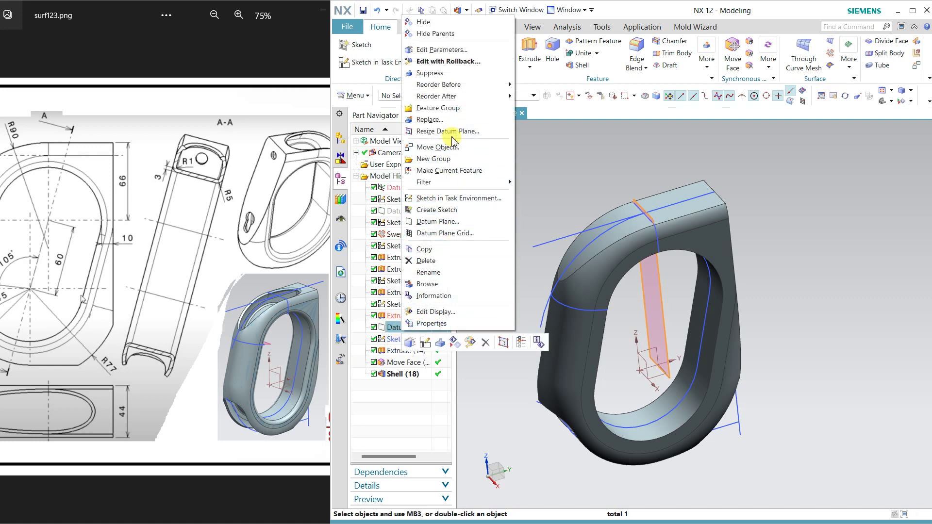
left_click(451, 173)
Step: Create a Composite Curve from the ring's top edge loop
middle_click_drag(548, 183, 567, 162)
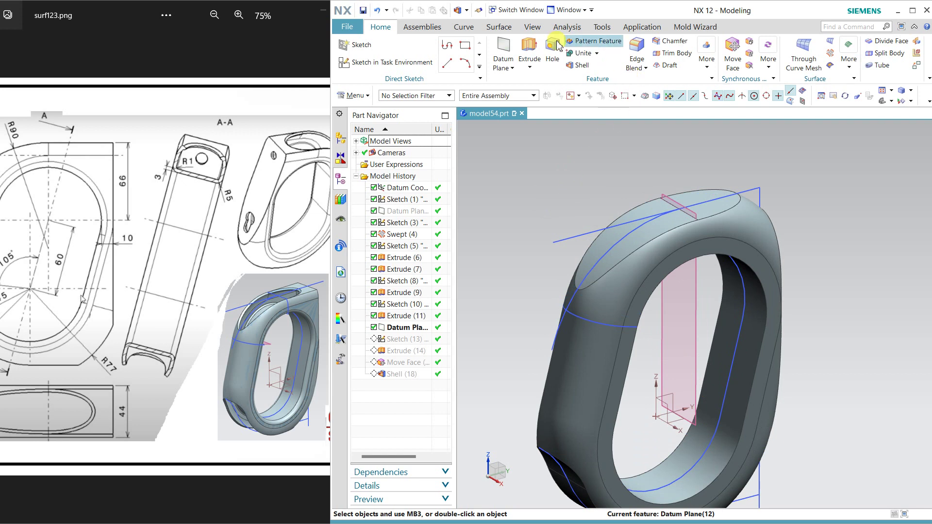
left_click(499, 27)
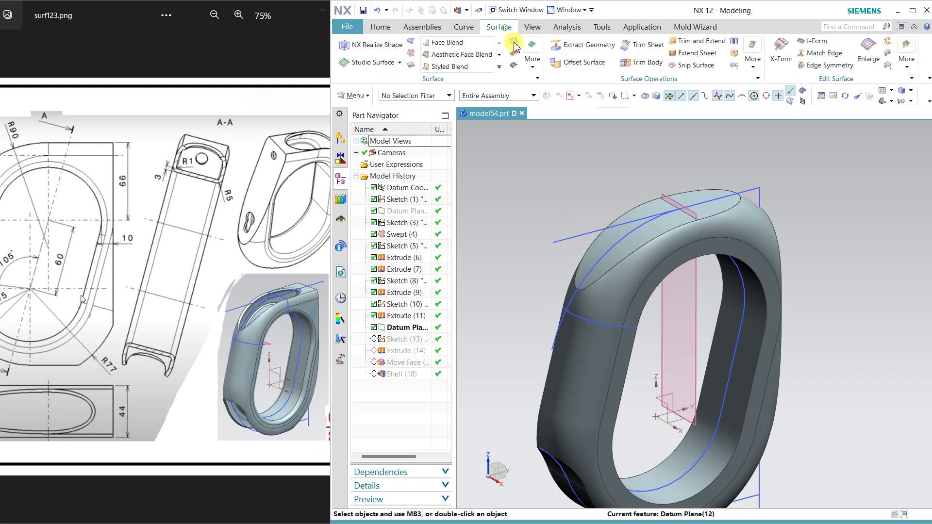
left_click(590, 44)
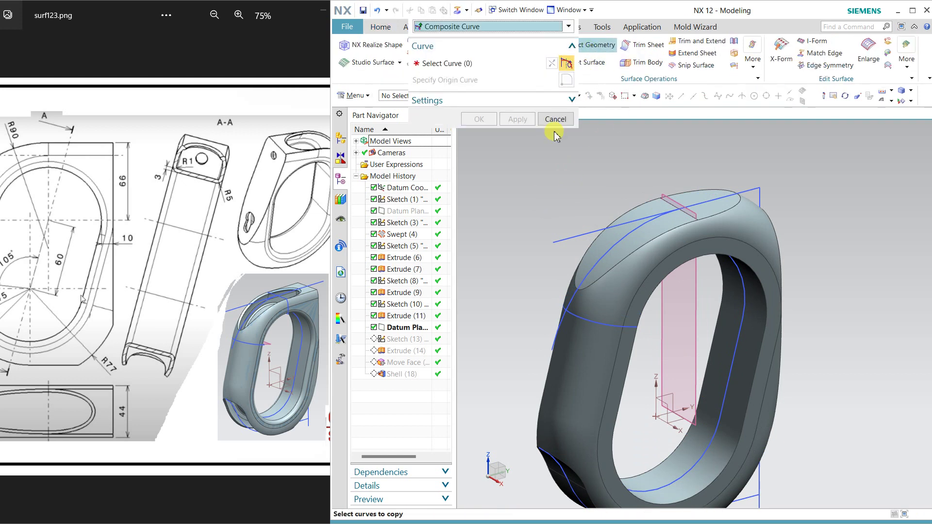
left_click(724, 217)
left_click(471, 122)
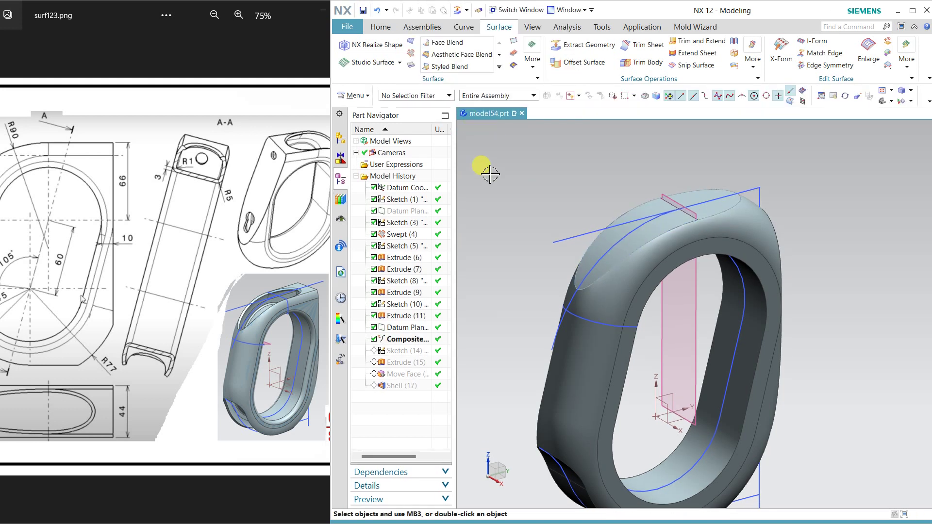
Step: Copy the ring's two top faces, picked as single faces, into an Offset Surface at 0 mm
left_click(595, 63)
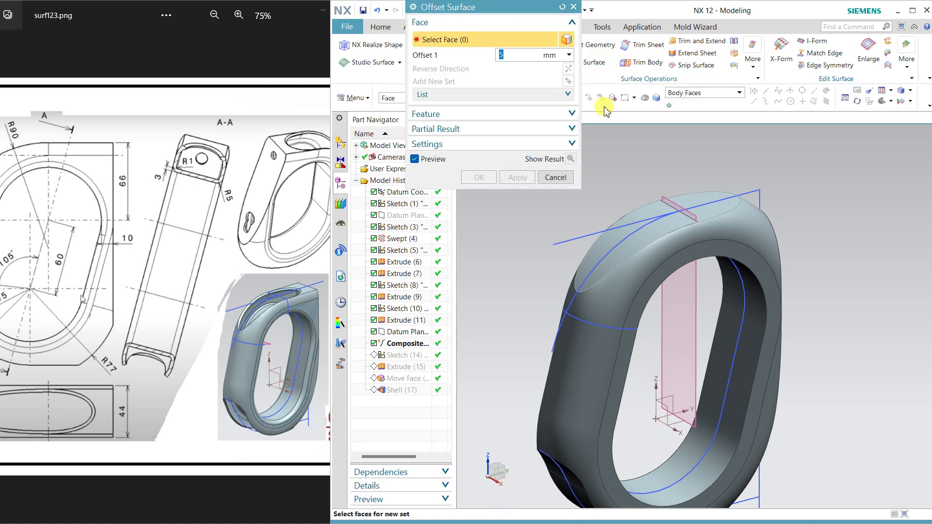
left_click(553, 178)
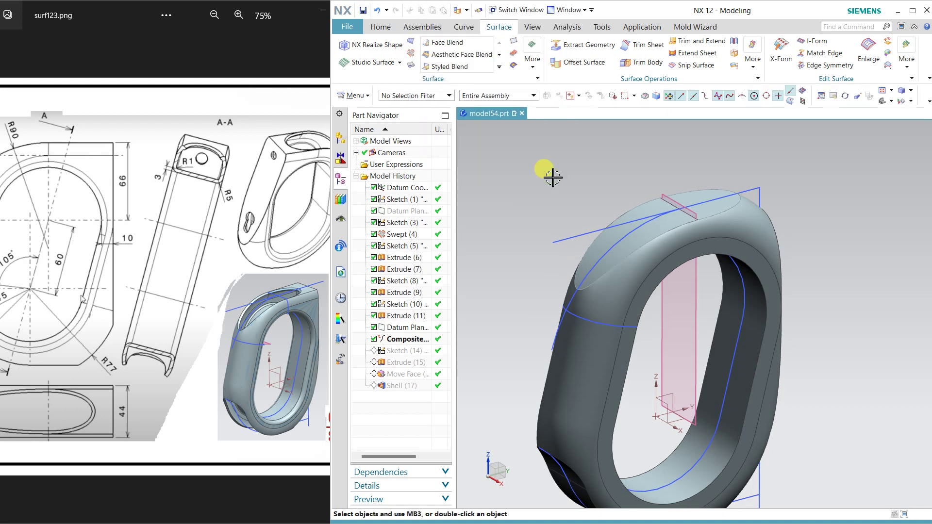
left_click(584, 67)
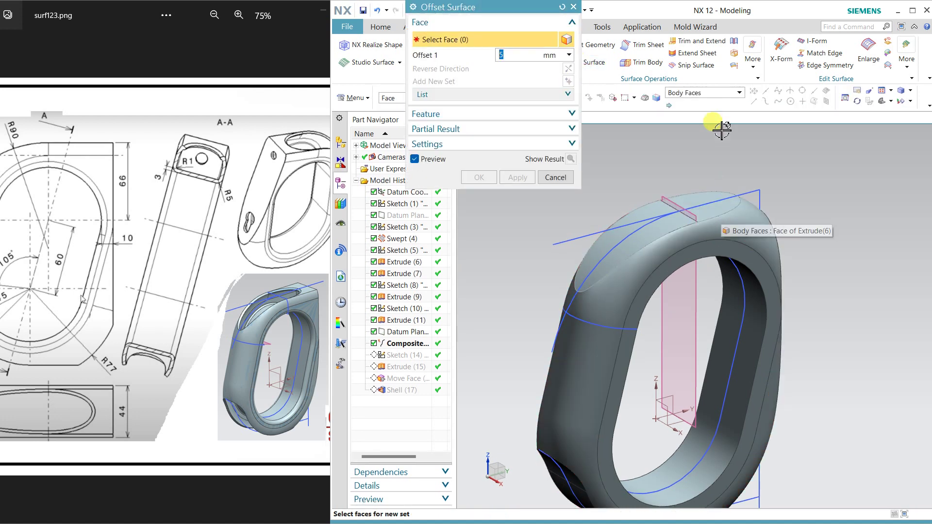
left_click(711, 94)
left_click(694, 105)
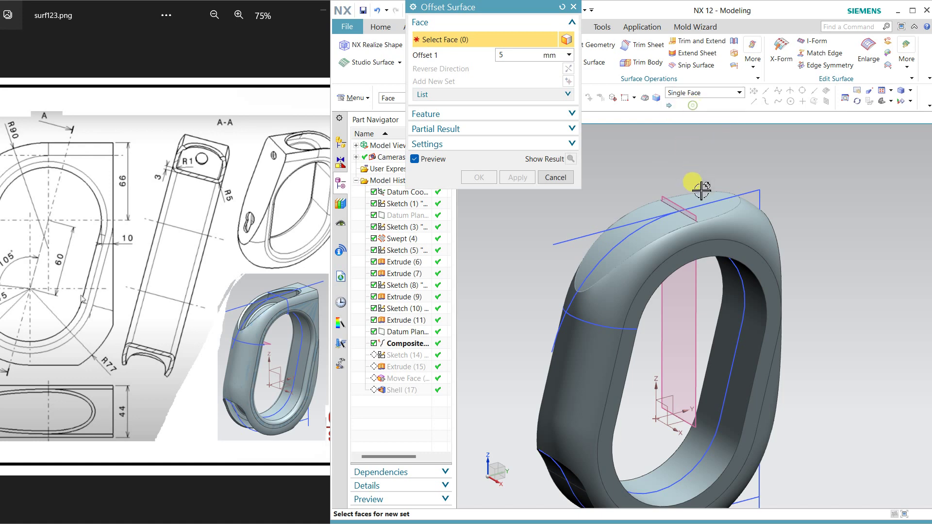
left_click(704, 200)
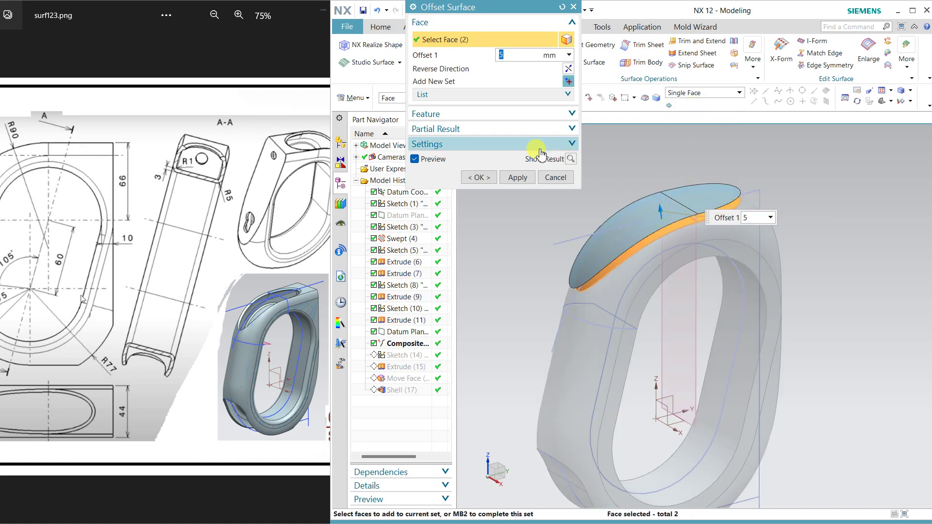
type("0")
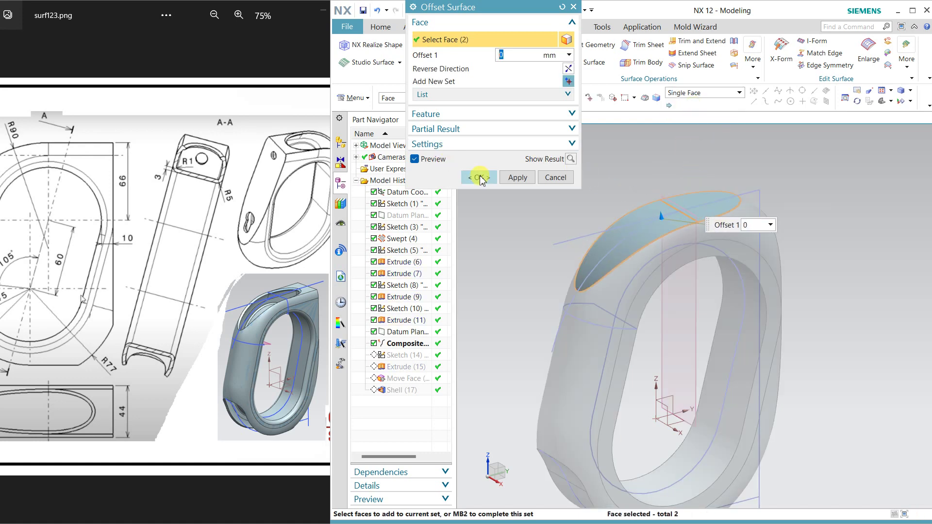
left_click(479, 177)
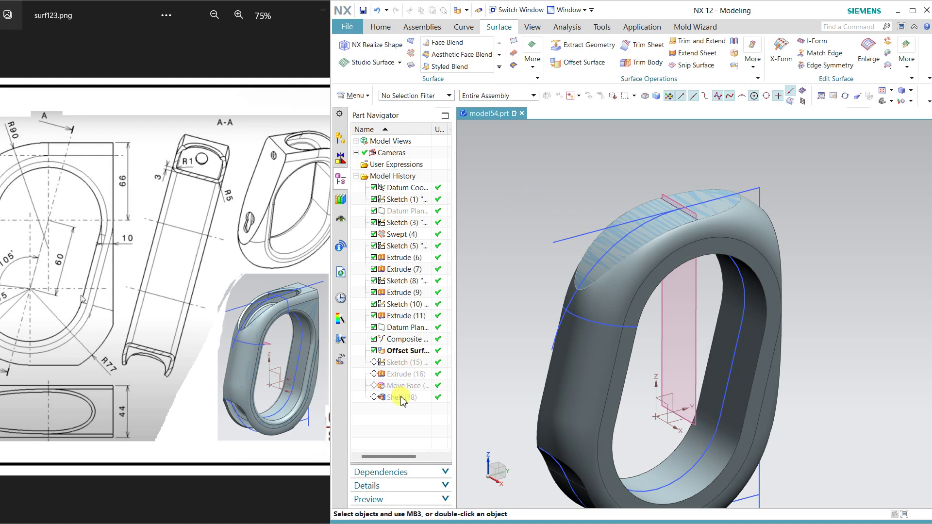
Step: Make Shell (18) the current feature again so the full history rebuilds after the Offset Surface
right_click(401, 398)
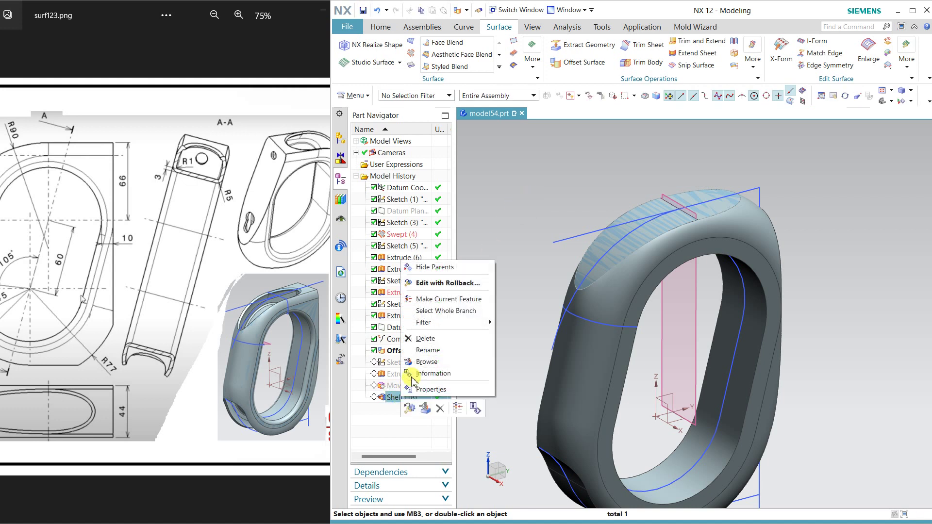
left_click(443, 300)
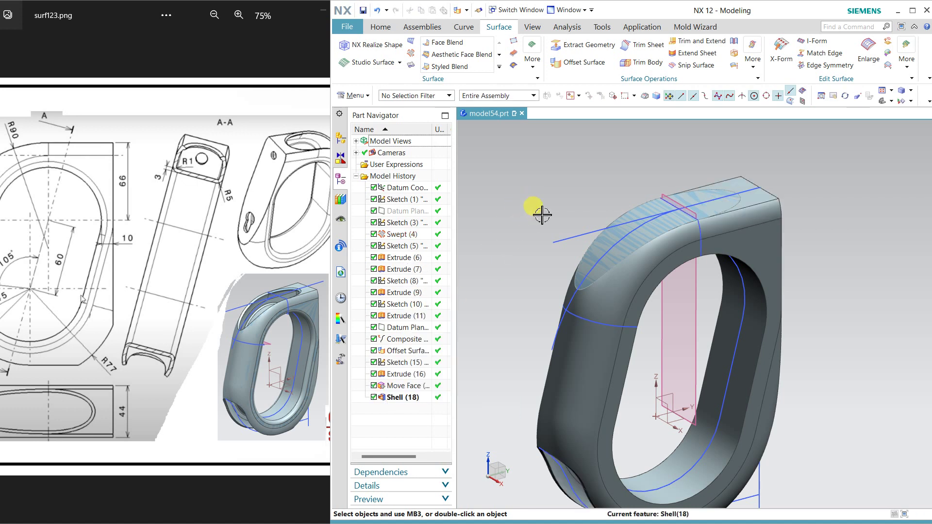
mouse_move(667, 376)
middle_mouse_down()
mouse_move(680, 302)
mouse_move(692, 302)
mouse_move(678, 383)
mouse_move(634, 380)
mouse_move(661, 385)
middle_mouse_up()
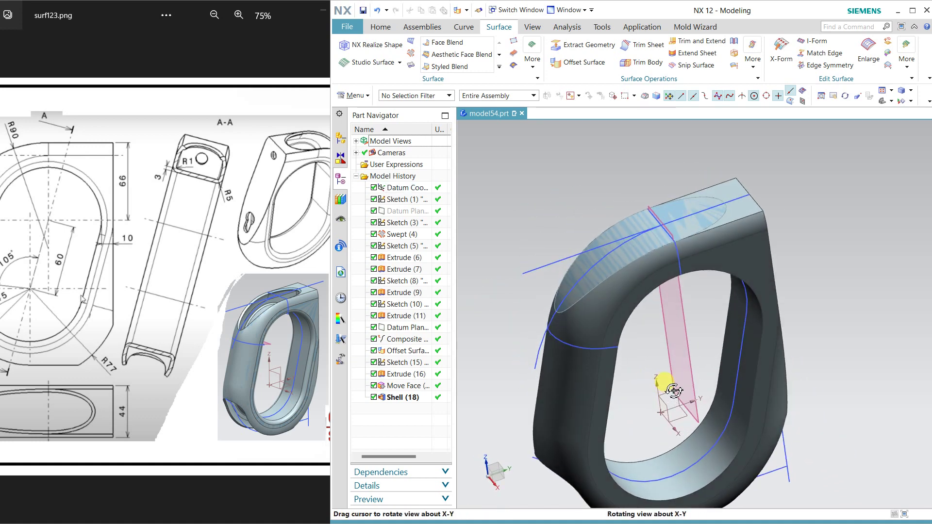
scroll(592, 267, "up", 2)
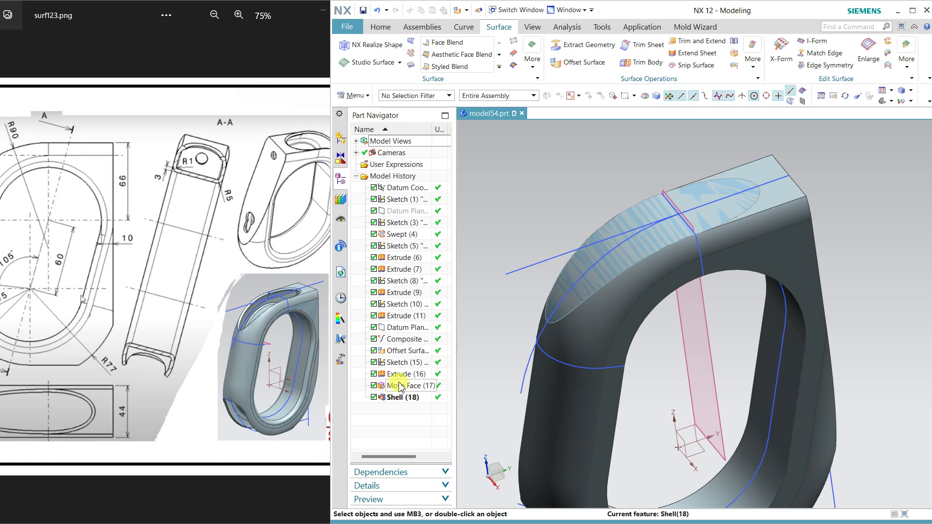
left_click(394, 352)
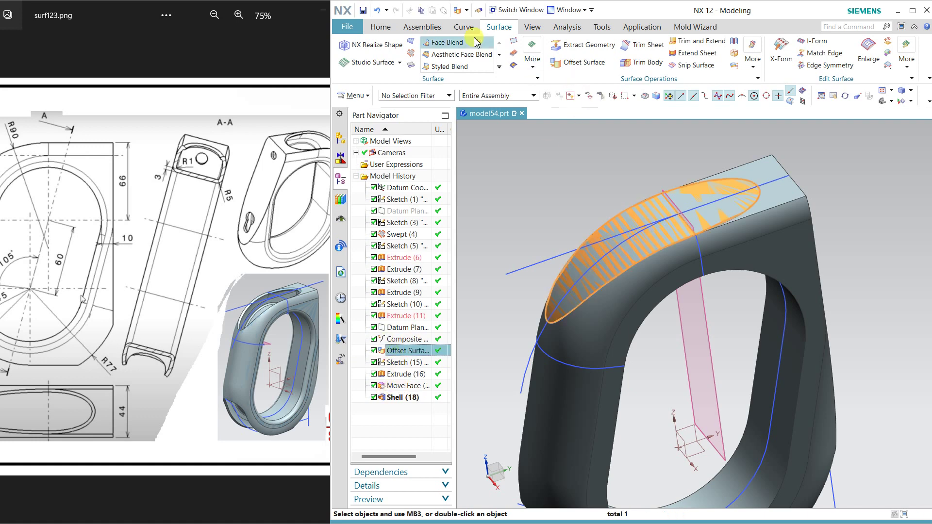
left_click(382, 29)
left_click(707, 54)
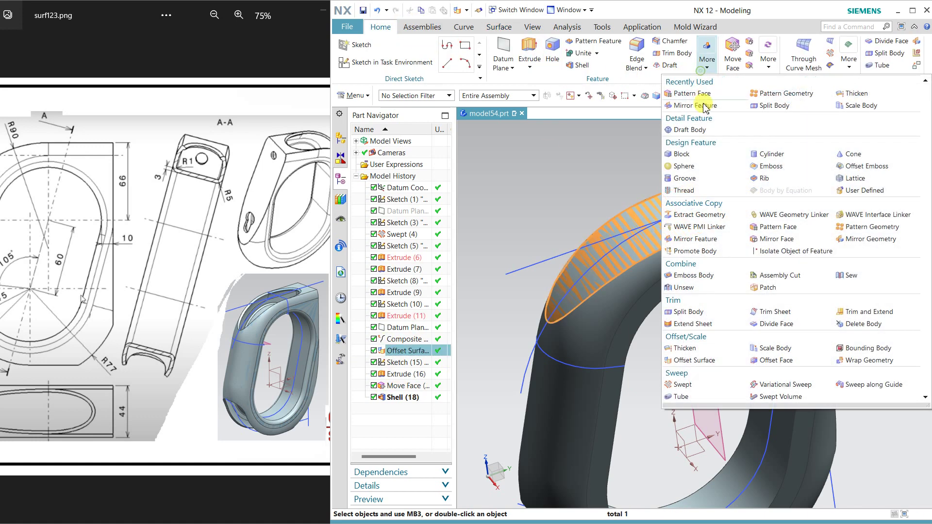
Step: Thicken the copied top faces 4 mm inward, subtracting them from the ring body
left_click(699, 349)
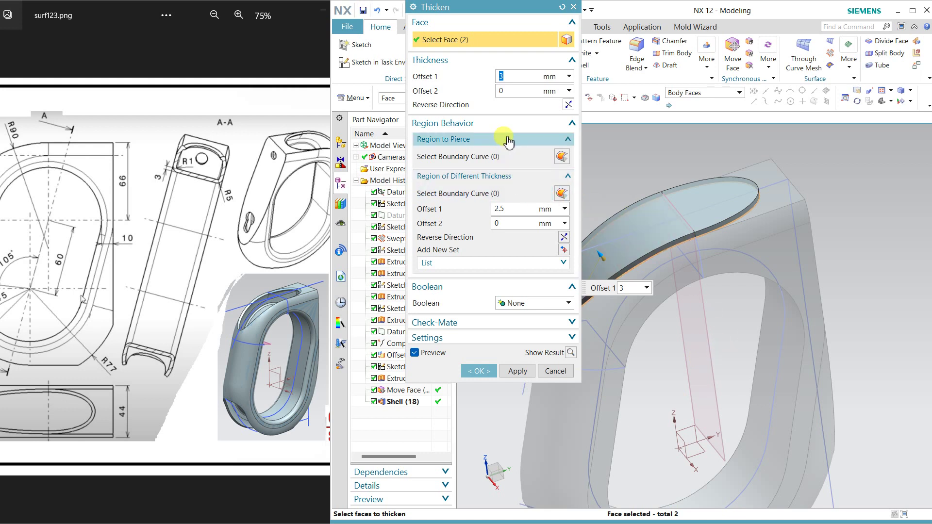
type("4")
key("Return")
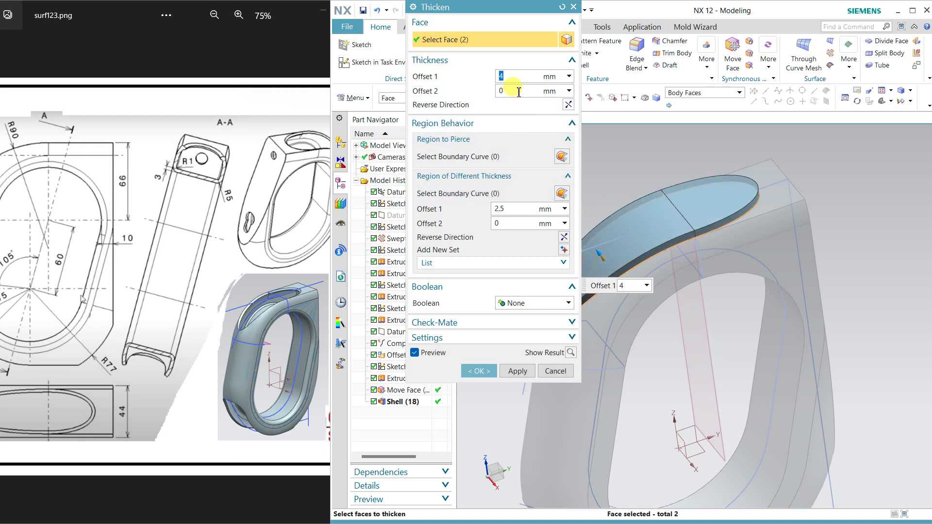
left_click(570, 105)
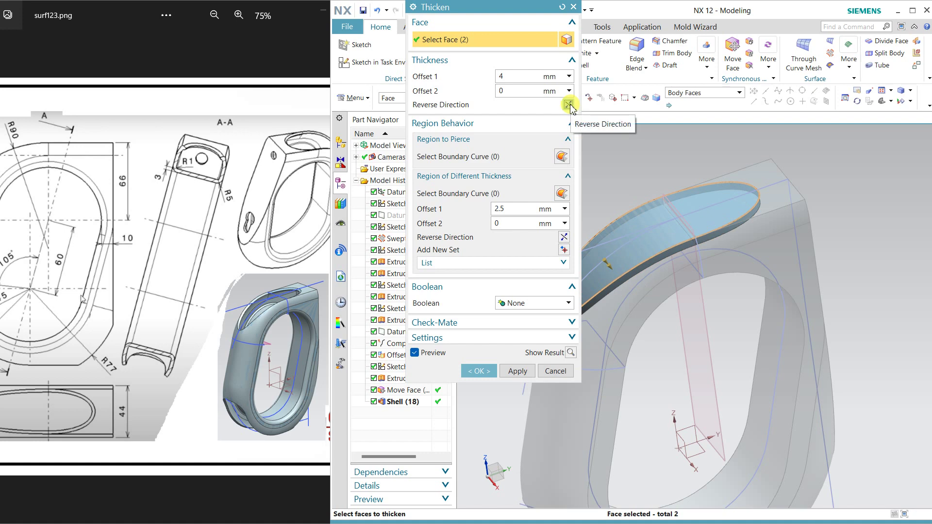
left_click(526, 307)
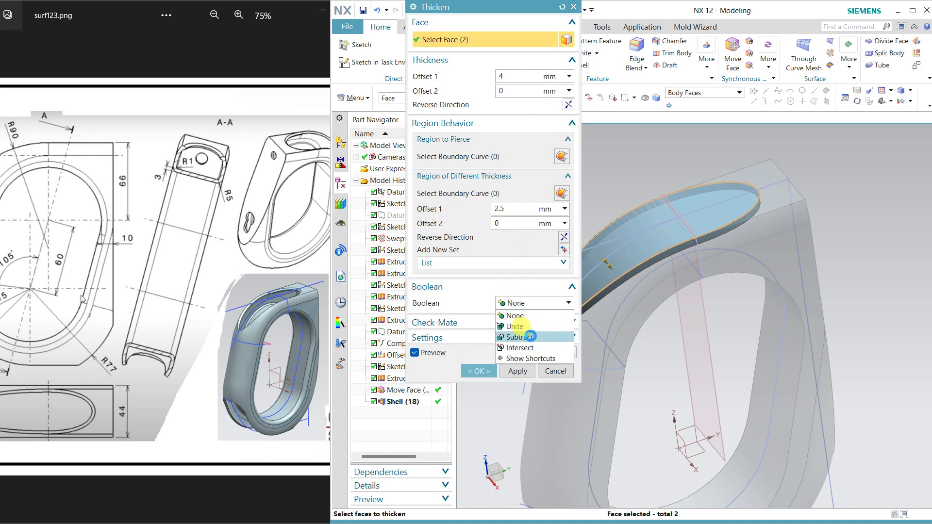
left_click(522, 331)
left_click(650, 290)
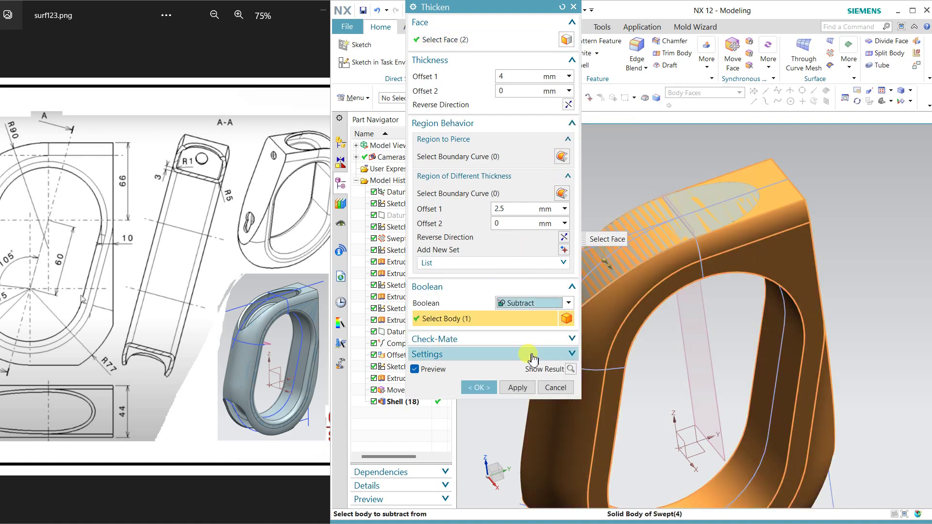
left_click(479, 387)
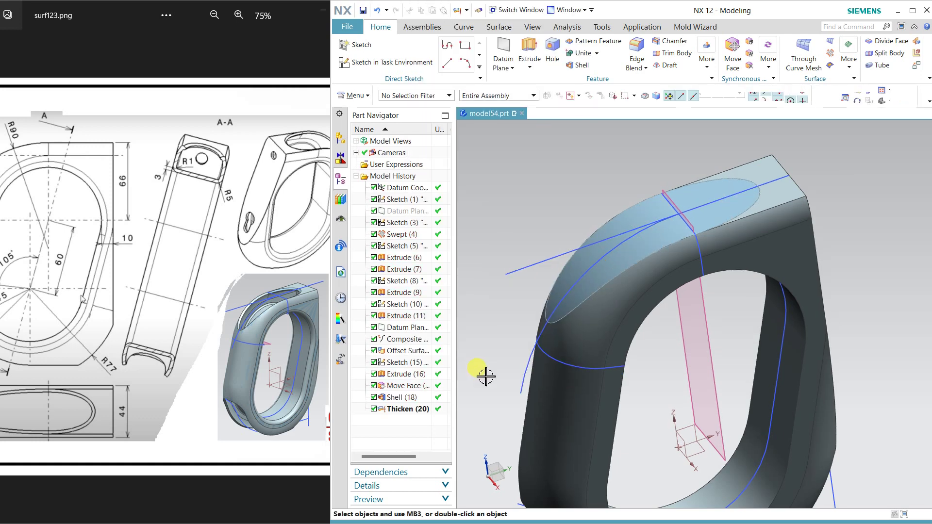
Step: Hide the Offset Surface and orbit around the ring to inspect the top pocket
left_click(422, 350)
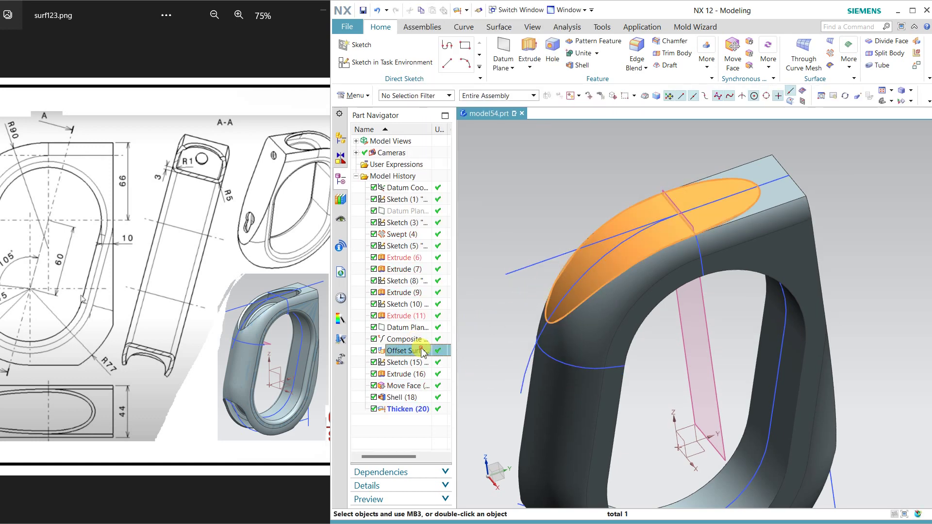
right_click(422, 349)
left_click(443, 106)
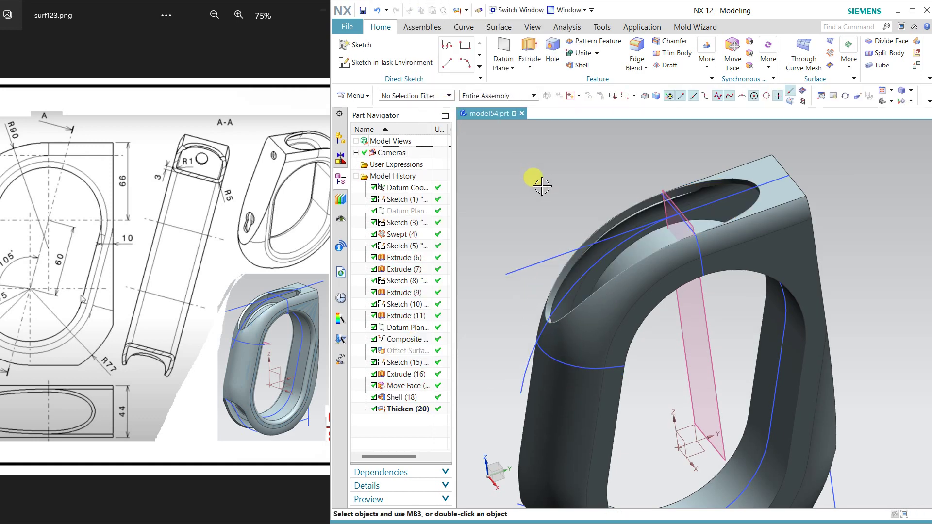
mouse_move(657, 208)
middle_mouse_down()
mouse_move(678, 196)
mouse_move(741, 223)
mouse_move(657, 187)
mouse_move(654, 217)
mouse_move(609, 191)
middle_mouse_up()
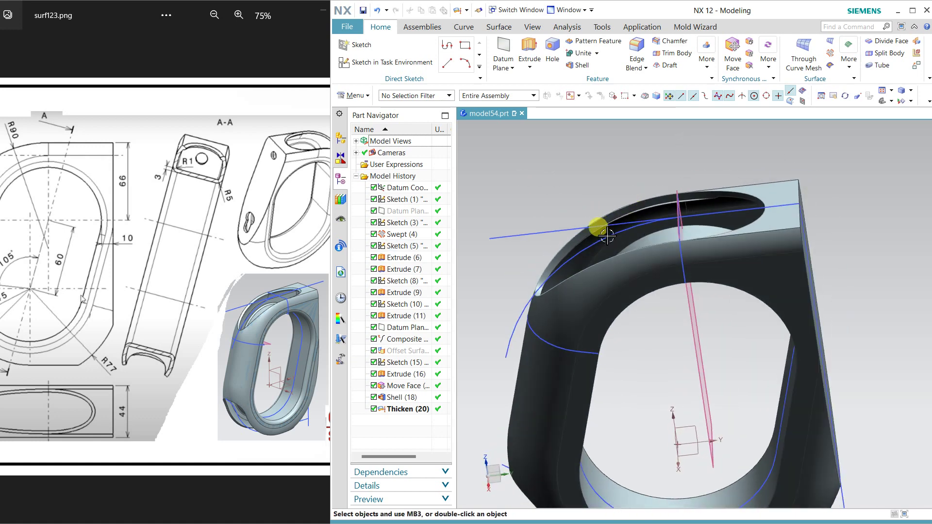
scroll(732, 187, "down", 3)
scroll(732, 173, "down", 3)
mouse_move(732, 173)
middle_mouse_down()
mouse_move(749, 219)
mouse_move(733, 235)
mouse_move(759, 204)
mouse_move(737, 198)
mouse_move(735, 224)
mouse_move(748, 197)
mouse_move(790, 204)
mouse_move(772, 226)
middle_mouse_up()
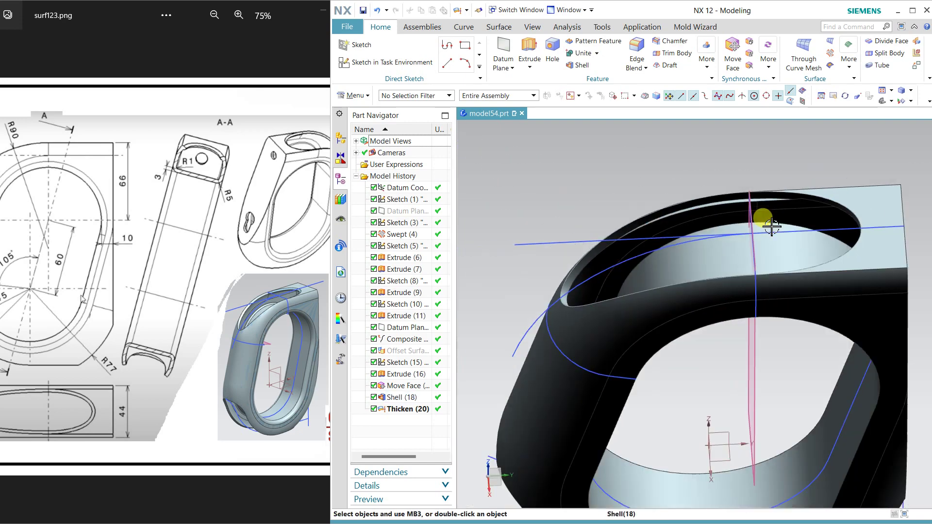
Step: Delete the Thicken (20) feature and view the ring's top without the pocket
left_click(404, 410)
right_click(403, 410)
left_click(456, 357)
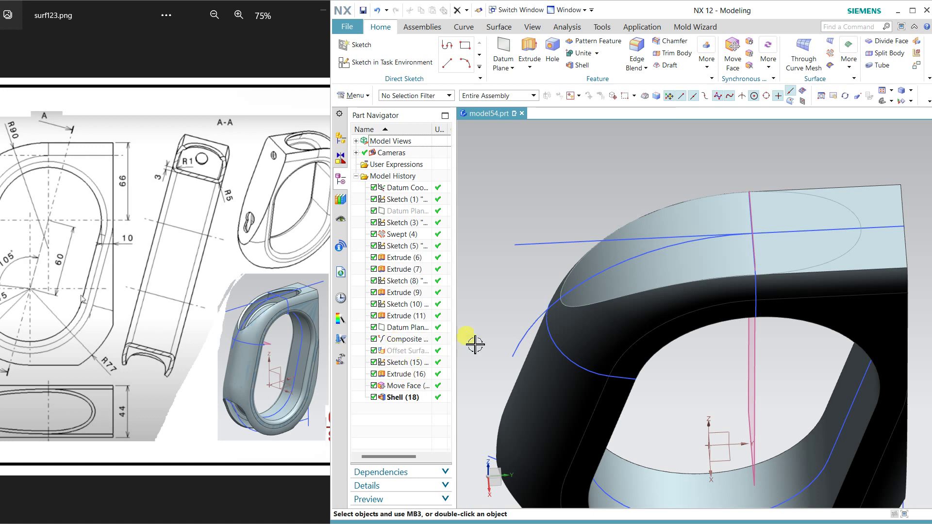
mouse_move(475, 344)
middle_mouse_down()
mouse_move(555, 267)
mouse_move(518, 276)
middle_mouse_up()
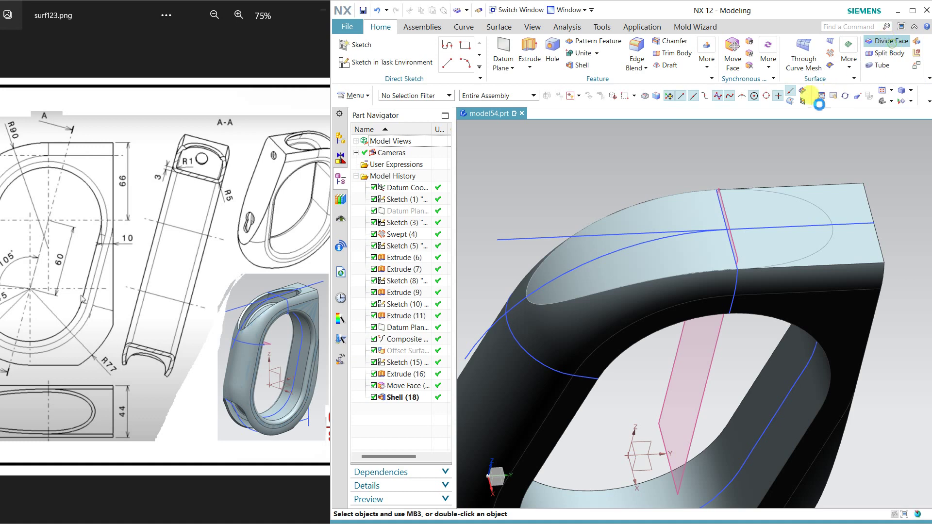
Step: Divide the ring's two top faces, picked as single faces, along the oval composite curve
left_click(825, 201)
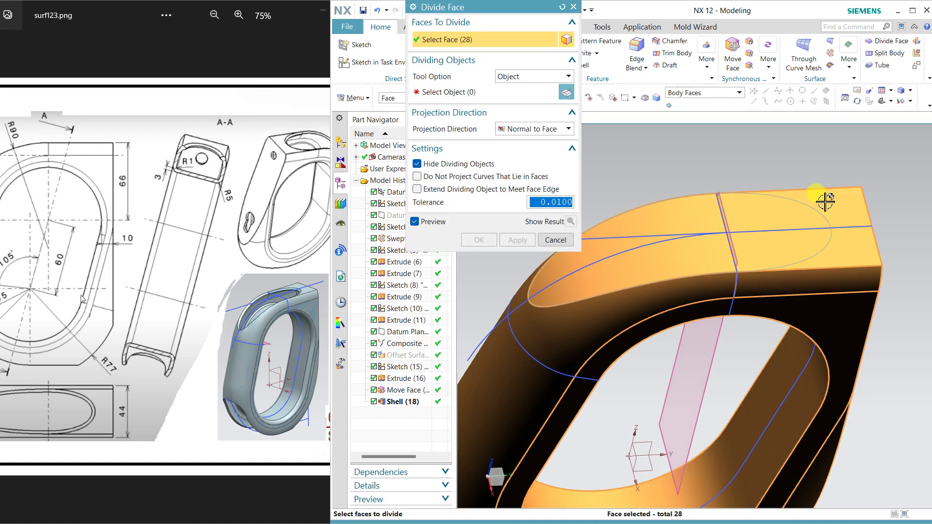
left_click(482, 92)
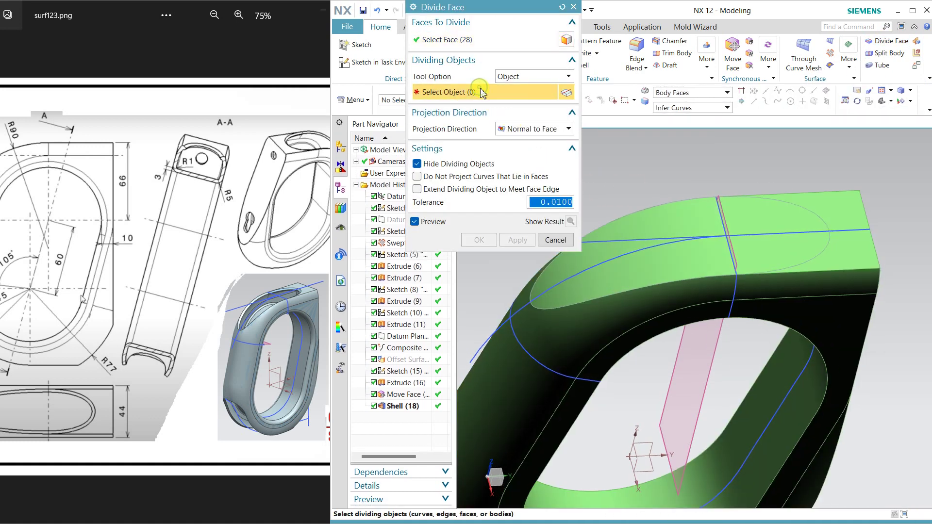
left_click(561, 238)
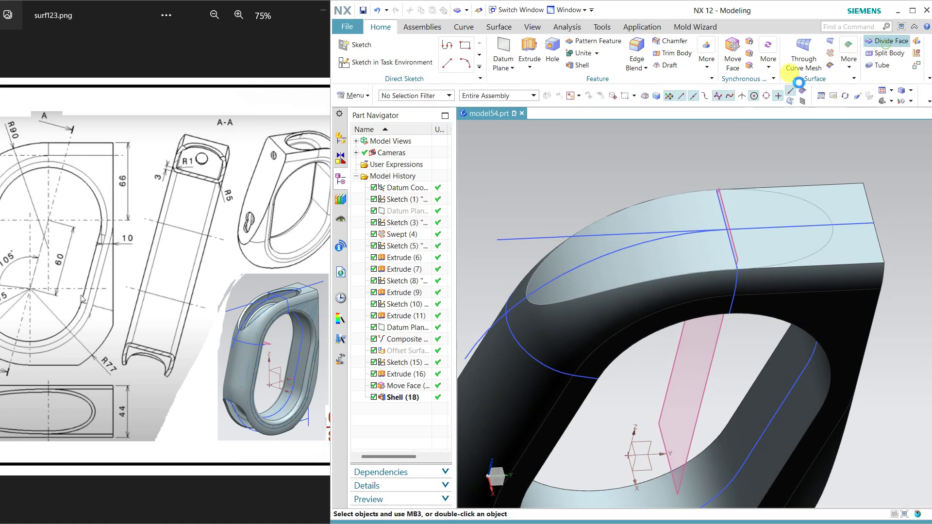
left_click(702, 93)
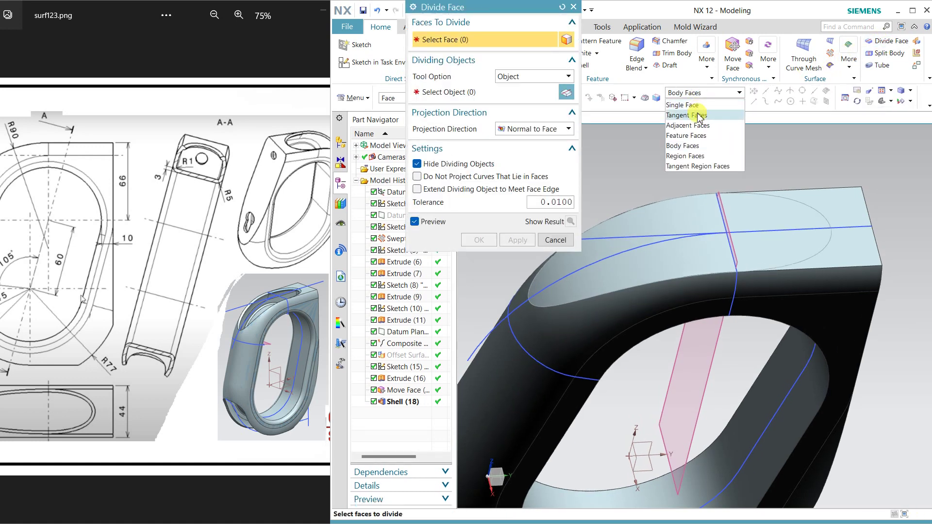
left_click(682, 105)
left_click(831, 208)
left_click(614, 220)
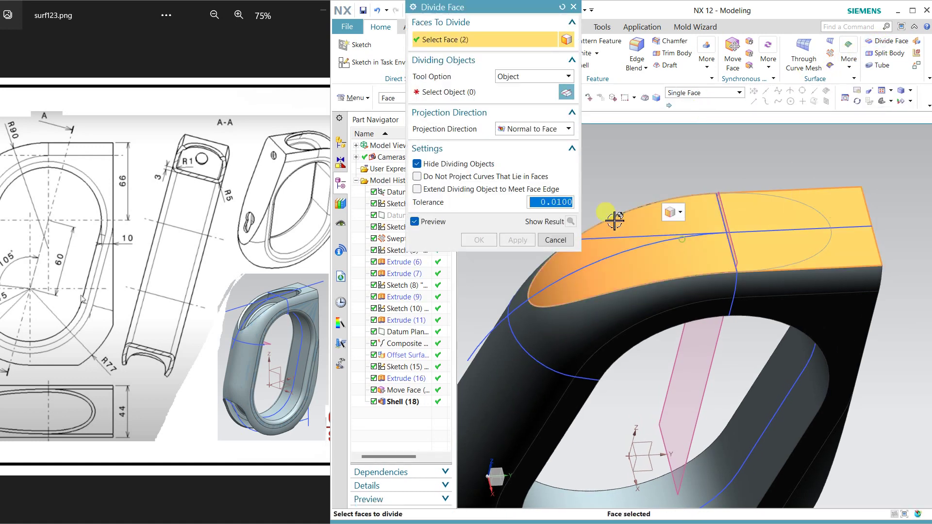
left_click(548, 90)
left_click(720, 193)
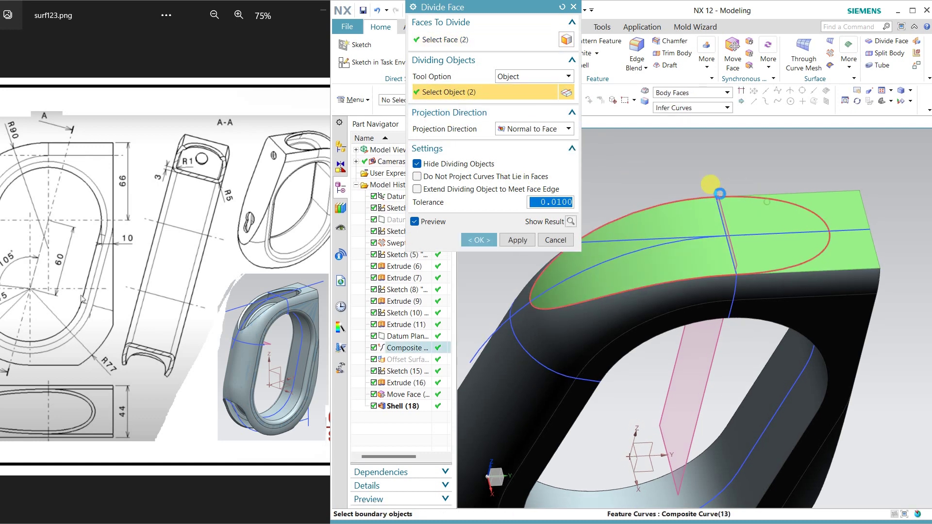
left_click(480, 241)
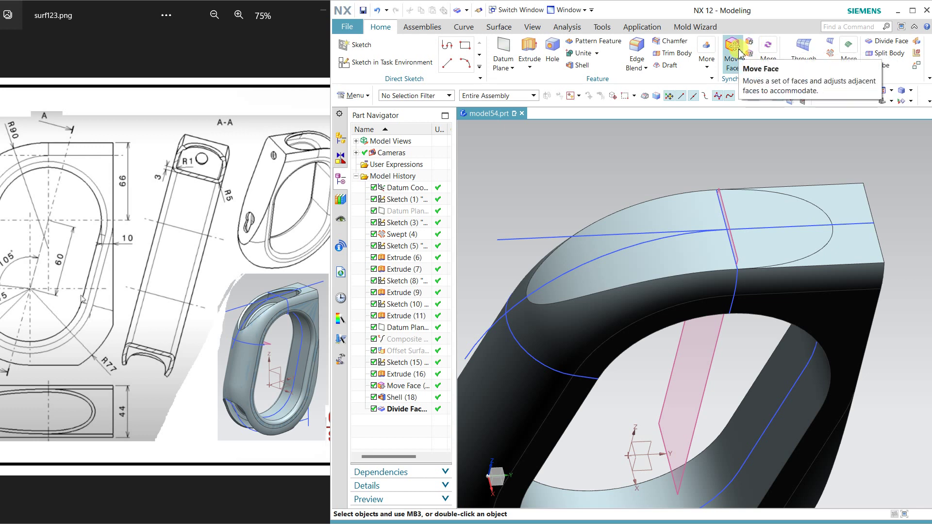
left_click(739, 51)
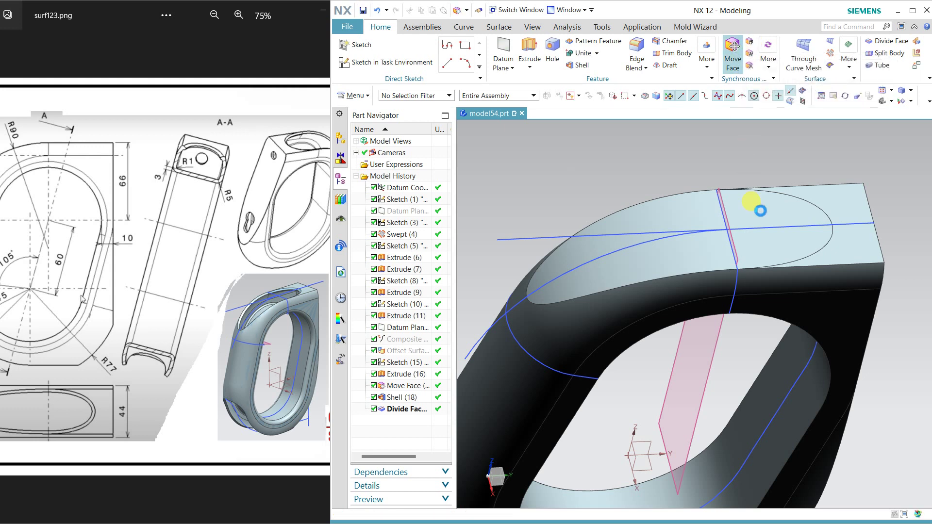
left_click(691, 218)
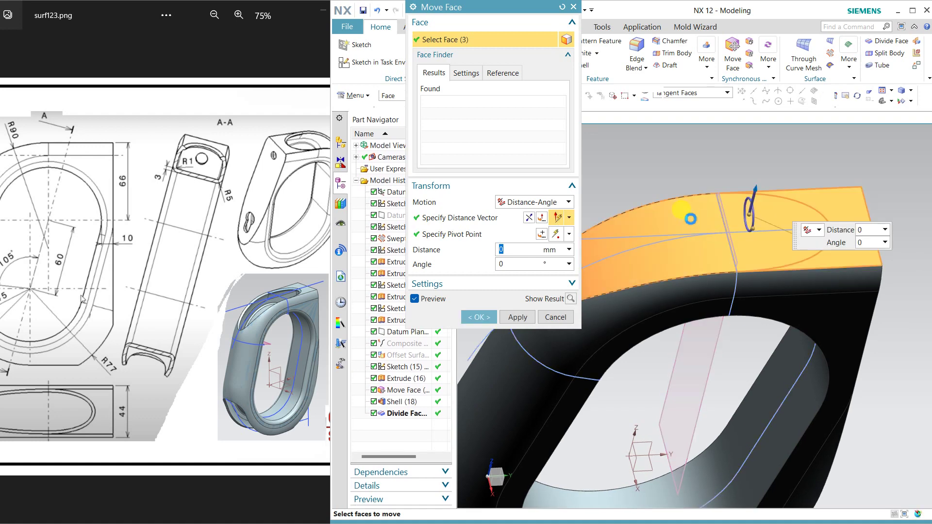
left_click(548, 317)
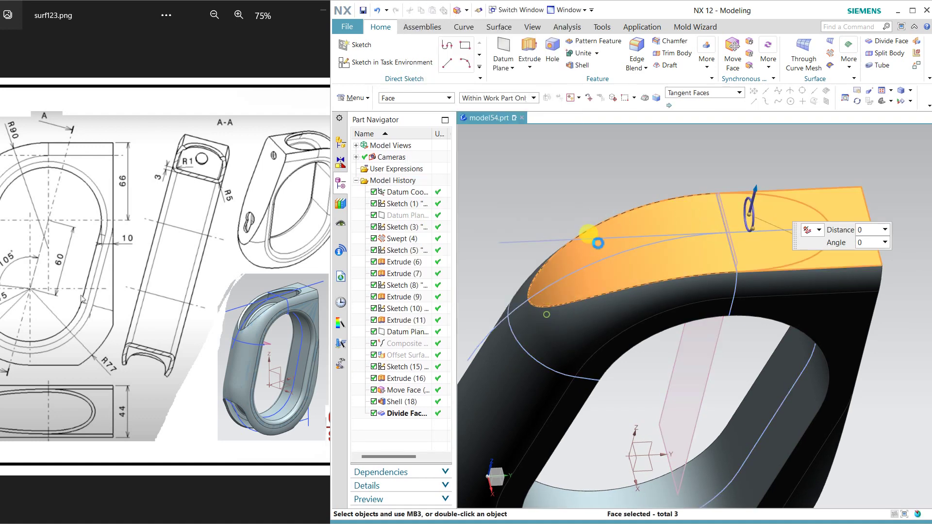
left_click(728, 48)
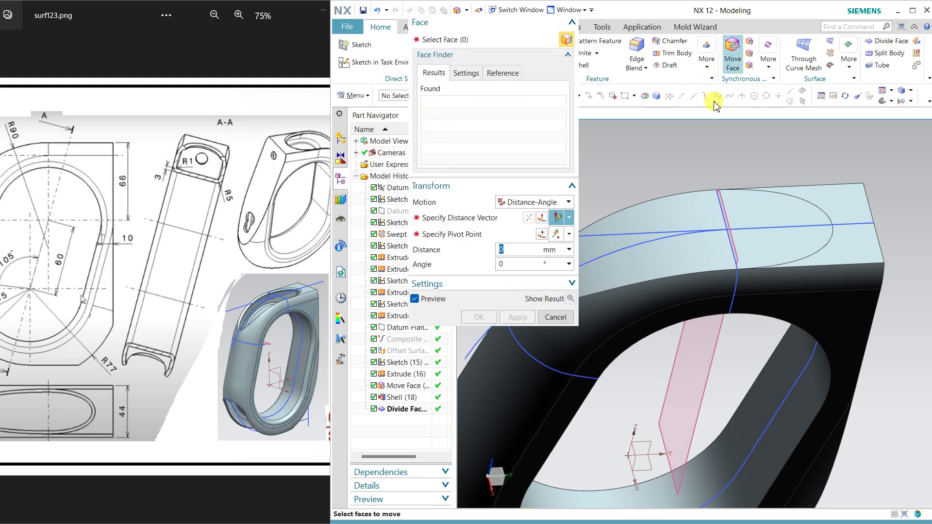
left_click(703, 93)
left_click(684, 110)
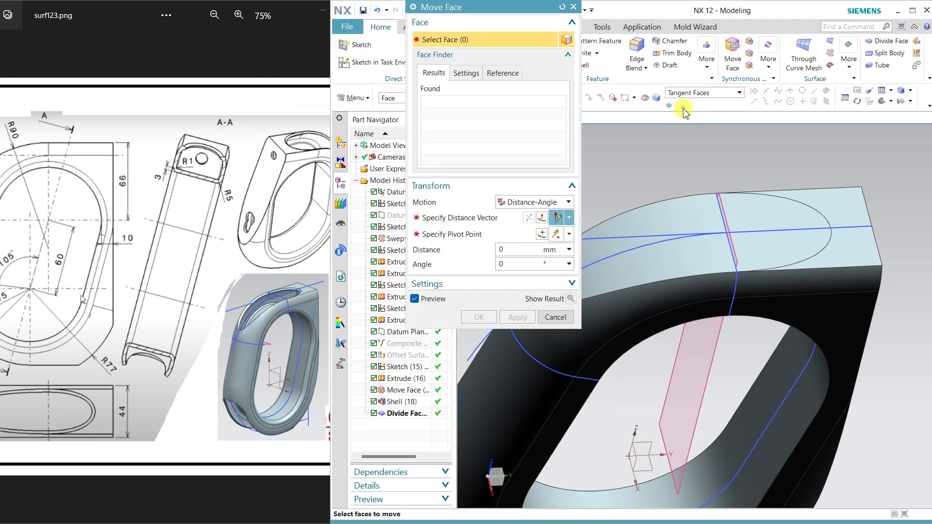
left_click(745, 202)
left_click(687, 194)
type("-3.2")
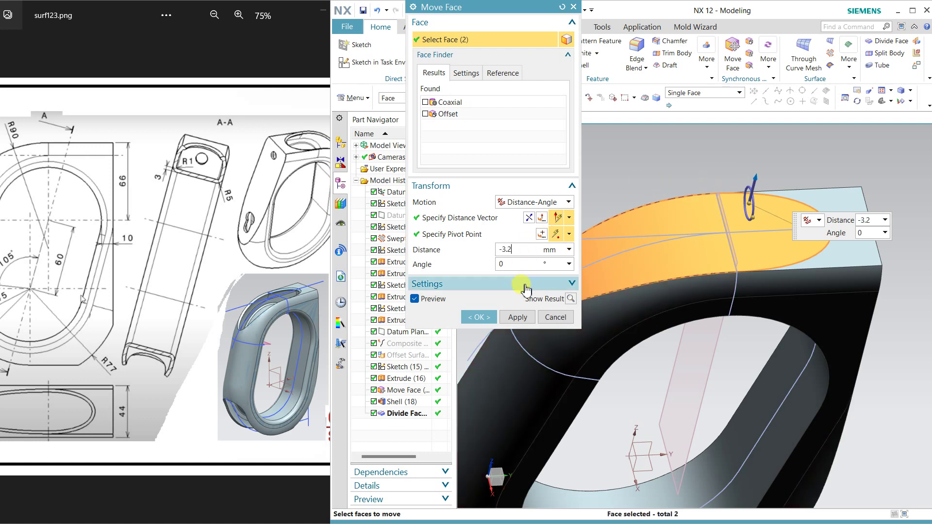
left_click(570, 299)
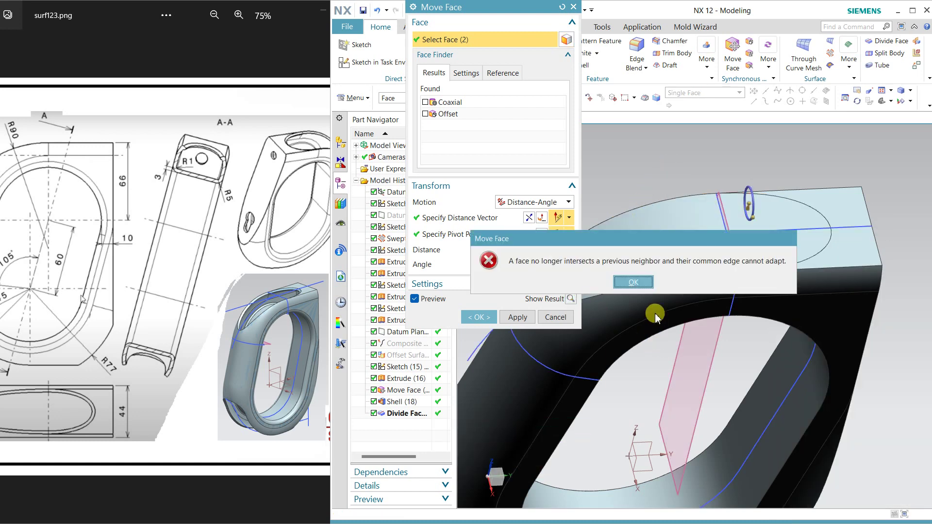
left_click(633, 282)
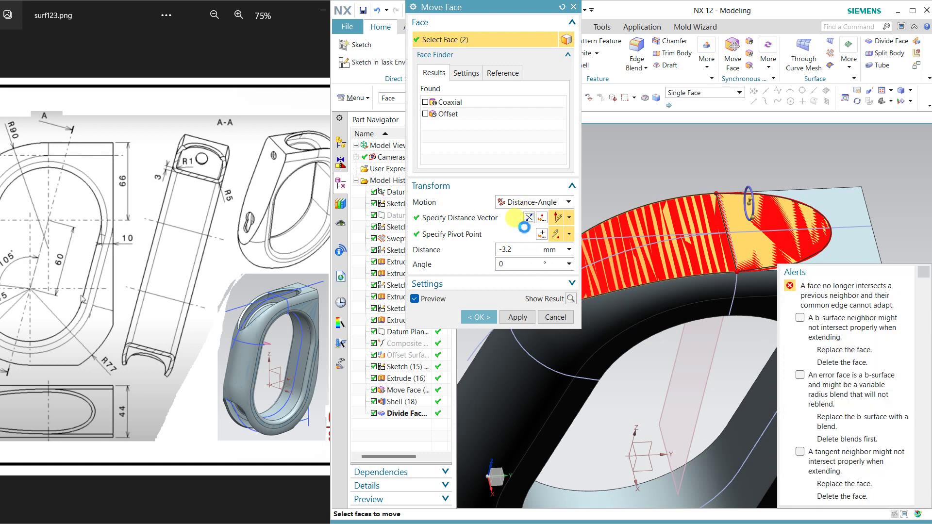
left_click(556, 318)
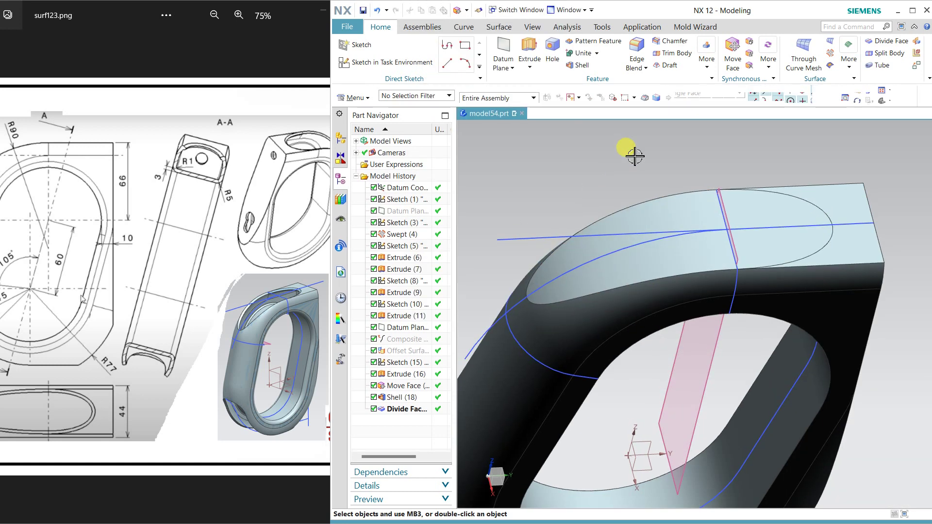
Step: Offset both oval top-face halves 3 mm inward to recess them into the band
left_click(750, 45)
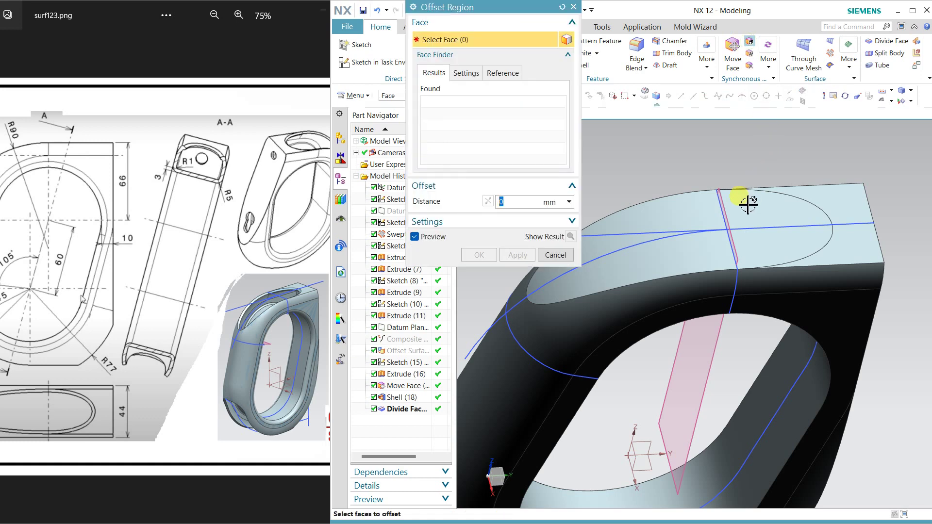
left_click(748, 204)
left_click(680, 215)
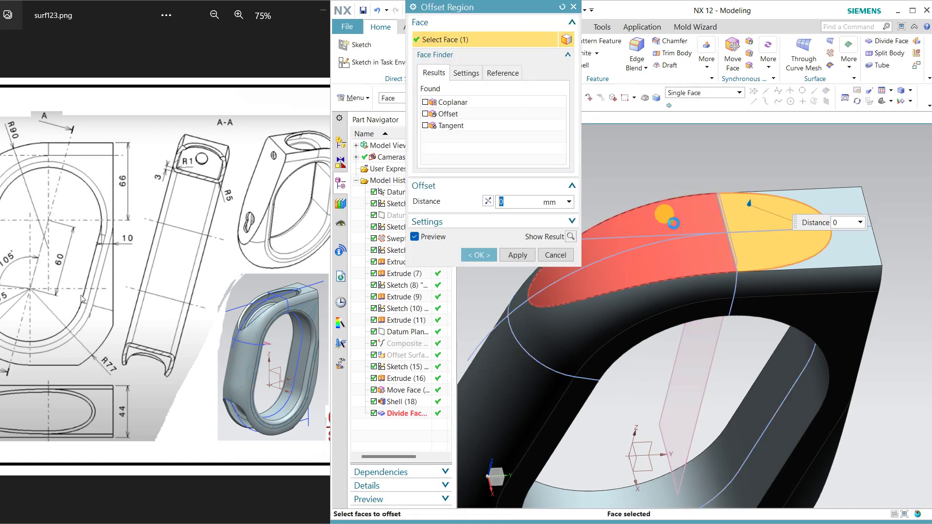
type("3")
key("Return")
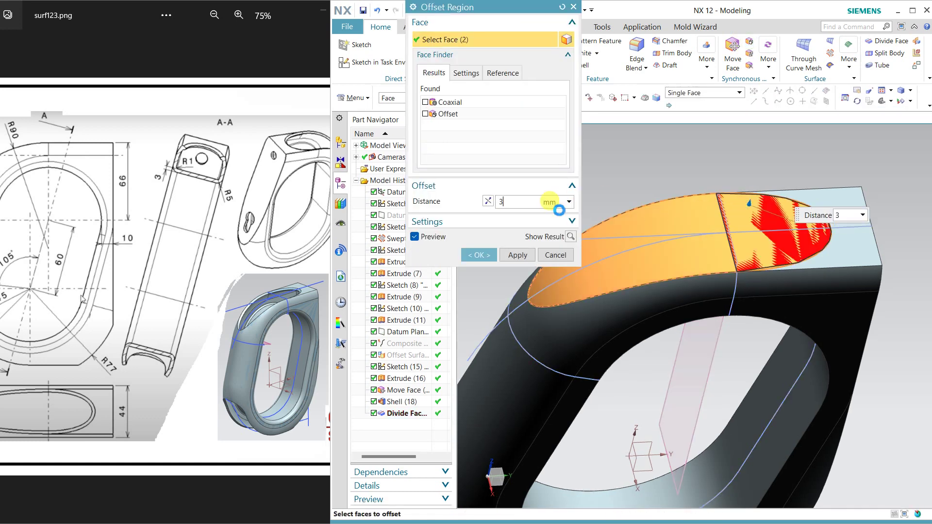
left_click(488, 202)
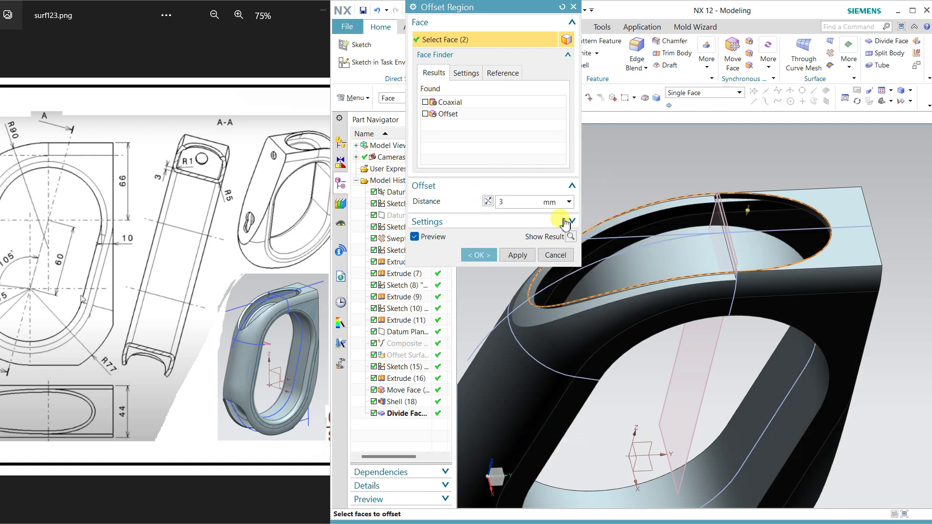
left_click(487, 255)
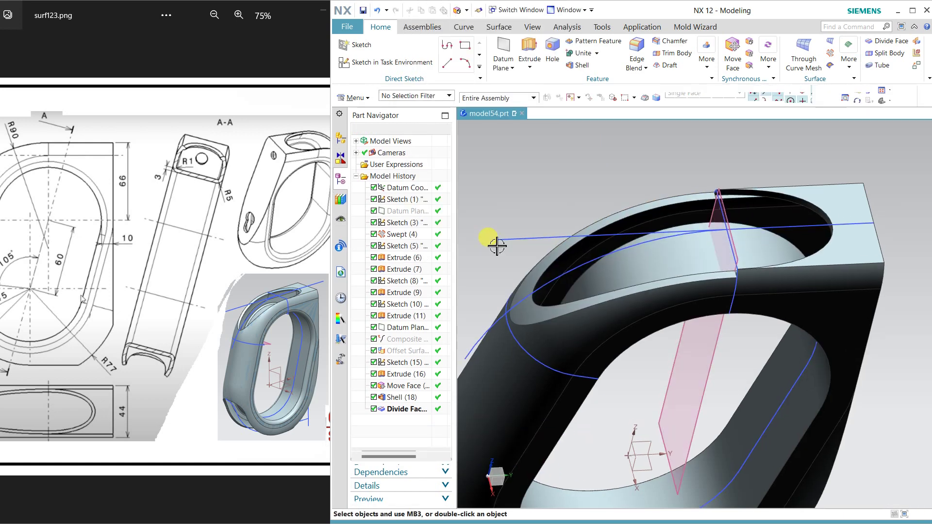
mouse_move(593, 202)
middle_mouse_down()
mouse_move(552, 209)
mouse_move(558, 193)
mouse_move(607, 166)
mouse_move(627, 171)
mouse_move(578, 187)
mouse_move(589, 198)
mouse_move(571, 186)
middle_mouse_up()
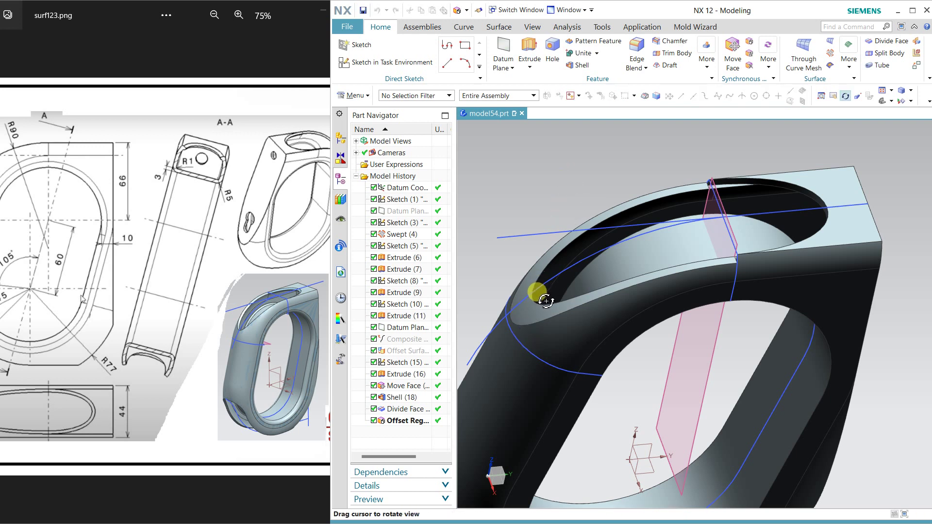
Step: Delete the Offset Region recess and check the Divide Face feature on the model
middle_click_drag(568, 190, 566, 191)
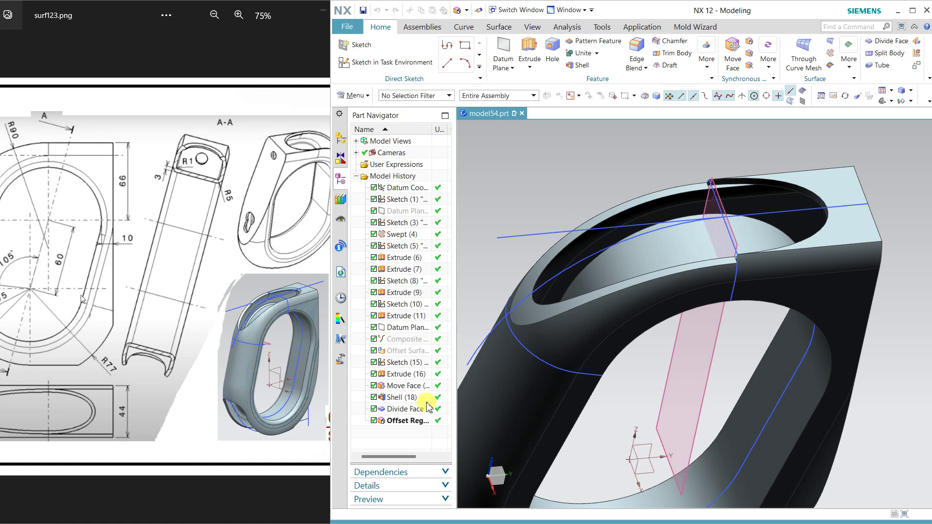
right_click(411, 423)
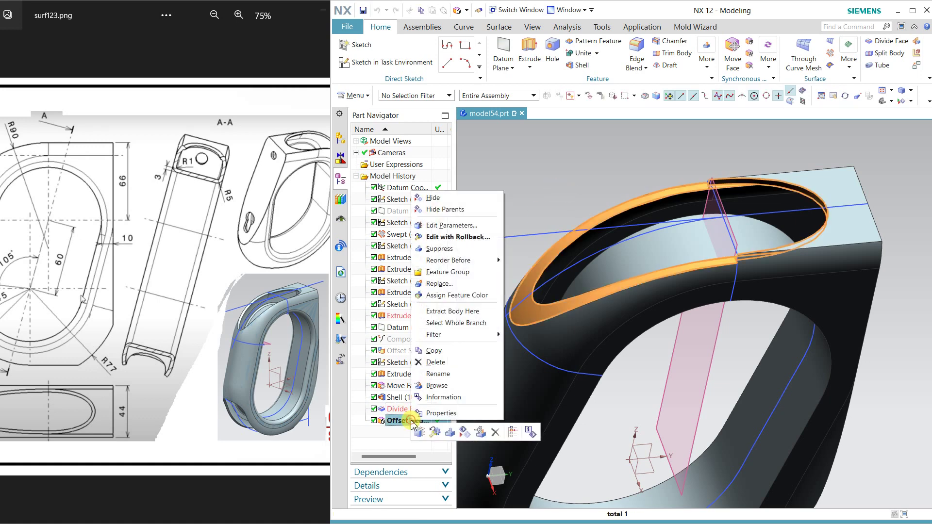
left_click(454, 362)
scroll(649, 316, "down", 3)
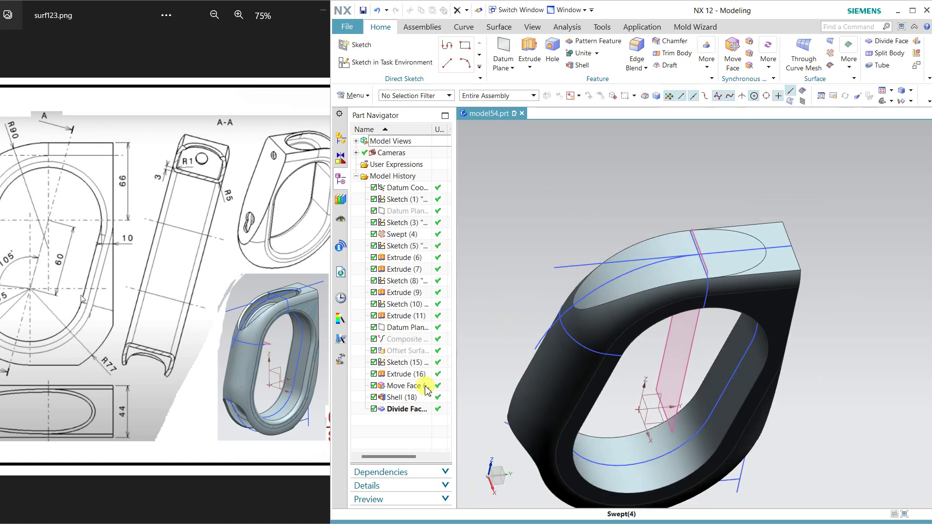
left_click(406, 411)
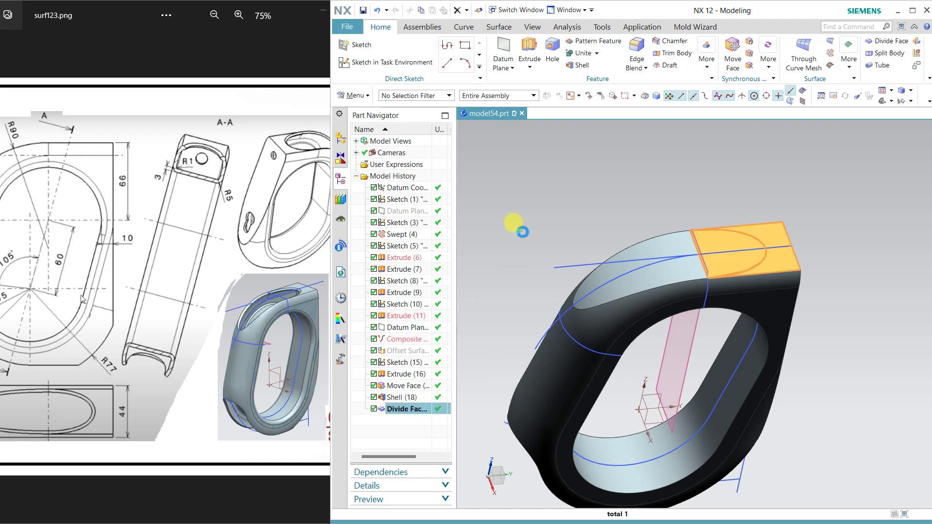
left_click(525, 230)
mouse_move(527, 216)
middle_mouse_down()
mouse_move(537, 160)
mouse_move(538, 171)
middle_mouse_up()
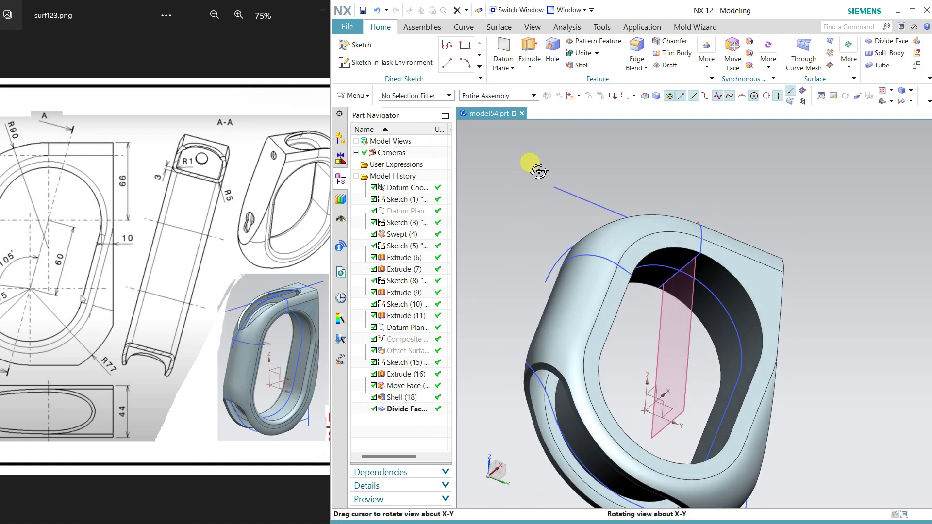
Step: Delete Shell (18) and inspect the now solid ring
left_click(403, 399)
right_click(403, 399)
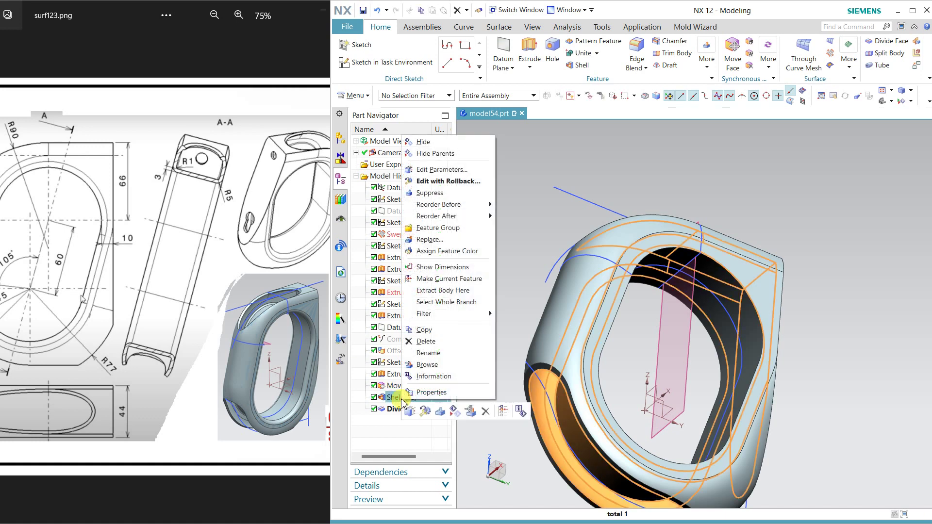
left_click(424, 340)
mouse_move(490, 306)
middle_mouse_down()
mouse_move(505, 281)
mouse_move(501, 312)
mouse_move(511, 294)
middle_mouse_up()
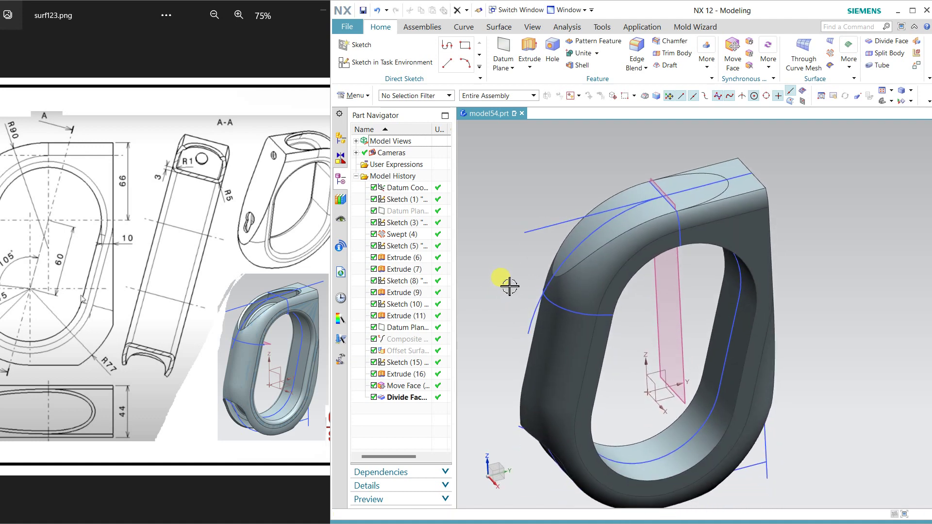
left_click(498, 26)
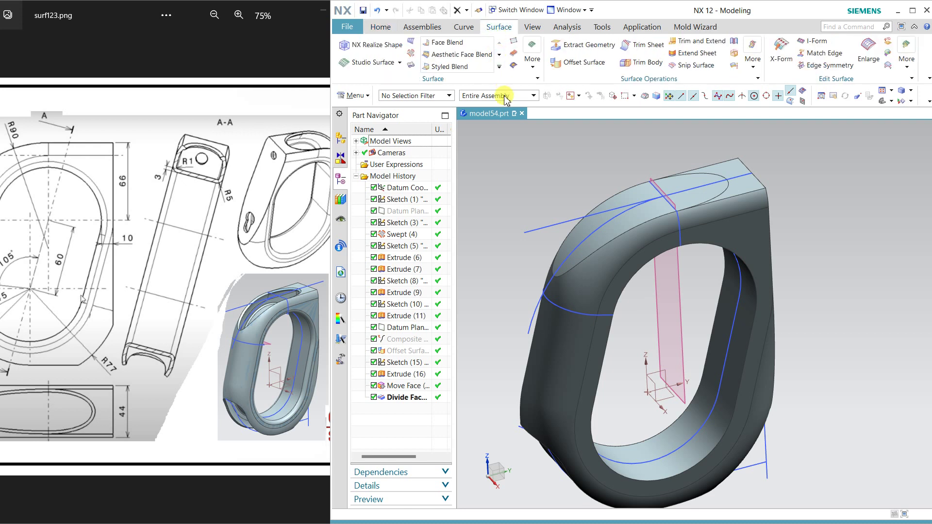
left_click(580, 61)
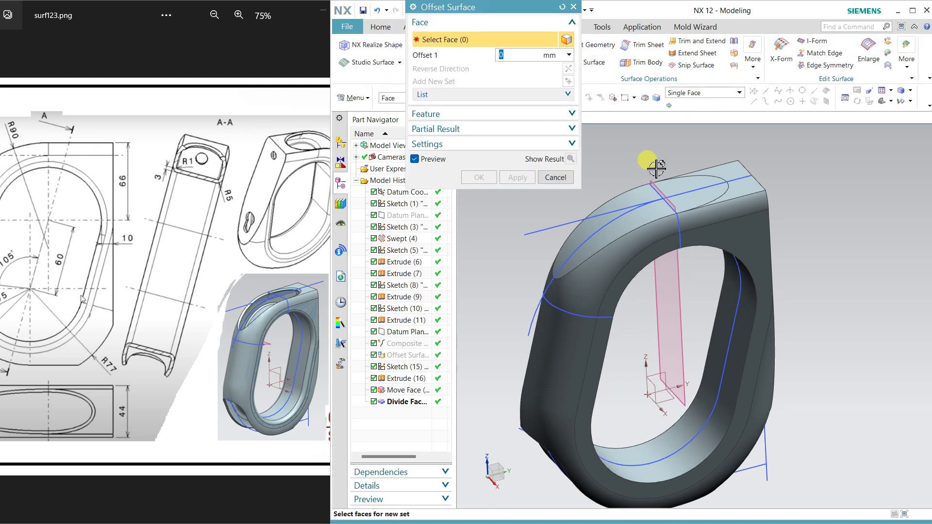
left_click(705, 93)
left_click(685, 110)
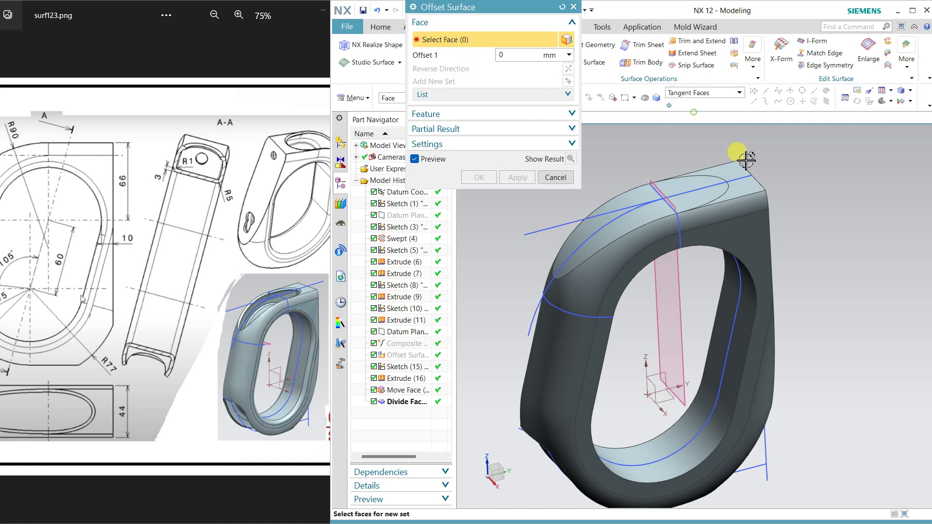
left_click(737, 227)
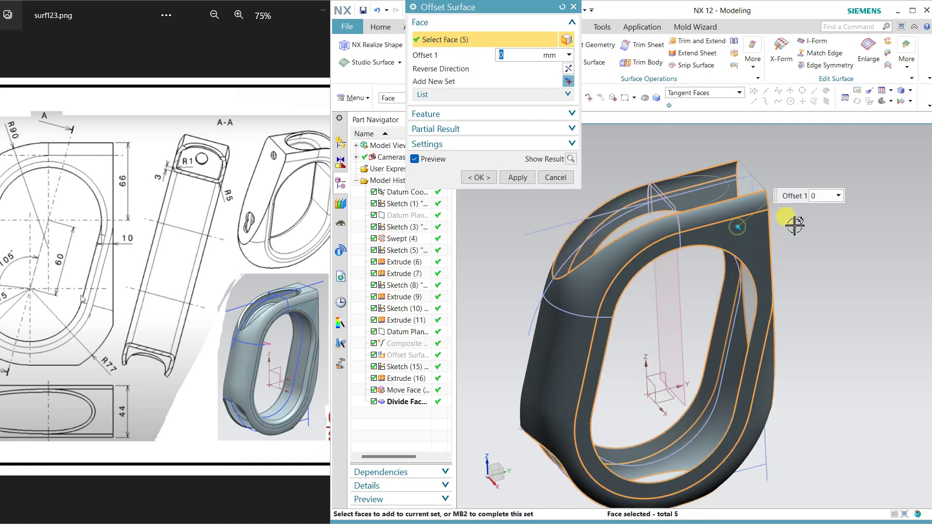
left_click(712, 93)
left_click(681, 100)
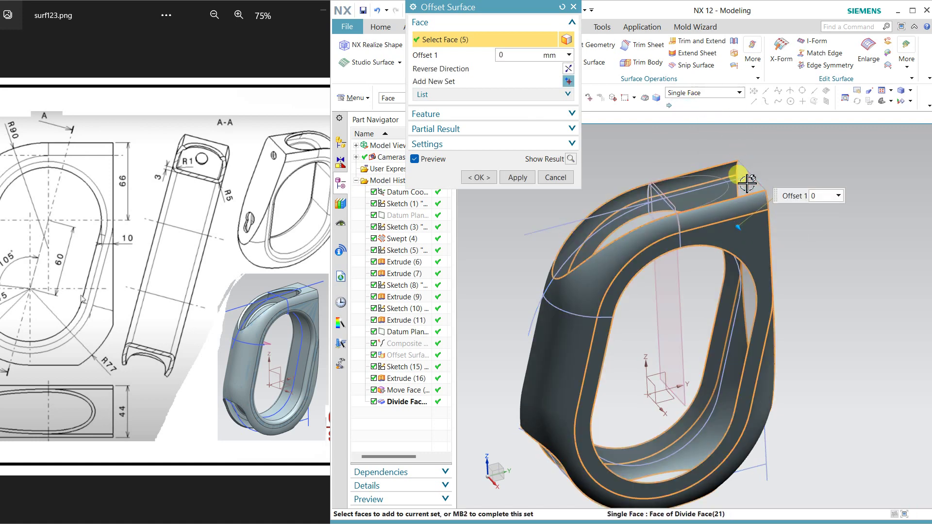
left_click(745, 175)
middle_click_drag(831, 262, 742, 260)
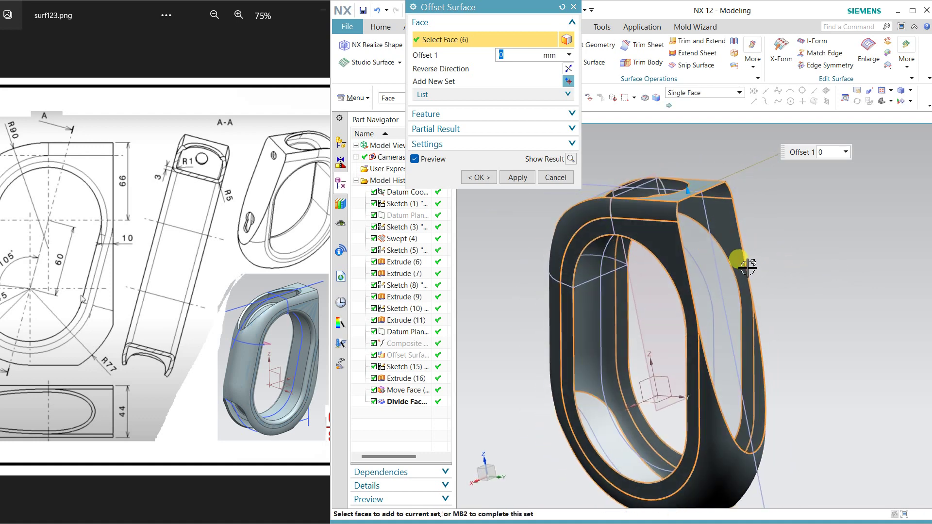
left_click(741, 261)
mouse_move(838, 369)
middle_mouse_down()
mouse_move(840, 285)
mouse_move(855, 285)
middle_mouse_up()
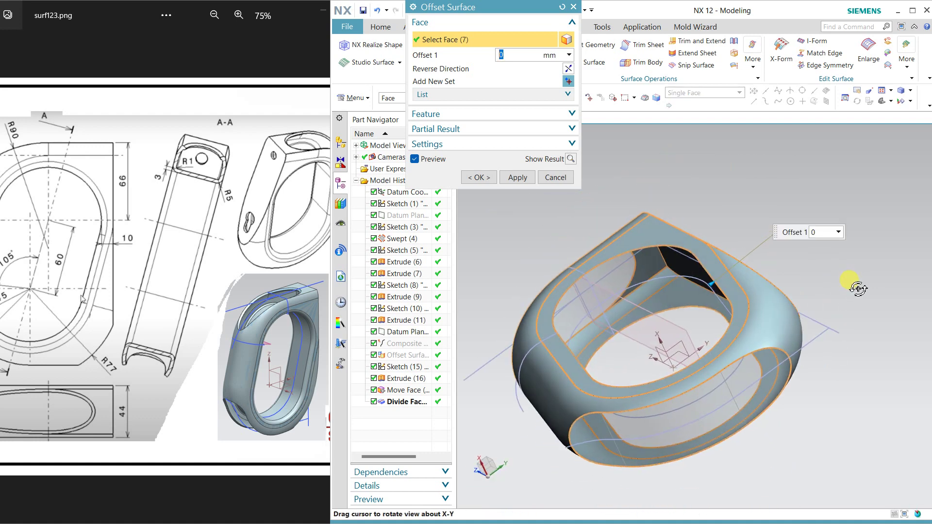
left_click(633, 253)
mouse_move(765, 176)
middle_mouse_down()
mouse_move(759, 250)
mouse_move(786, 281)
mouse_move(776, 260)
mouse_move(514, 260)
middle_mouse_up()
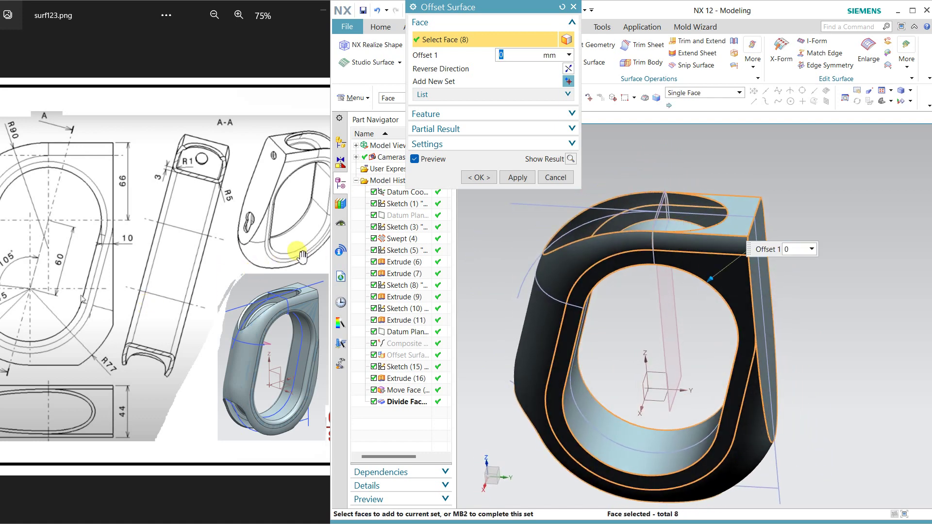
left_click(553, 178)
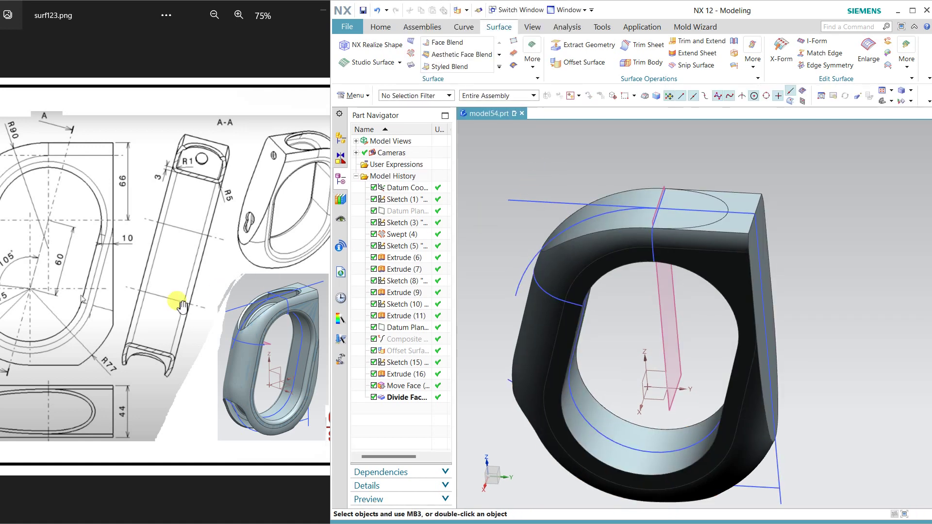
Step: Round two inner edge loops of the ring's opening with a 5 mm Edge Blend
mouse_move(99, 283)
left_mouse_down()
mouse_move(297, 290)
mouse_move(174, 289)
left_mouse_up()
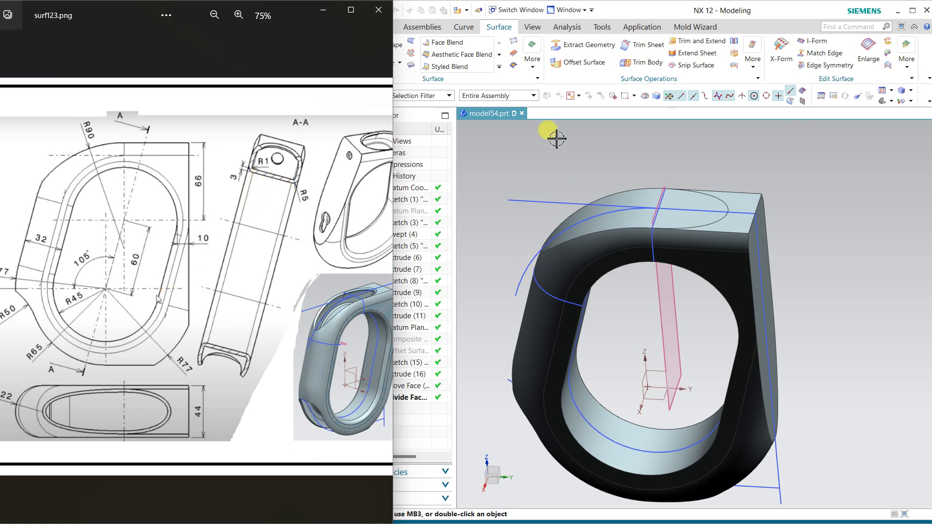
left_click(428, 6)
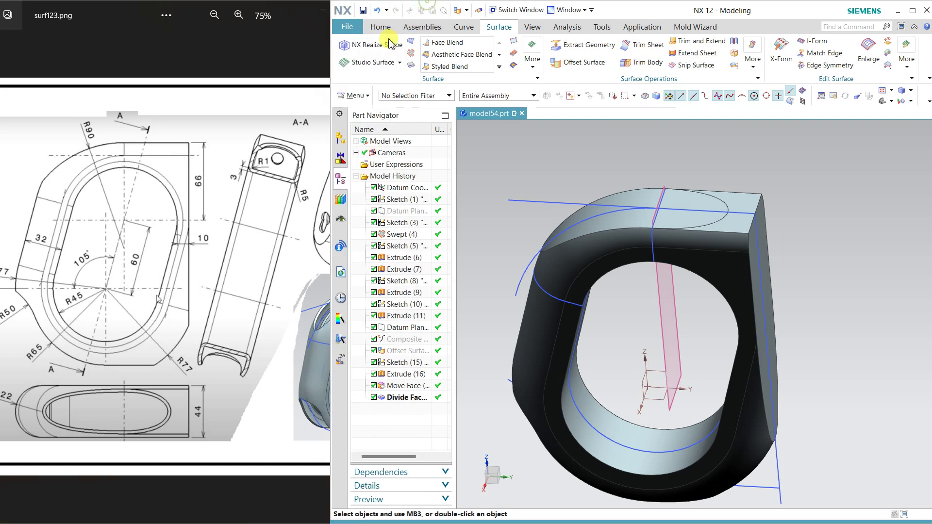
left_click(379, 29)
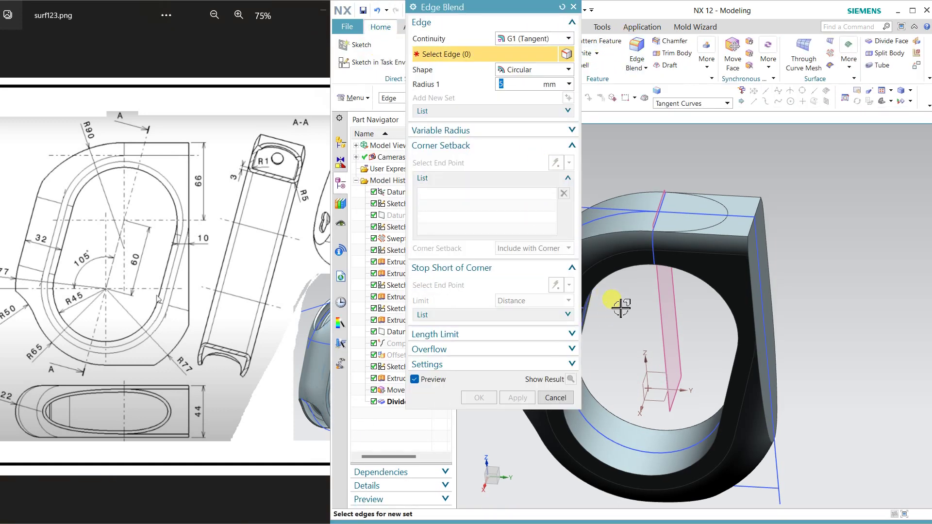
left_click(620, 420)
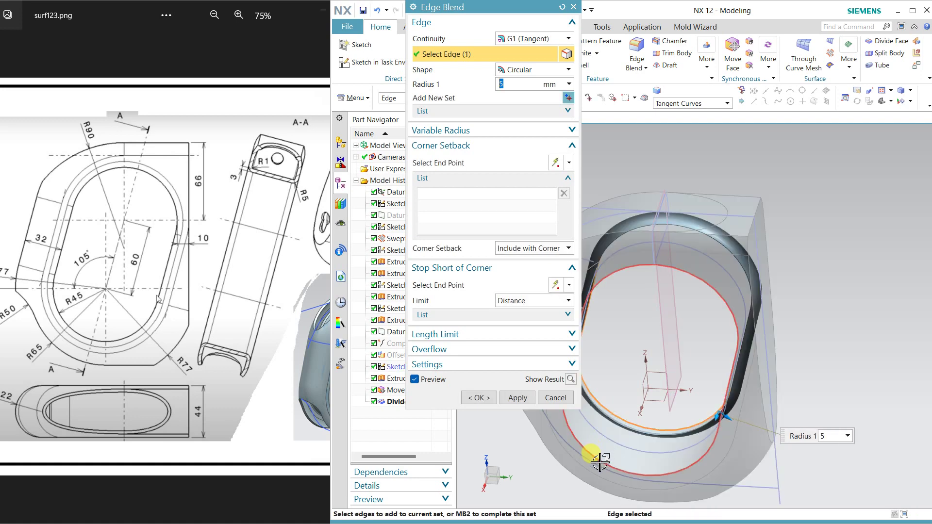
left_click(598, 460)
left_click(476, 396)
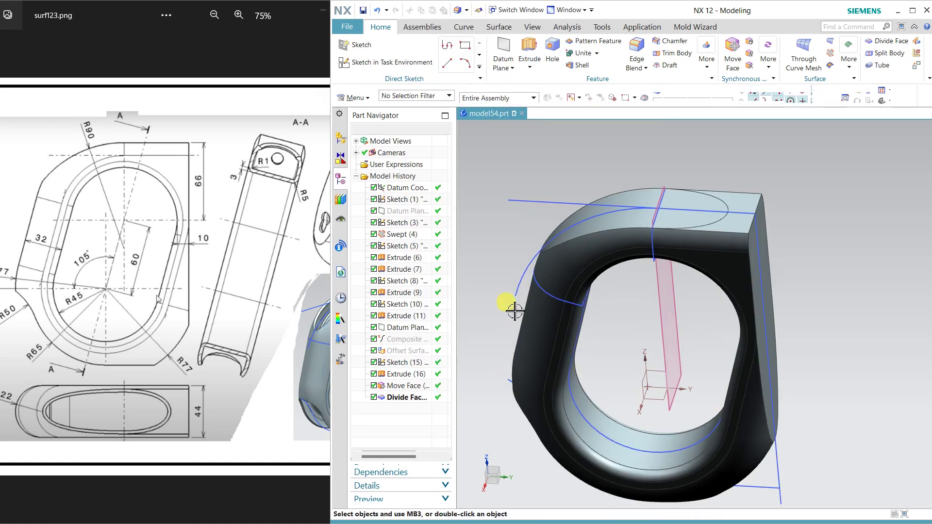
Step: Copy the ring's tangent band faces, right side face and top face as a 0 mm Offset Surface
left_click(493, 32)
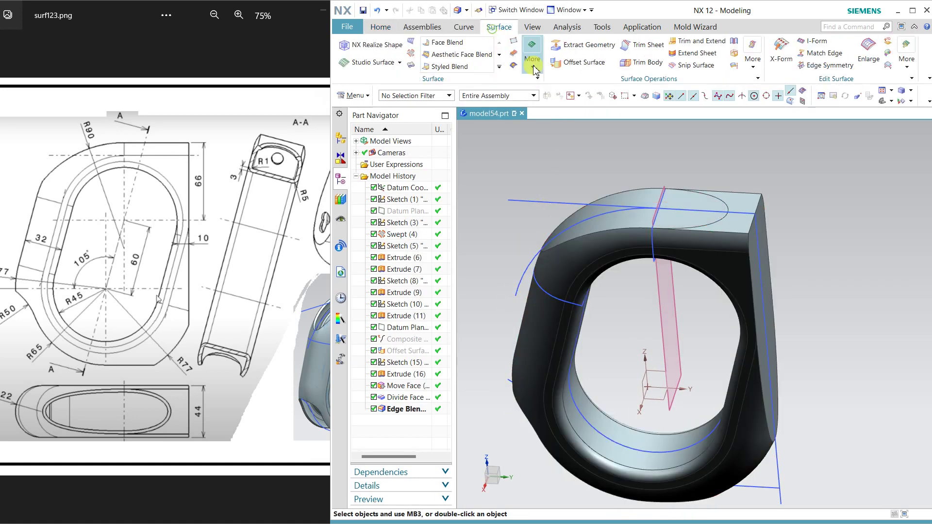
left_click(591, 65)
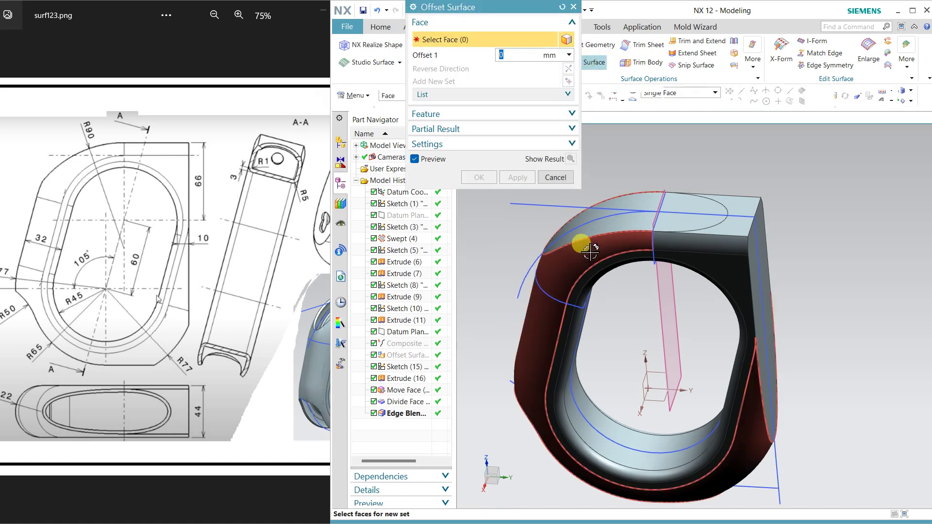
left_click(704, 92)
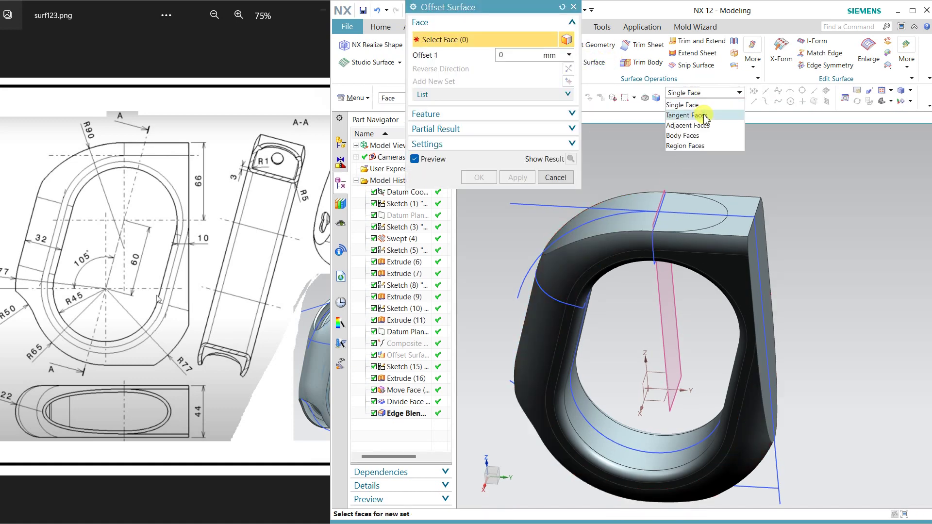
left_click(703, 114)
left_click(741, 224)
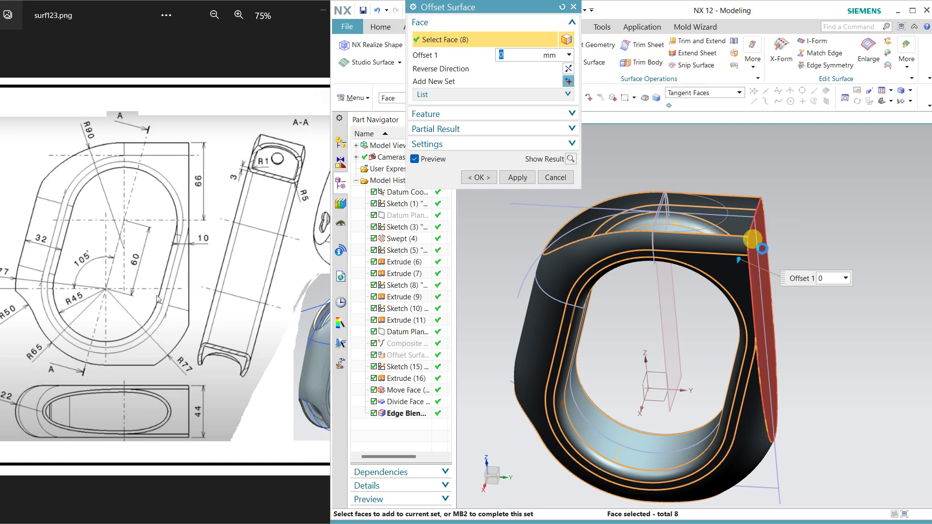
left_click(765, 233)
left_click(703, 92)
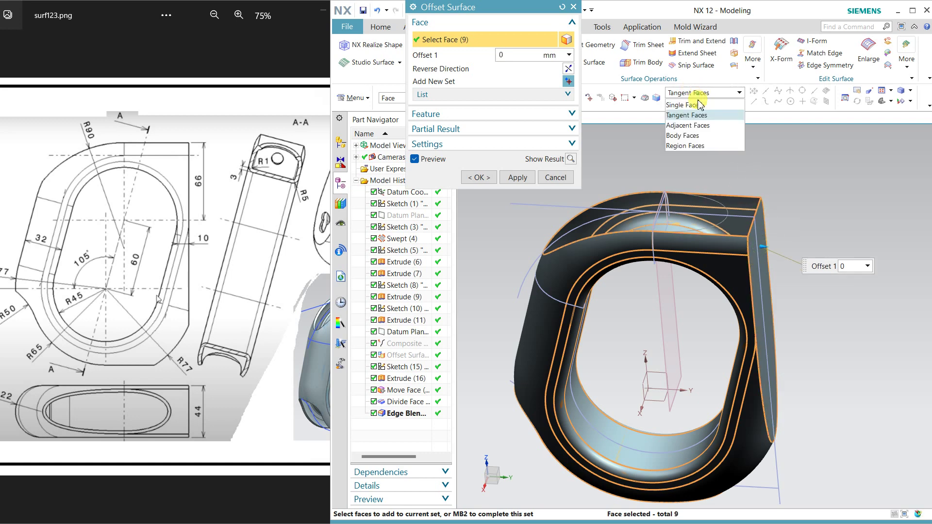
left_click(738, 212)
mouse_move(801, 281)
middle_mouse_down()
mouse_move(801, 374)
mouse_move(822, 285)
mouse_move(814, 335)
mouse_move(838, 374)
mouse_move(864, 362)
middle_mouse_up()
left_click(493, 179)
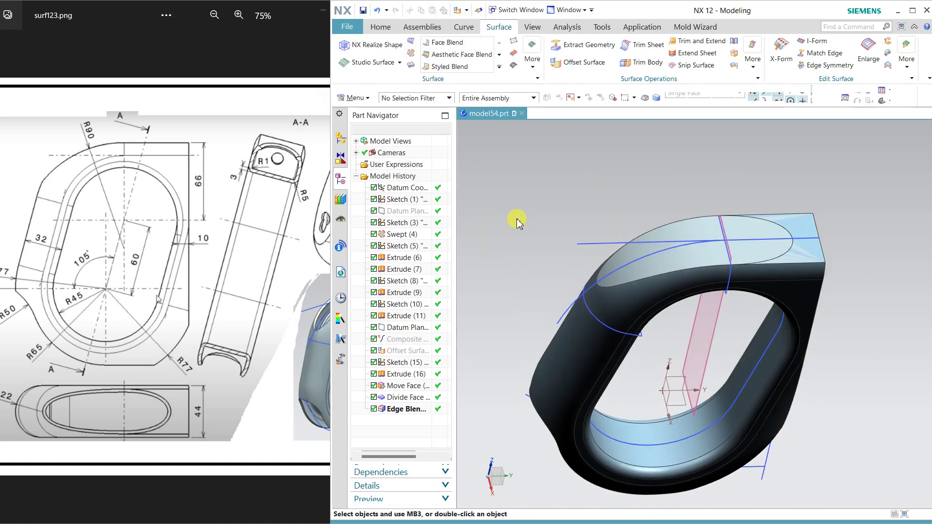
Step: Temporarily hide the Edge Blend's parent features to inspect the model, then undo
middle_click_drag(617, 221, 598, 199)
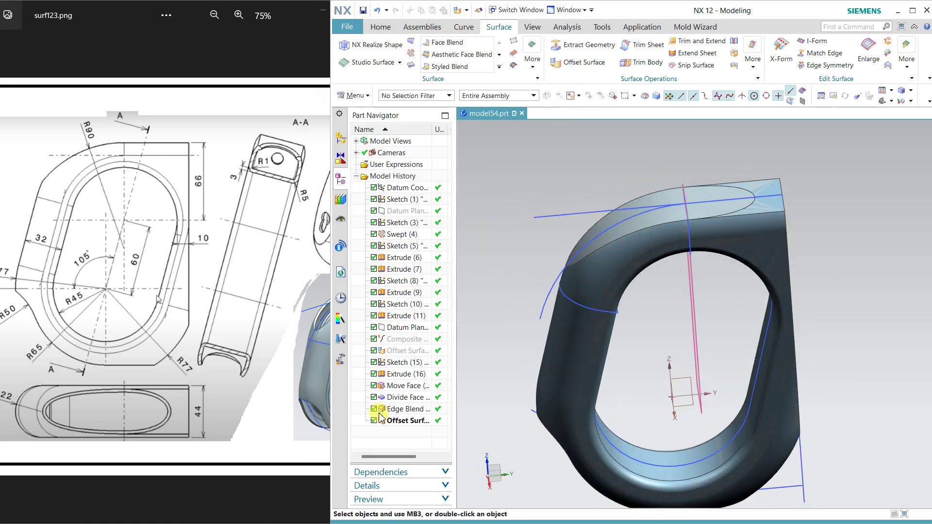
right_click(413, 409)
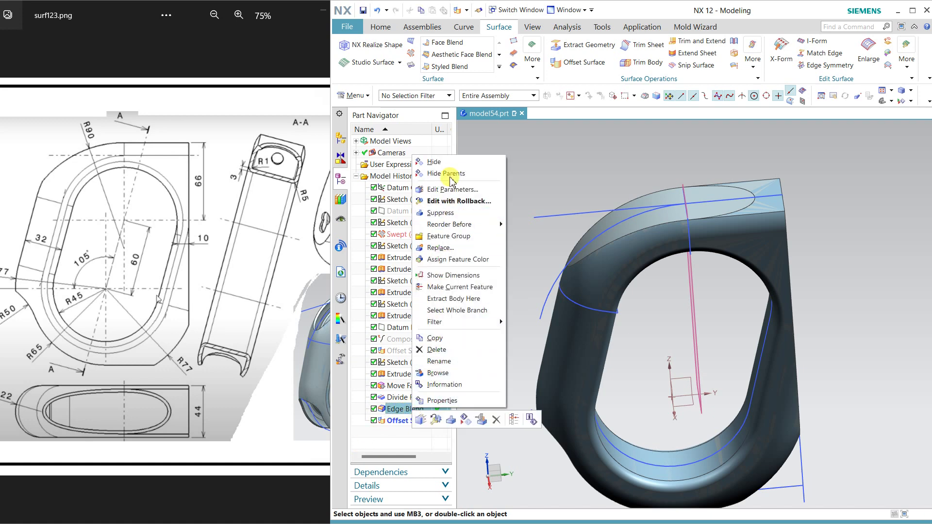
left_click(452, 166)
mouse_move(558, 308)
middle_mouse_down()
mouse_move(592, 275)
mouse_move(581, 265)
mouse_move(589, 249)
mouse_move(578, 304)
mouse_move(601, 326)
mouse_move(589, 322)
mouse_move(585, 244)
middle_mouse_up()
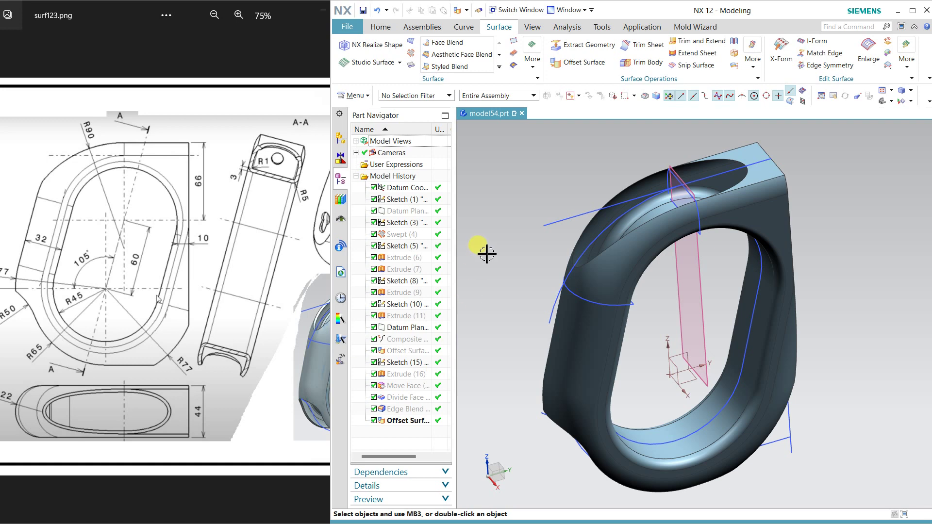
left_click(383, 12)
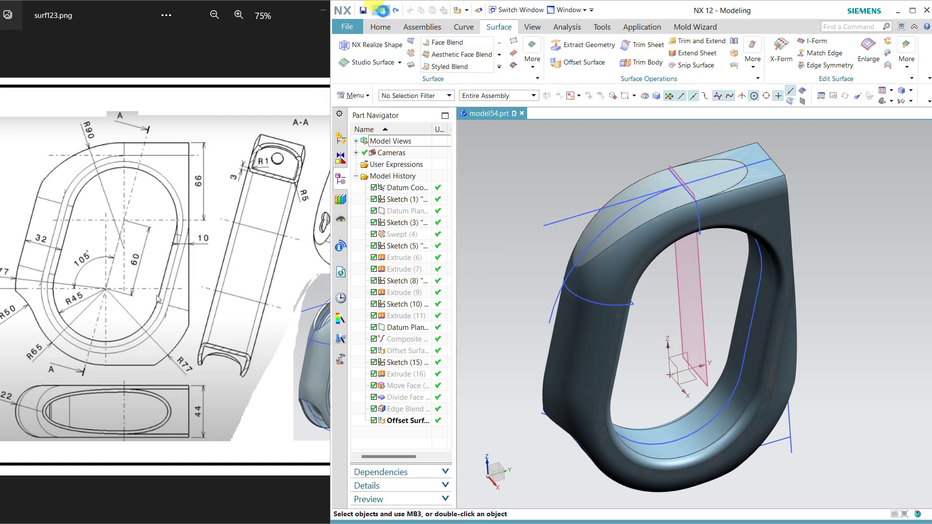
Step: Delete the solid ring body with Delete Body, leaving only the offset surface copy
left_click(346, 96)
mouse_move(360, 144)
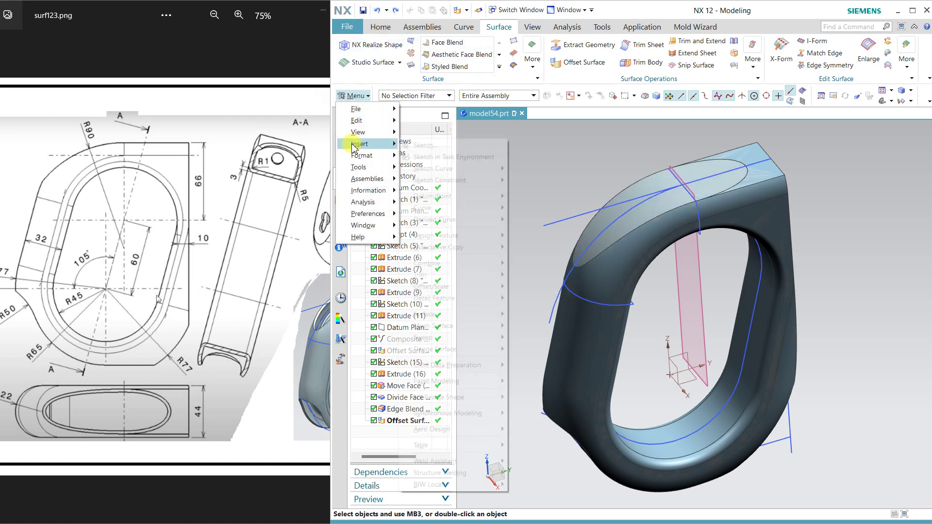
mouse_move(420, 274)
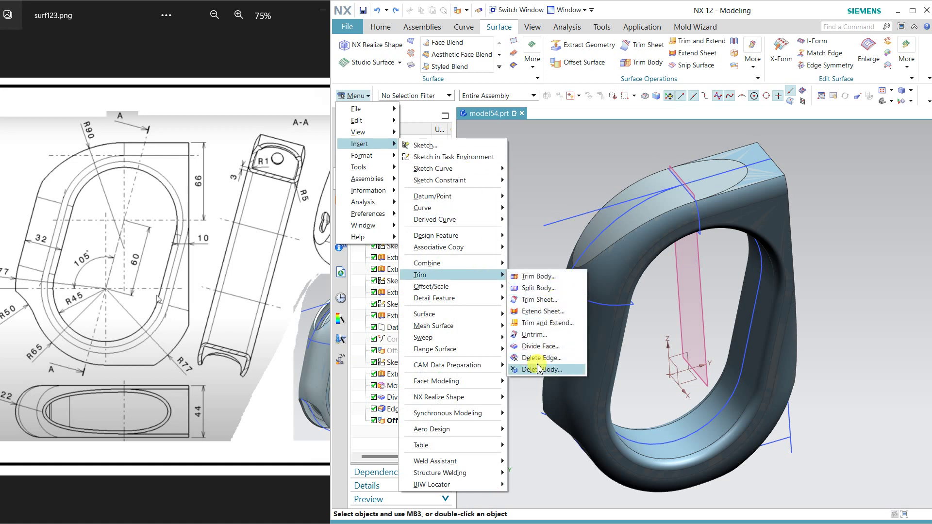
left_click(539, 367)
left_click(627, 214)
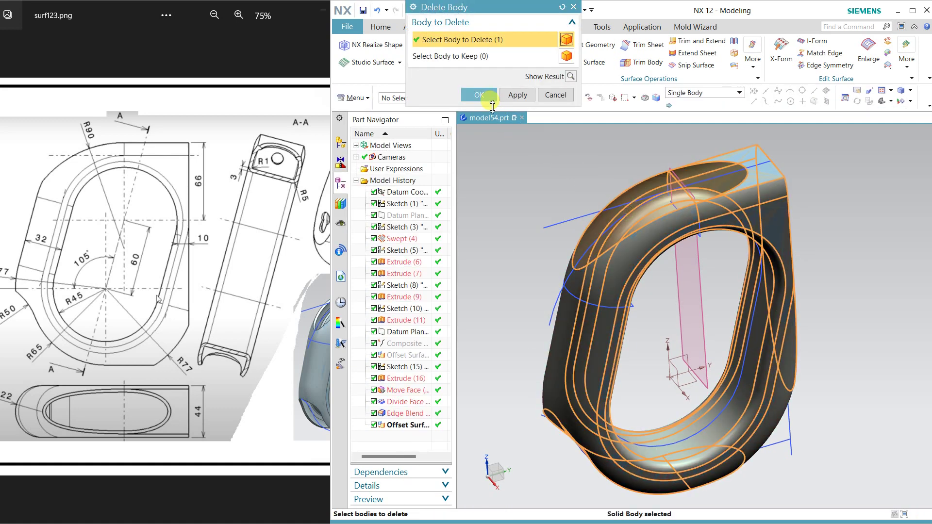
left_click(479, 95)
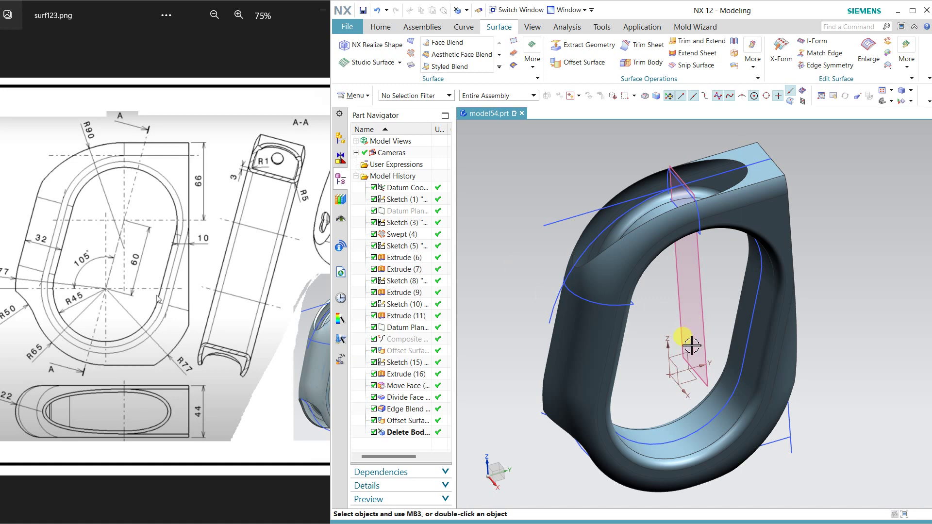
middle_click_drag(691, 346, 680, 325)
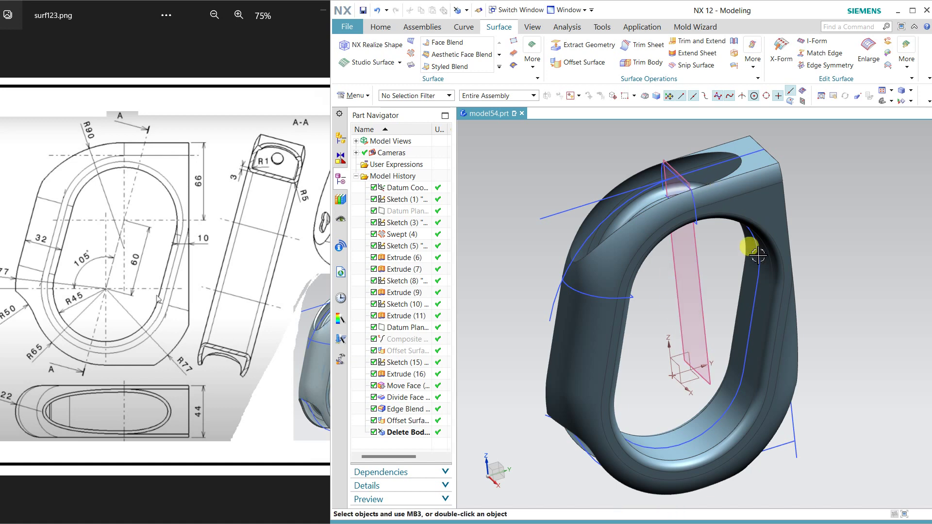
mouse_move(758, 255)
middle_mouse_down()
mouse_move(729, 261)
mouse_move(717, 214)
mouse_move(724, 291)
middle_mouse_up()
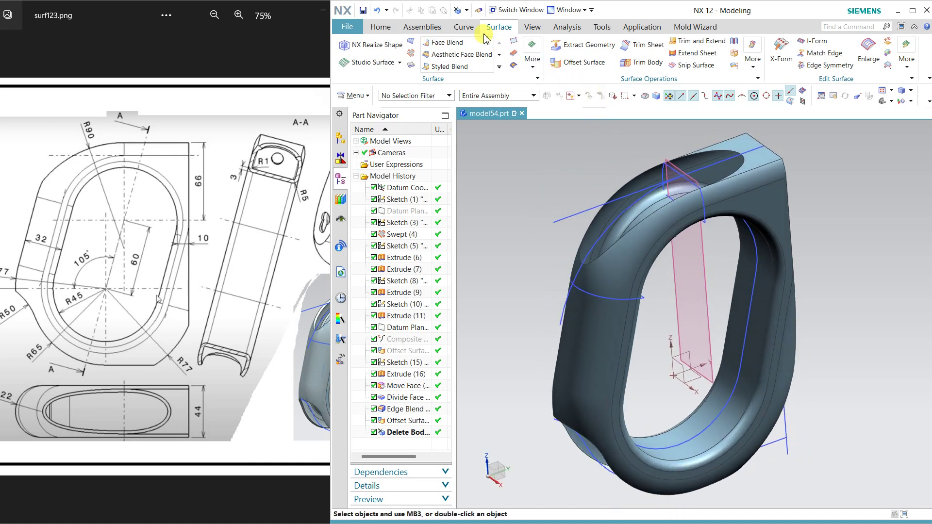
Step: Start a Thicken of the ring's offset faces with the direction reversed
left_click(377, 28)
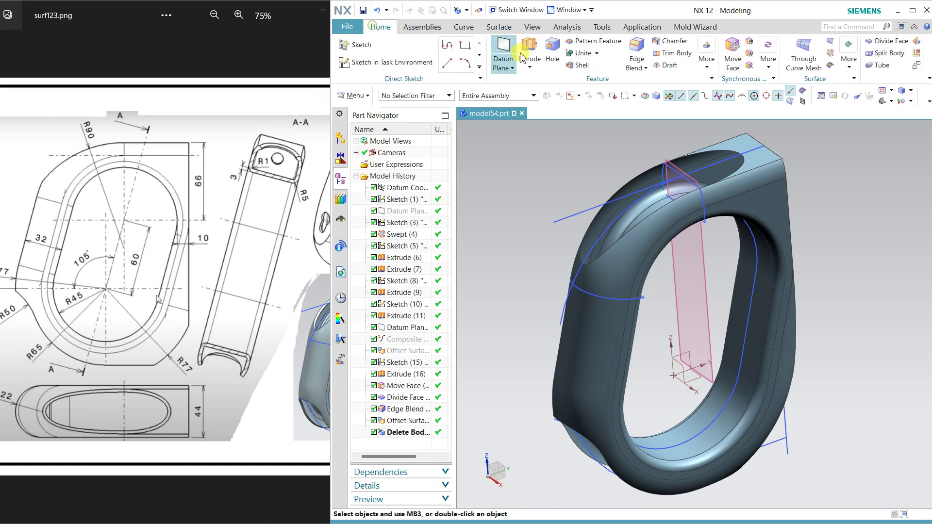
left_click(707, 68)
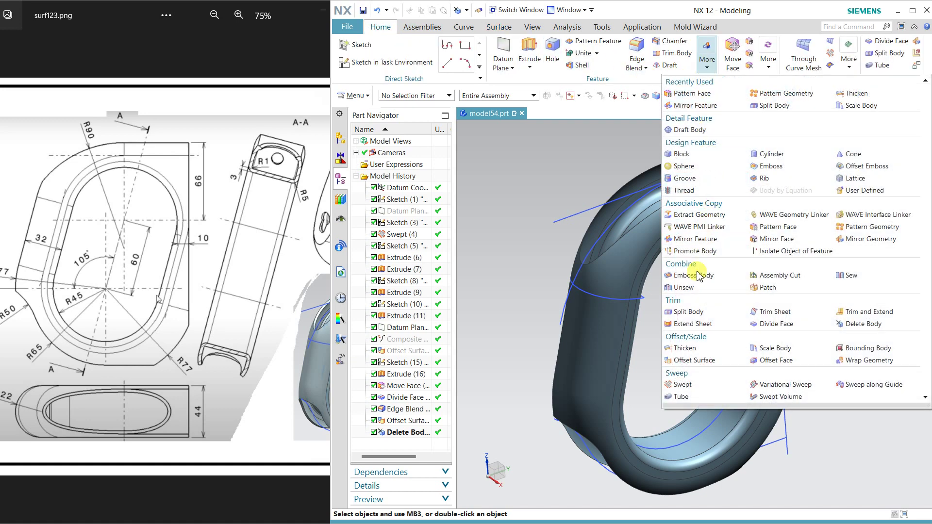
left_click(684, 348)
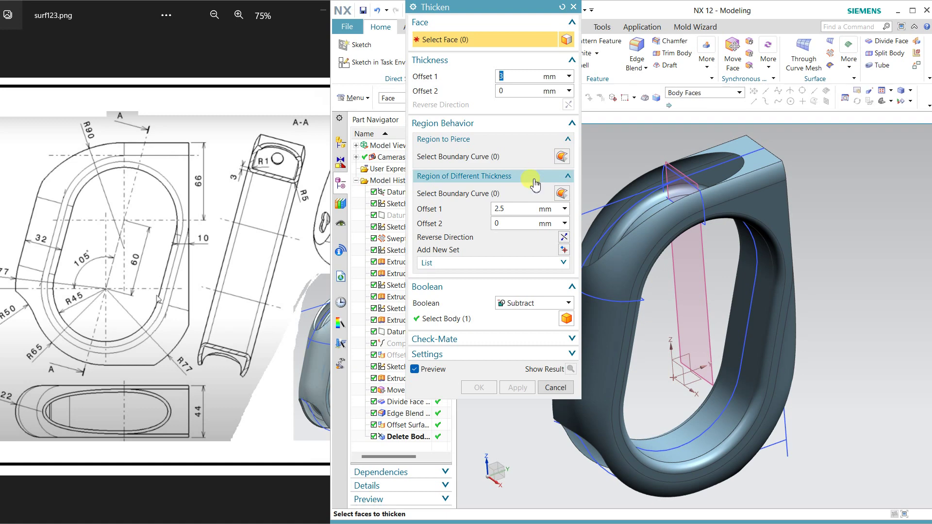
left_click(628, 244)
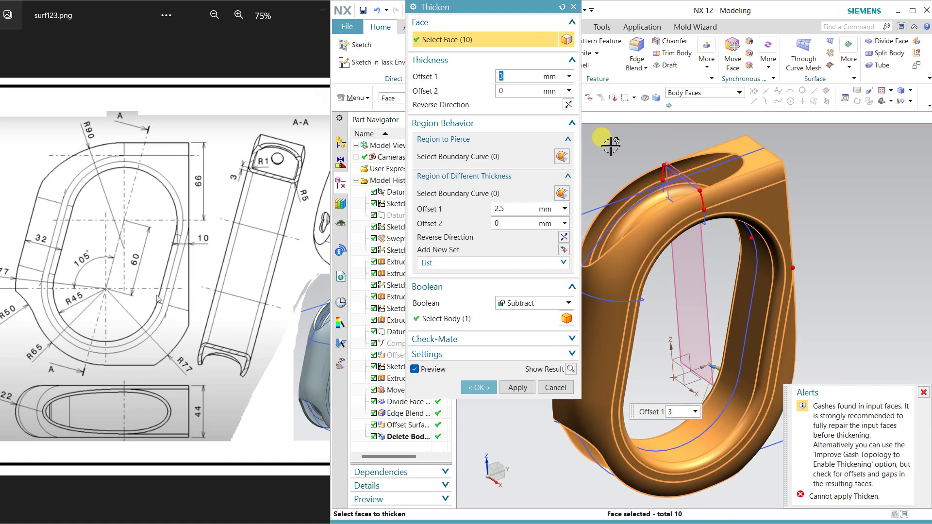
left_click(568, 104)
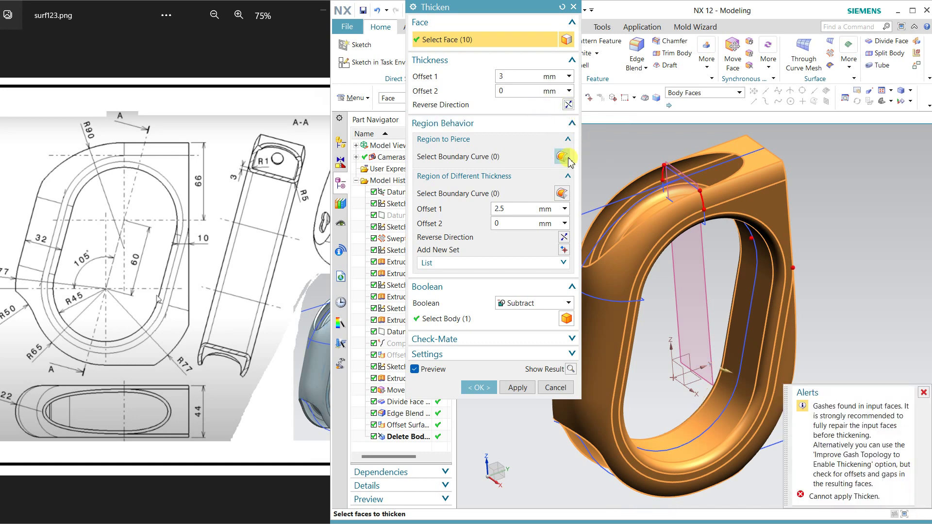
mouse_move(665, 247)
middle_mouse_down()
mouse_move(708, 280)
mouse_move(707, 291)
middle_mouse_up()
Step: Set the Thicken Boolean to None and Offset 1 to 2, then cancel it
left_click(534, 303)
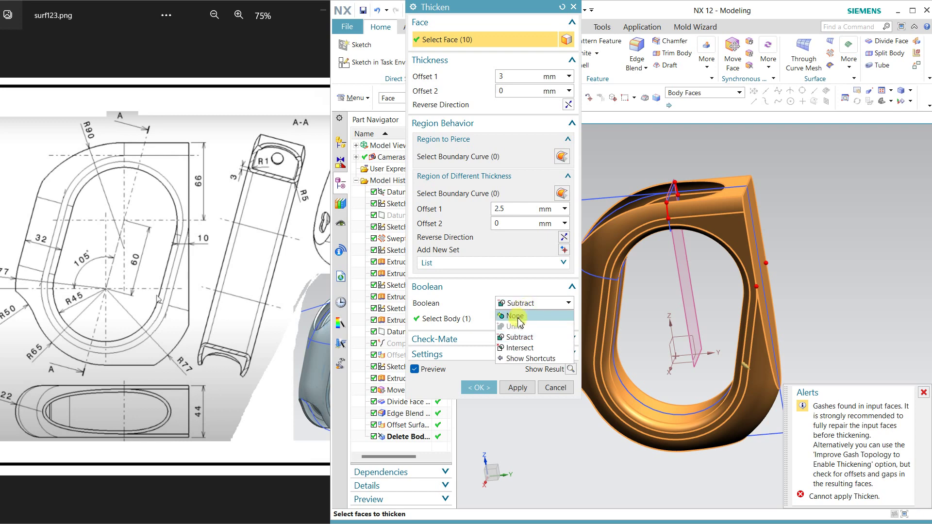
left_click(517, 318)
mouse_move(656, 306)
middle_mouse_down()
mouse_move(669, 299)
mouse_move(671, 308)
middle_mouse_up()
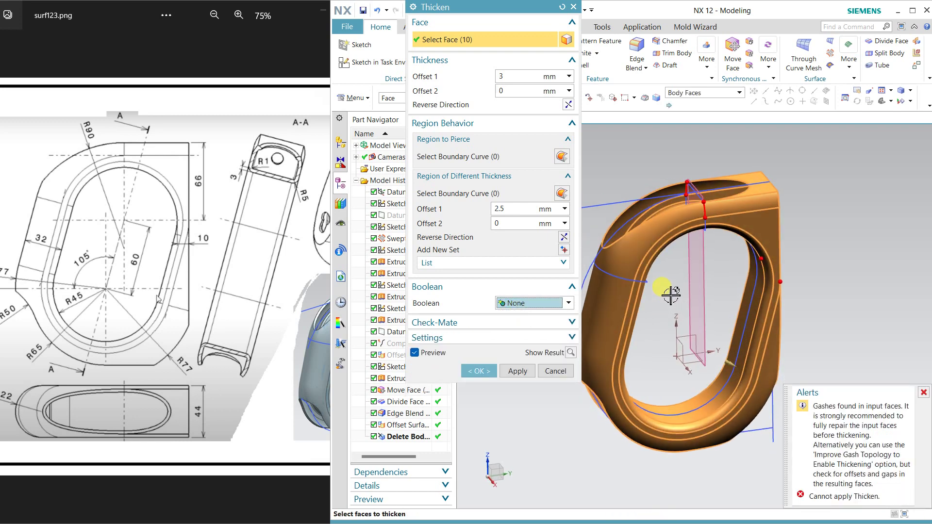
left_click(507, 77)
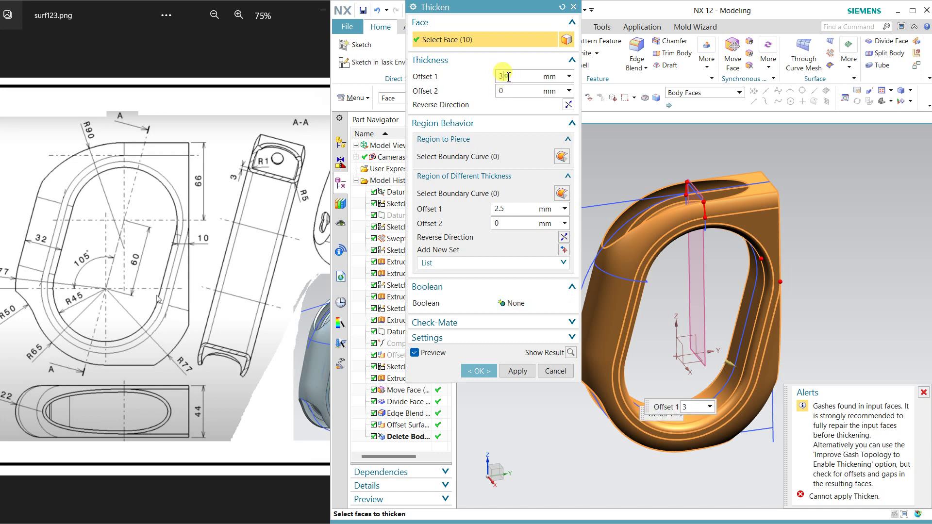
type("2")
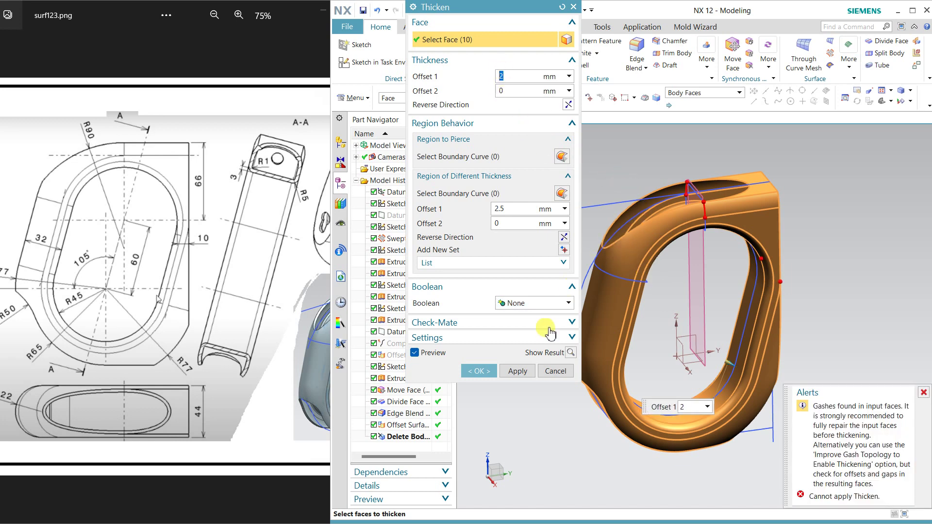
left_click(551, 372)
mouse_move(707, 277)
middle_mouse_down()
mouse_move(695, 341)
mouse_move(694, 246)
mouse_move(683, 292)
middle_mouse_up()
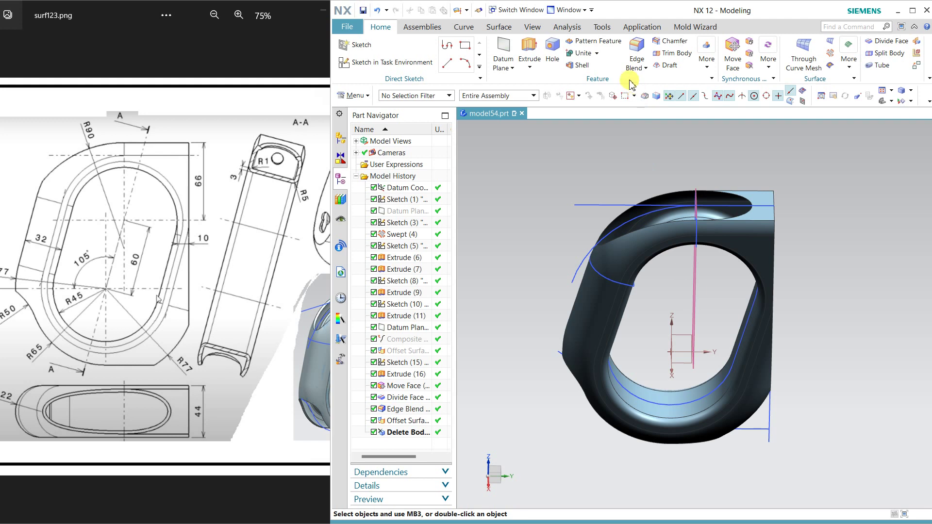
Step: Cancel a trial Shell and delete the Delete Body feature from the Part Navigator
left_click(585, 66)
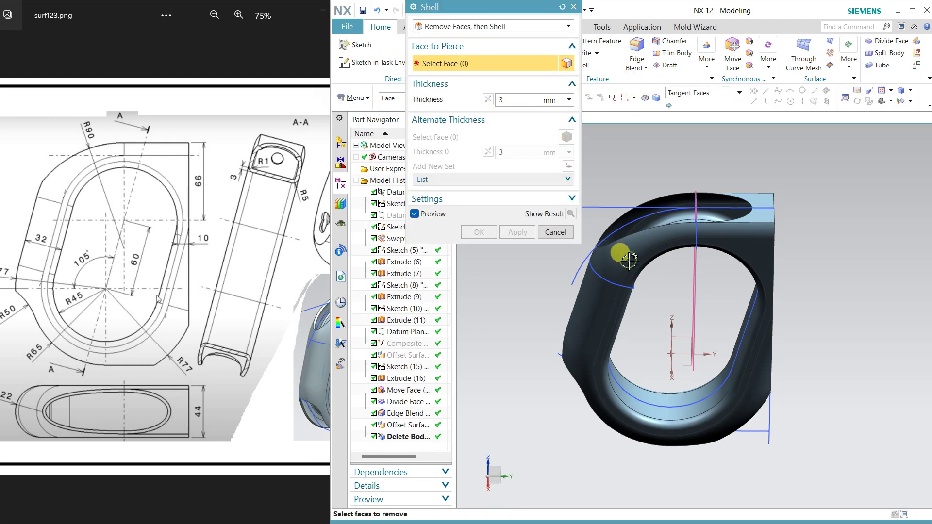
left_click(553, 235)
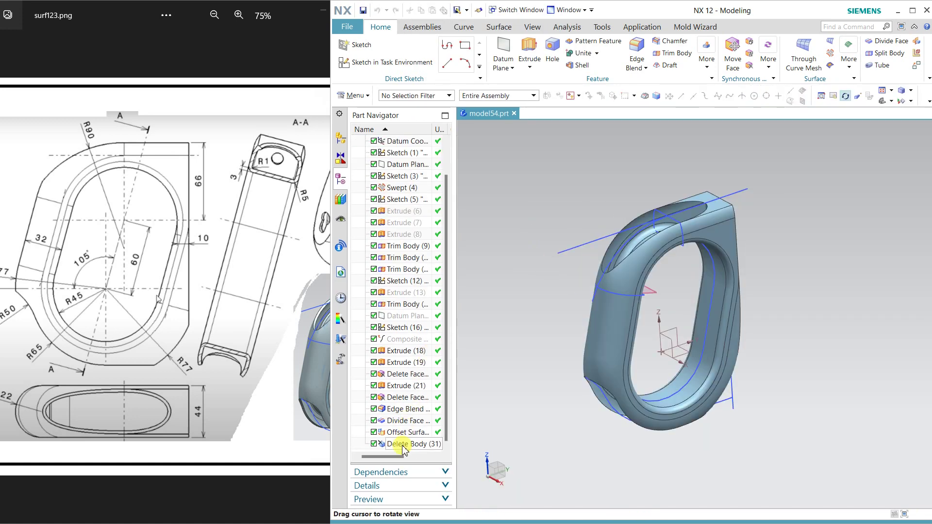
right_click(402, 447)
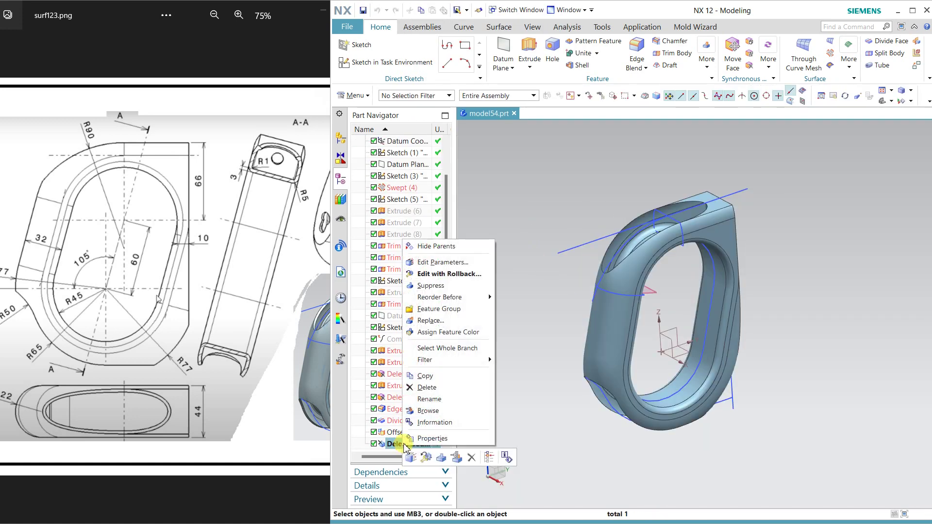
left_click(427, 387)
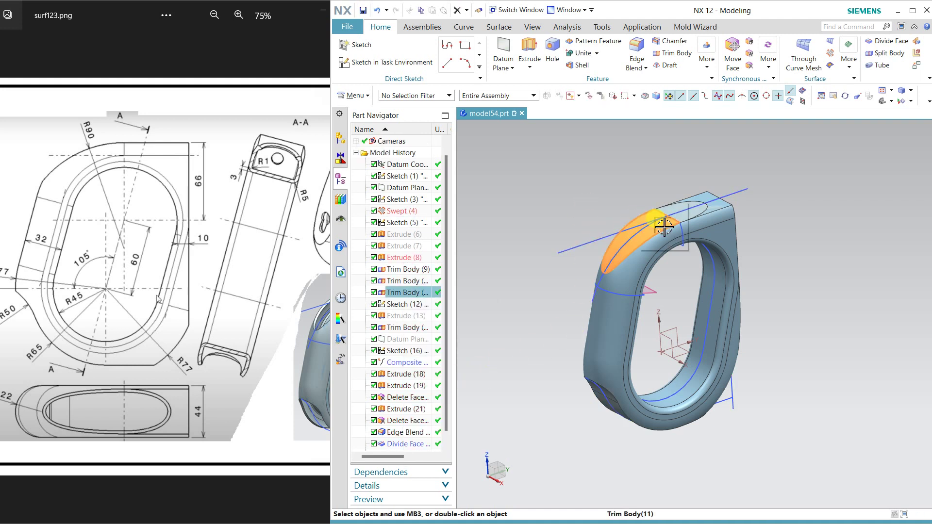
left_click(706, 61)
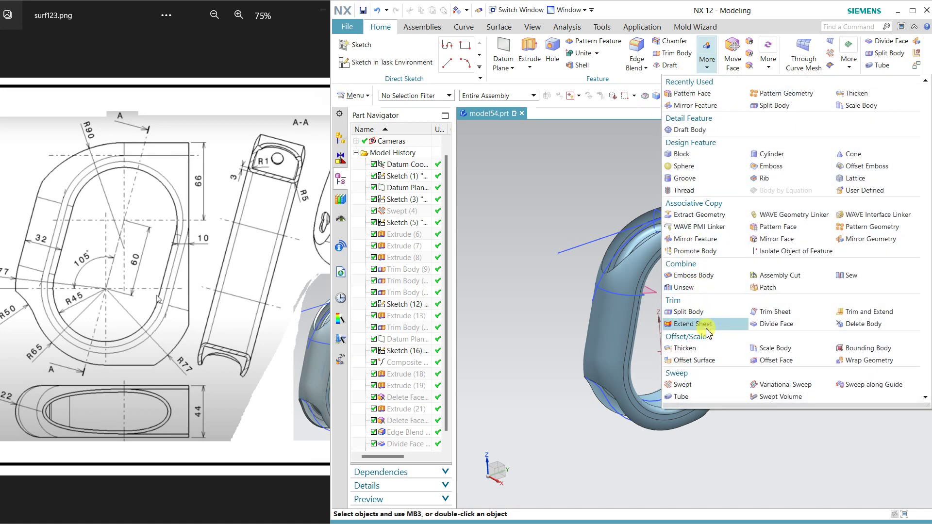
Step: Thicken the ten offset faces by 3 mm, reversed, with Boolean None
left_click(704, 348)
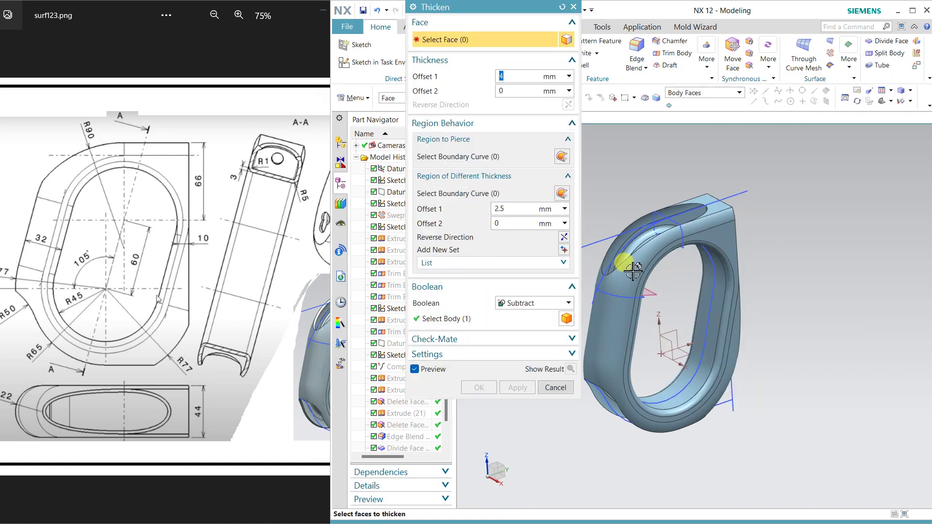
left_click(633, 270)
type("3")
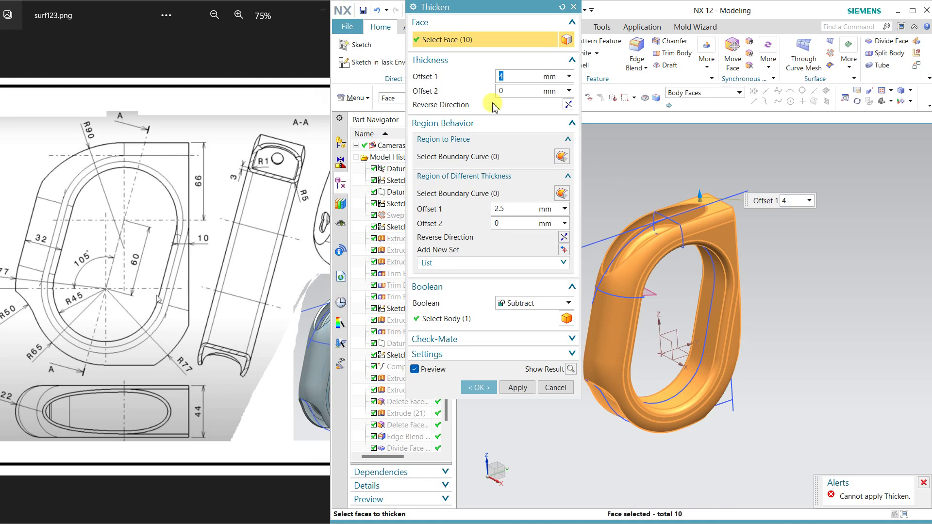
left_click(567, 105)
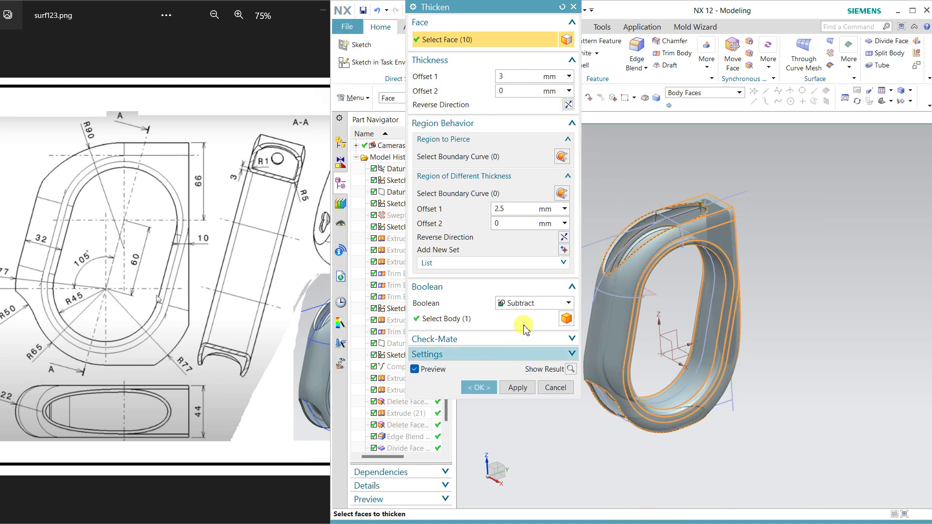
left_click(531, 303)
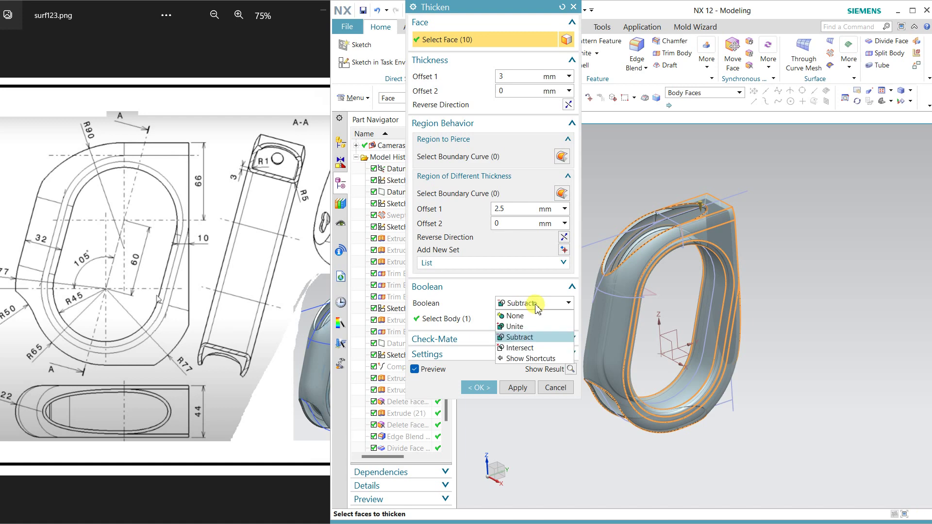
left_click(484, 371)
Step: Orbit and zoom to inspect the thickened body, then bring up the Offset Surface feature's menu
key("F8")
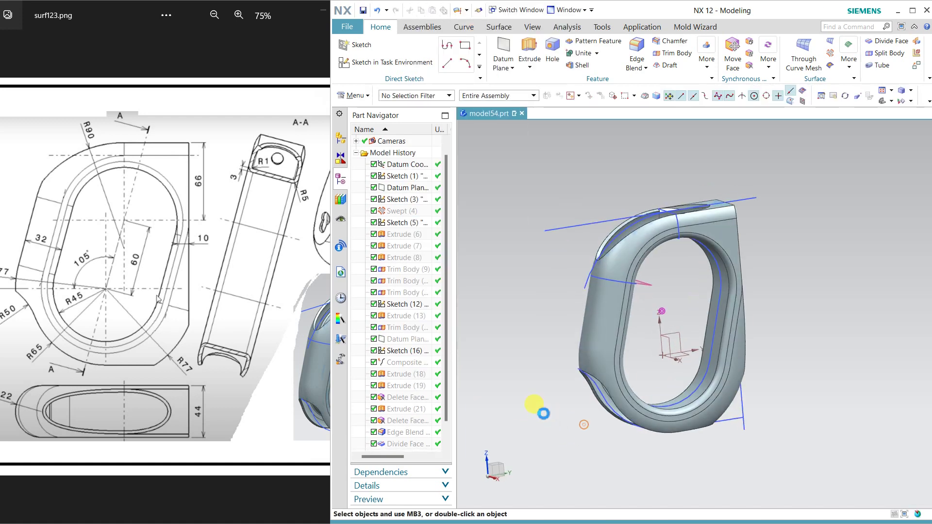
left_click(540, 410)
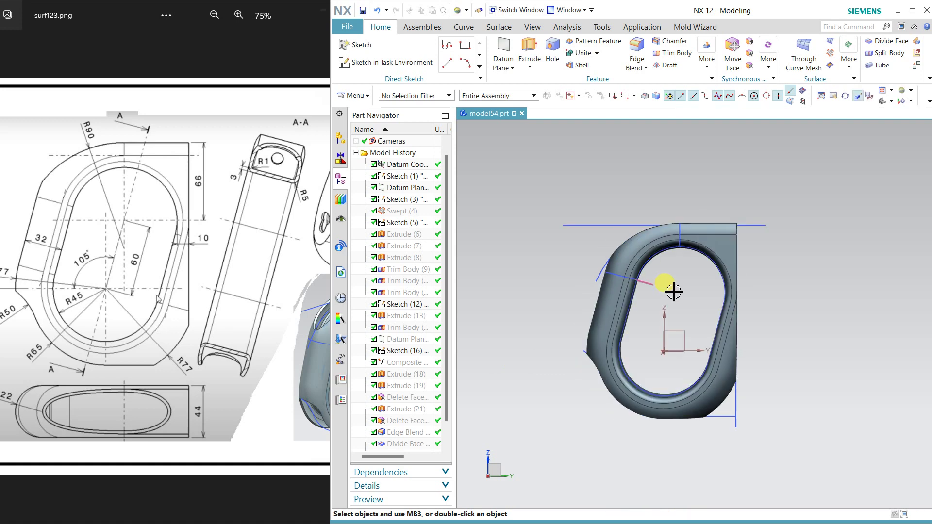
mouse_move(653, 301)
middle_mouse_down()
mouse_move(697, 326)
mouse_move(703, 291)
middle_mouse_up()
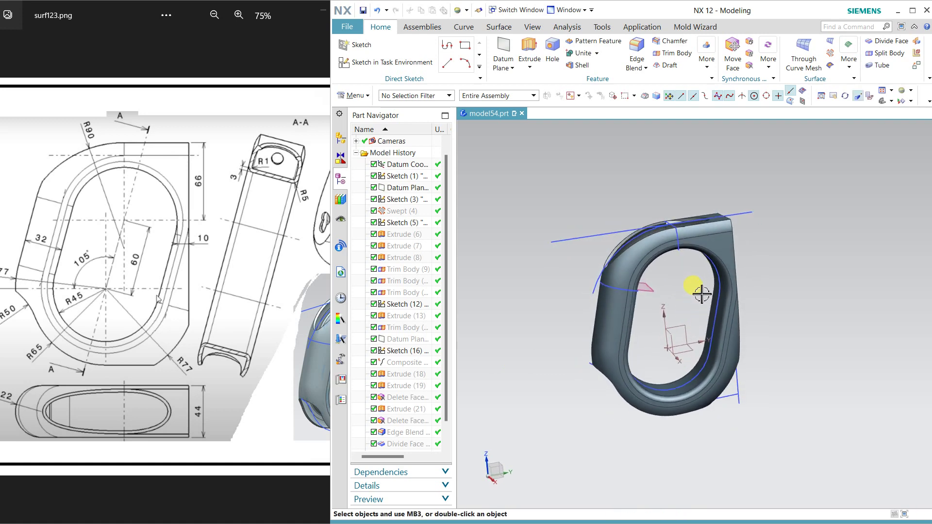
scroll(677, 234, "down", 3)
scroll(675, 214, "down", 4)
mouse_move(674, 197)
middle_mouse_down()
mouse_move(657, 233)
mouse_move(664, 240)
mouse_move(641, 232)
middle_mouse_up()
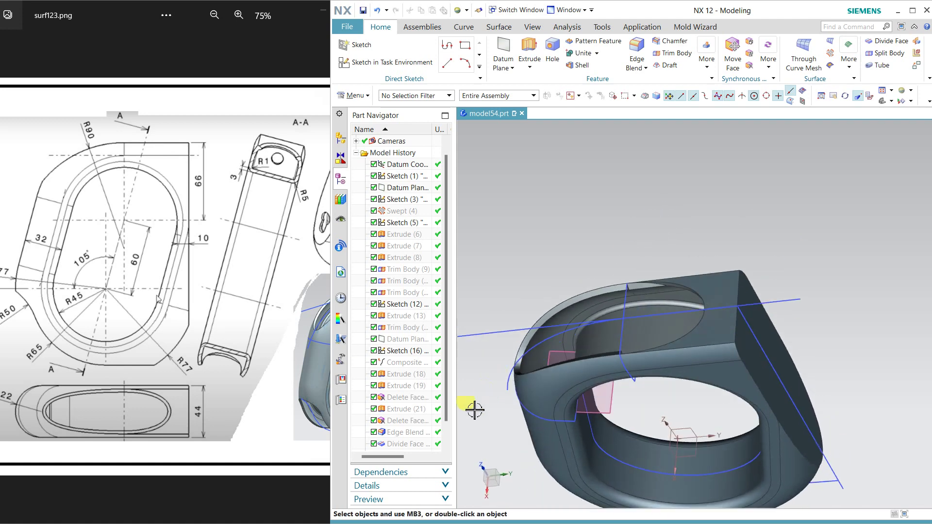
scroll(425, 431, "down", 1)
right_click(418, 437)
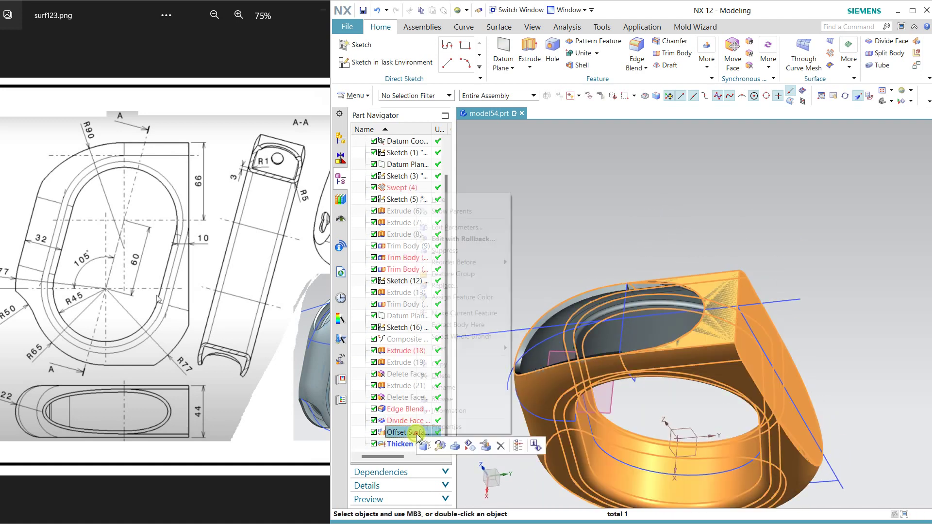
Step: Hide the offset surface plus all curves and sketches so only the solid shows
left_click(463, 201)
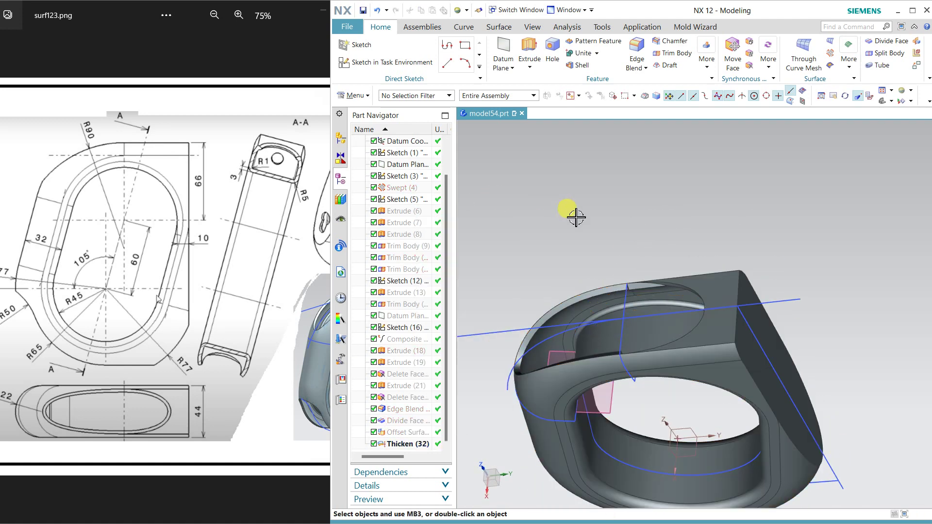
mouse_move(572, 208)
middle_mouse_down()
mouse_move(624, 223)
mouse_move(617, 232)
mouse_move(593, 229)
mouse_move(610, 208)
middle_mouse_up()
left_click(533, 31)
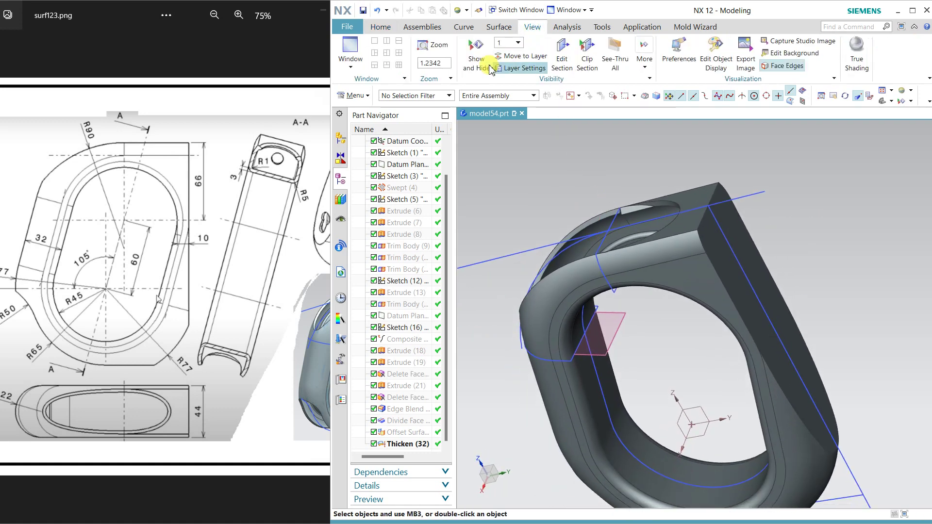
left_click(469, 72)
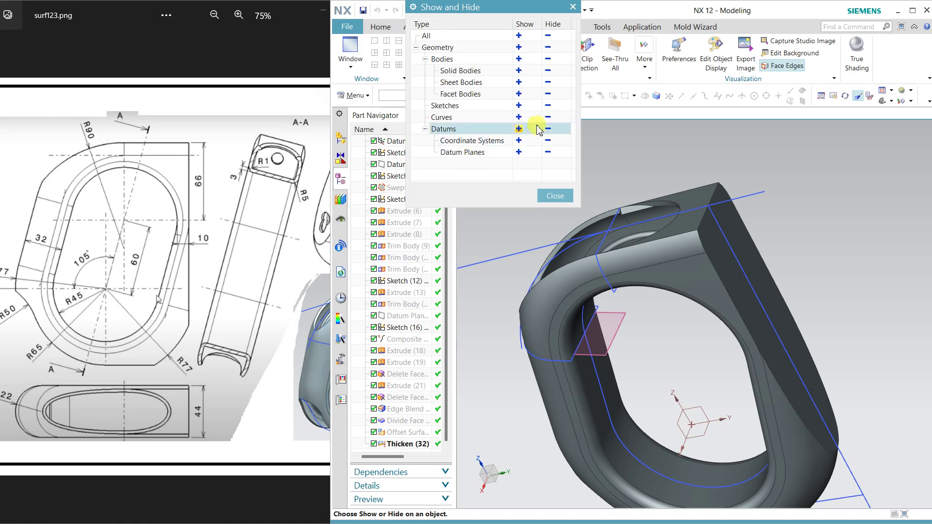
left_click(547, 117)
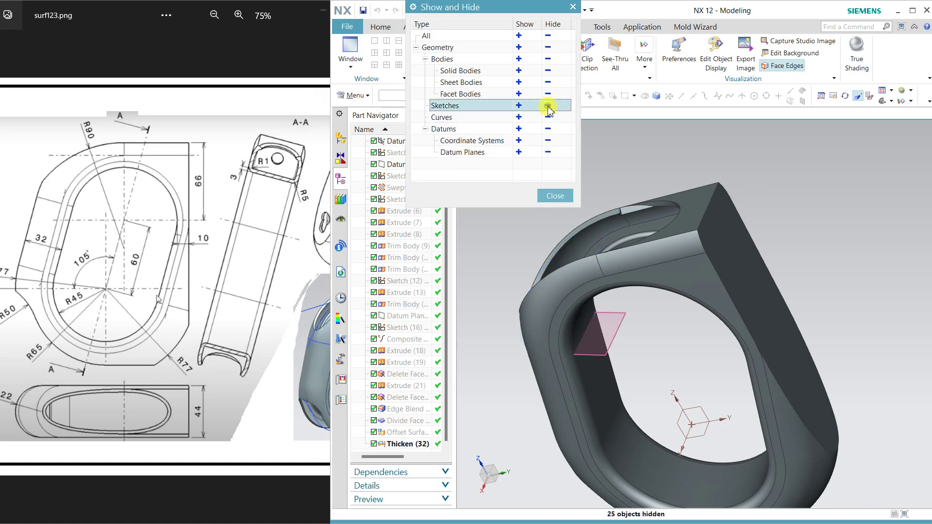
left_click(544, 196)
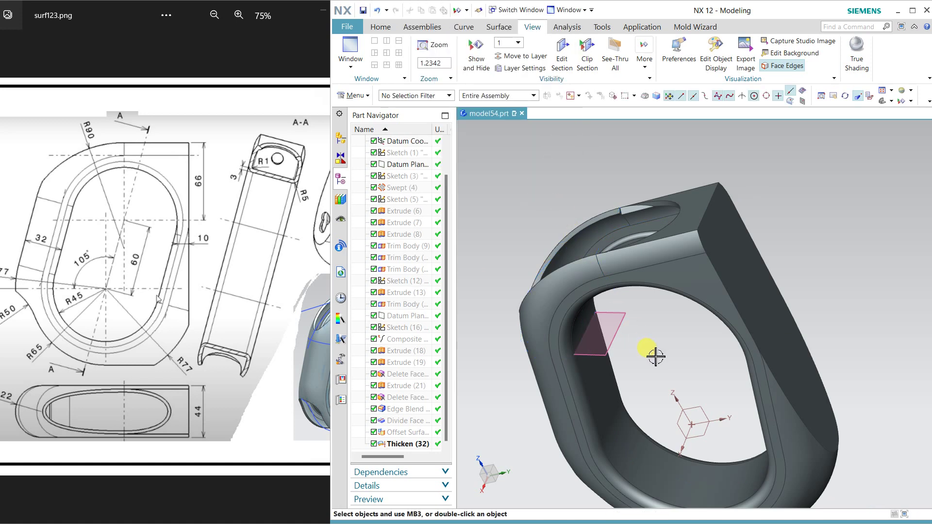
mouse_move(655, 357)
middle_mouse_down()
mouse_move(672, 347)
mouse_move(744, 231)
middle_mouse_up()
scroll(738, 209, "up", 2)
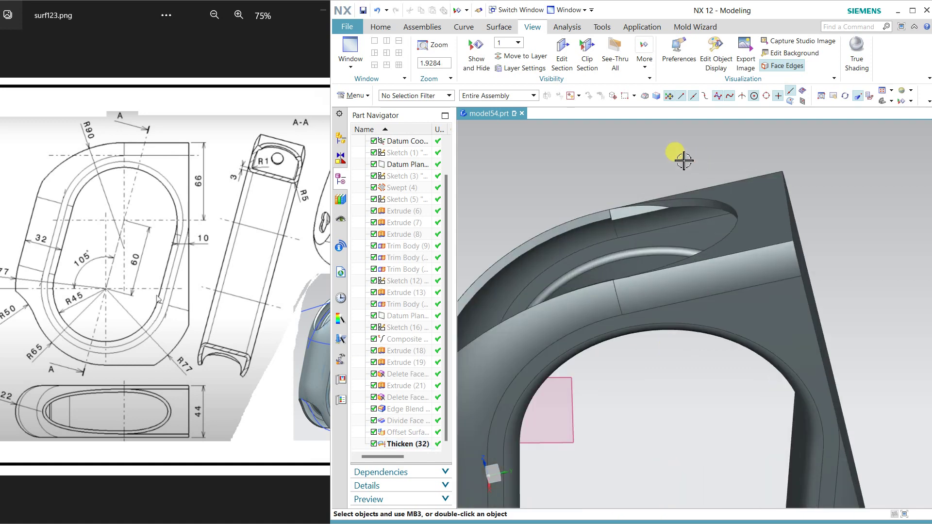
left_click(368, 26)
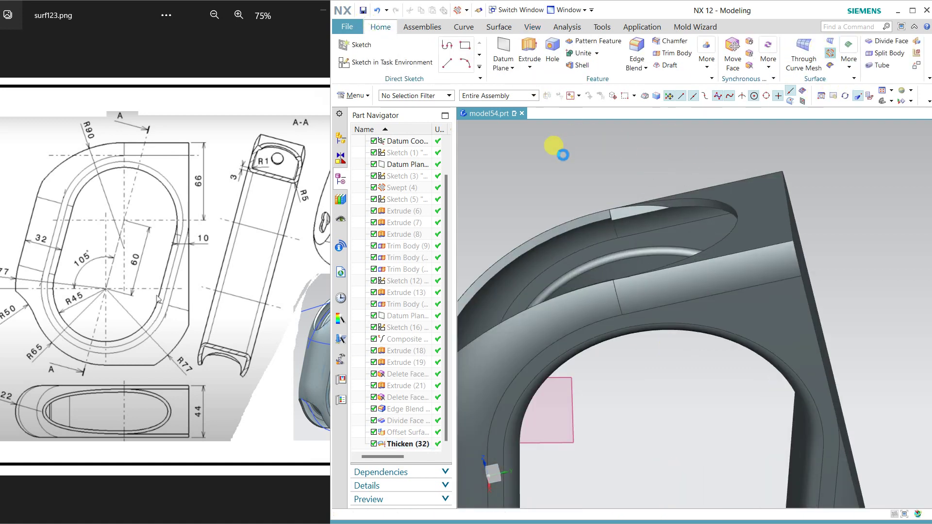
mouse_move(682, 162)
middle_mouse_down()
mouse_move(657, 180)
mouse_move(660, 200)
mouse_move(769, 162)
mouse_move(750, 232)
mouse_move(624, 281)
mouse_move(636, 282)
middle_mouse_up()
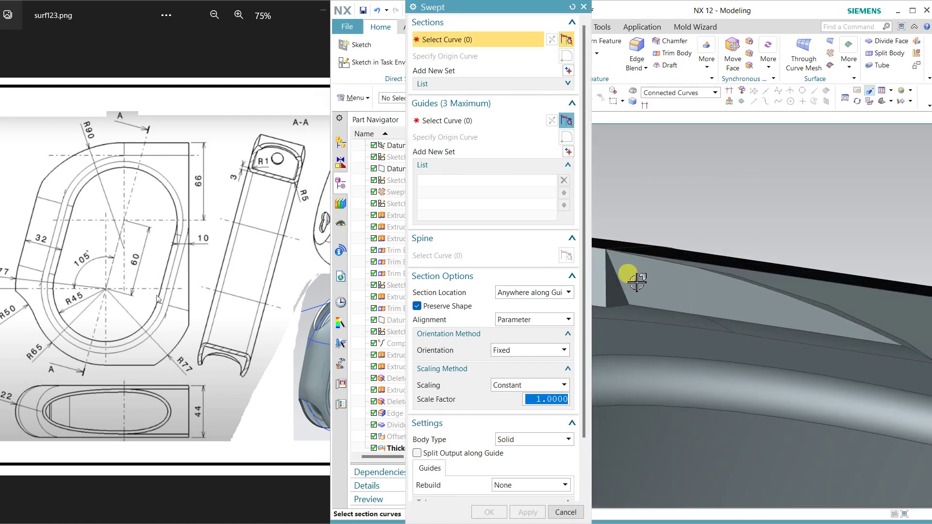
Step: Pick single edges at the ring's top corner as the Swept section
left_click(689, 93)
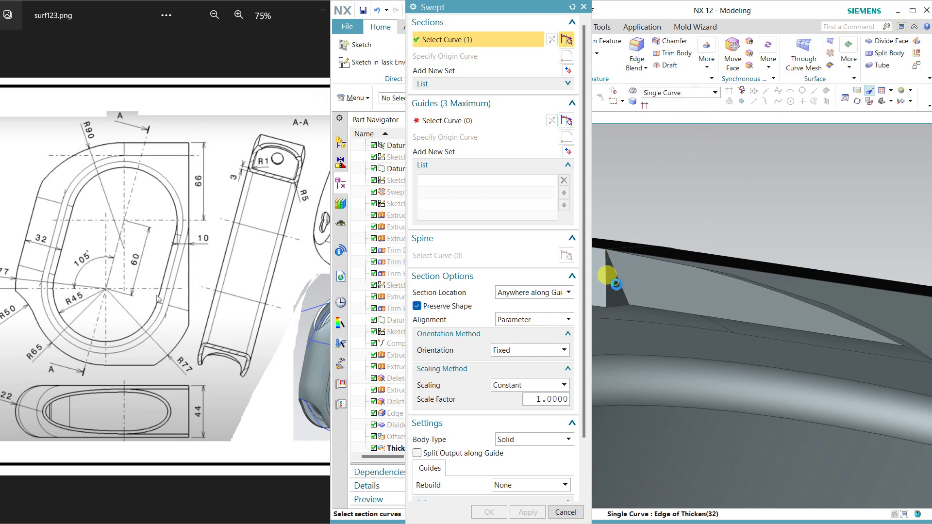
left_click(610, 281)
left_click(607, 286)
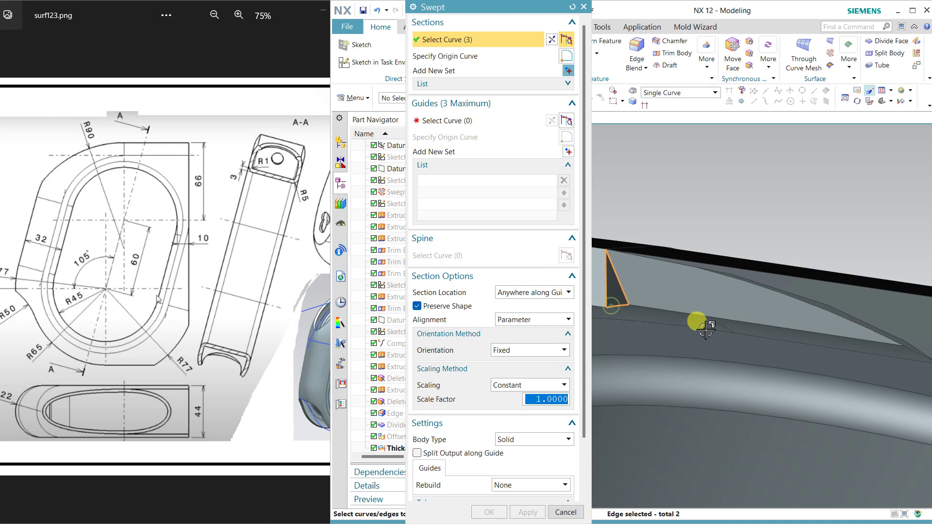
scroll(697, 320, "down", 3)
Step: Select the ring's top edges as Guide 1 and create the sweep
left_click(467, 121)
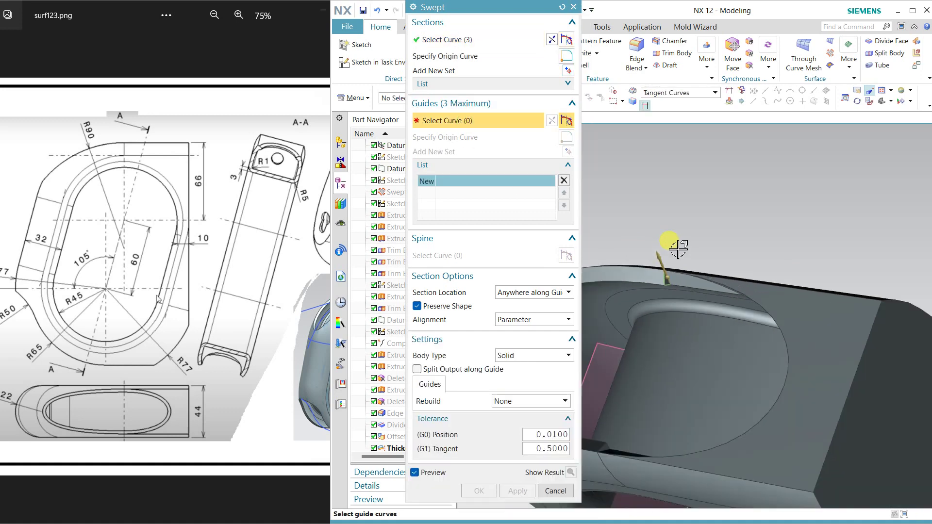
middle_click_drag(666, 254, 708, 227)
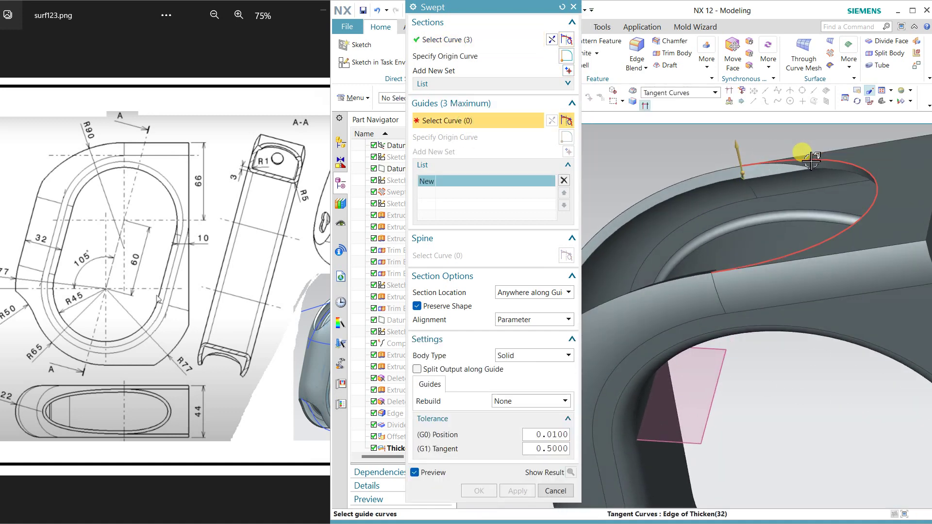
left_click(703, 157)
scroll(711, 148, "down", 3)
middle_click_drag(707, 150, 707, 202)
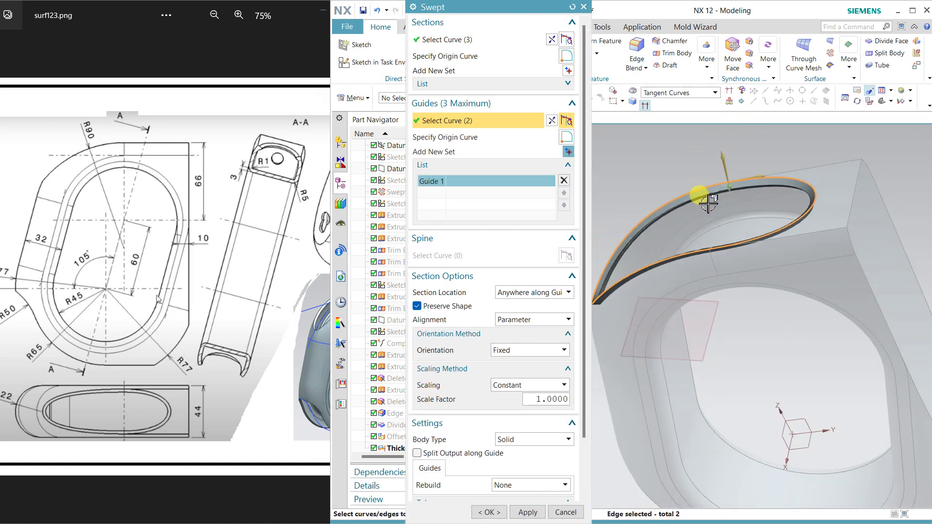
mouse_move(510, 478)
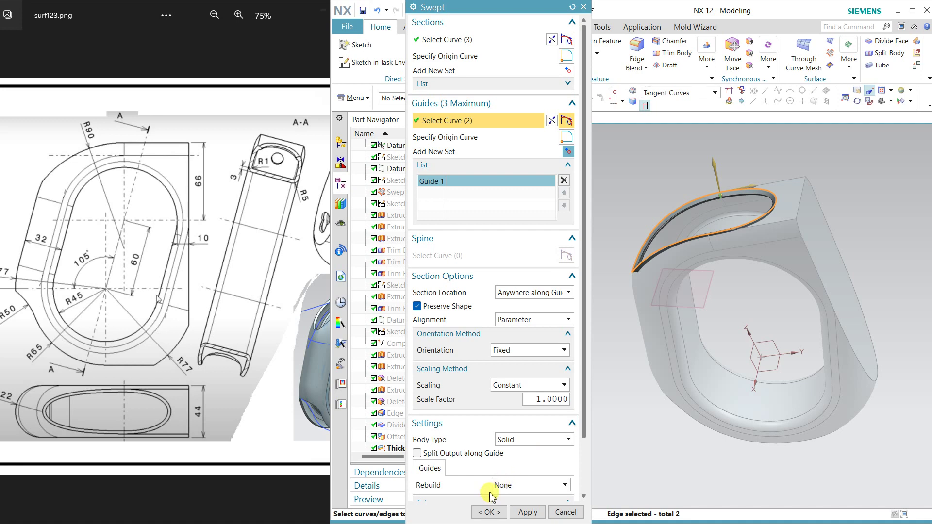
left_click(489, 512)
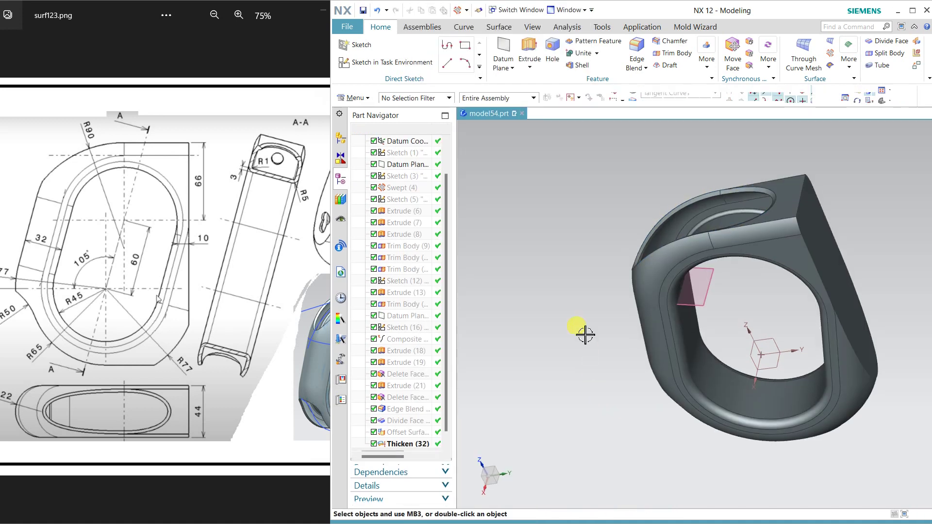
Step: Zoom and orbit to stand the ring upright and inspect the new sweep
mouse_move(585, 332)
middle_mouse_down()
mouse_move(583, 356)
mouse_move(566, 370)
mouse_move(589, 328)
mouse_move(545, 275)
mouse_move(608, 305)
mouse_move(523, 341)
middle_mouse_up()
scroll(713, 152, "up", 2)
scroll(686, 156, "up", 2)
scroll(670, 218, "up", 2)
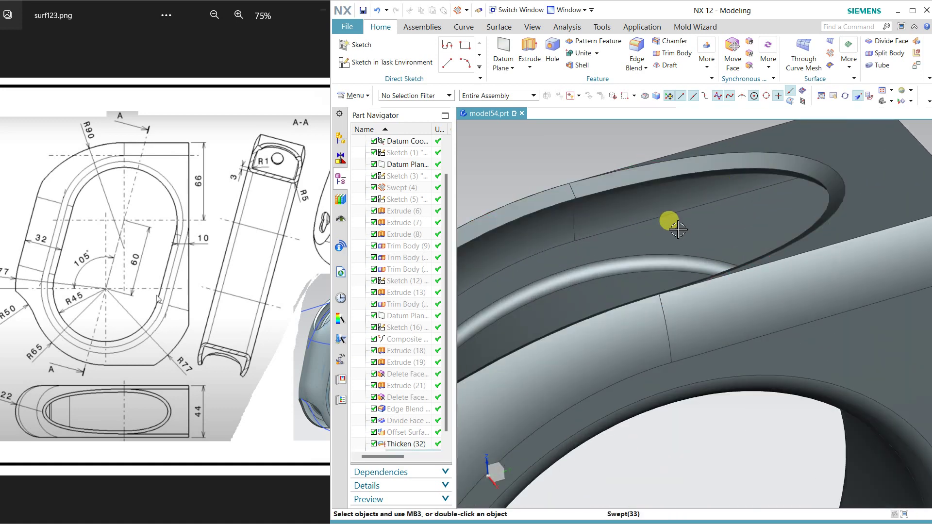
scroll(676, 230, "up", 1)
scroll(676, 229, "down", 3)
mouse_move(703, 335)
middle_mouse_down()
mouse_move(658, 343)
mouse_move(643, 354)
mouse_move(651, 366)
mouse_move(640, 289)
middle_mouse_up()
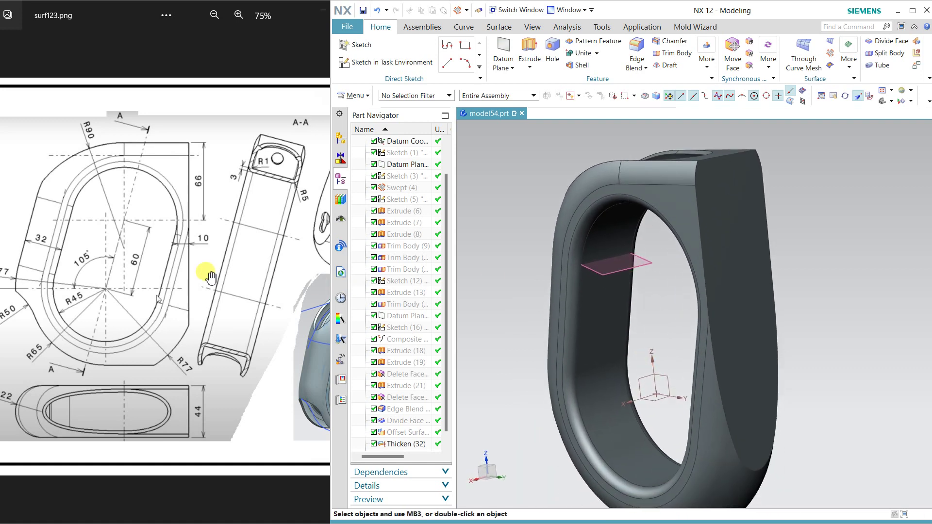
Step: Pan the reference drawing to its side view and switch NX to lighter shading
left_click_drag(168, 258, 308, 251)
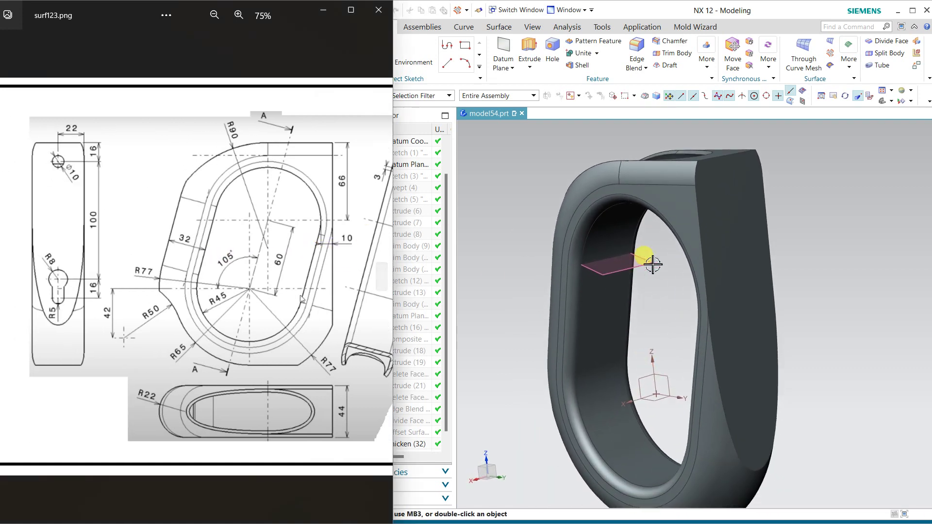
left_click(522, 149)
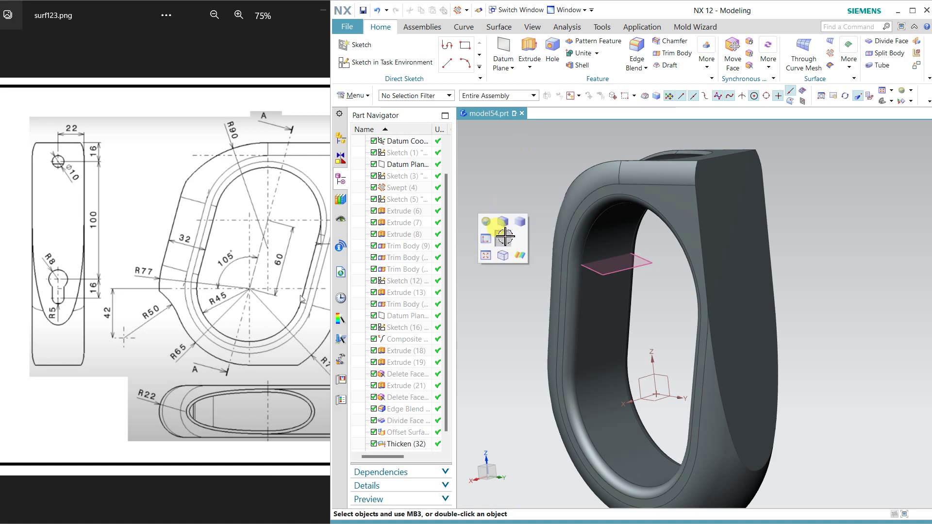
right_click_drag(505, 235, 500, 219)
Step: Create a sketch on the ring's flat side face with its horizontal reference set
left_click(368, 62)
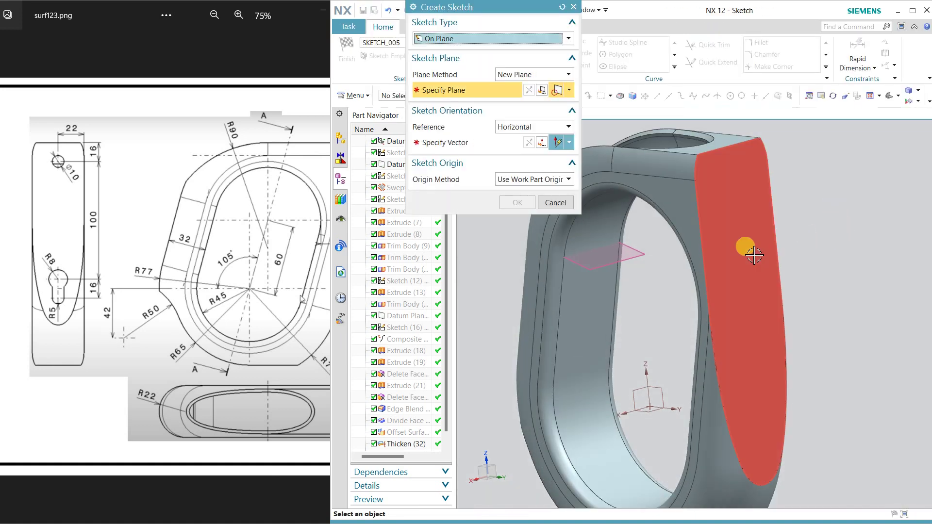
left_click(796, 264)
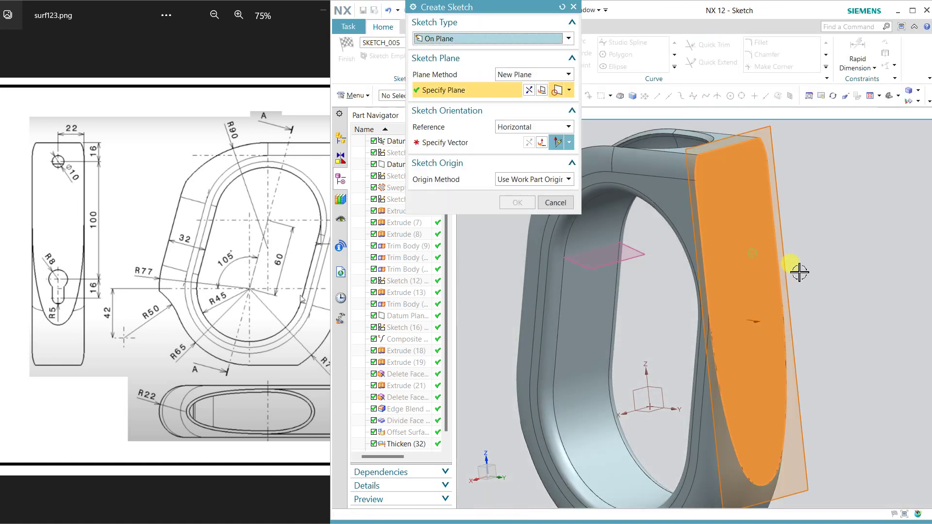
left_click(607, 230)
left_click(529, 92)
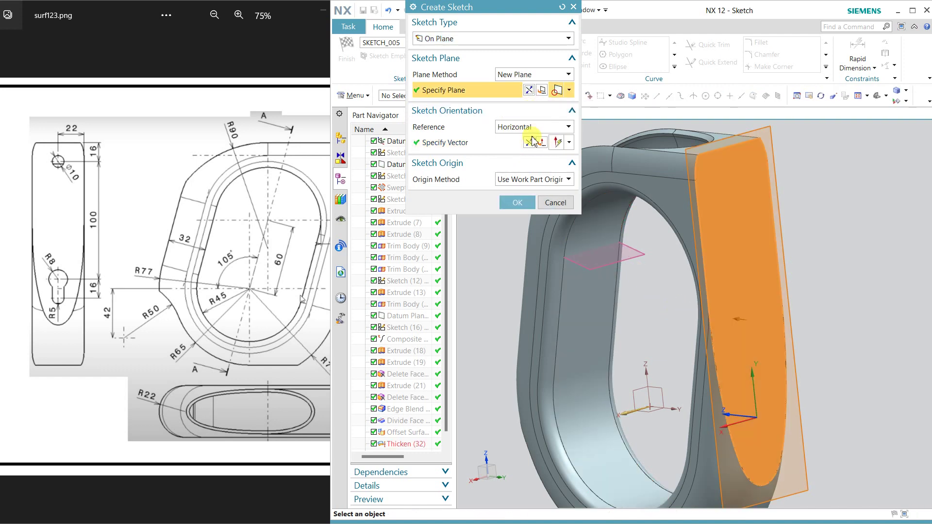
left_click(528, 146)
left_click(532, 92)
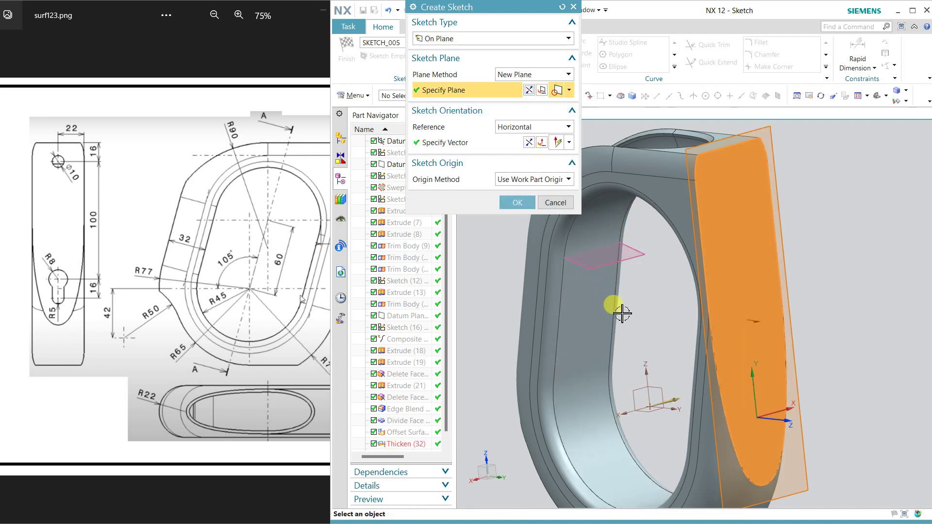
middle_click(615, 306)
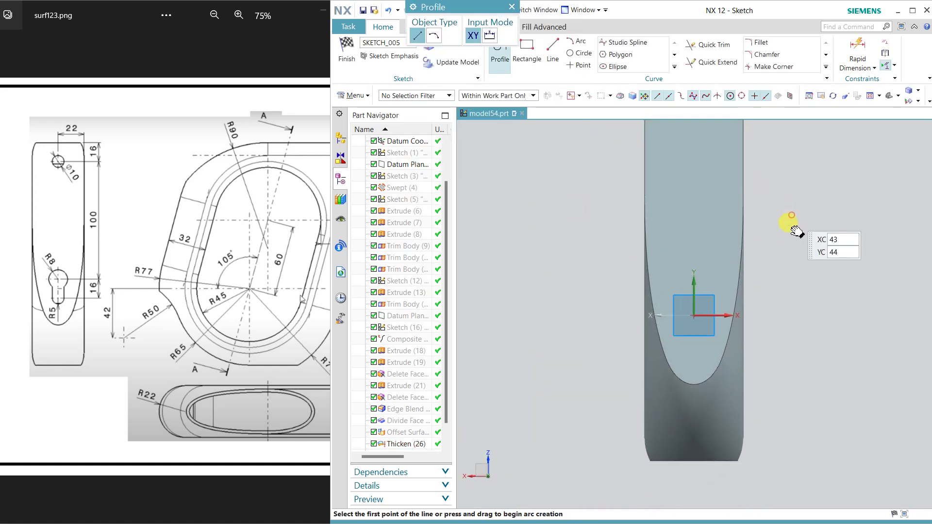
middle_click_drag(790, 225, 676, 389, "shift")
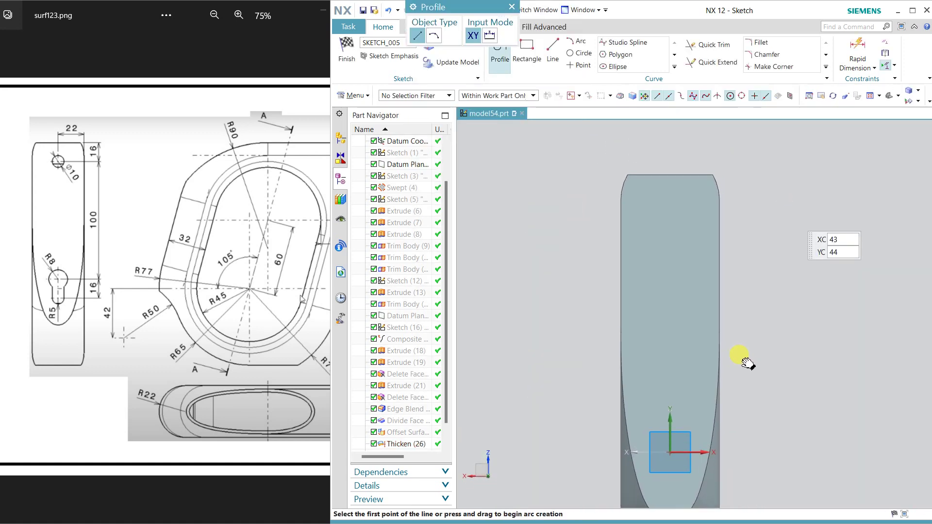
Step: Draw a Ø10 circle near the top of the side face
left_click(579, 53)
left_click(604, 261)
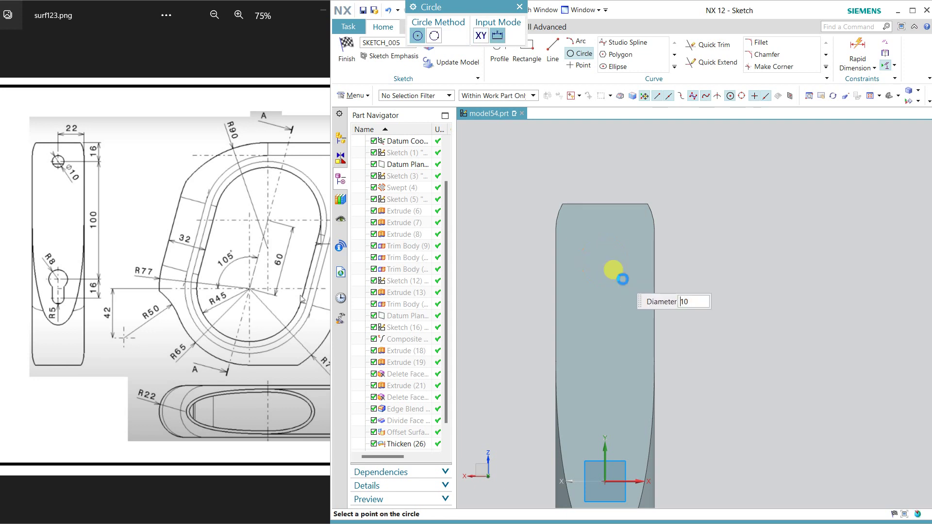
key("Escape")
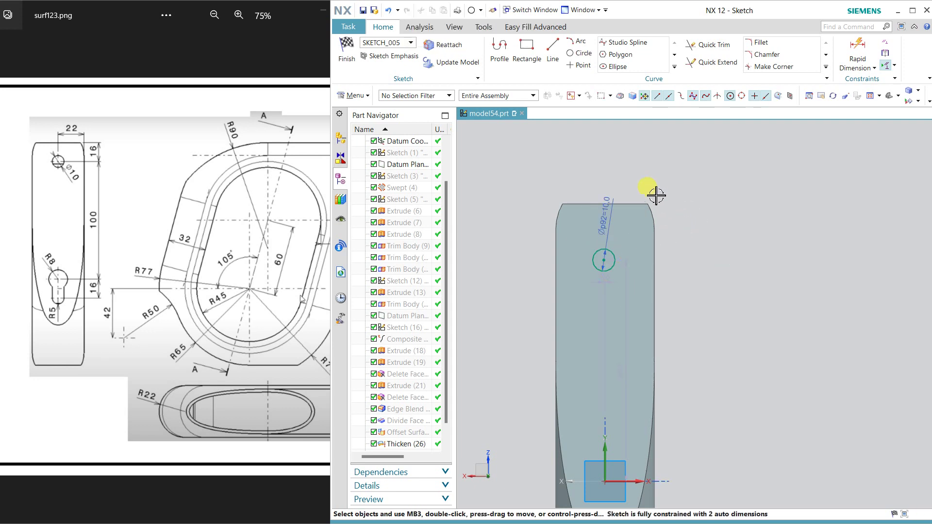
Step: Dimension the circle 22 from the side edge and 16 below the top edge
left_click(857, 54)
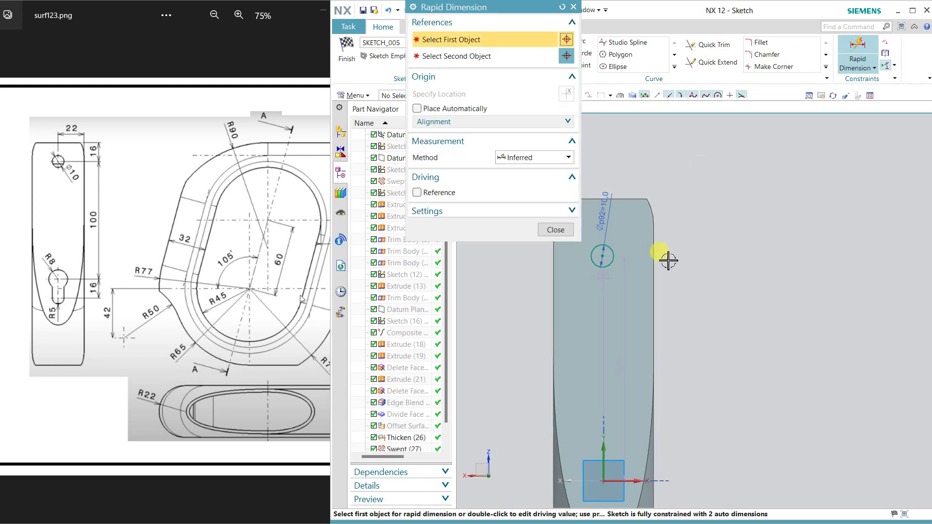
left_click(601, 261)
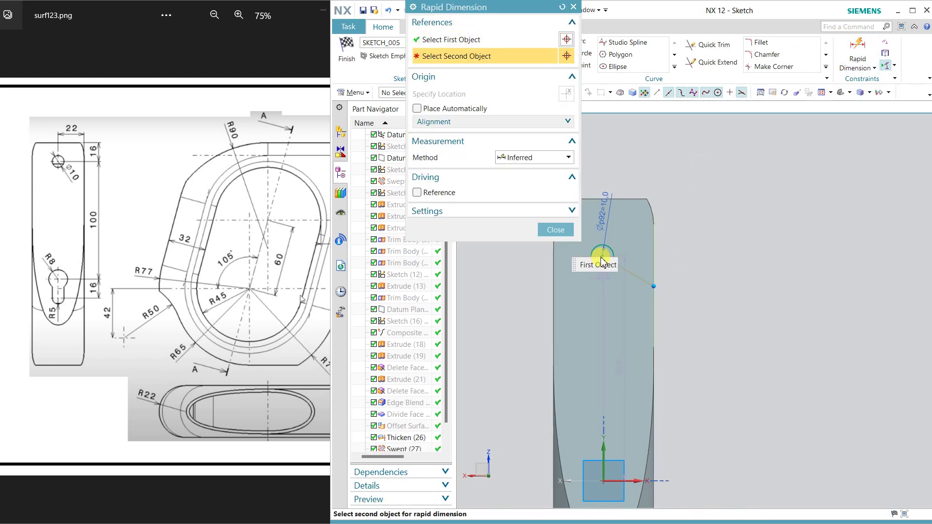
left_click(652, 233)
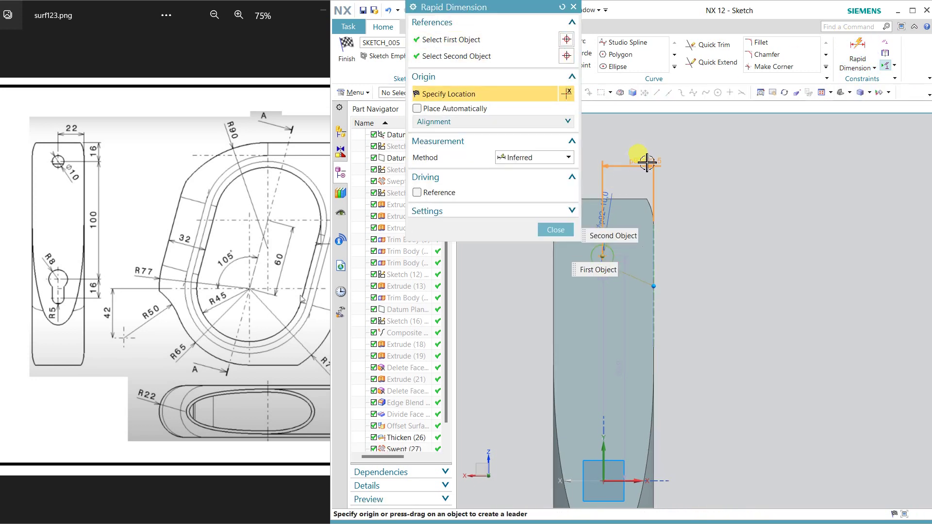
left_click(687, 144)
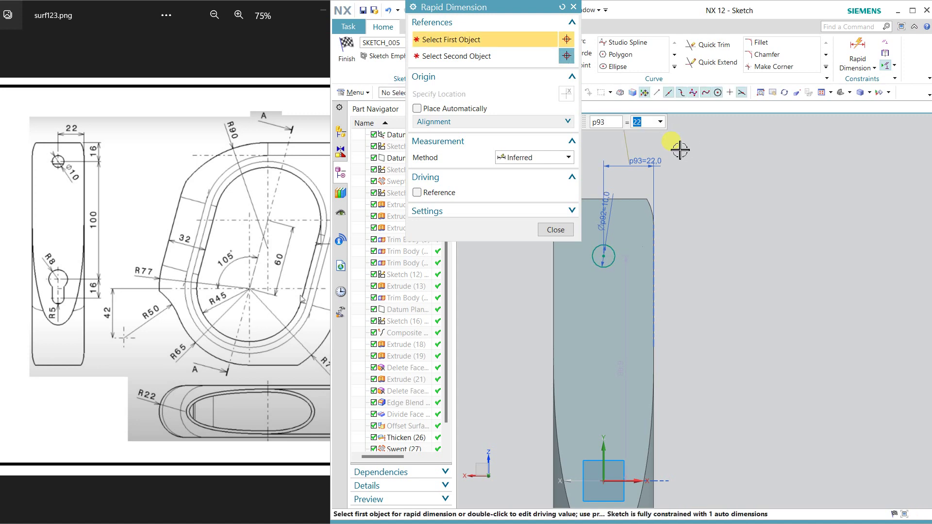
left_click(627, 199)
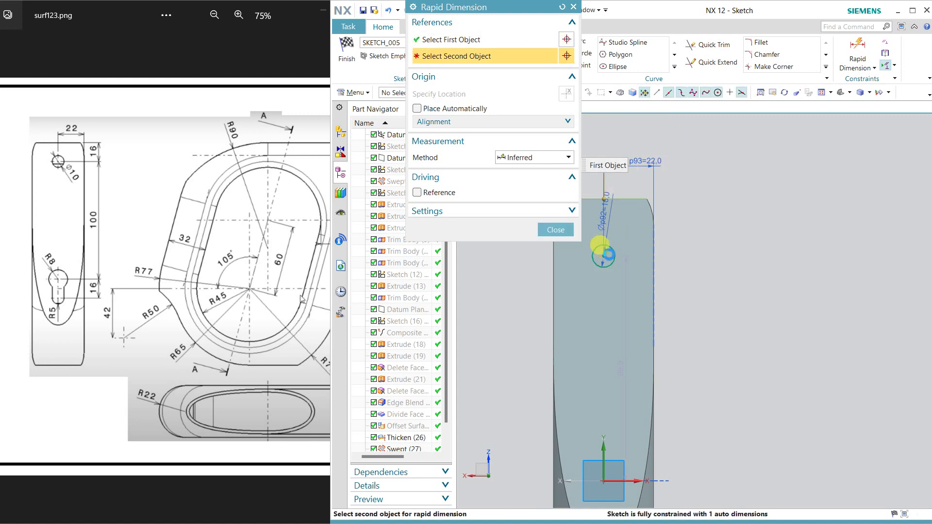
left_click(608, 253)
left_click(725, 213)
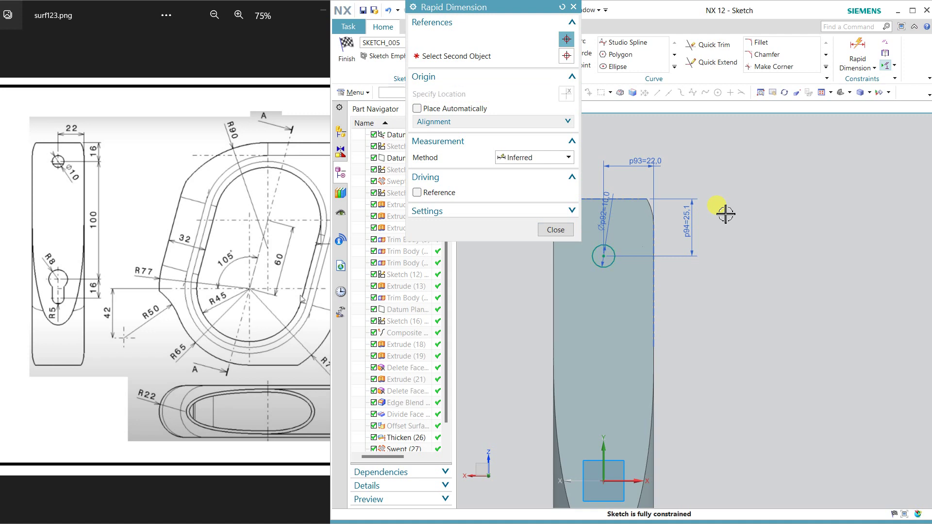
type("16")
key("Return")
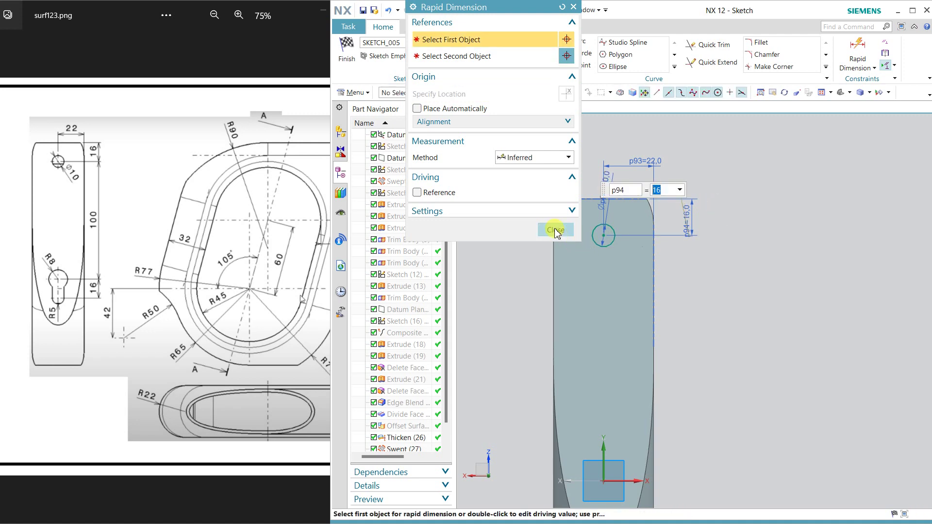
left_click(556, 230)
middle_click_drag(715, 339, 752, 196, "shift")
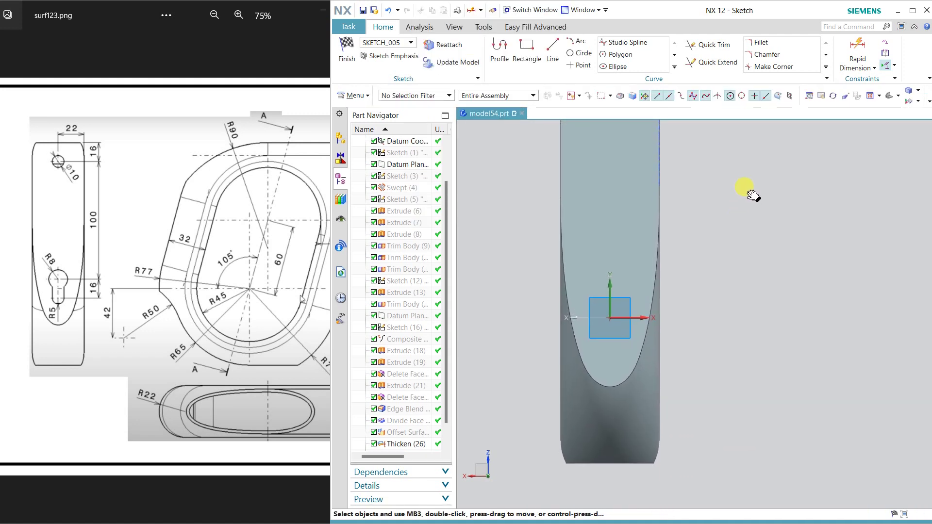
Step: Draw the keyhole's Ø16 upper circle and a Ø10 lower circle at the origin
left_click(577, 53)
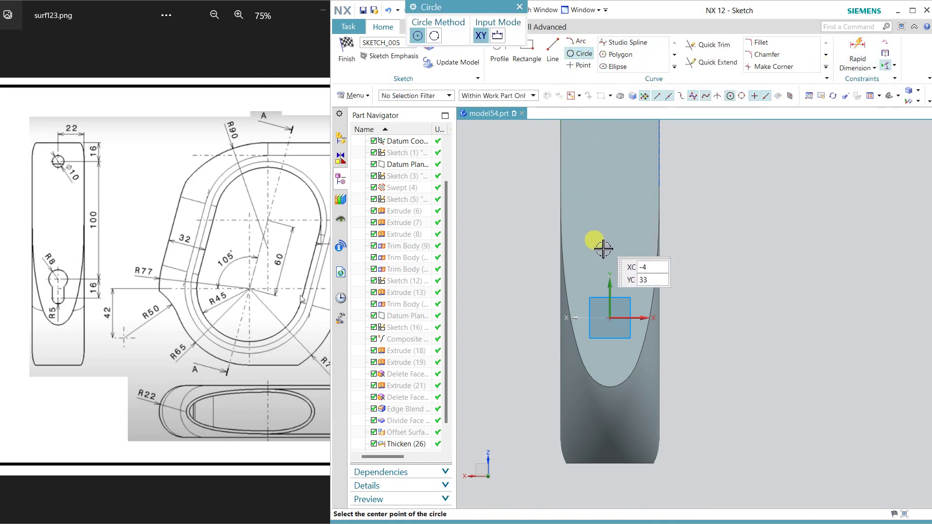
left_click(609, 264)
type("16")
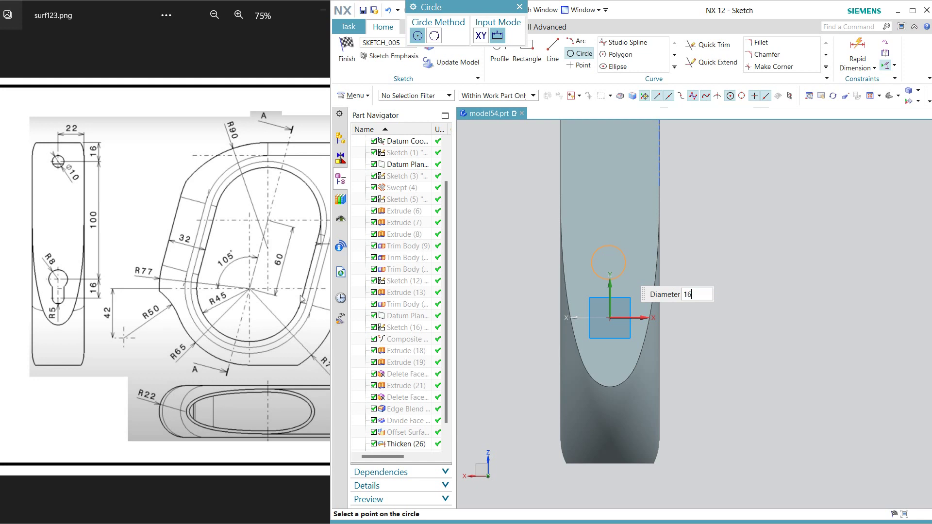
key("Return")
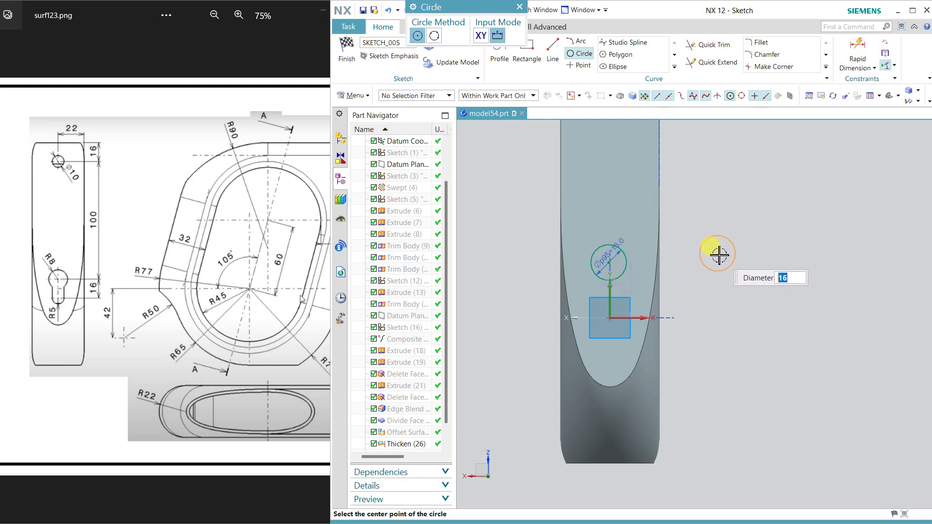
key("Escape")
left_click(584, 53)
scroll(611, 299, "up", 1)
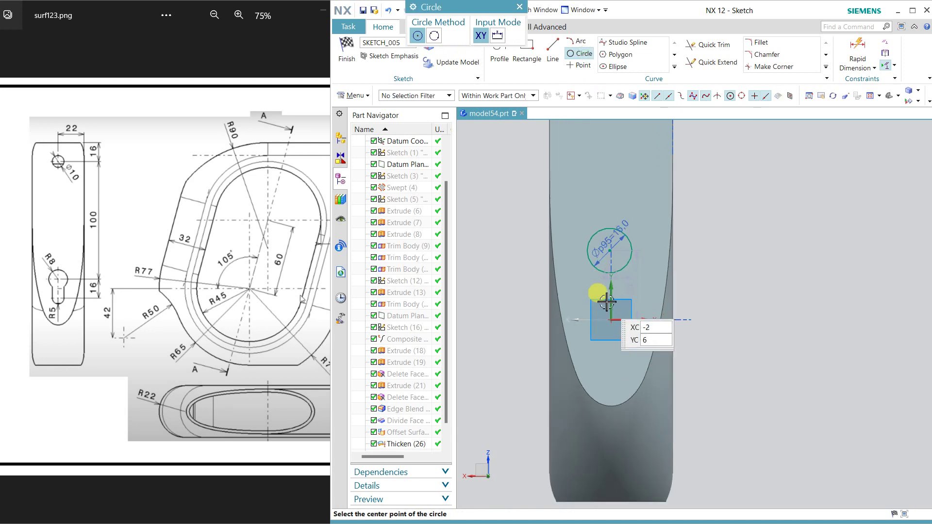
scroll(613, 302, "up", 2)
left_click(614, 302)
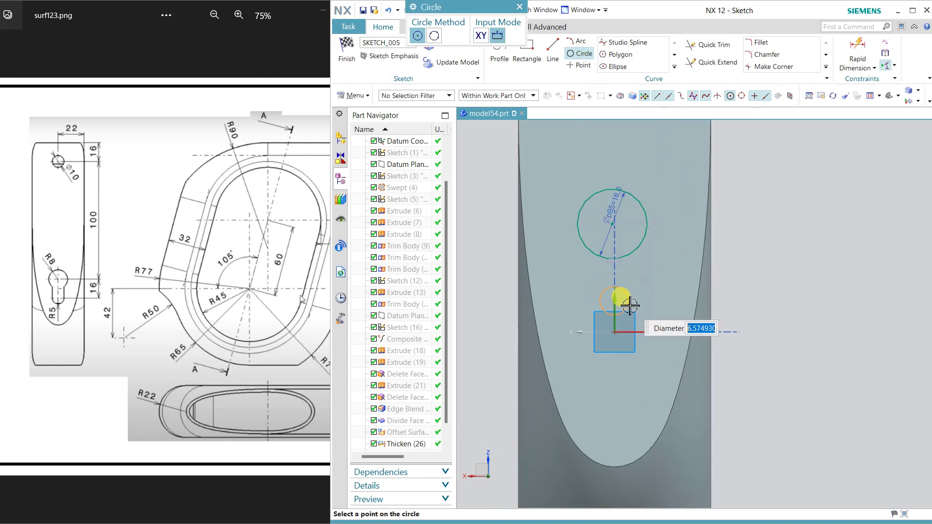
type("10")
key("Return")
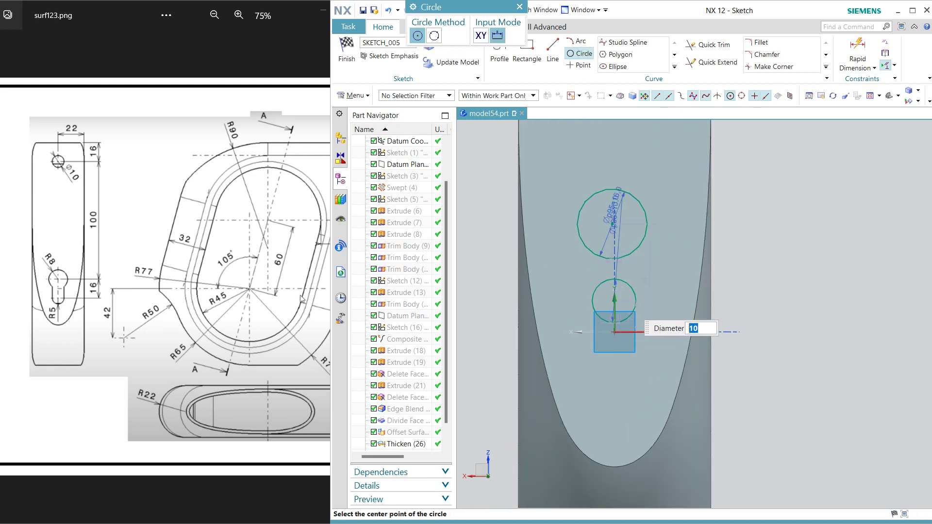
key("Escape")
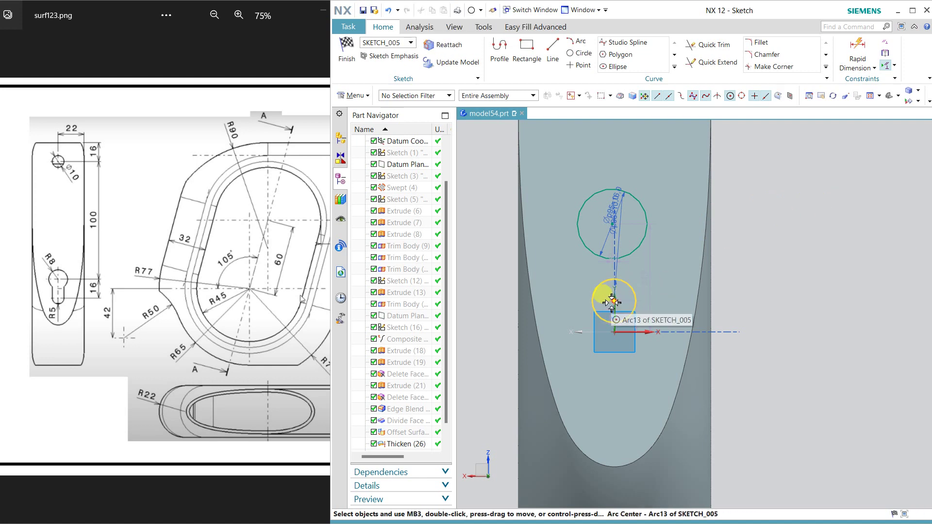
Step: Align the circle centres vertically and make the lower centre coincident with the sketch origin
left_click(614, 301)
left_click(614, 223)
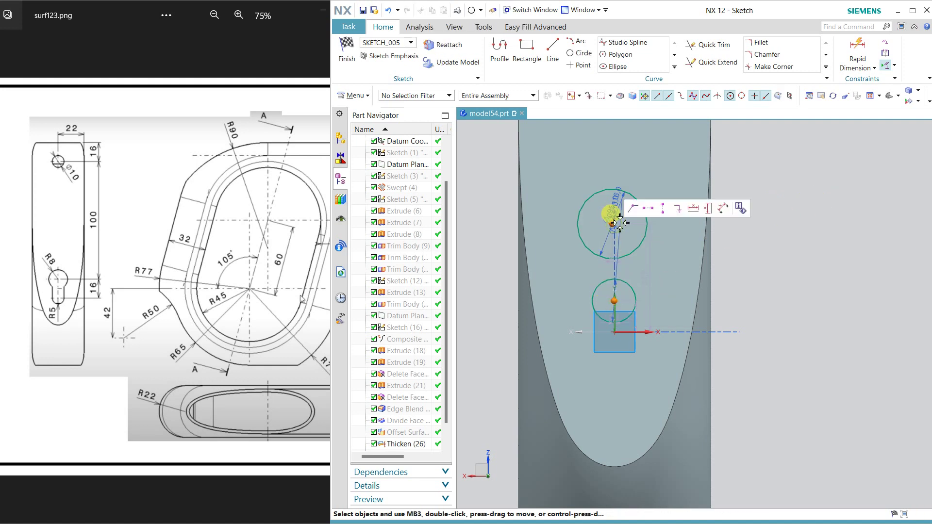
left_click(661, 210)
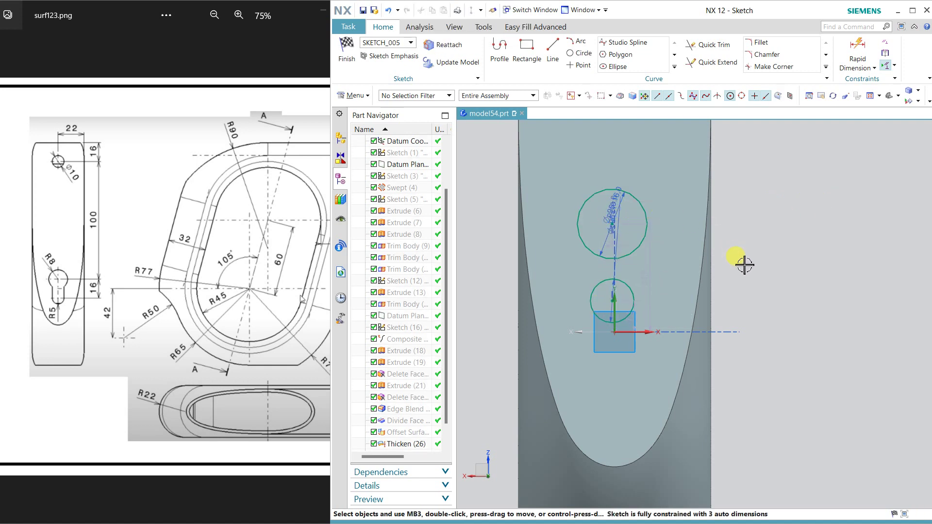
left_click(613, 300)
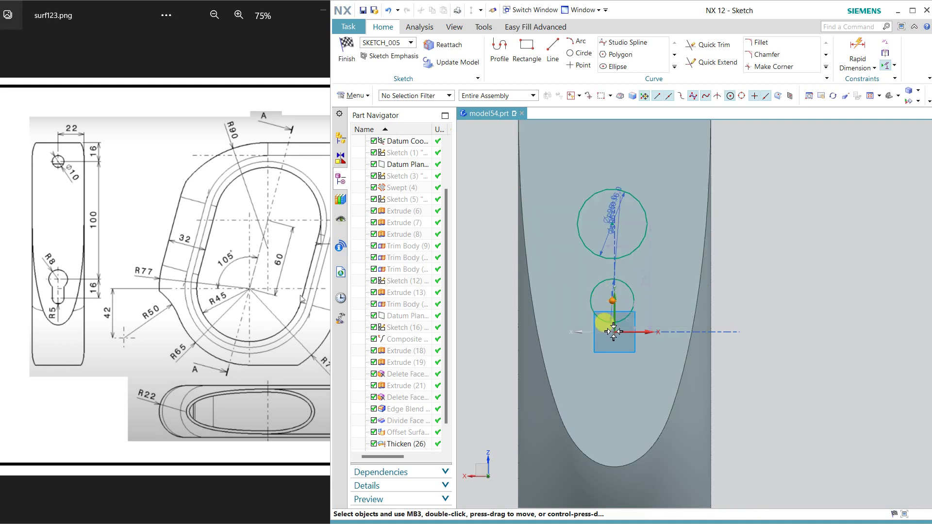
left_click(615, 333)
left_click(664, 316)
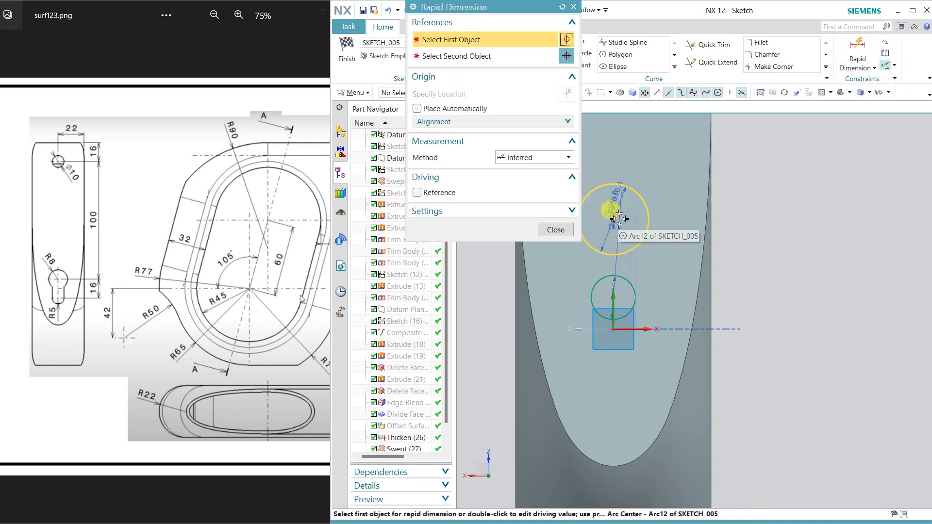
Step: Dimension the vertical distance between the two circle centres to 16
left_click(612, 271)
left_click(613, 295)
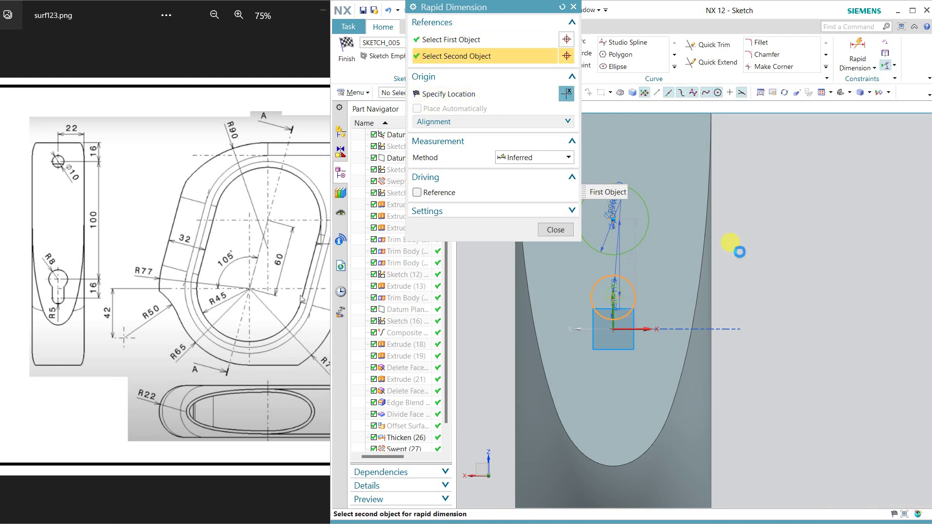
left_click(777, 260)
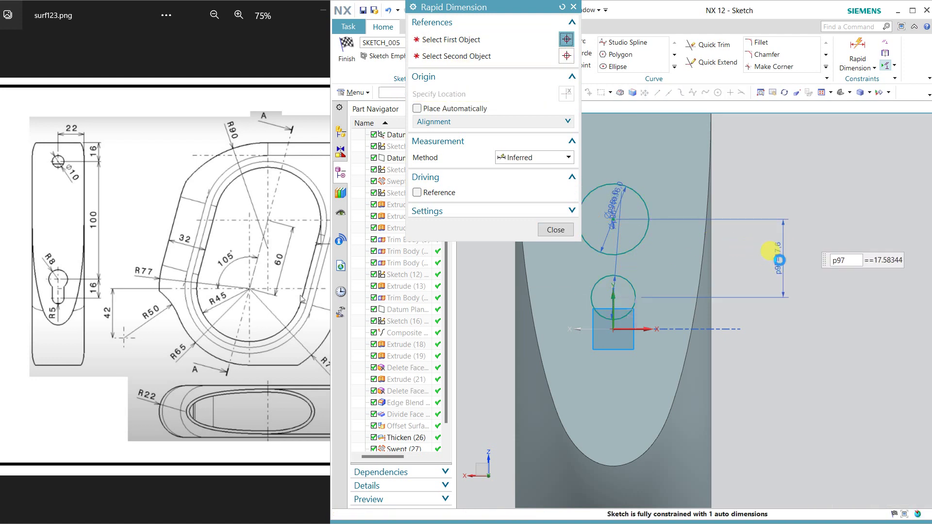
type("16")
key("Return")
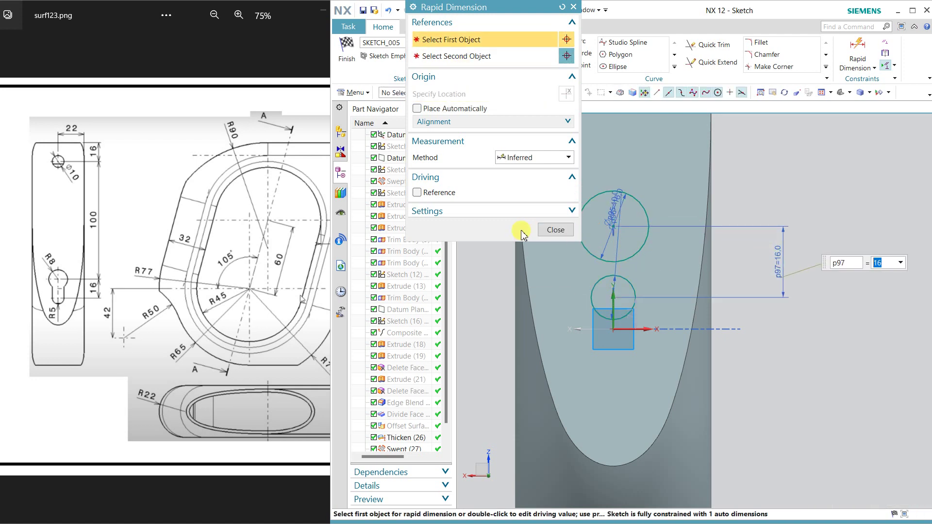
left_click(543, 230)
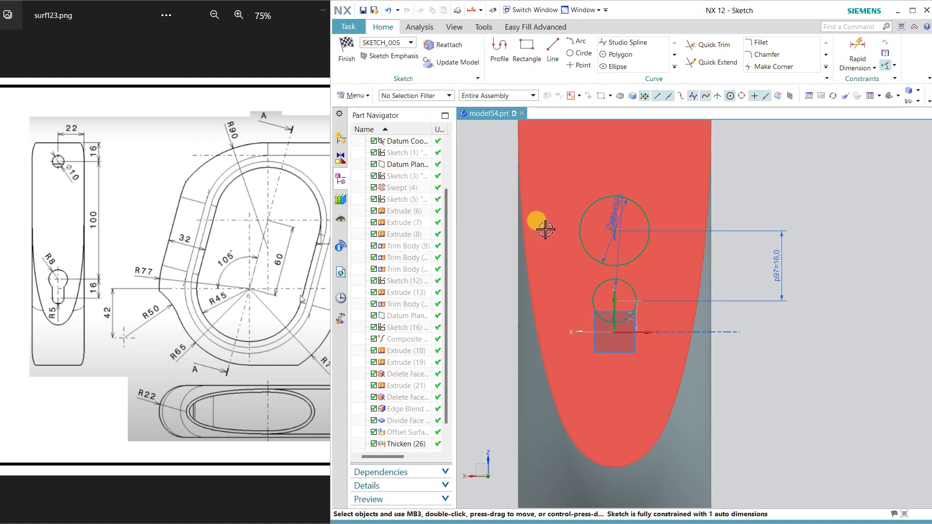
middle_click(546, 230)
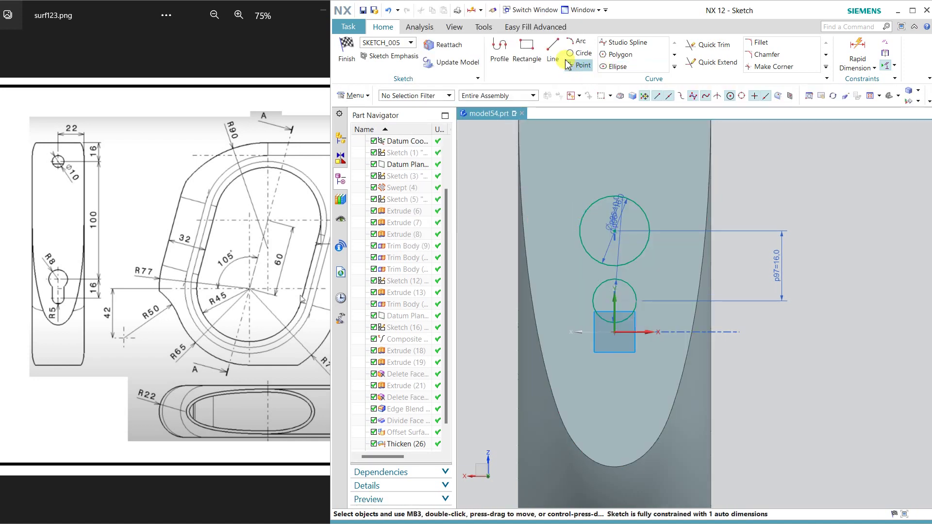
Step: Draw two vertical lines joining the small circle to the large circle
left_click(554, 49)
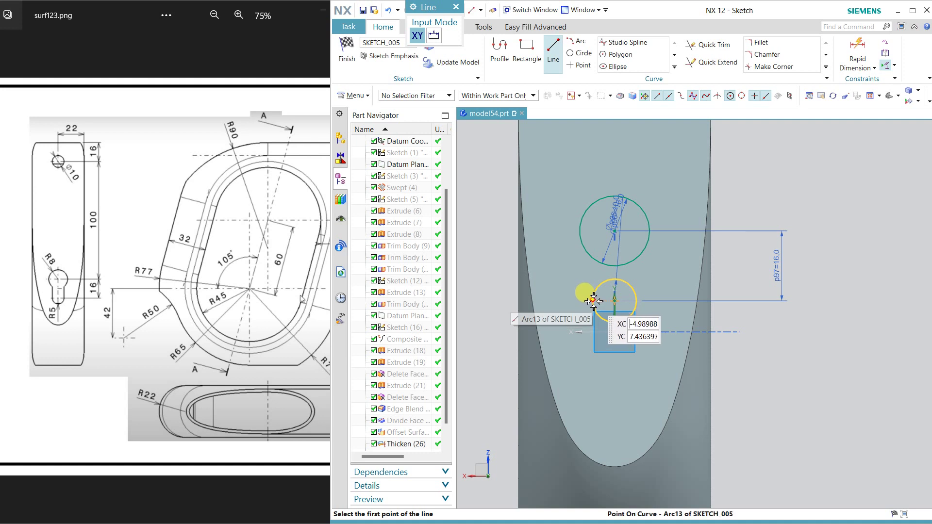
left_click(594, 302)
left_click(615, 248)
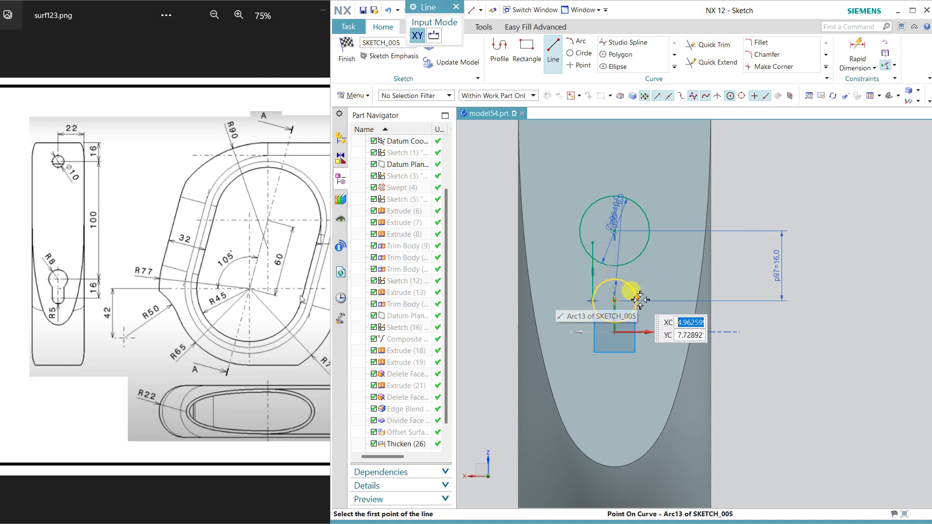
left_click(640, 300)
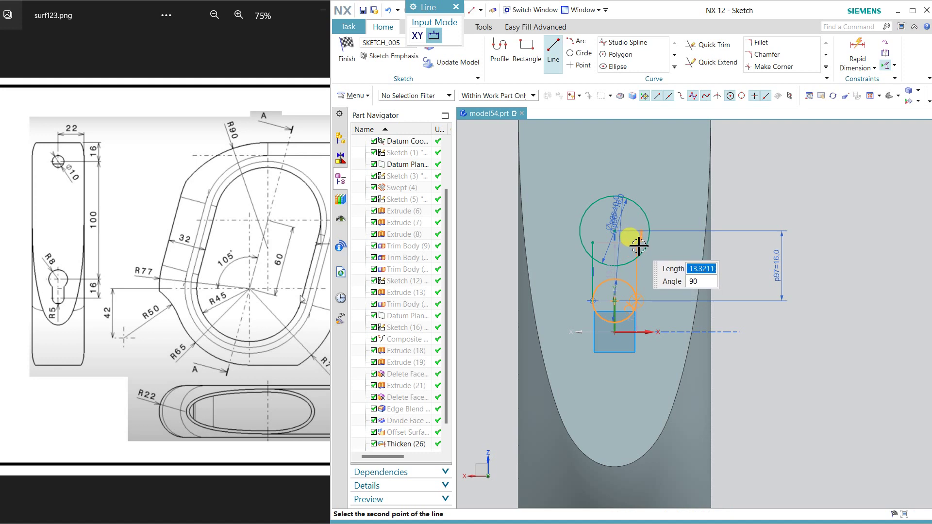
left_click(639, 247)
Step: Quick Trim the large circle's bottom arc and the small circle's top arc
left_click(712, 44)
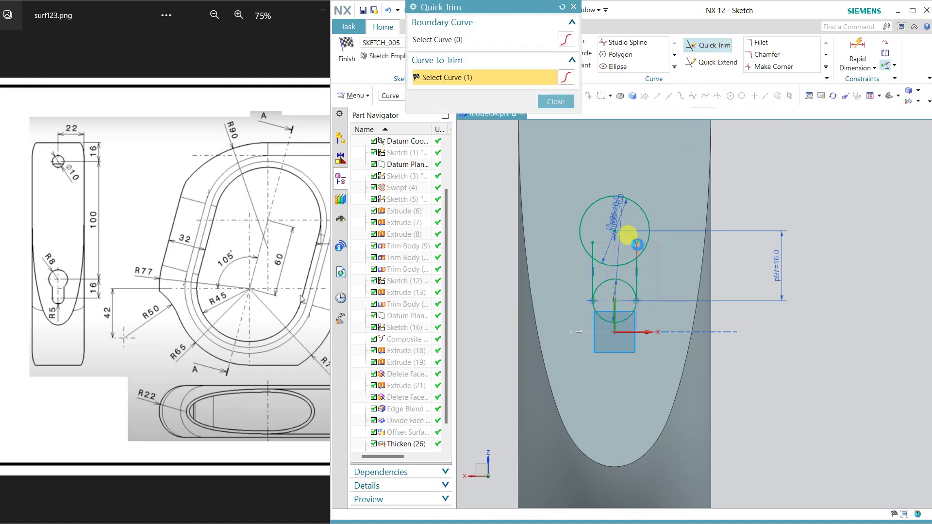
left_click(614, 265)
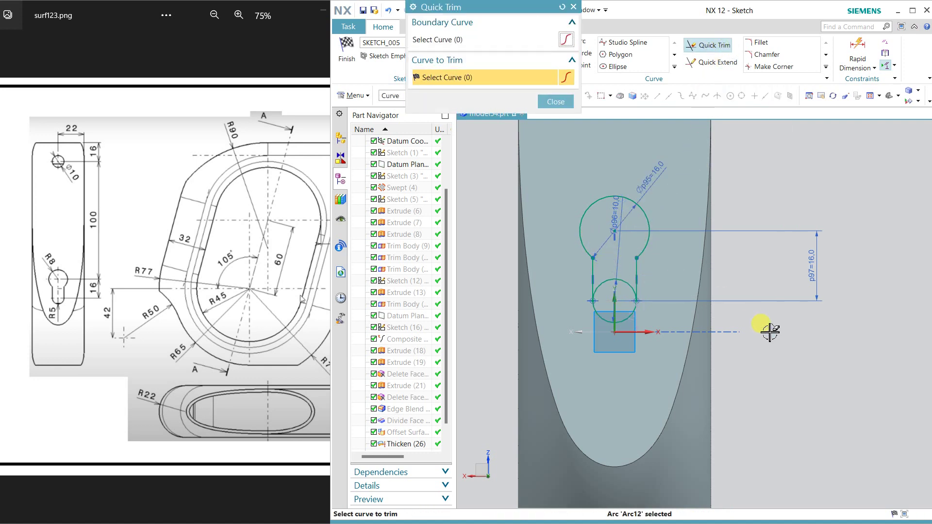
left_click(639, 291)
middle_click(852, 356)
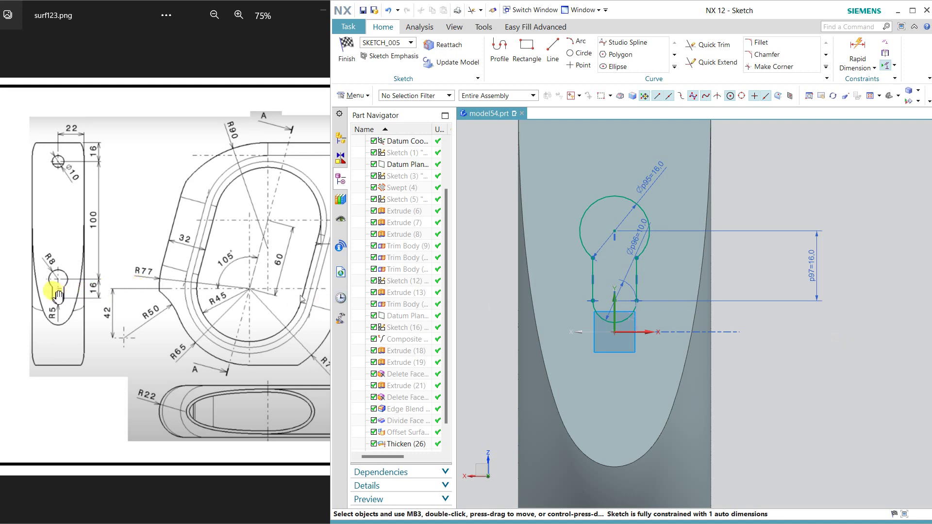
Step: Dimension the Ø10 hole centre to the keyhole circle at 100, then finish the sketch
mouse_move(256, 296)
left_mouse_down()
mouse_move(96, 297)
mouse_move(287, 295)
left_mouse_up()
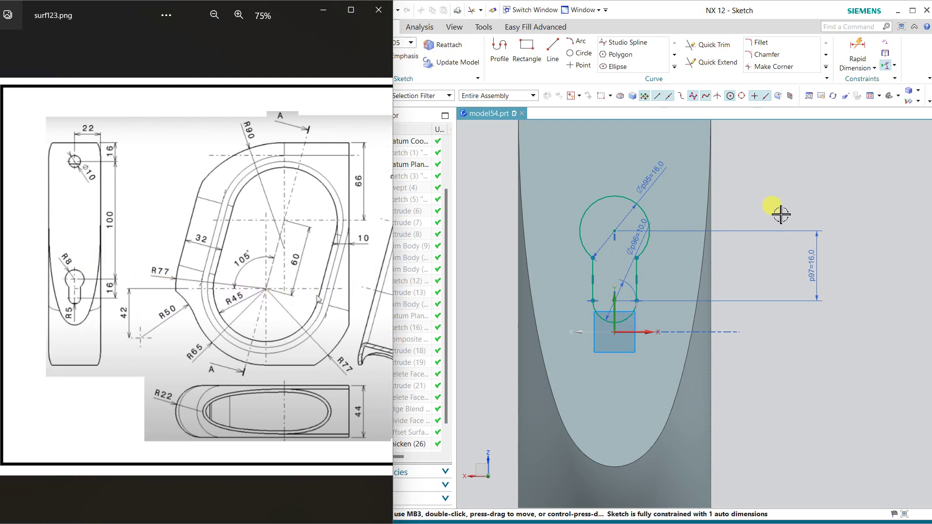
scroll(780, 214, "down", 3)
mouse_move(782, 207)
middle_mouse_down("shift")
mouse_move(760, 298)
mouse_move(718, 370)
middle_mouse_up("shift")
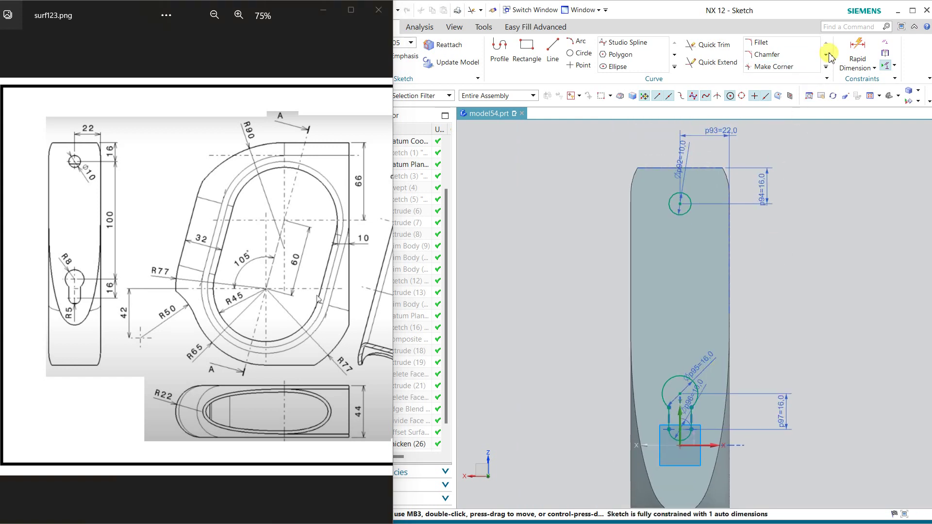
left_click(857, 53)
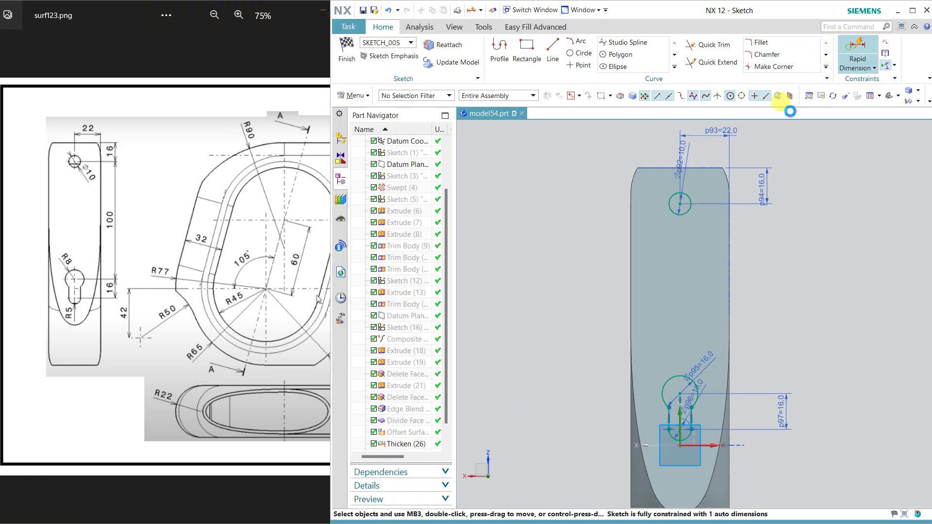
left_click(680, 203)
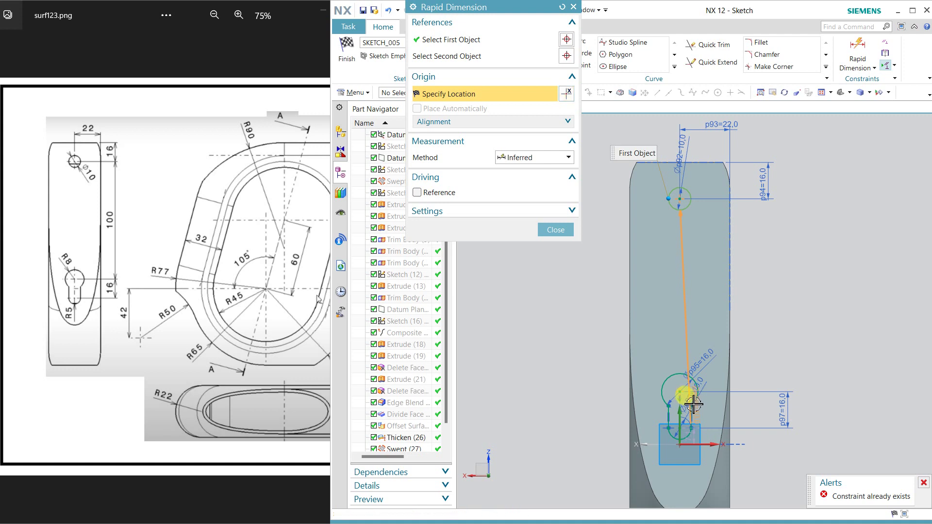
left_click(696, 388)
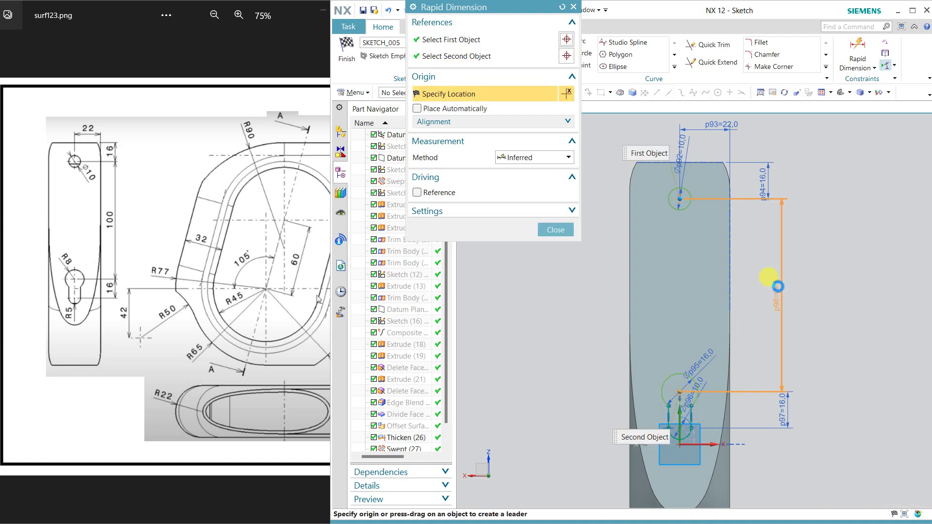
left_click(780, 290)
type("100")
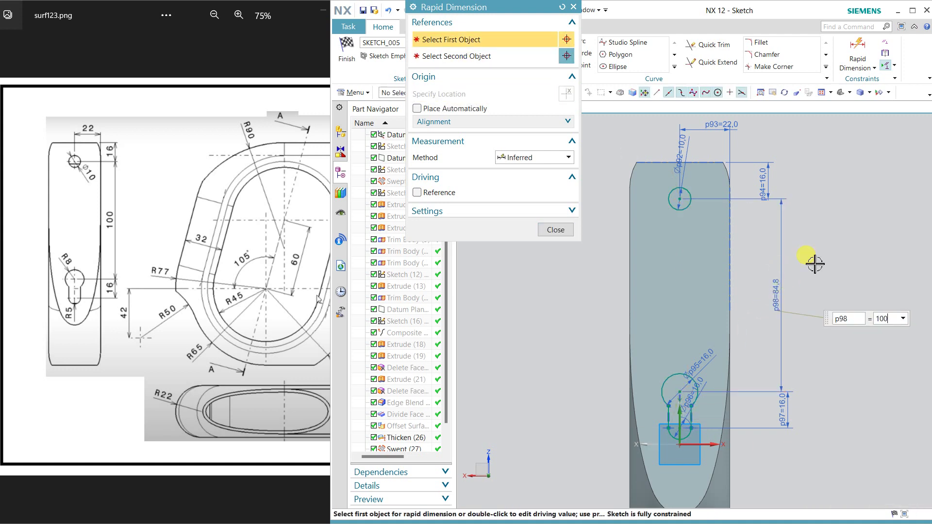
key("Return")
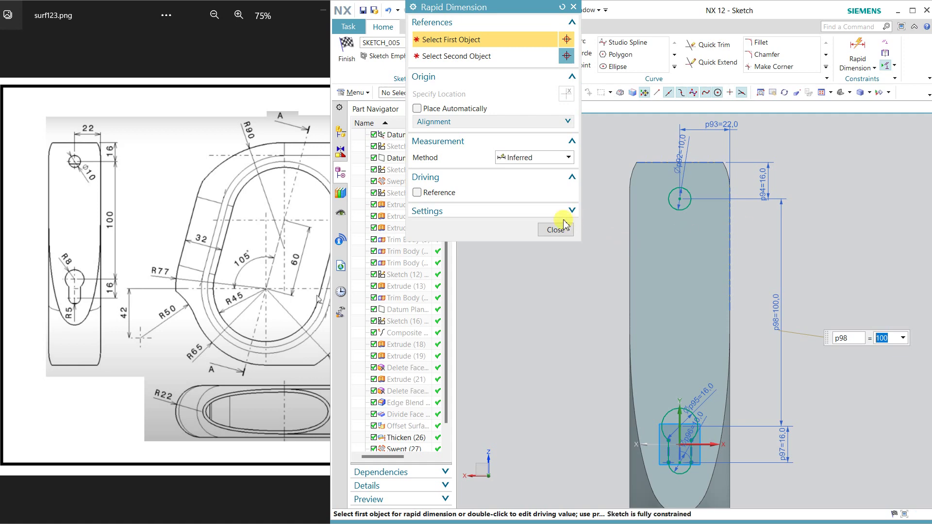
left_click(555, 230)
left_click(346, 50)
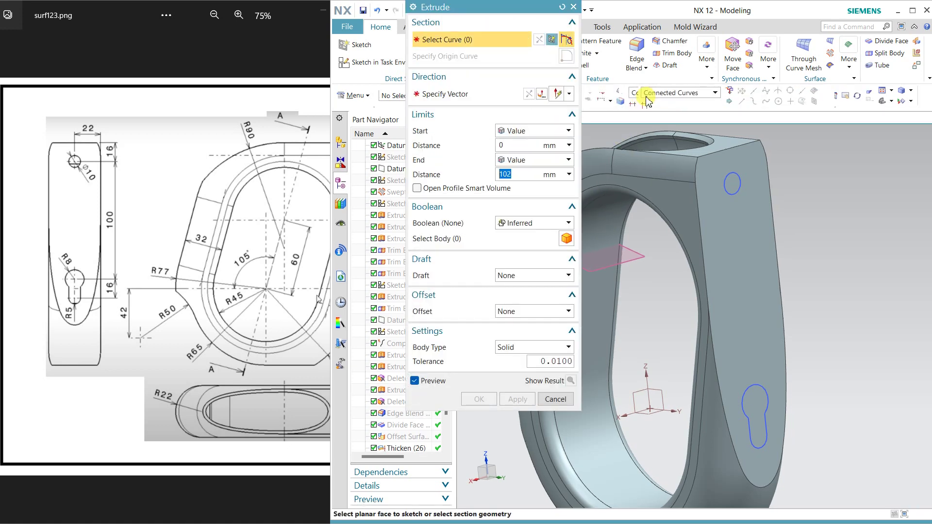
Step: Extrude the Ø10 hole and keyhole sketch 4 mm deep, subtracting it from the ring body
left_click(650, 93)
left_click(656, 186)
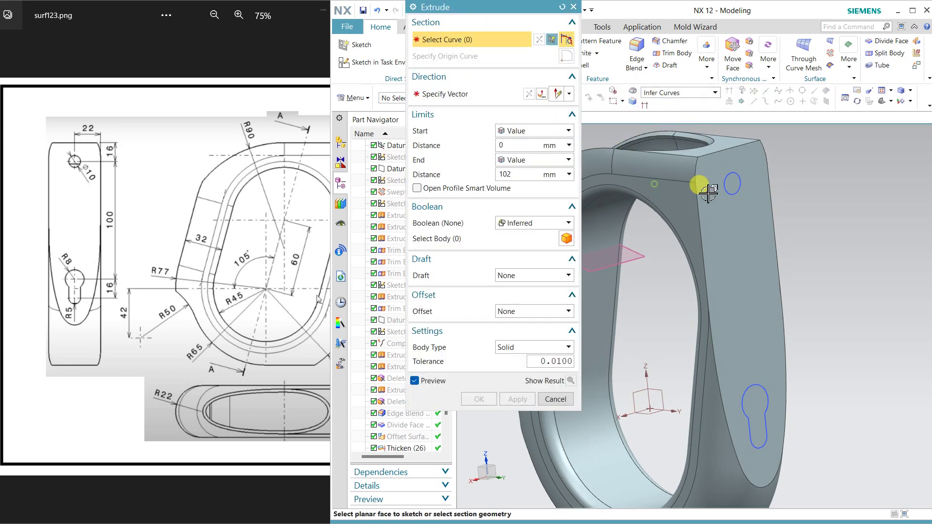
left_click(725, 173)
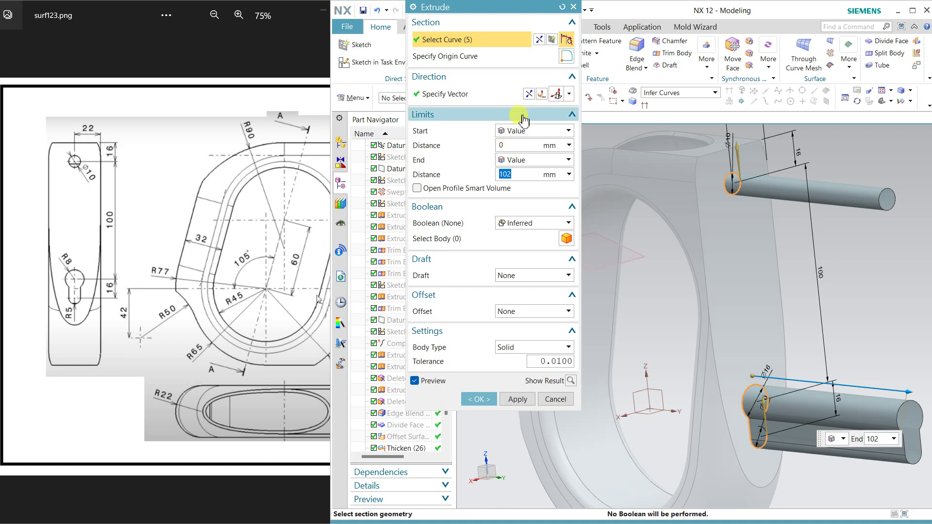
double_click(521, 173)
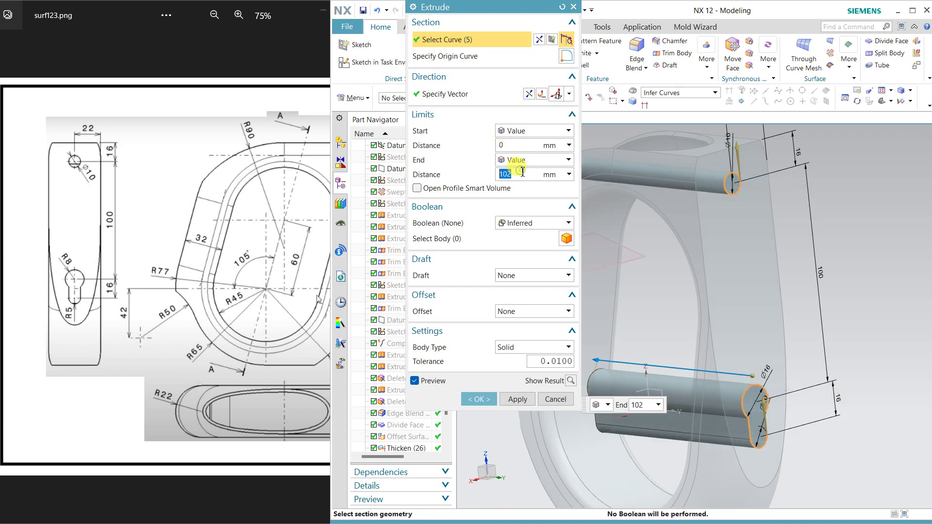
type("4")
key("Return")
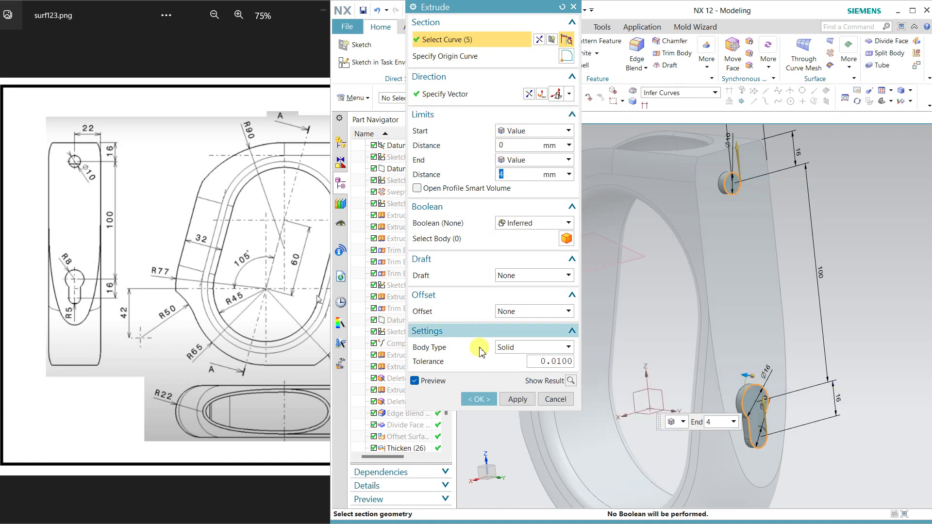
left_click(517, 224)
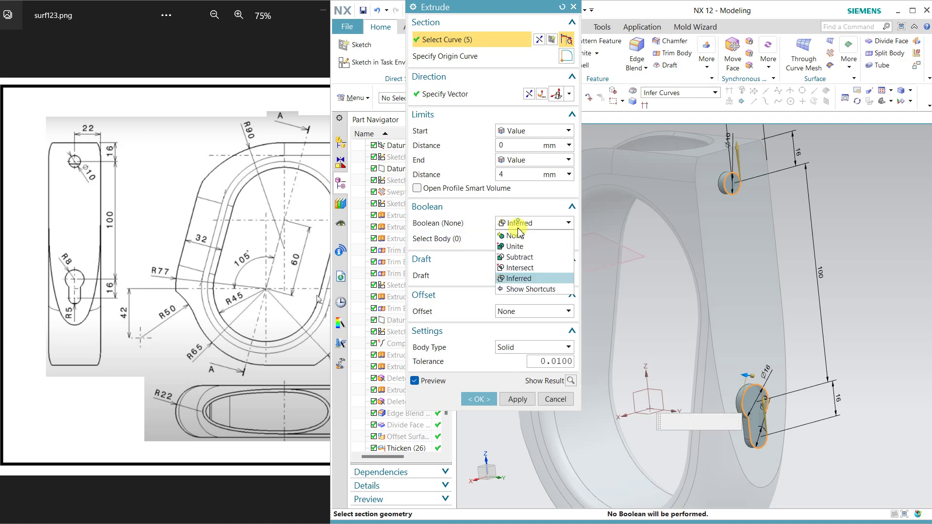
left_click(516, 256)
left_click(722, 290)
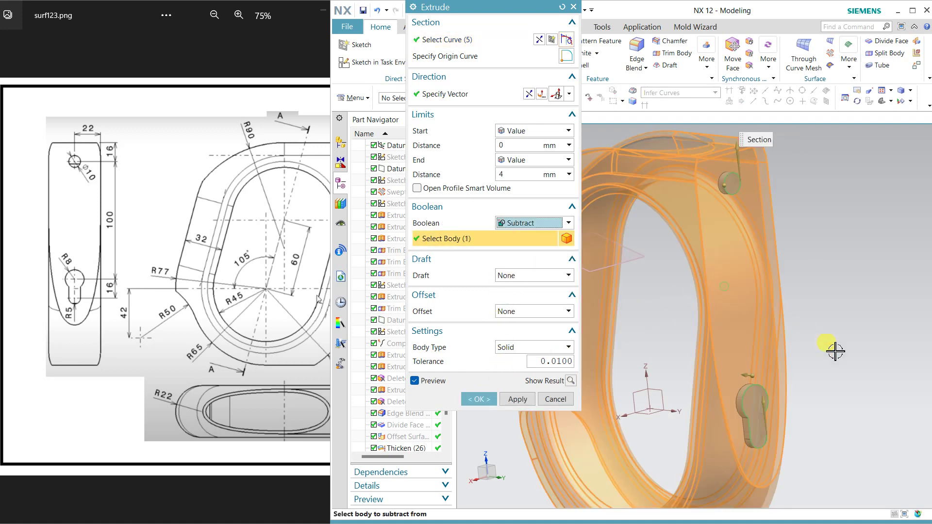
middle_click(835, 350)
mouse_move(849, 362)
middle_mouse_down()
mouse_move(839, 364)
mouse_move(857, 345)
mouse_move(862, 357)
mouse_move(826, 354)
mouse_move(894, 359)
mouse_move(900, 348)
mouse_move(855, 342)
middle_mouse_up()
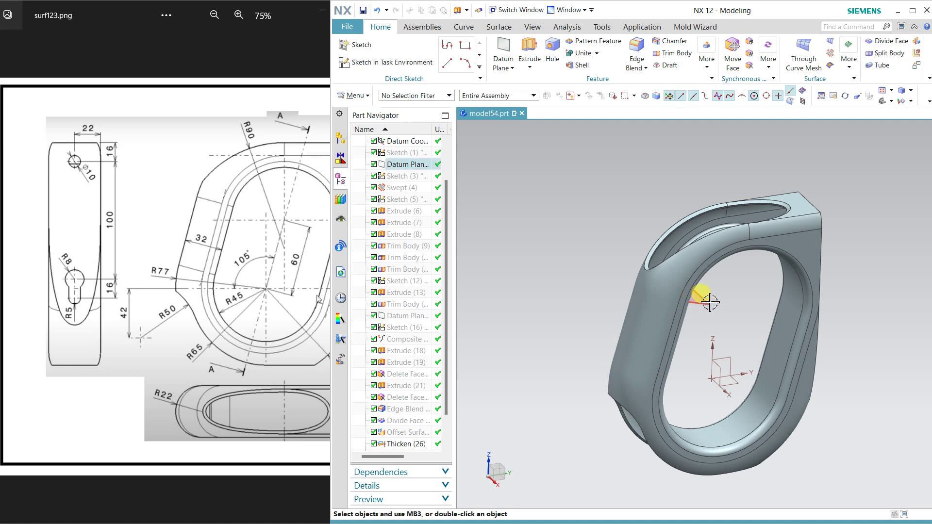
Step: Inspect the finished ring from side and top, then maximize the surf123.png reference drawing
mouse_move(744, 362)
middle_mouse_down()
mouse_move(703, 354)
mouse_move(800, 351)
middle_mouse_up()
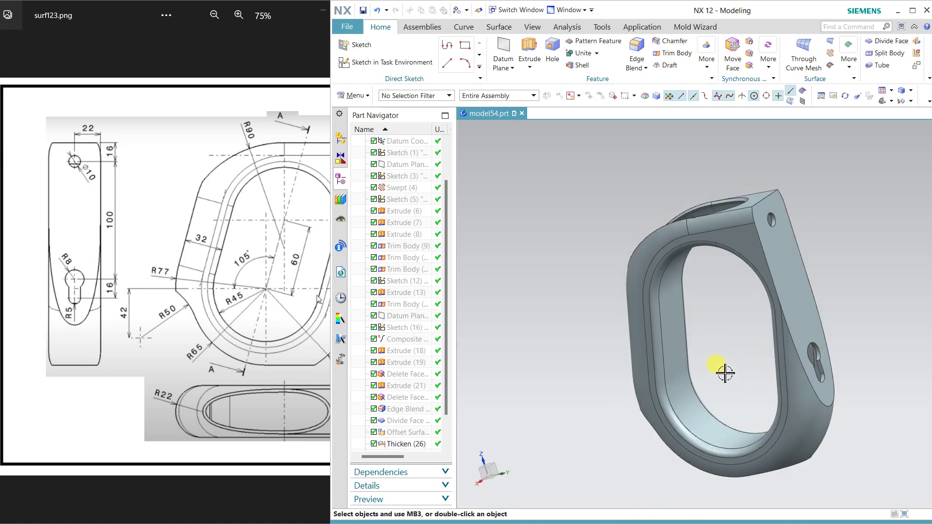
mouse_move(724, 373)
middle_mouse_down()
mouse_move(755, 360)
mouse_move(785, 363)
mouse_move(771, 363)
mouse_move(768, 376)
mouse_move(711, 357)
mouse_move(665, 291)
middle_mouse_up()
scroll(698, 345, "up", 1)
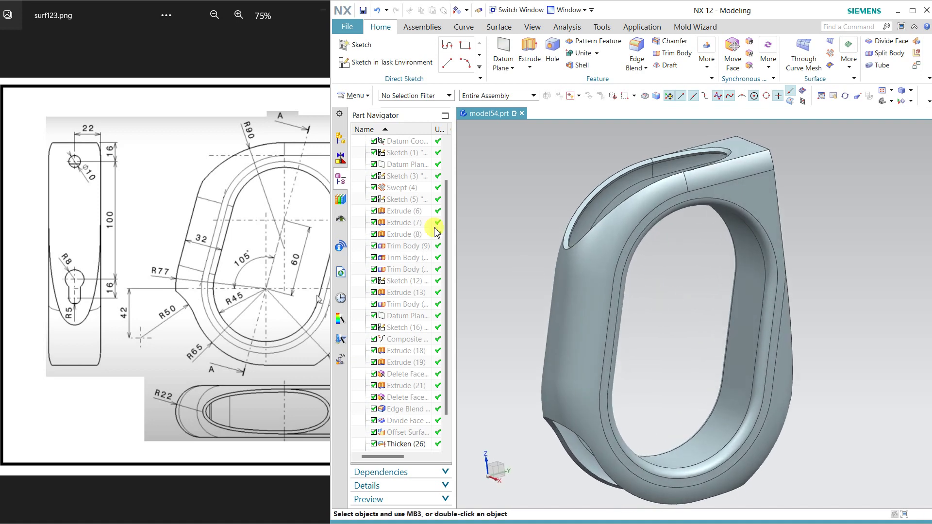
double_click(301, 10)
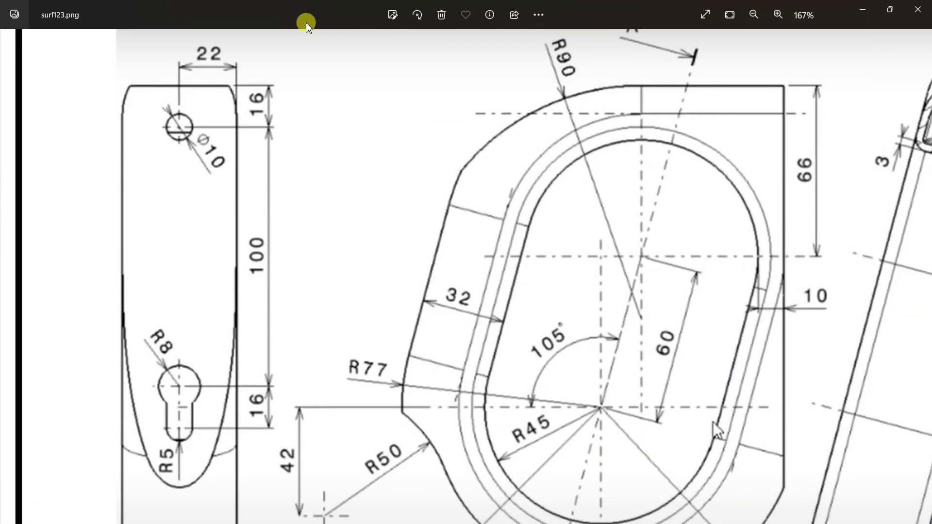